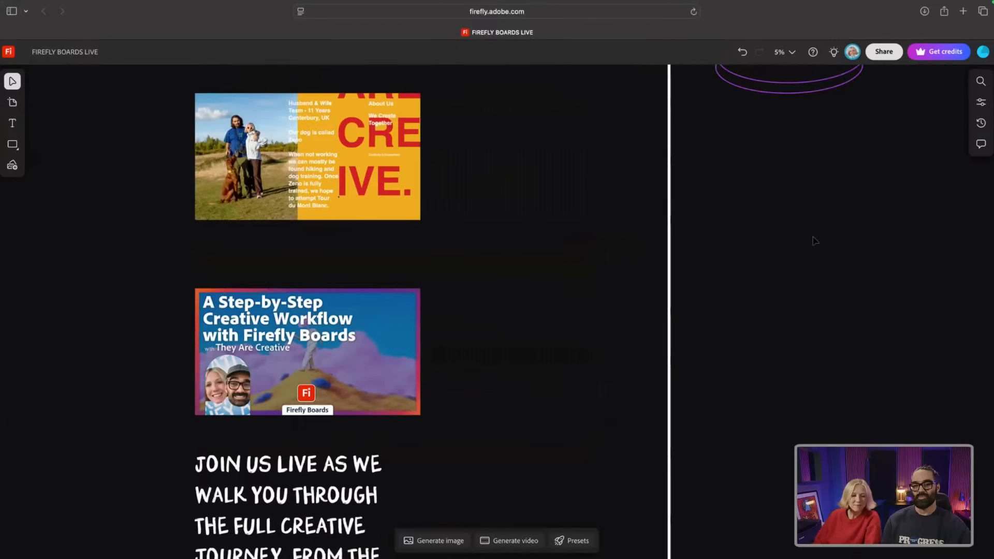
# Step: Zoom out to 1% and pan across the columns from Brief to character outfits, under the 'Break Glass to Feel Safe' poster
pyautogui.hscroll(3, 815, 241)
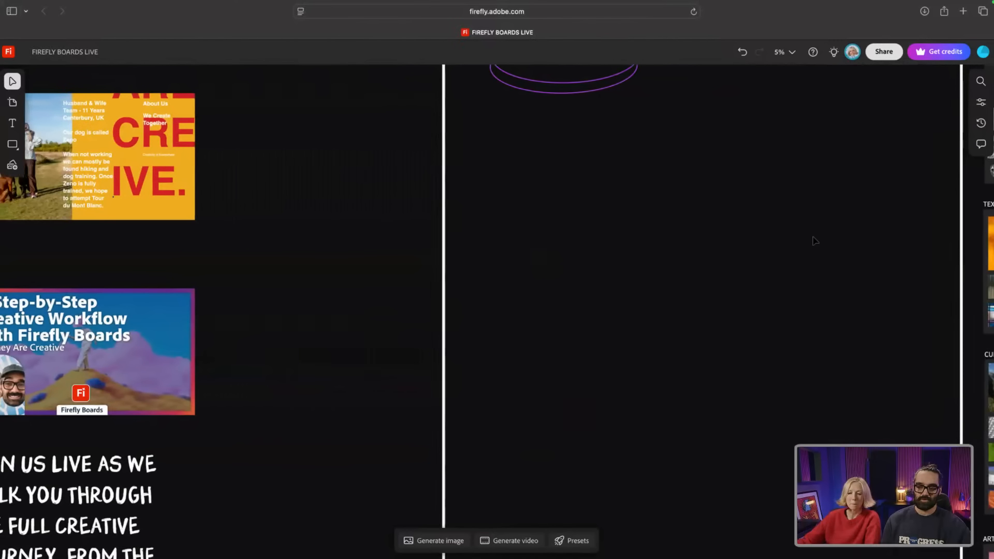
pyautogui.scroll(-10, 815, 241)
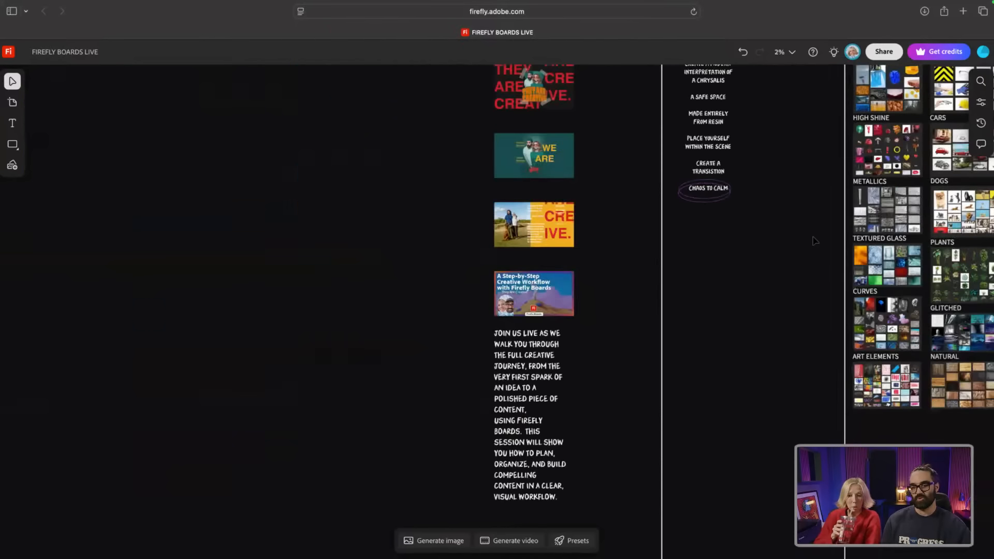
pyautogui.hscroll(10, 815, 240)
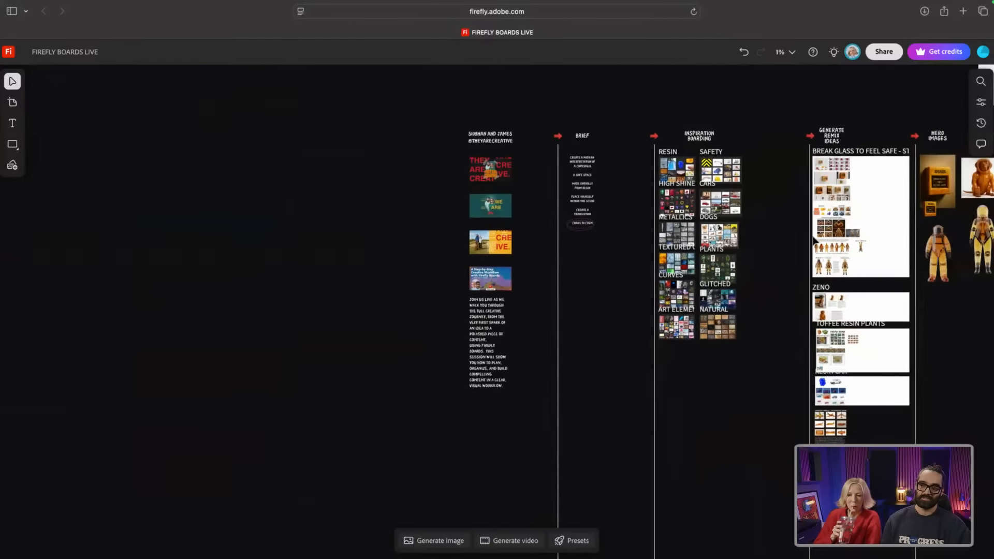
pyautogui.hscroll(10, 814, 241)
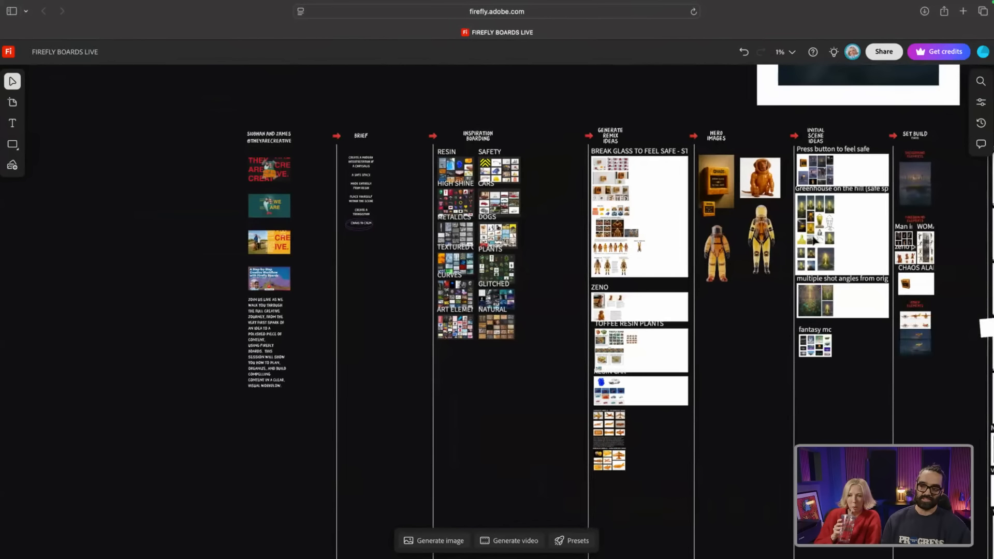
pyautogui.hscroll(2, 814, 240)
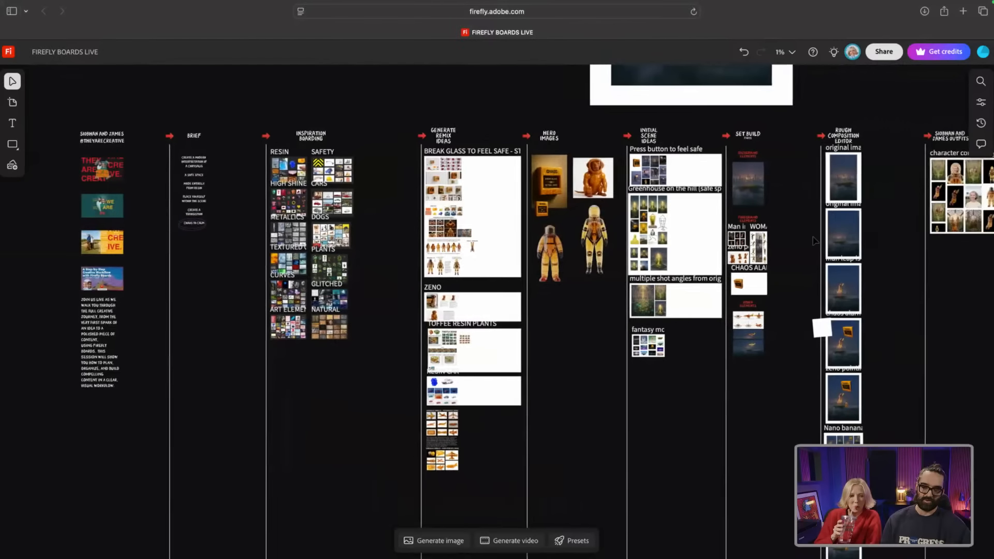
pyautogui.scroll(6, 814, 241)
pyautogui.scroll(4, 814, 241)
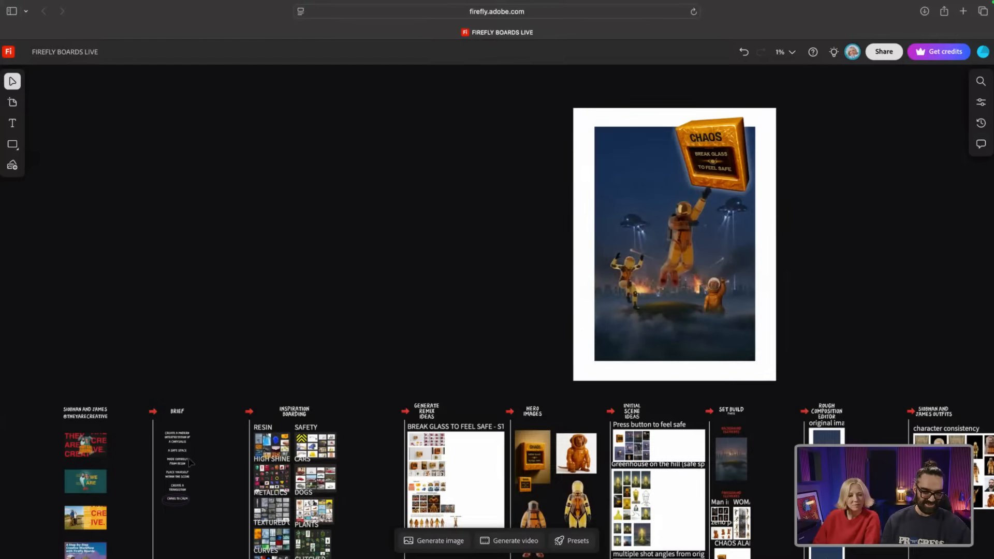
# Step: Zoom in to about 3% on the Brief and the Resin, Safety, Cars and Dogs inspiration grids
pyautogui.hscroll(-2, 195, 456)
pyautogui.scroll(5, 192, 469)
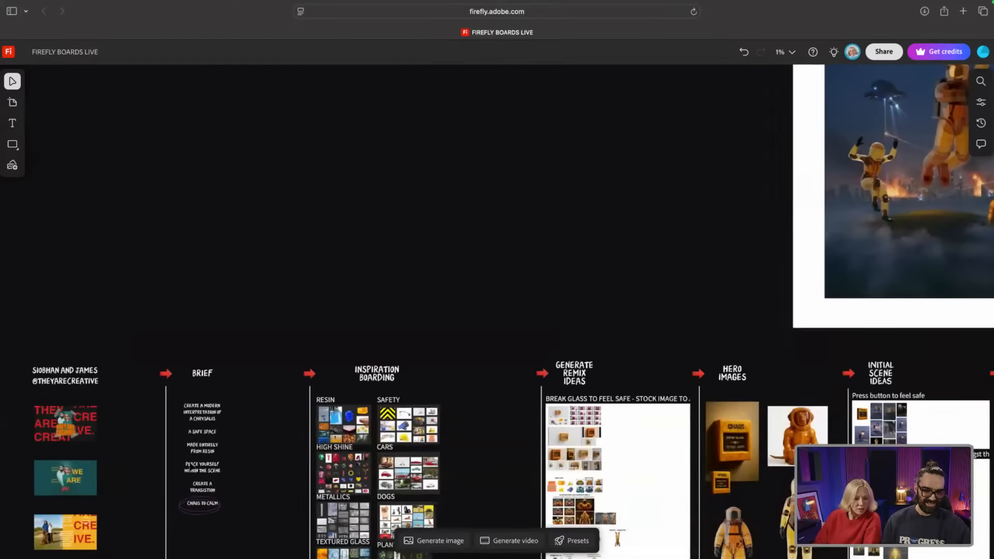
pyautogui.scroll(2, 194, 464)
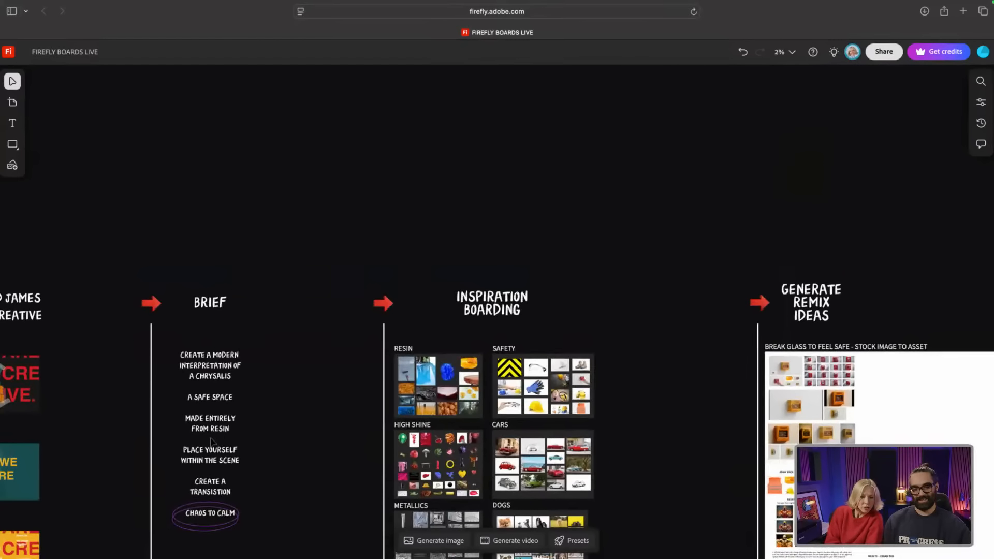
pyautogui.scroll(-5, 210, 441)
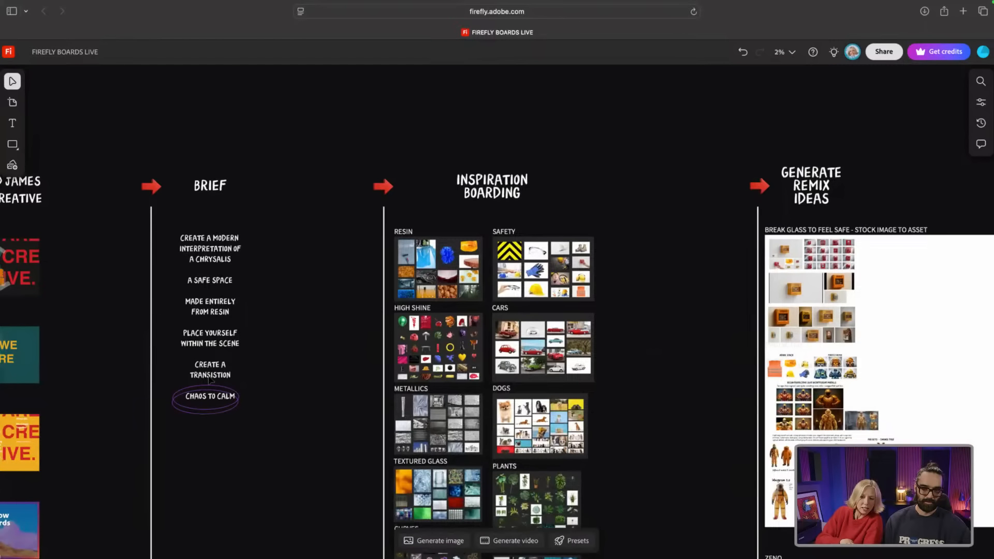
pyautogui.scroll(-2, 171, 380)
pyautogui.scroll(3, 162, 379)
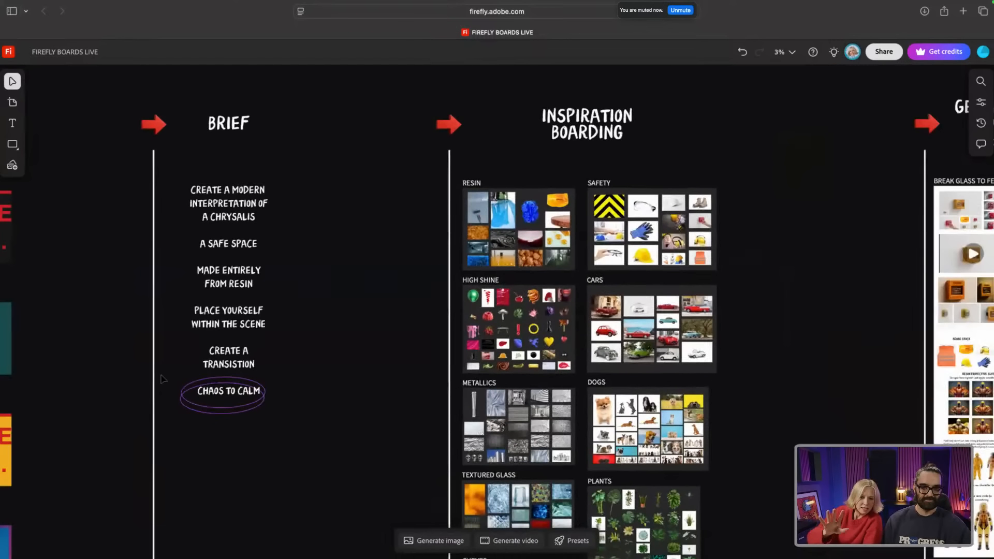
pyautogui.scroll(-1, 162, 378)
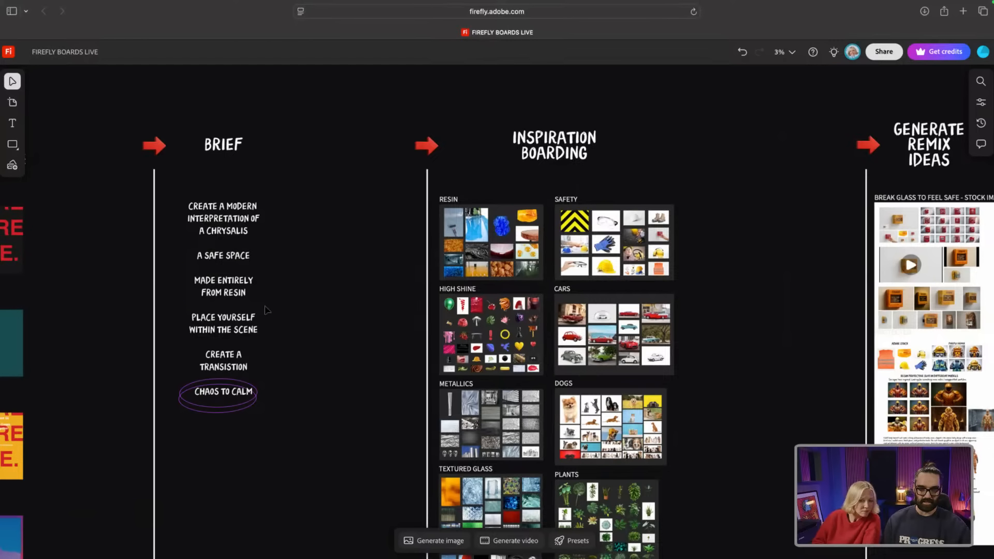
pyautogui.scroll(-5, 266, 310)
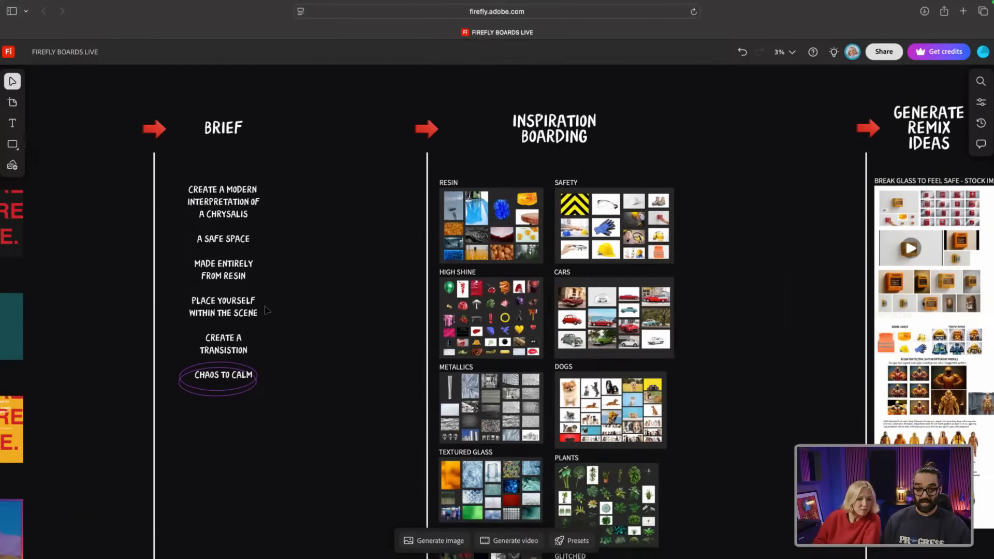
pyautogui.scroll(-3, 266, 310)
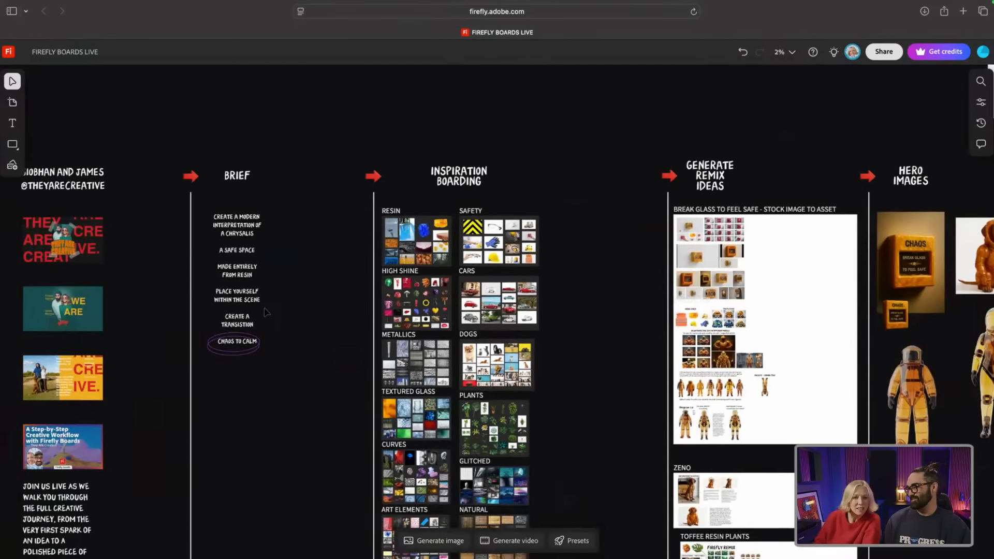
pyautogui.scroll(3, 205, 310)
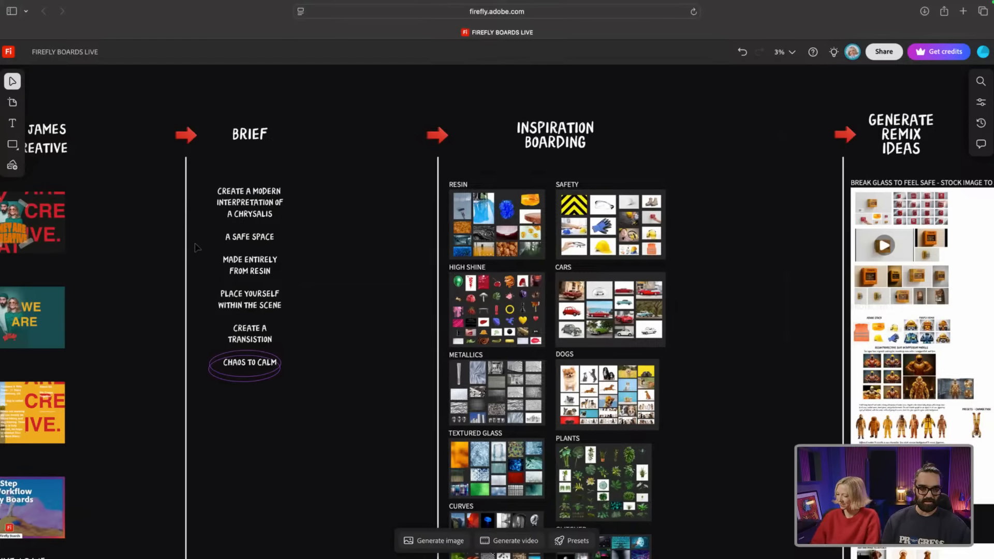
pyautogui.hscroll(5, 196, 248)
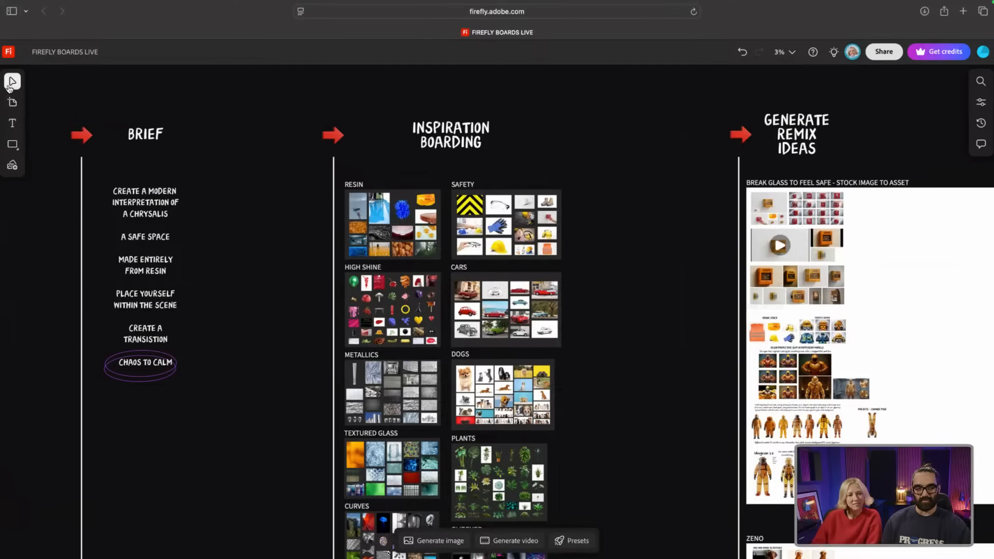
# Step: Try the Text tool and Shapes flyout, then pick the Artboard tool (A)
pyautogui.moveTo(17, 133)
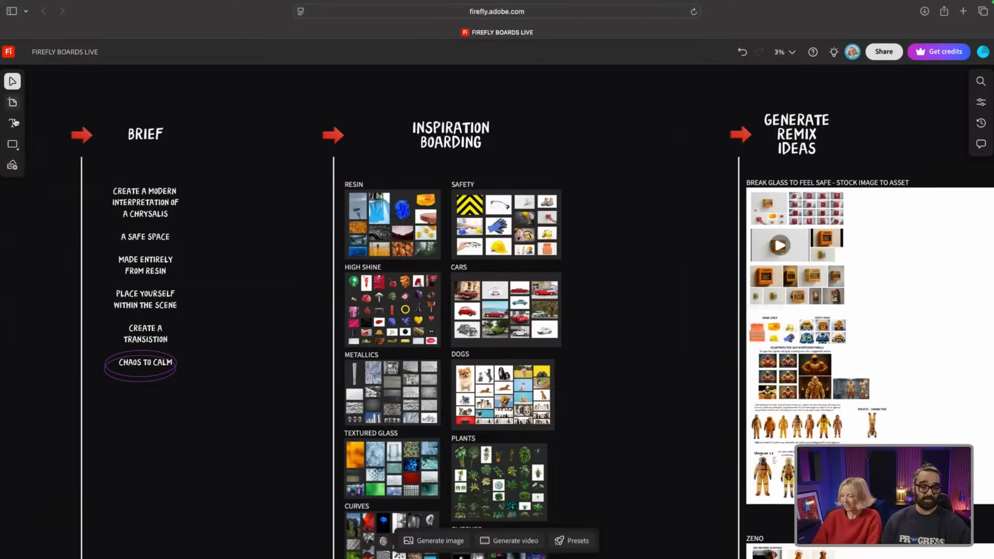
pyautogui.click(12, 122)
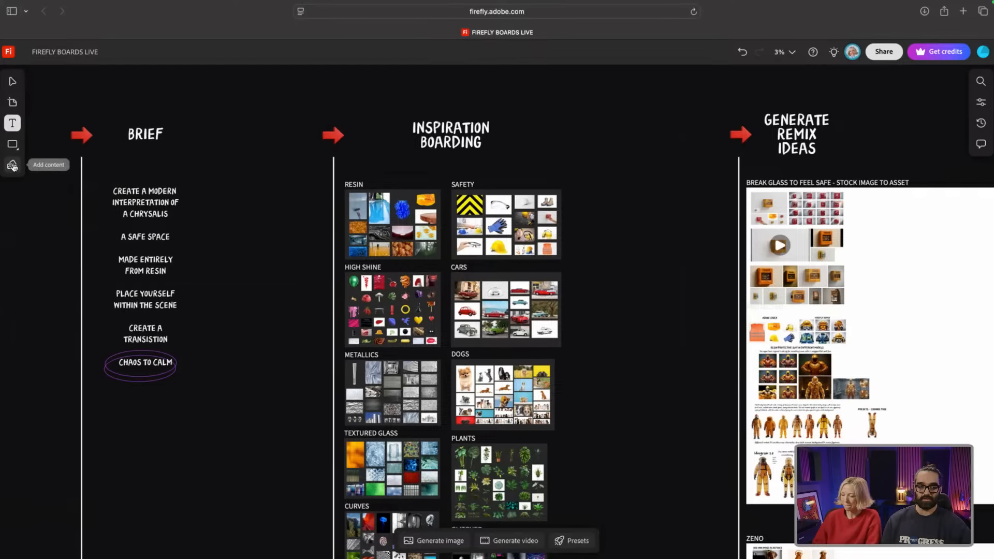
pyautogui.click(13, 147)
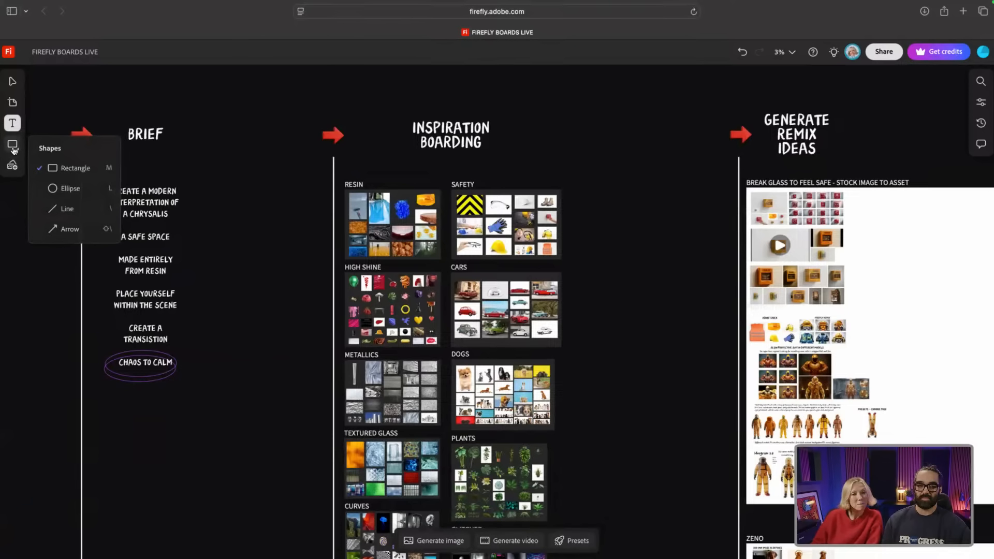
pyautogui.click(13, 103)
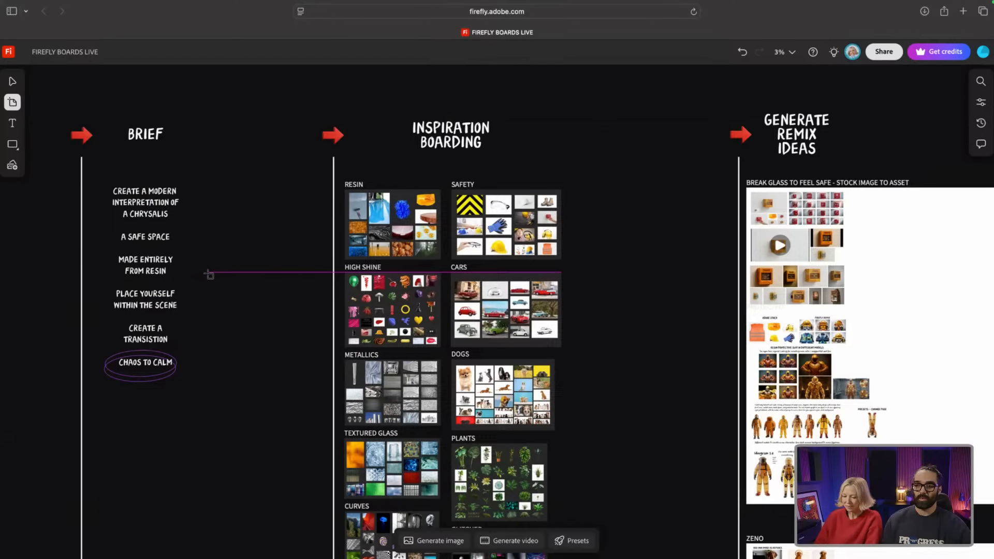
# Step: Open and close the inspiration search, then show the Properties panel
pyautogui.click(980, 83)
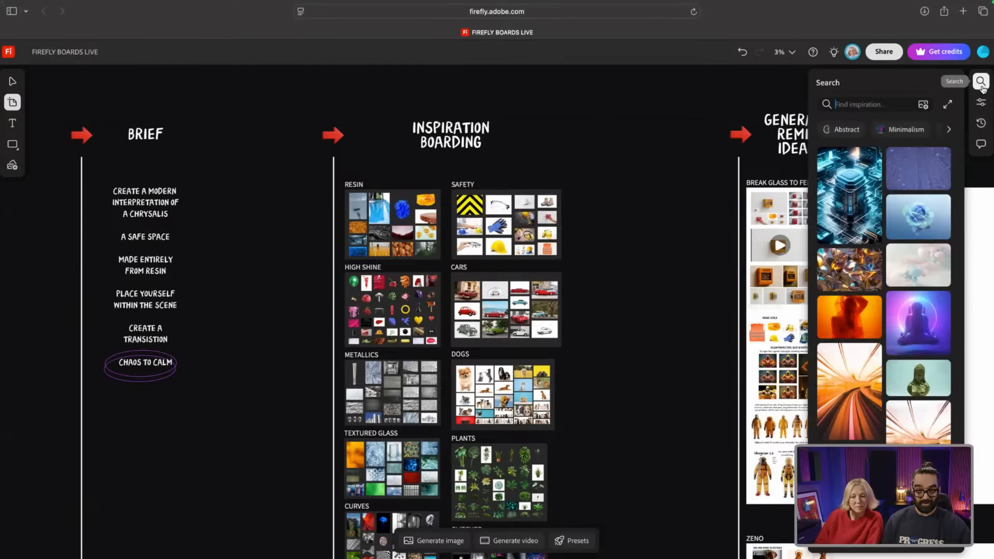
pyautogui.click(982, 87)
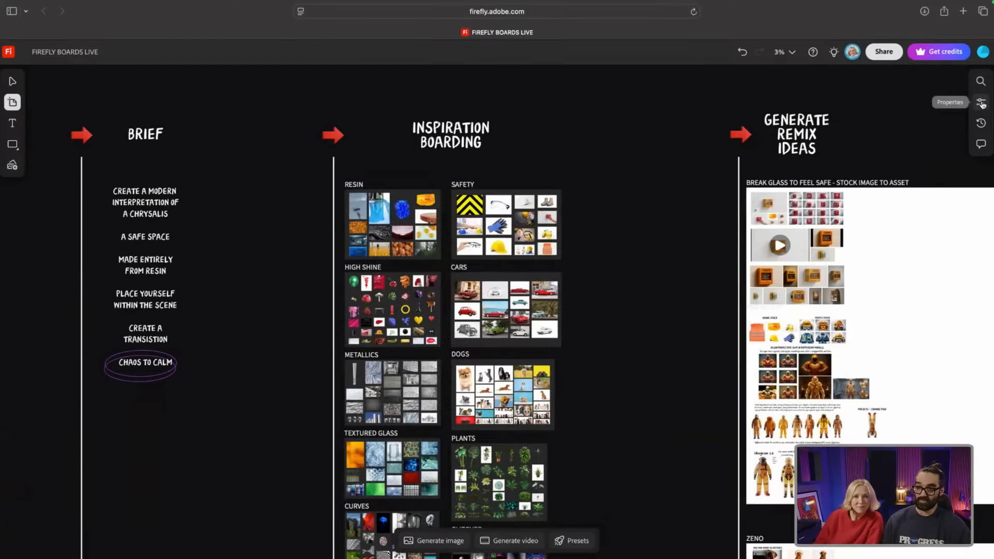
pyautogui.click(981, 104)
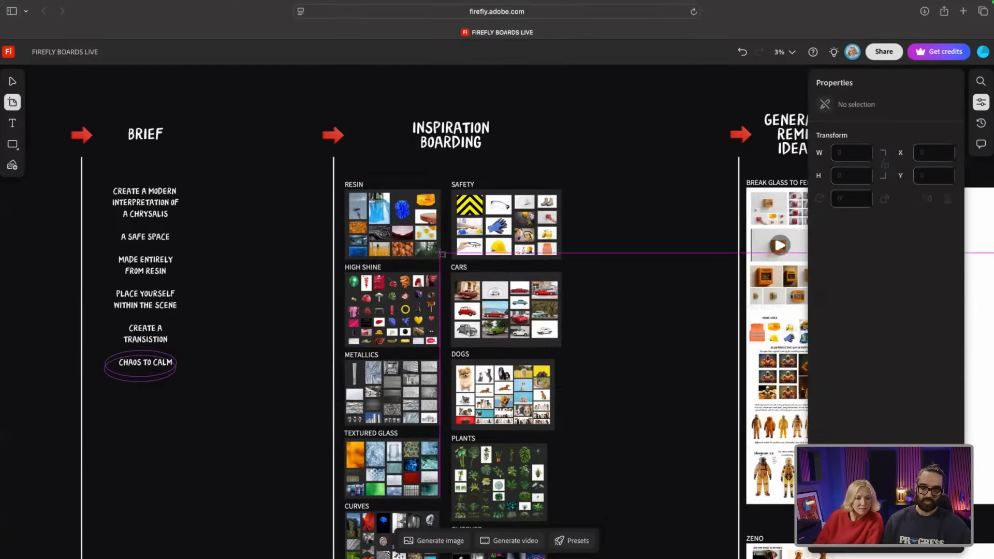
# Step: Select the brief text and Safety board, then show the Generation history of hazmat-suit figures
pyautogui.click(12, 81)
pyautogui.click(147, 243)
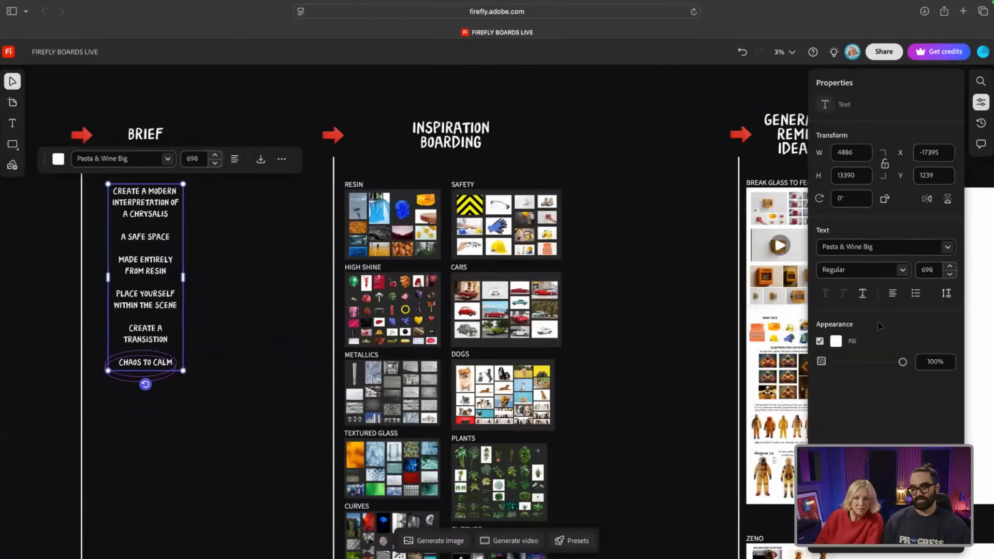
pyautogui.click(560, 252)
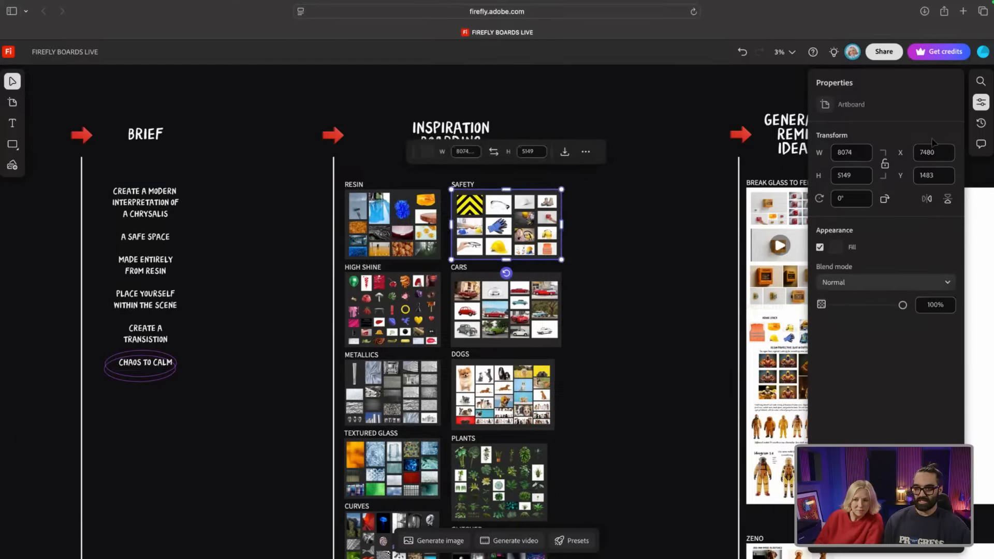
pyautogui.click(981, 123)
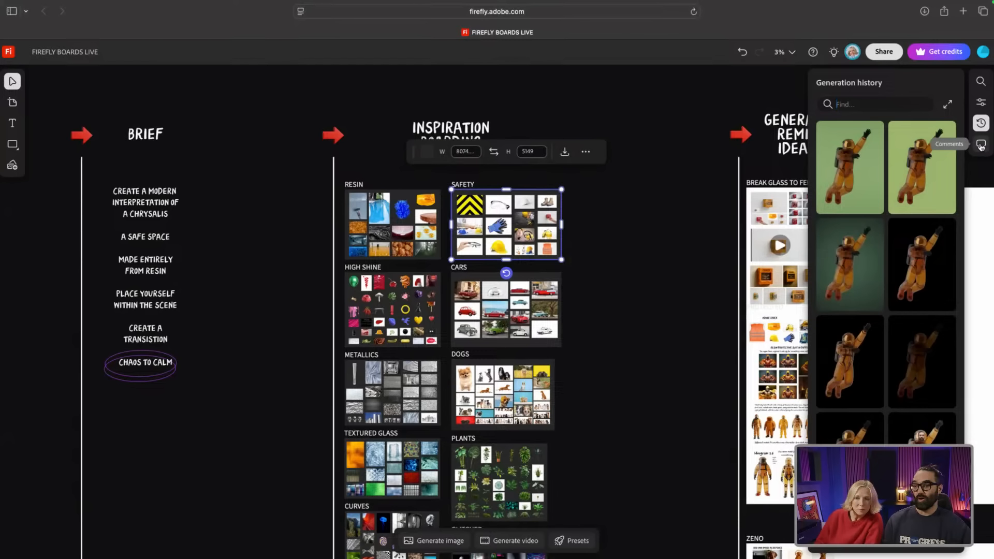
# Step: Show the Comments panel with collaborator notes, such as the cotton-wool board suggestion
pyautogui.click(981, 146)
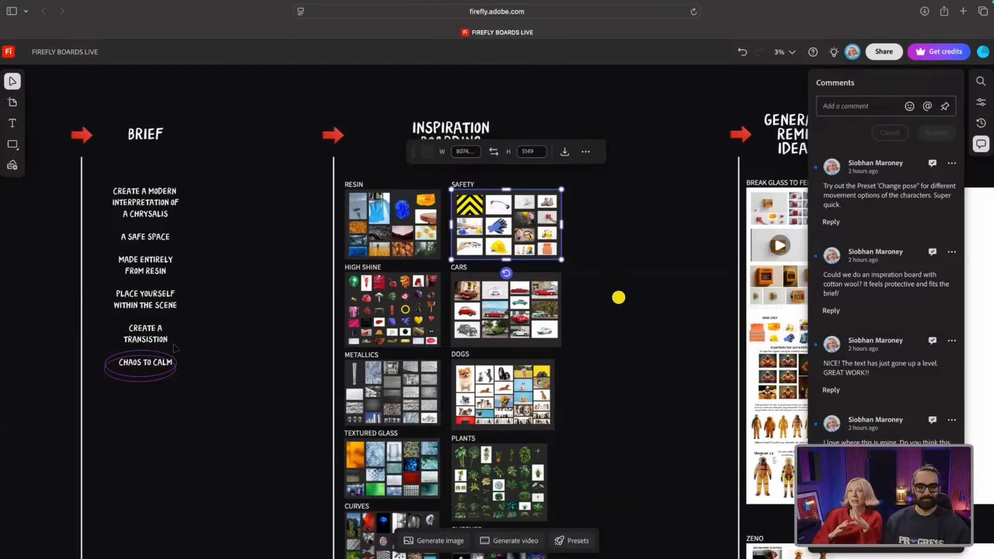
# Step: Zoom from 3% to 5% and frame the Brief column ending with 'Chaos to Calm'
pyautogui.scroll(3, 87, 195)
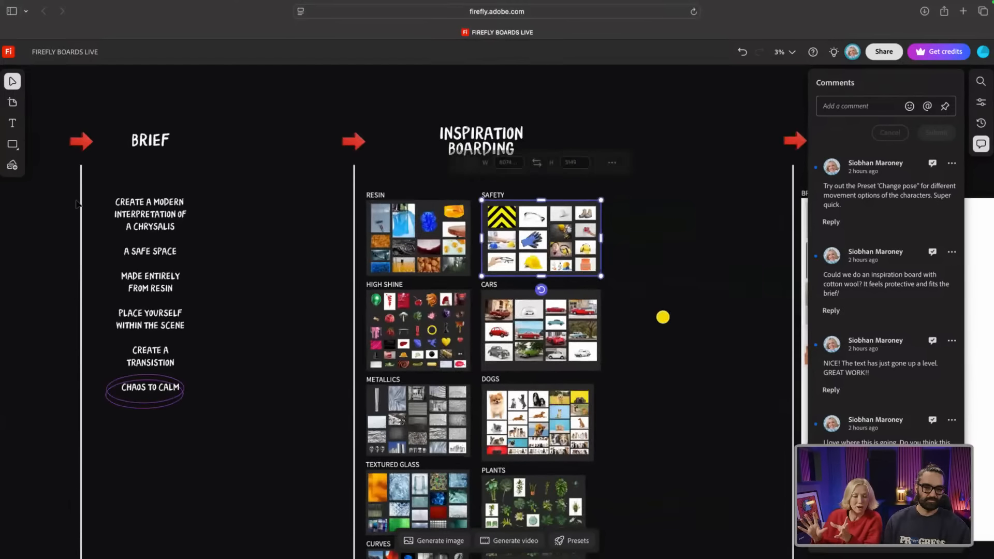
pyautogui.scroll(3, 76, 205)
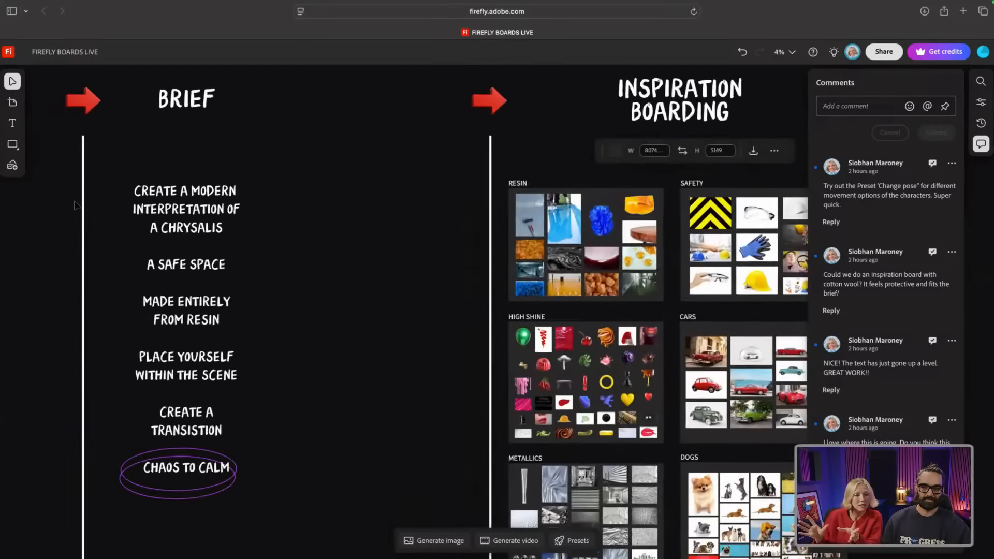
pyautogui.scroll(3, 76, 205)
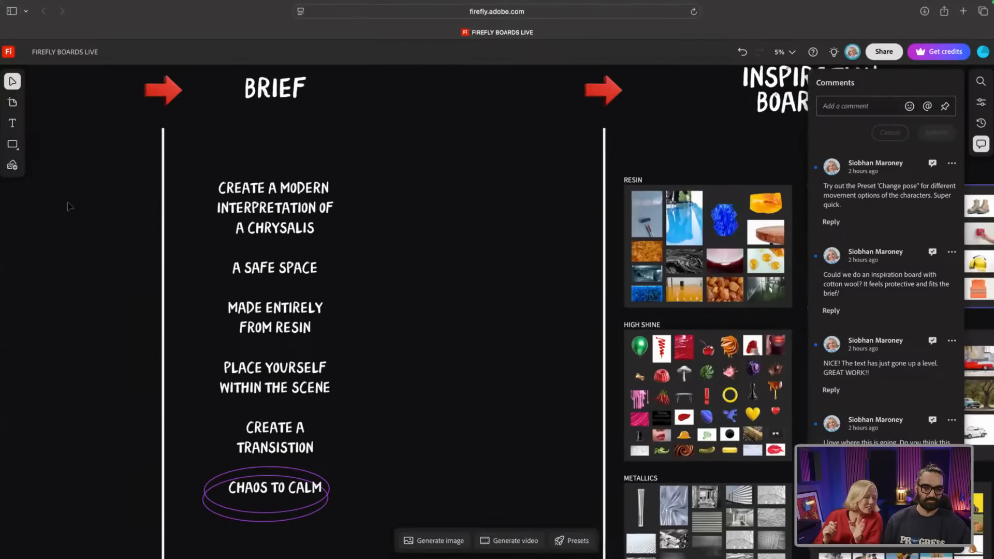
pyautogui.hscroll(-2, 70, 206)
pyautogui.scroll(2, 70, 206)
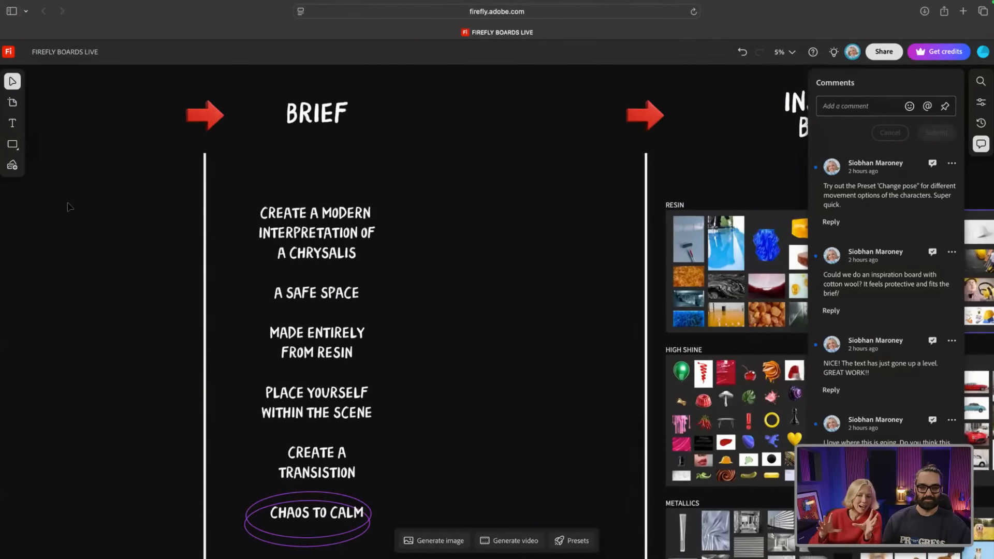
pyautogui.scroll(-1, 70, 206)
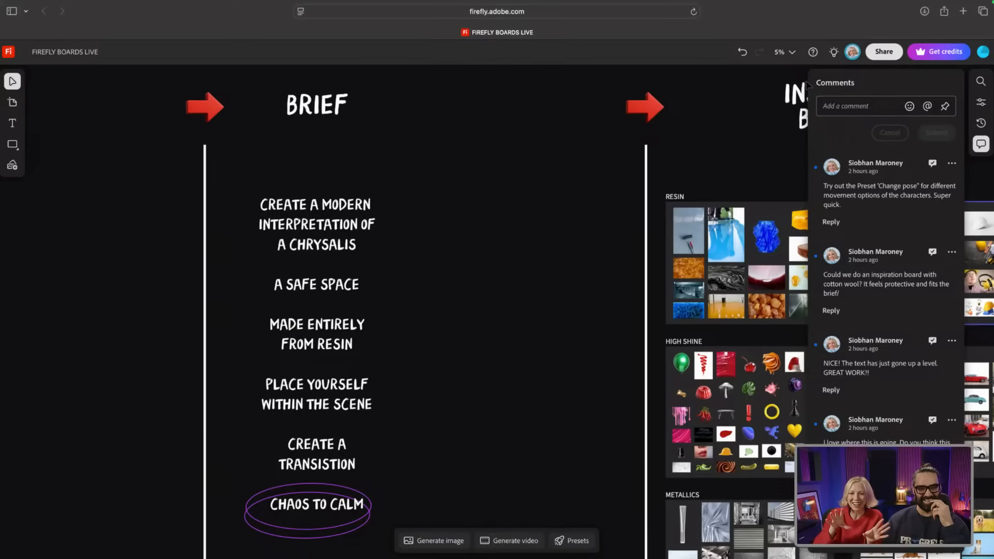
# Step: Add the comment 'Hello', pinned beside the Resin inspiration grid
pyautogui.scroll(1, 478, 173)
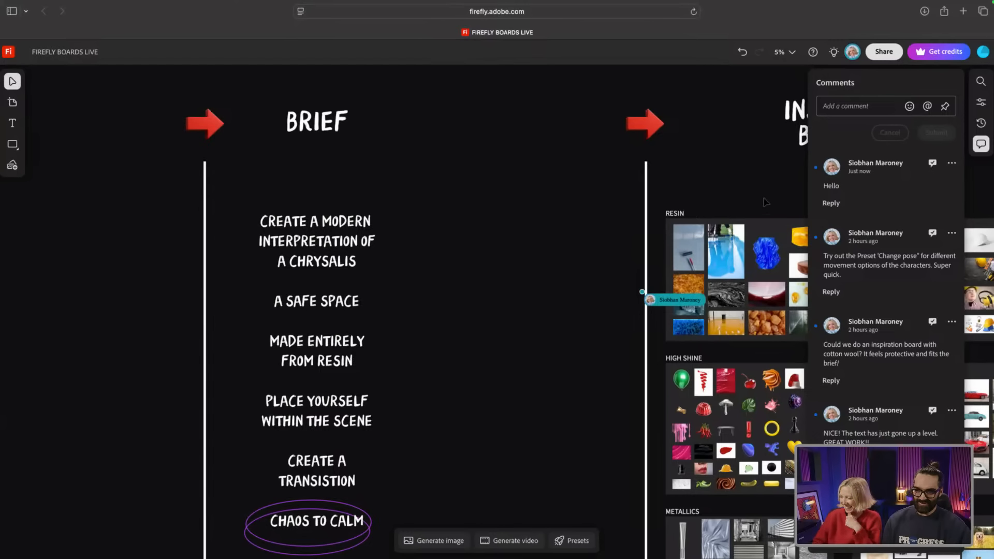
# Step: Close the Comments panel and dismiss the Generate image prompt, revealing the Inspiration Boarding grids
pyautogui.click(981, 145)
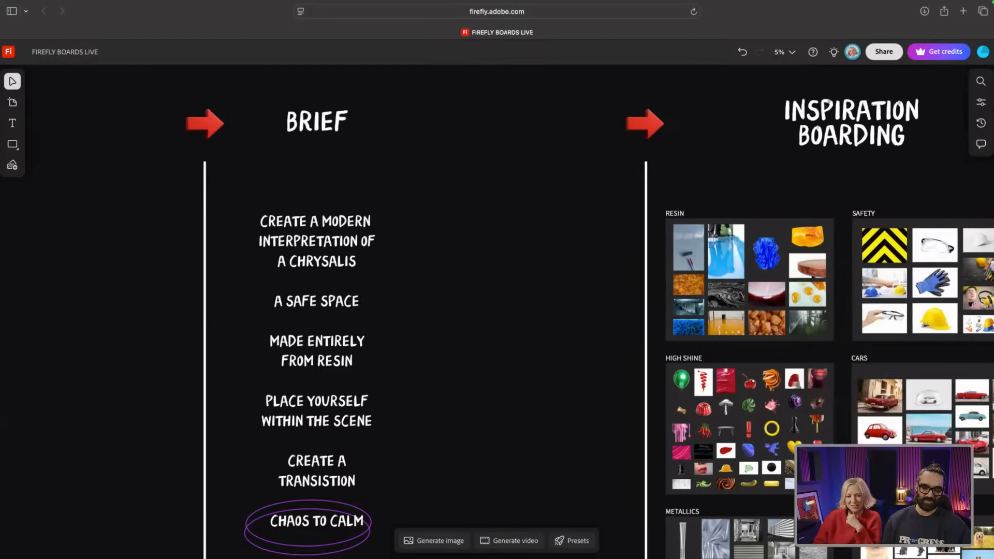
pyautogui.click(440, 542)
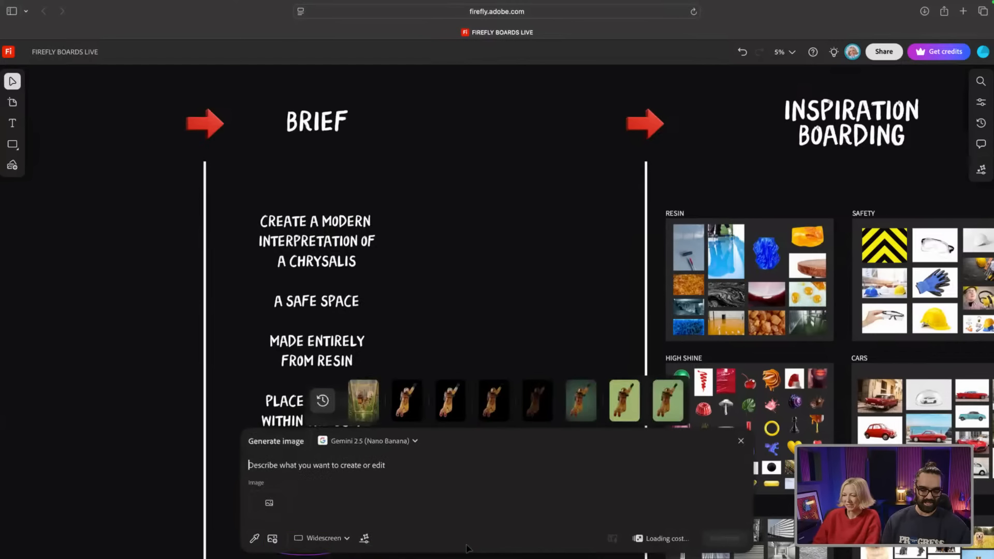
pyautogui.click(740, 441)
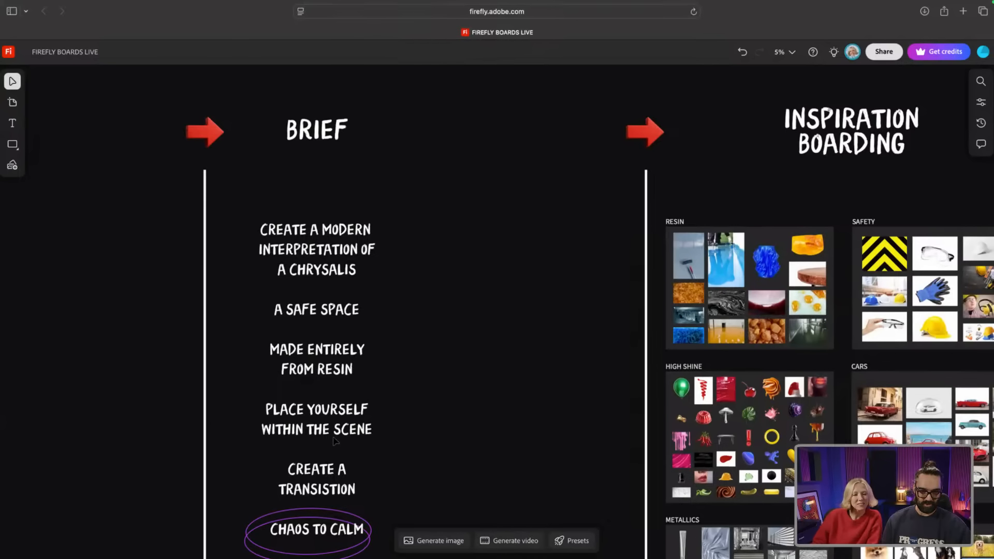
pyautogui.scroll(-1, 333, 440)
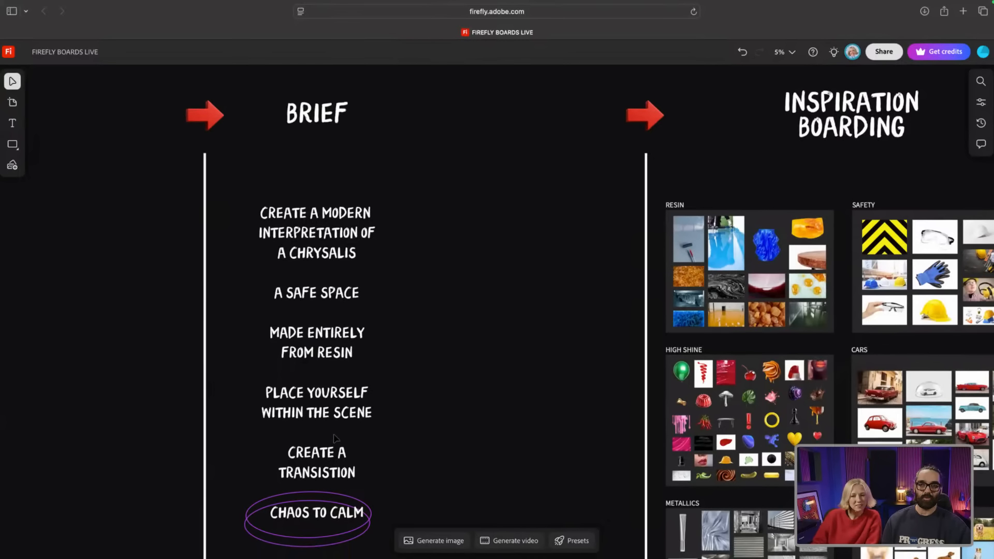
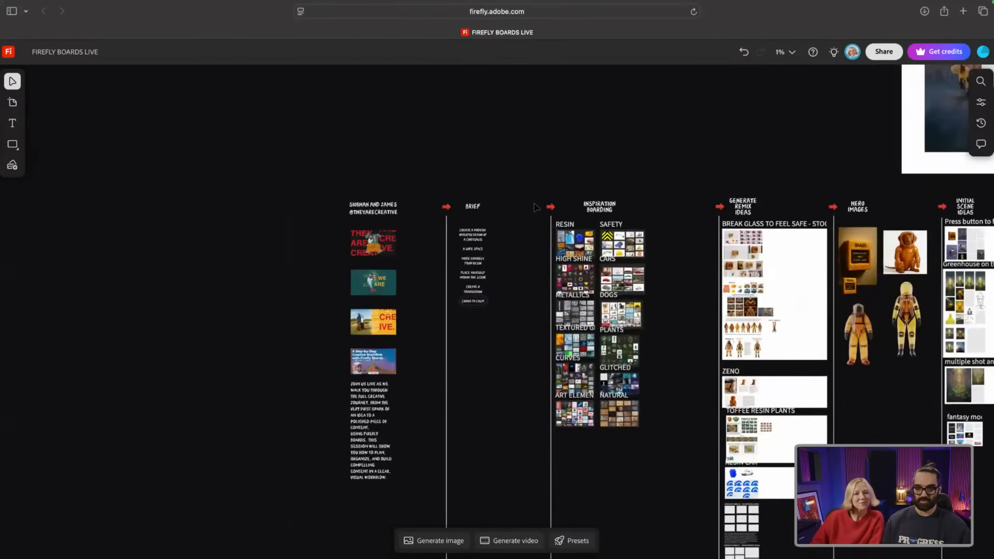
# Step: Zoom from the full overview into Inspiration Boarding and pan until Resin and Safety fill the view
pyautogui.scroll(8, 533, 208)
pyautogui.scroll(-6, 533, 209)
pyautogui.scroll(3, 500, 237)
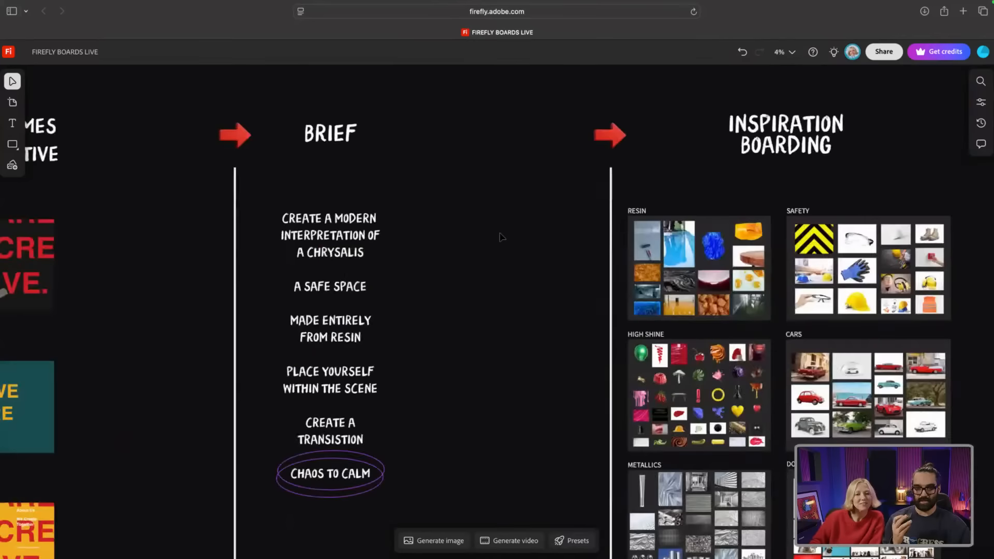
pyautogui.scroll(-3, 500, 237)
pyautogui.scroll(6, 500, 237)
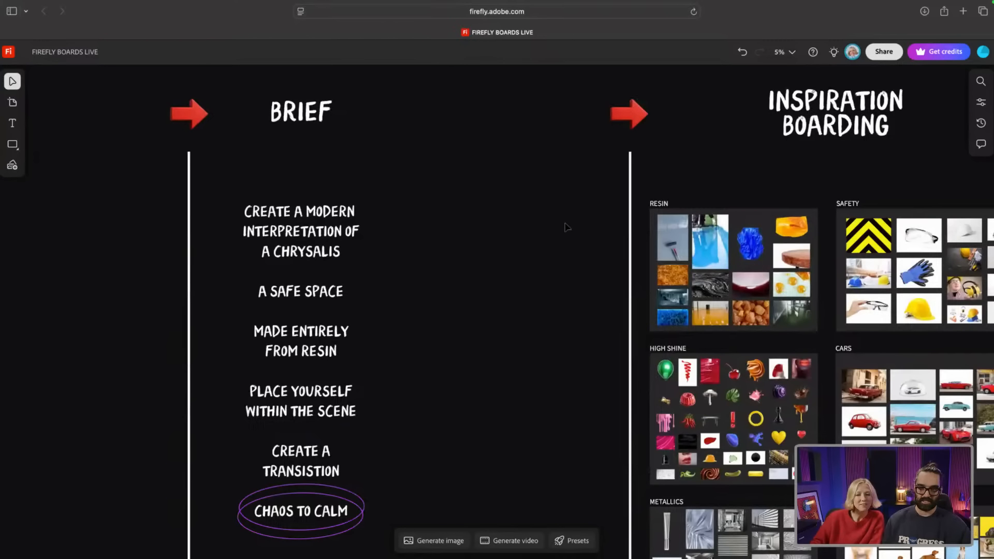
pyautogui.hscroll(10, 566, 224)
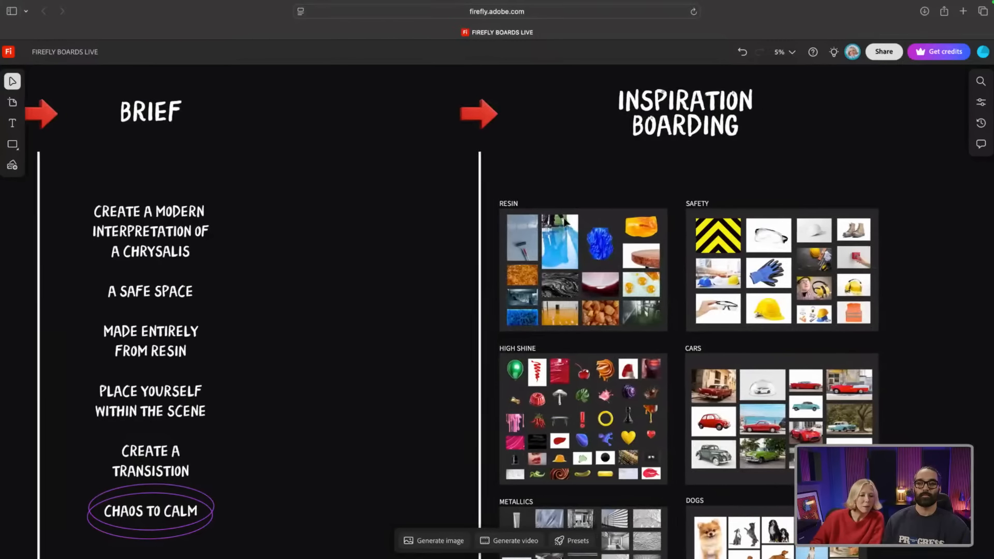
pyautogui.hscroll(10, 563, 223)
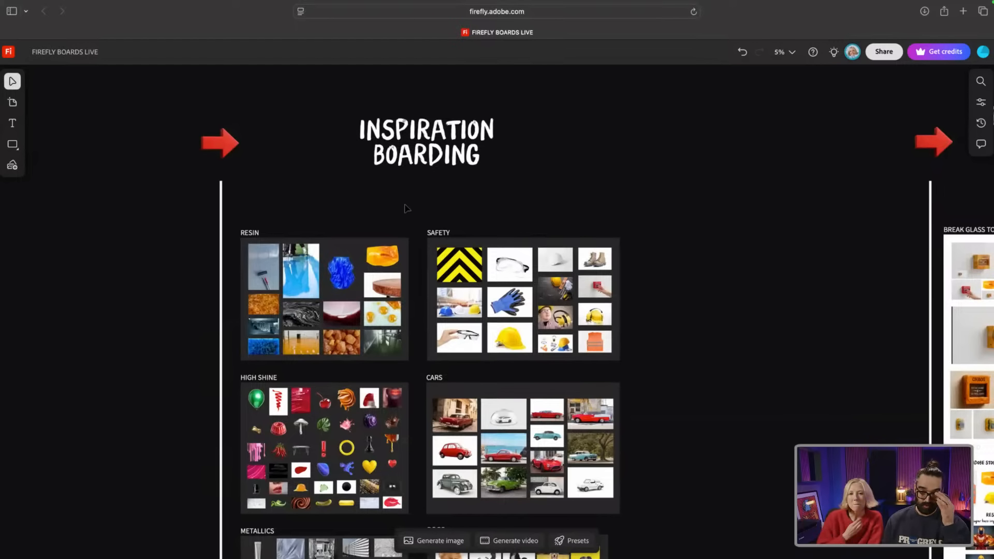
pyautogui.hscroll(-2, 316, 282)
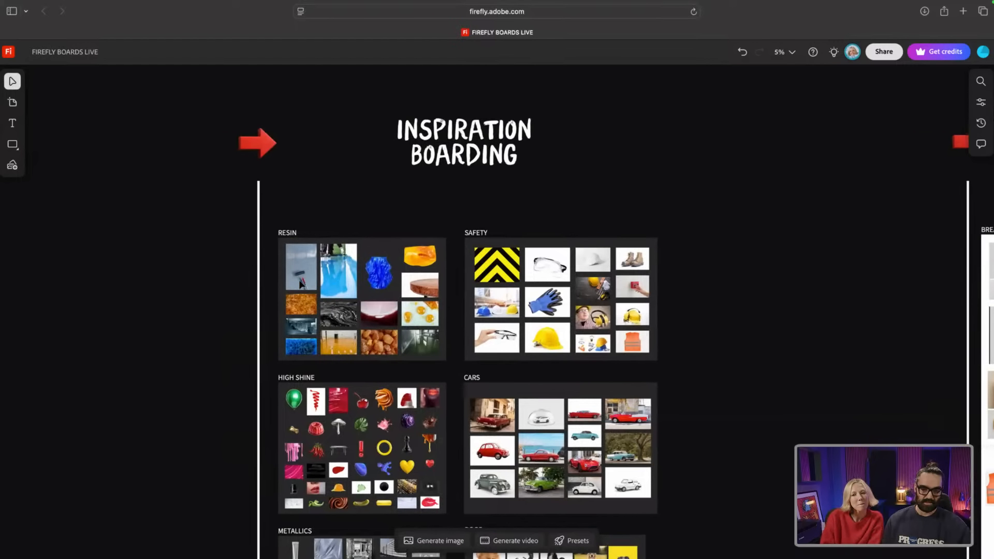
pyautogui.scroll(3, 318, 281)
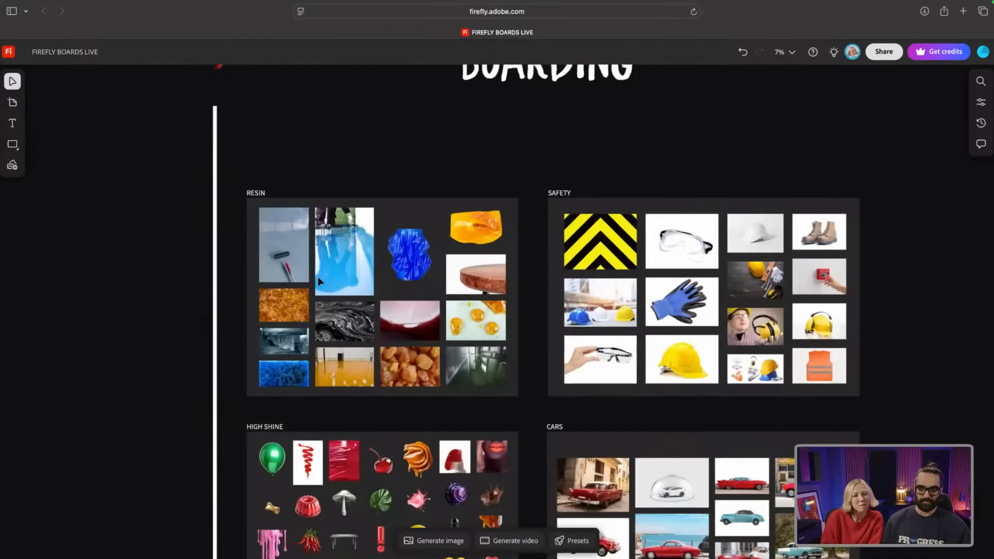
pyautogui.scroll(3, 318, 280)
pyautogui.scroll(1, 318, 281)
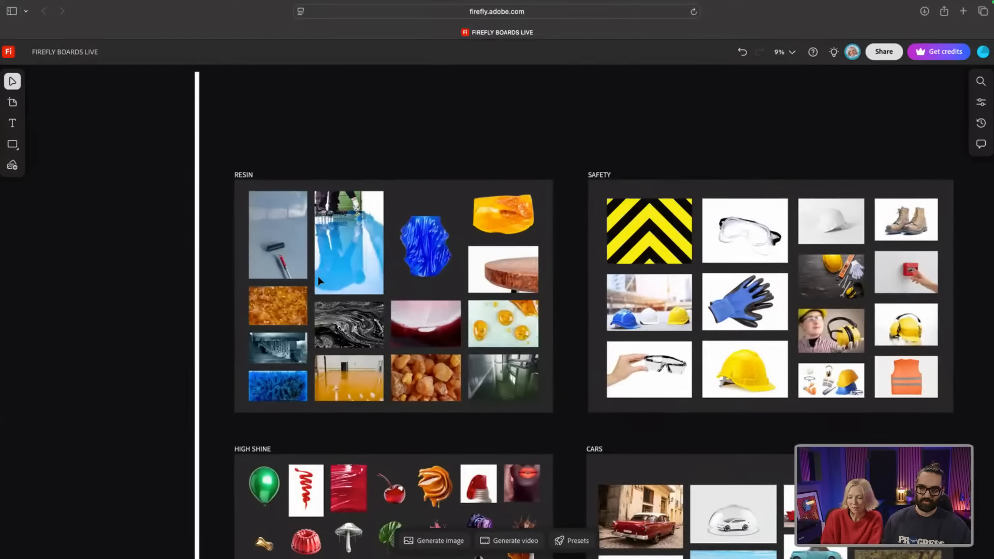
pyautogui.scroll(-1, 318, 282)
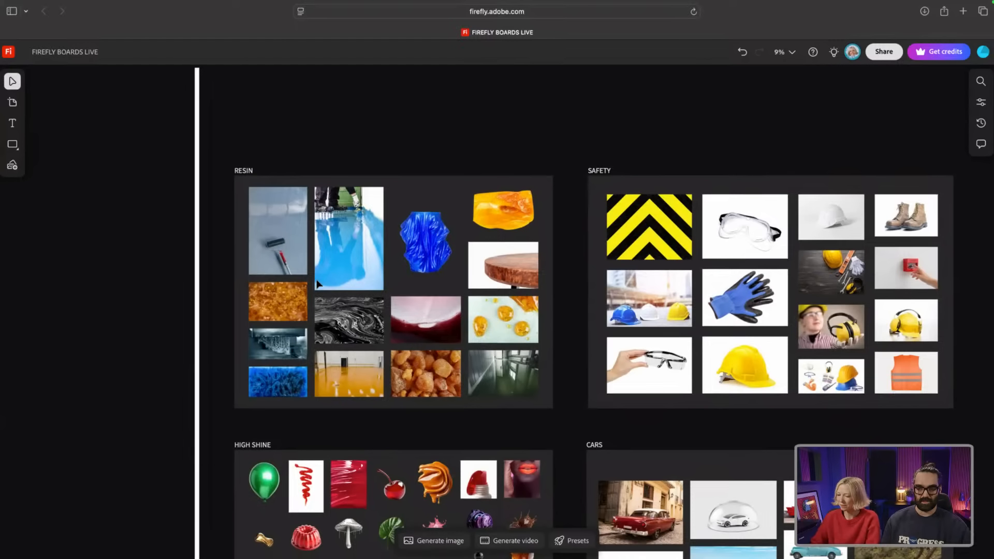
pyautogui.scroll(-3, 318, 283)
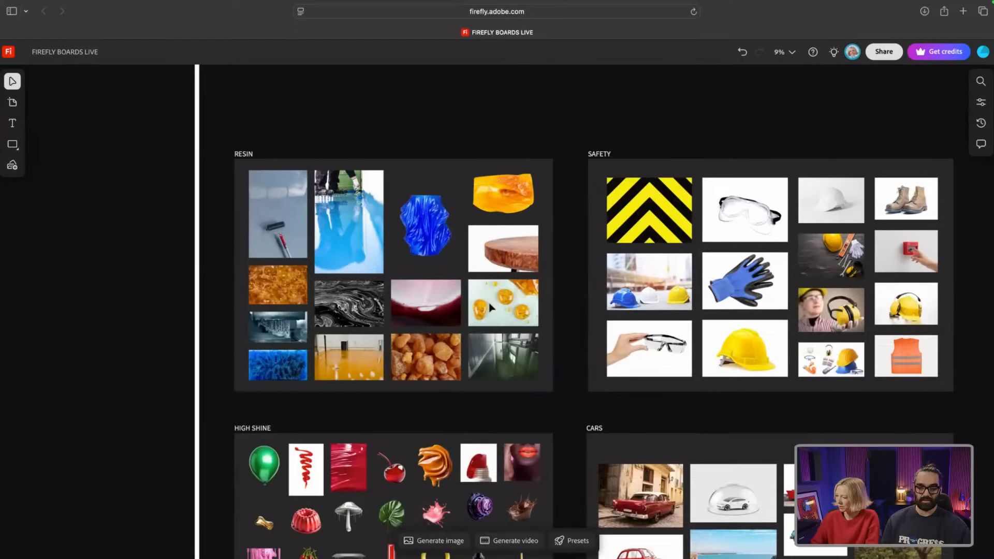
pyautogui.hscroll(8, 490, 307)
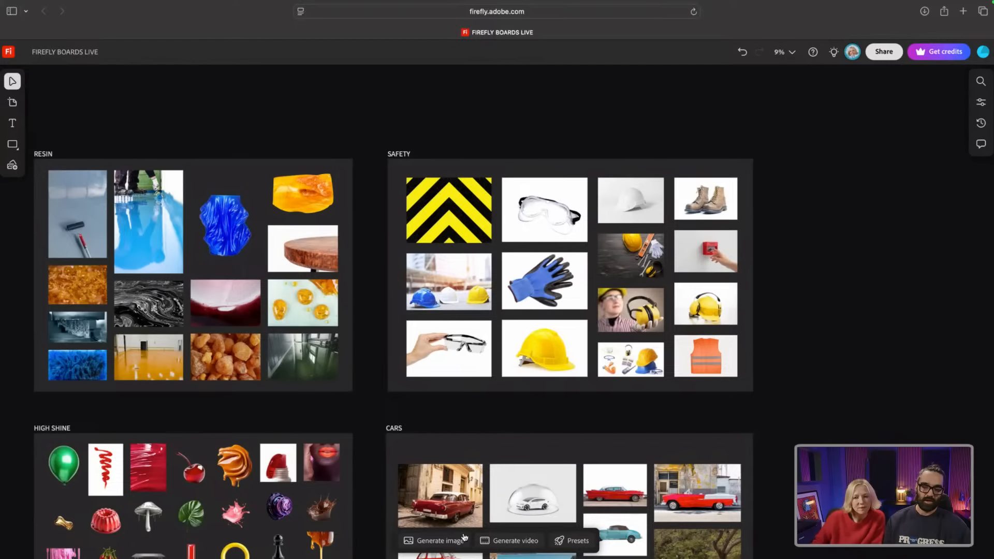
# Step: Sample the blue glove from the canvas as a reference, then drag it onto empty canvas at right
pyautogui.click(447, 546)
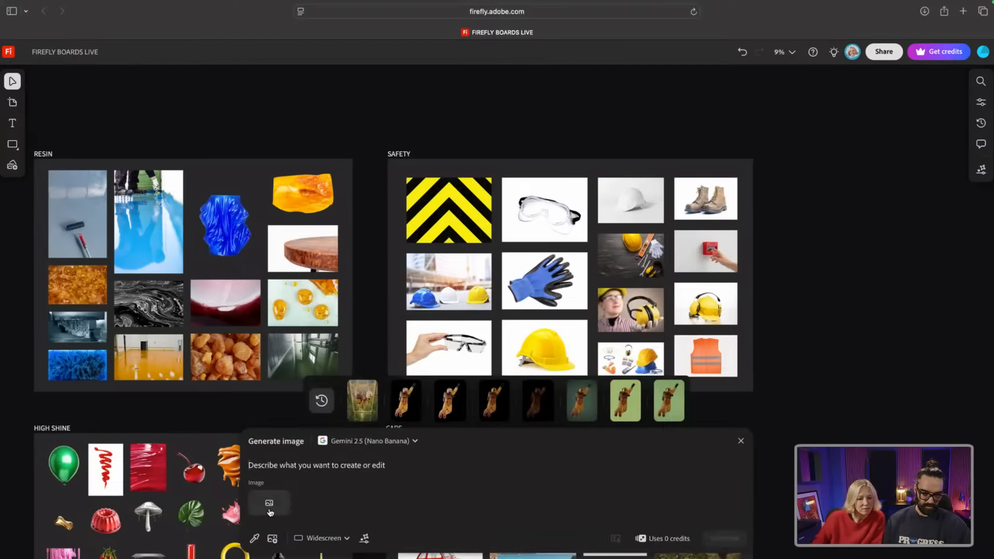
pyautogui.click(256, 541)
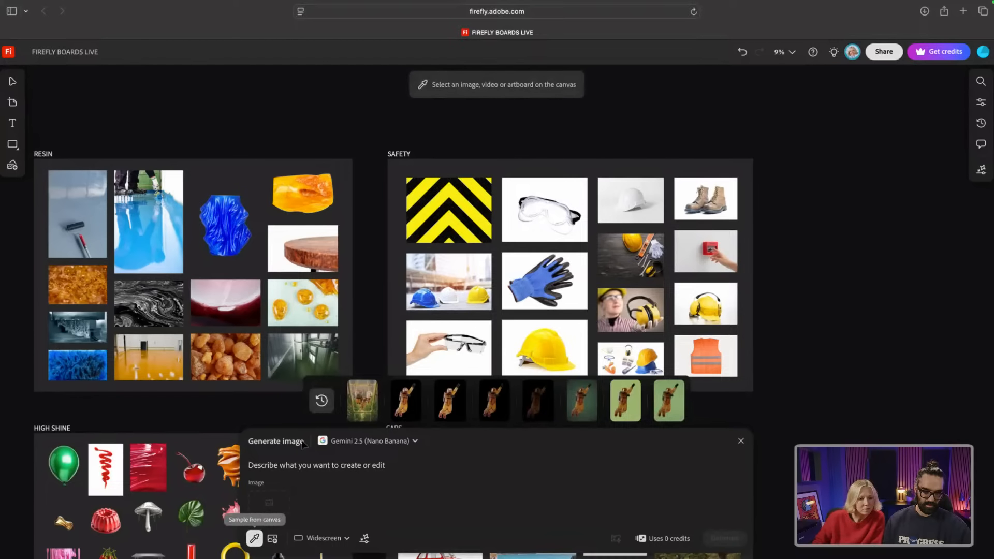
pyautogui.click(547, 299)
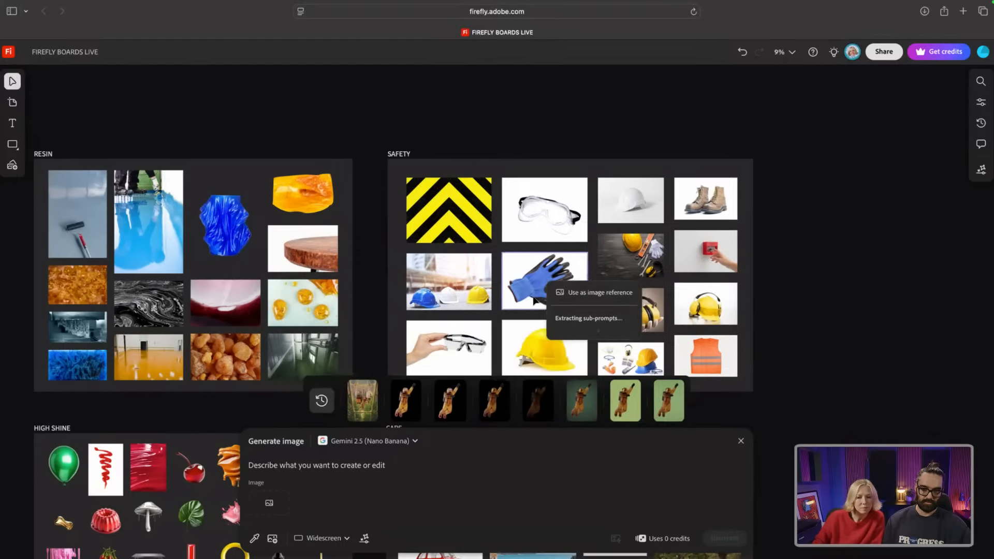
pyautogui.moveTo(540, 275); pyautogui.dragTo(846, 196)
pyautogui.click(808, 245)
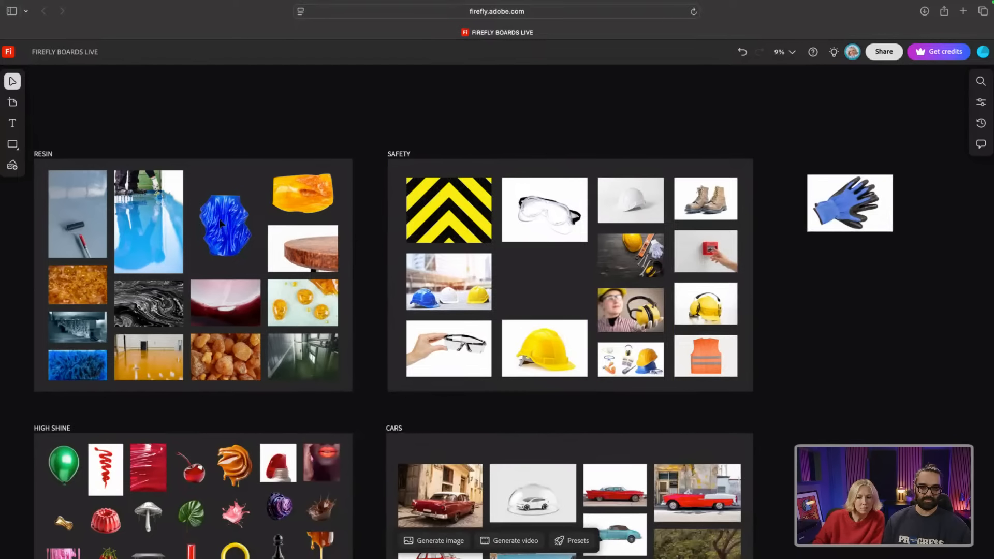
# Step: Put the amber resin tile under the blue glove and remix both into a 4×4 glove grid
pyautogui.moveTo(303, 198); pyautogui.dragTo(878, 273)
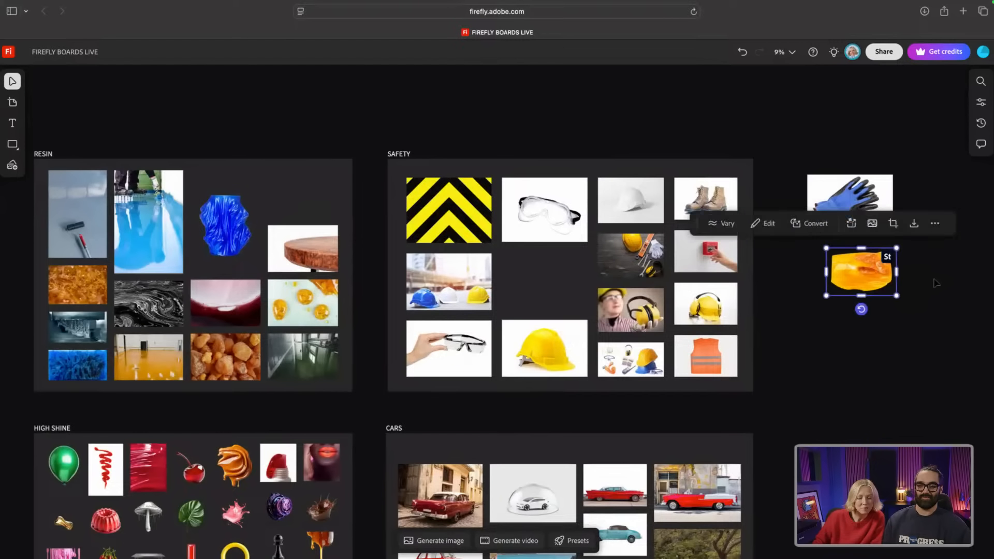
pyautogui.moveTo(932, 293); pyautogui.dragTo(813, 171)
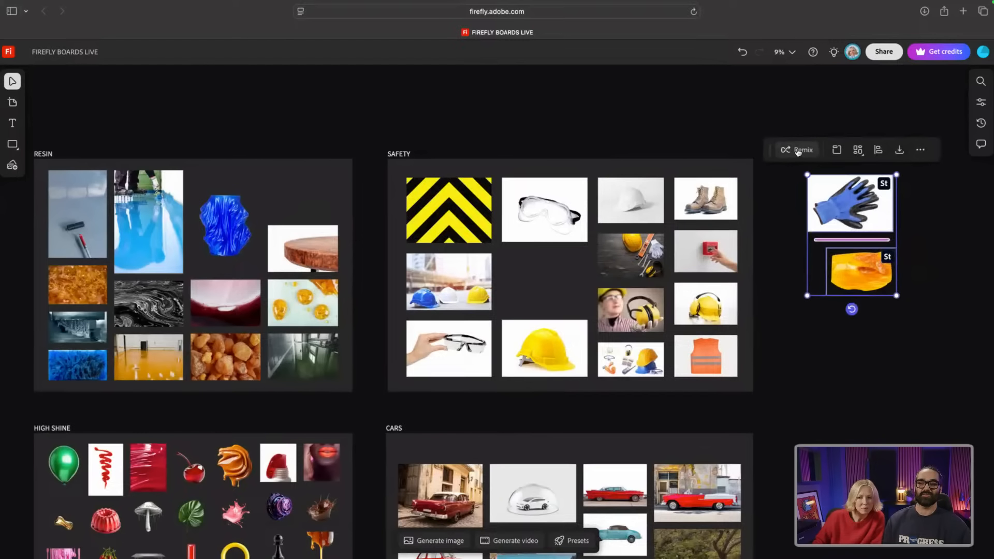
pyautogui.click(797, 151)
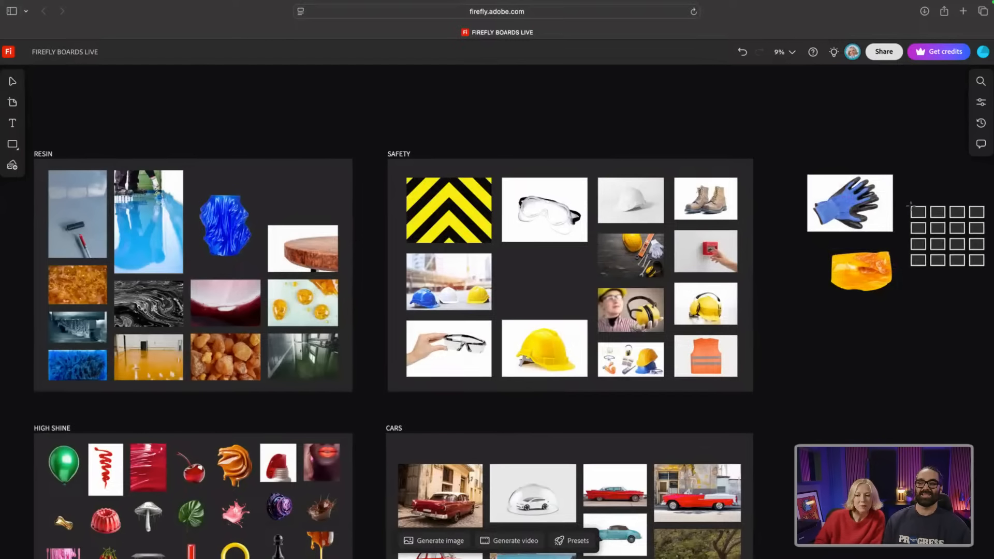
pyautogui.click(910, 207)
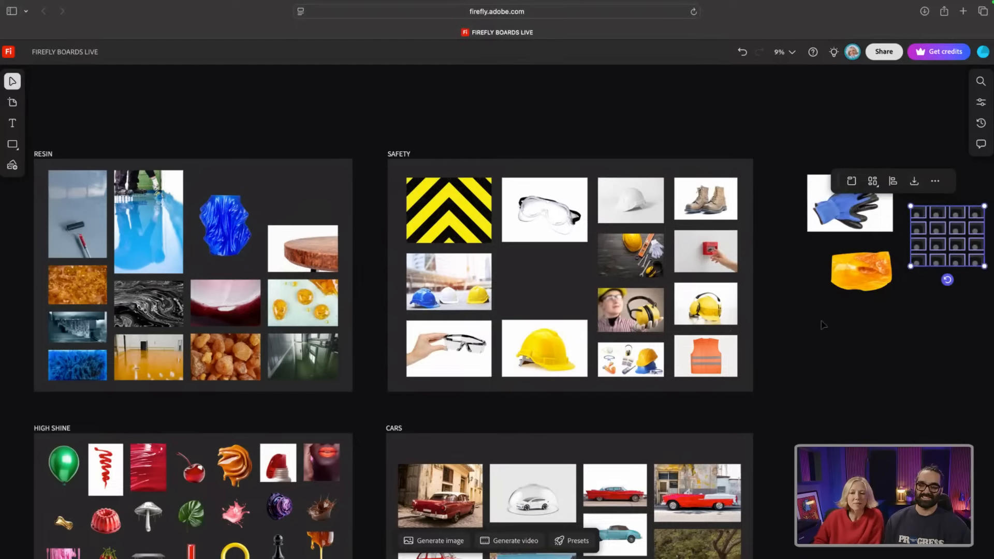
pyautogui.scroll(1, 930, 236)
pyautogui.scroll(3, 931, 235)
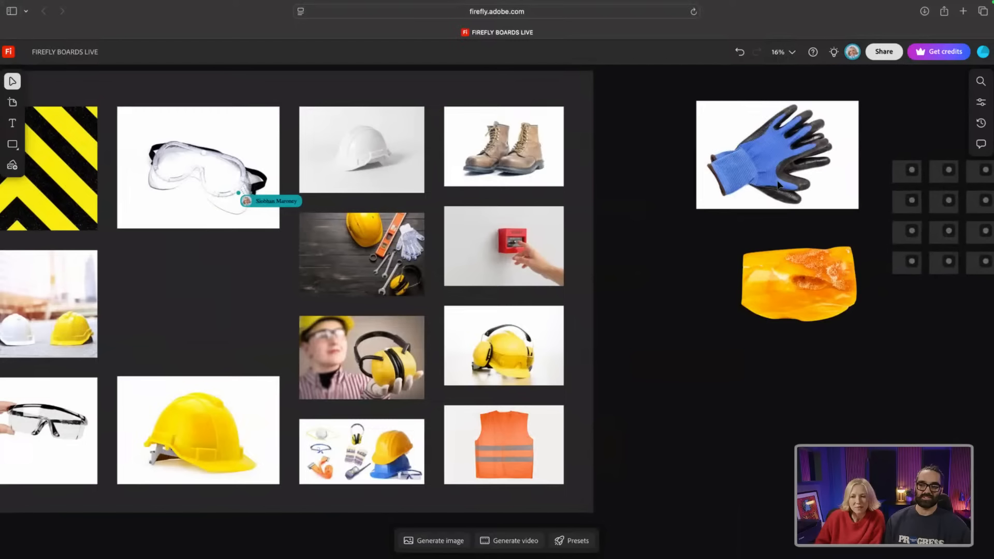
pyautogui.hscroll(5, 677, 220)
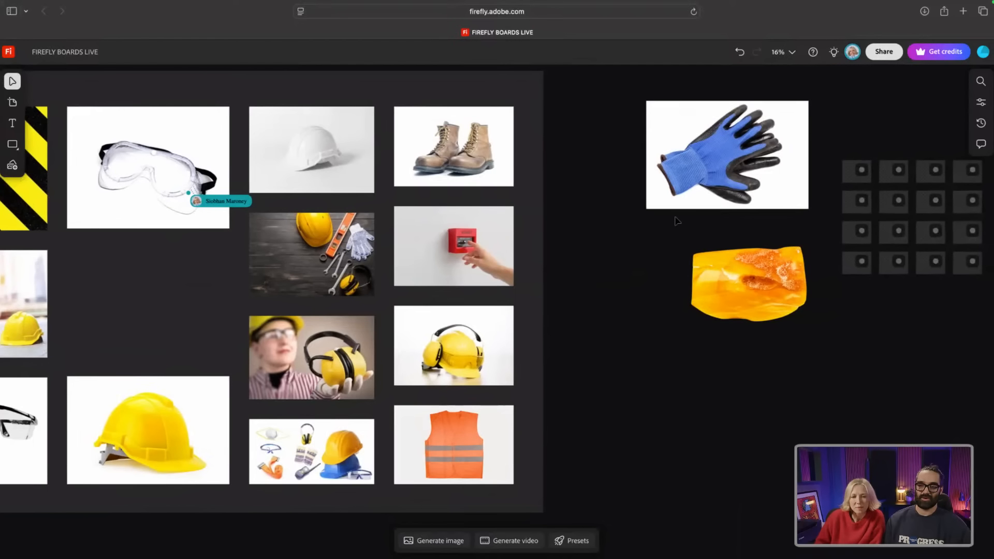
pyautogui.hscroll(2, 677, 220)
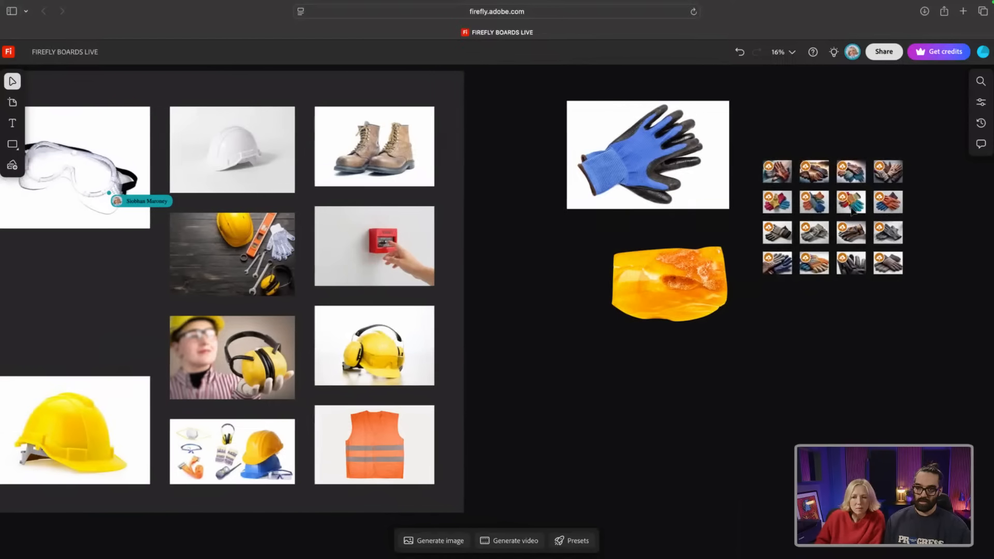
# Step: Inspect the sixteen remixed gloves up close, then undo the glove and resin move
pyautogui.scroll(5, 855, 214)
pyautogui.scroll(2, 874, 199)
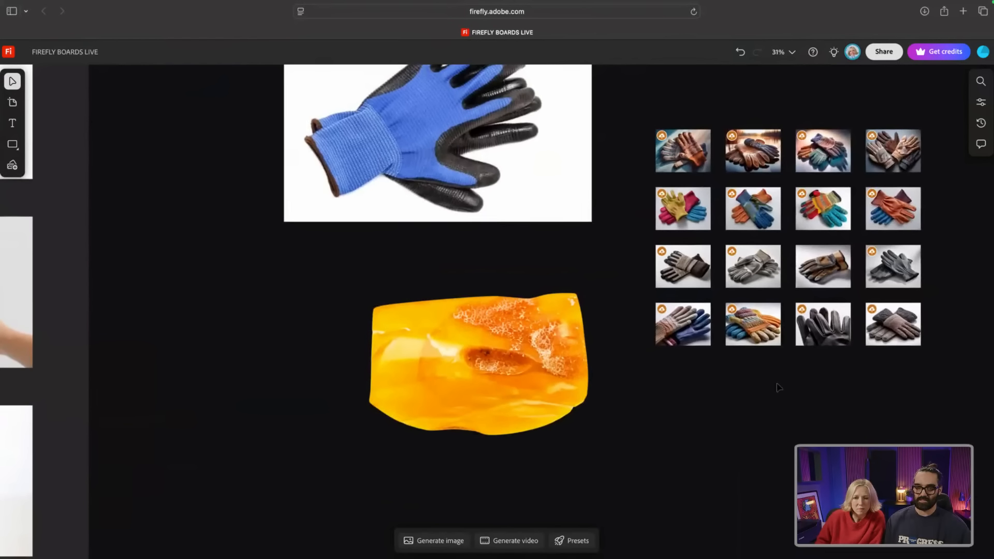
pyautogui.scroll(5, 952, 260)
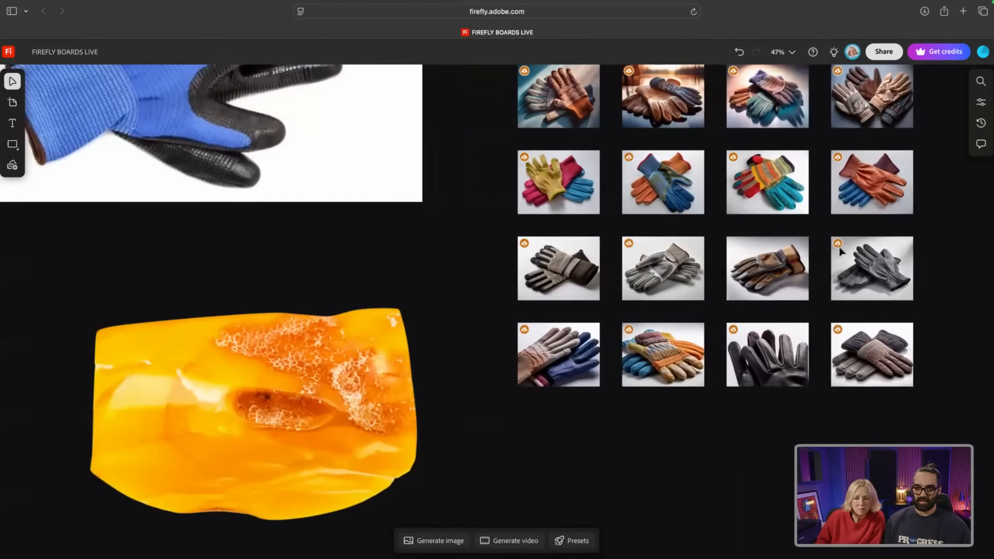
pyautogui.scroll(-1, 720, 297)
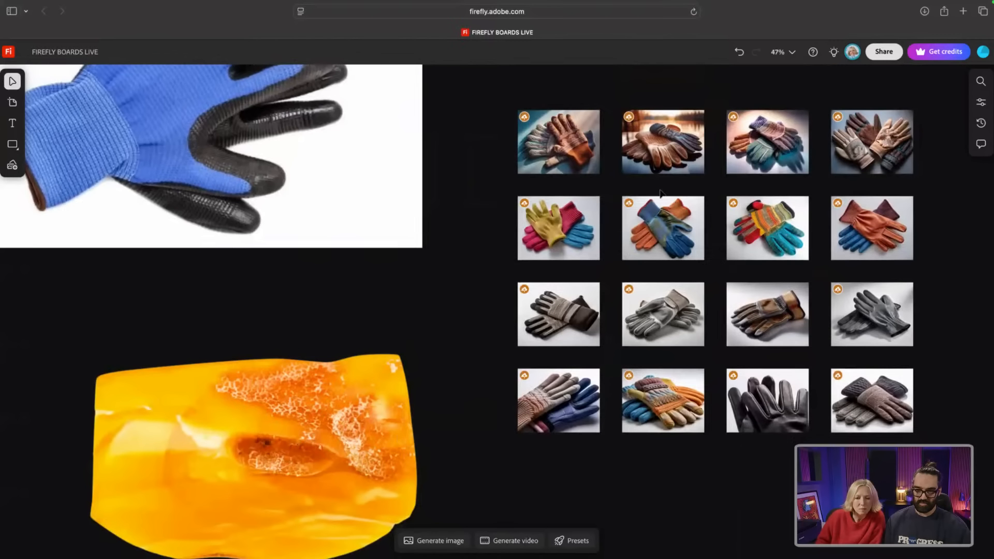
pyautogui.scroll(5, 710, 161)
pyautogui.scroll(-1, 710, 161)
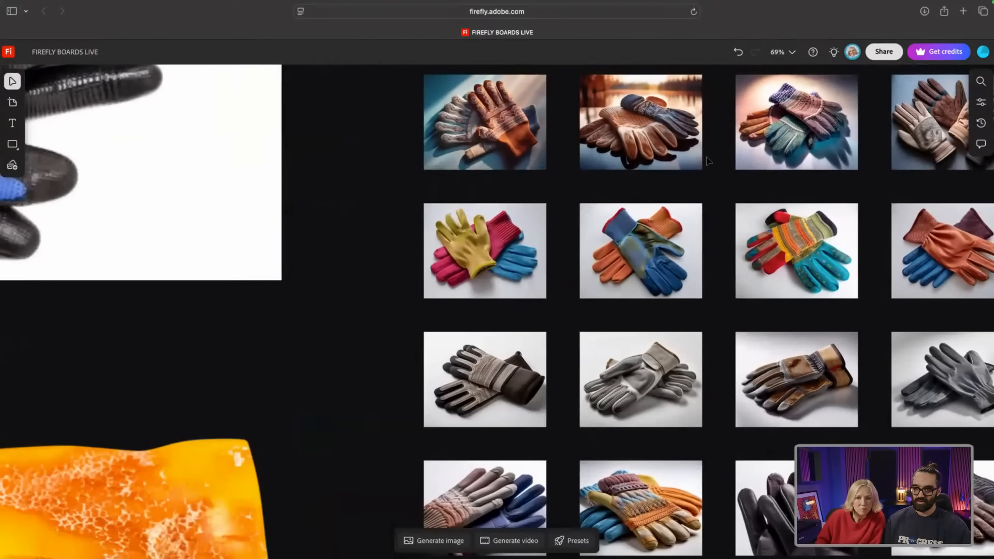
pyautogui.scroll(-4, 709, 162)
pyautogui.scroll(-3, 708, 162)
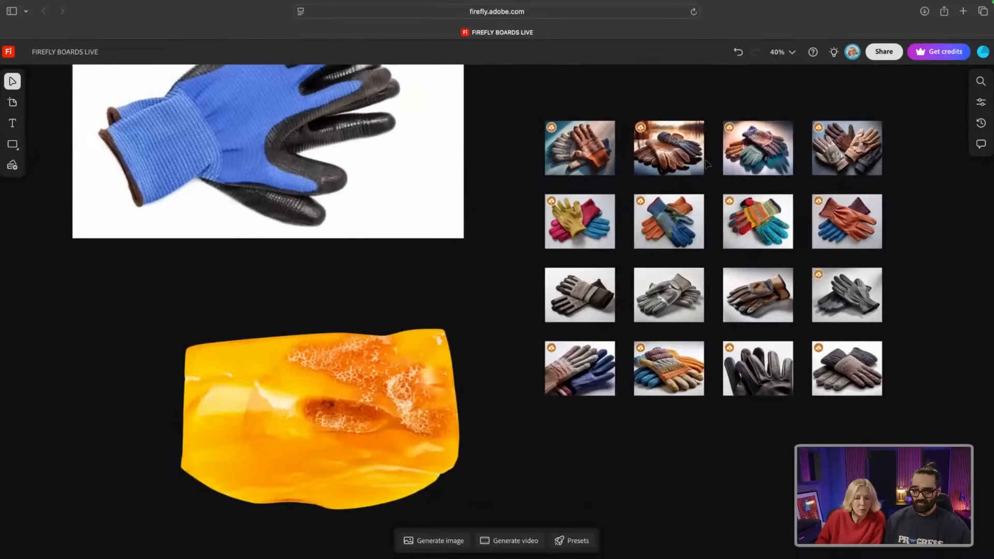
pyautogui.scroll(-2, 708, 163)
pyautogui.scroll(-6, 707, 164)
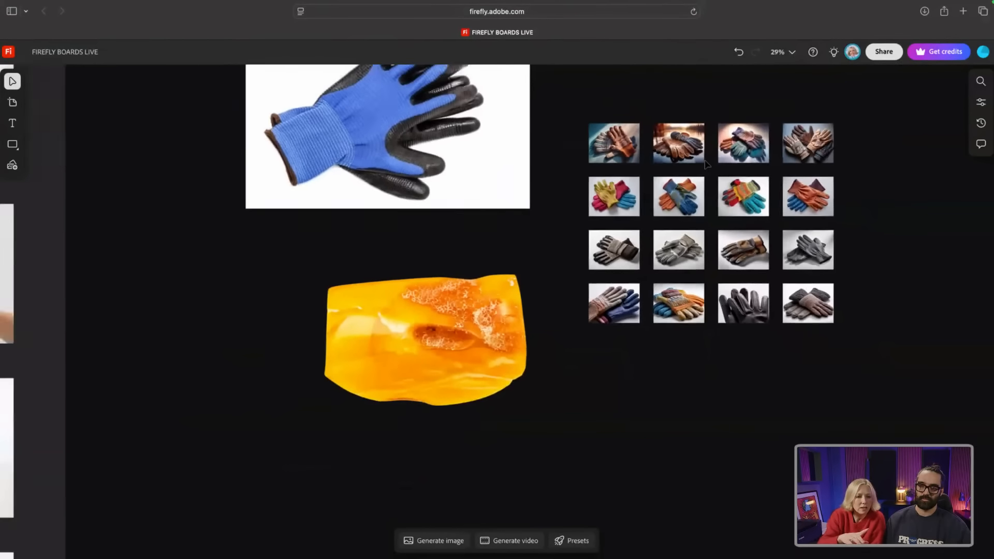
pyautogui.scroll(-2, 708, 165)
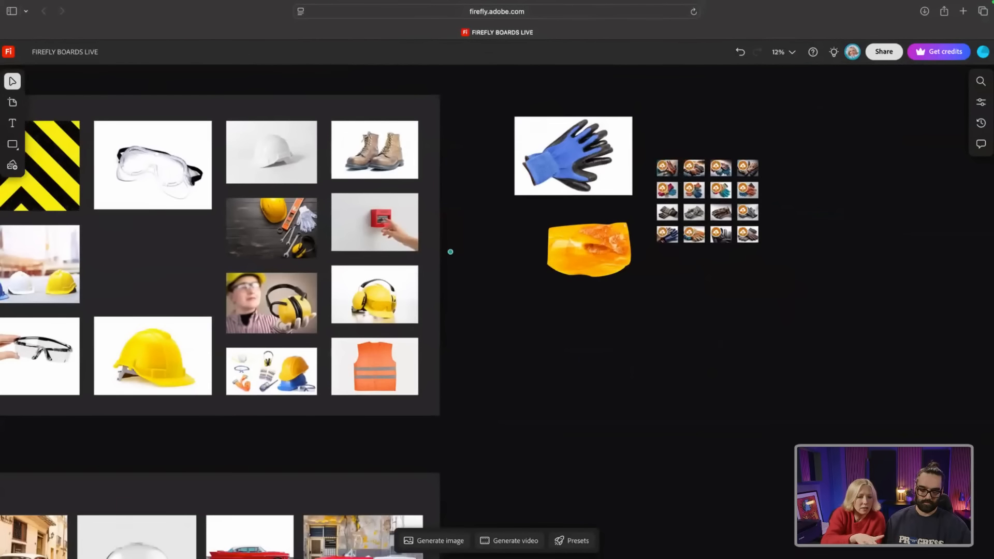
pyautogui.press('super+z')
pyautogui.press('super+z')
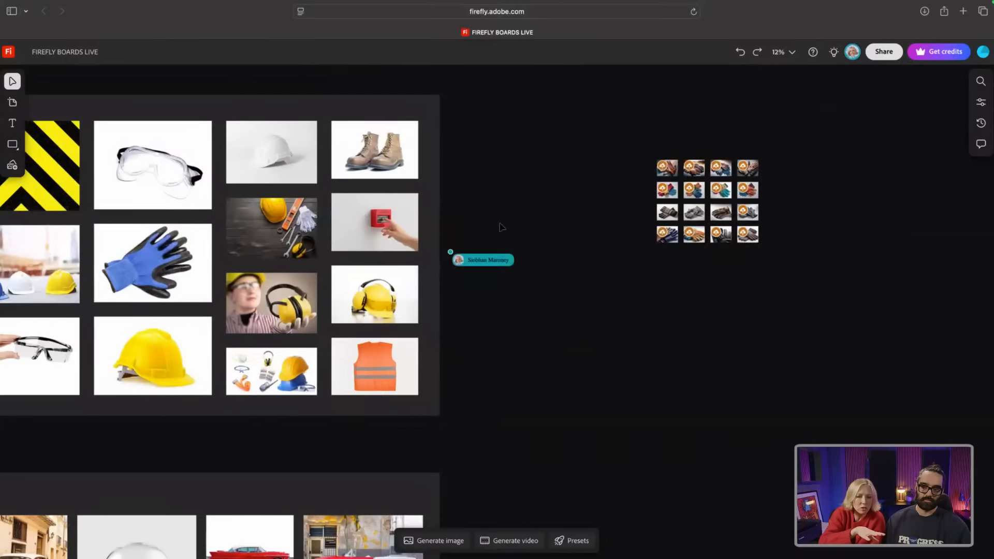
# Step: Move the sixteen-thumbnail glove grid down beside the CARS group and open inspiration search
pyautogui.scroll(-4, 495, 226)
pyautogui.scroll(1, 49, 284)
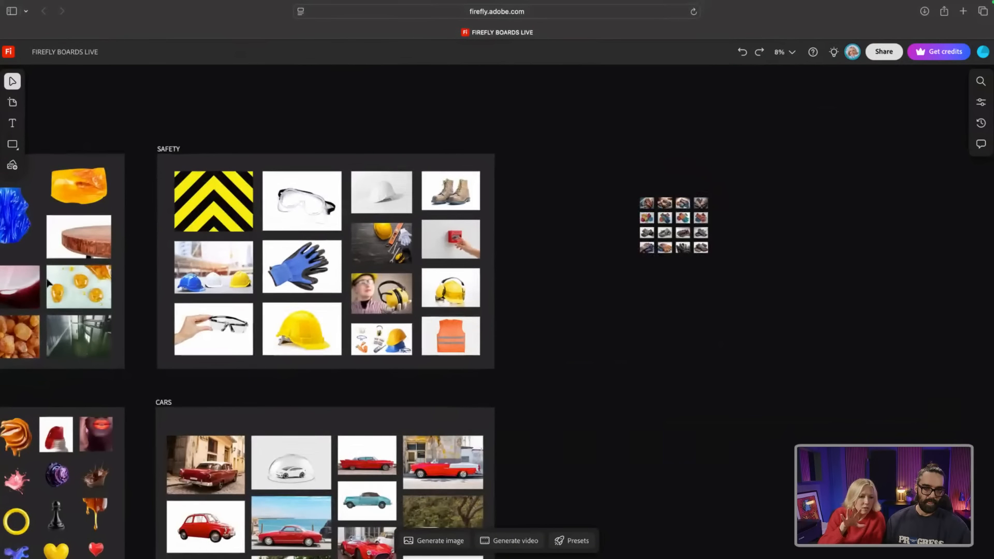
pyautogui.hscroll(-5, 48, 283)
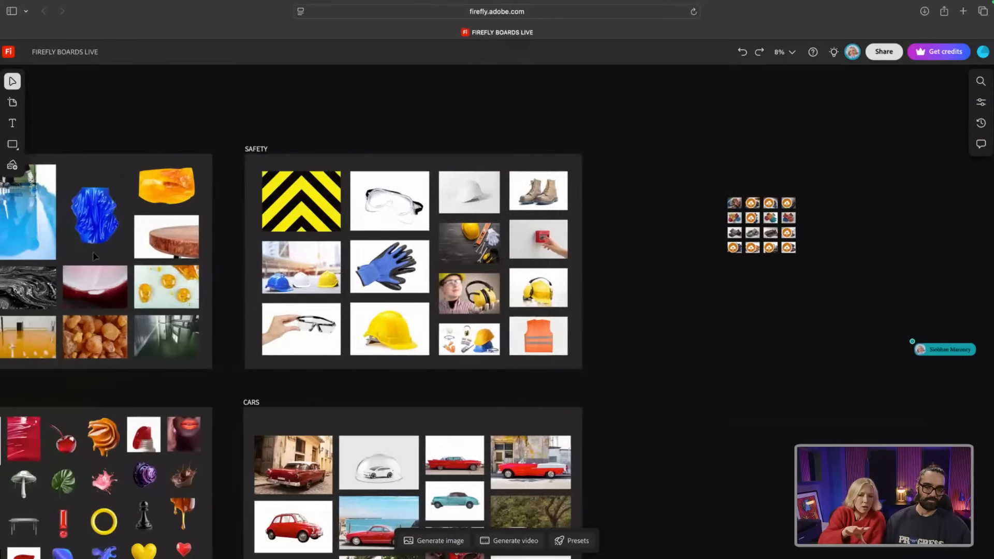
pyautogui.hscroll(-4, 94, 256)
pyautogui.moveTo(923, 290); pyautogui.dragTo(705, 154)
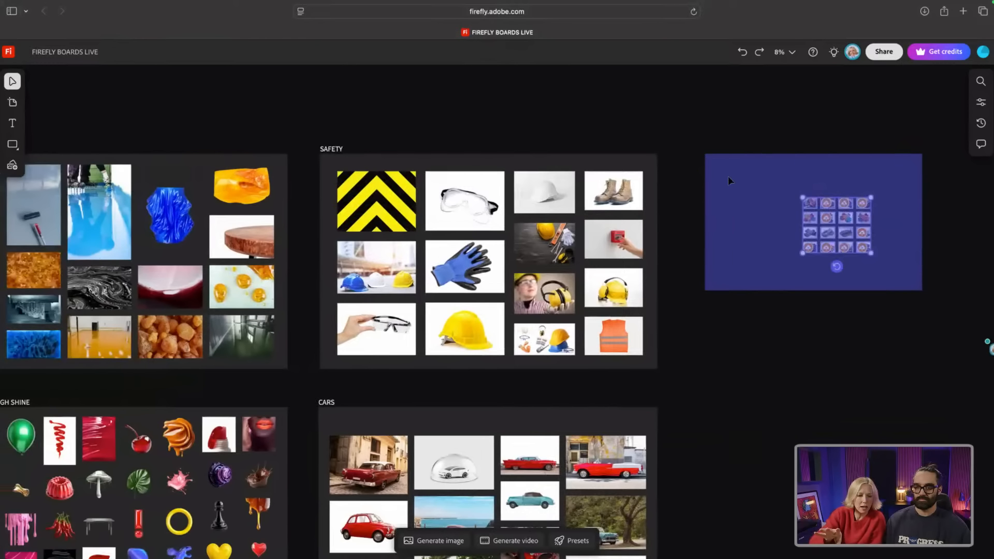
pyautogui.moveTo(815, 207); pyautogui.dragTo(722, 505)
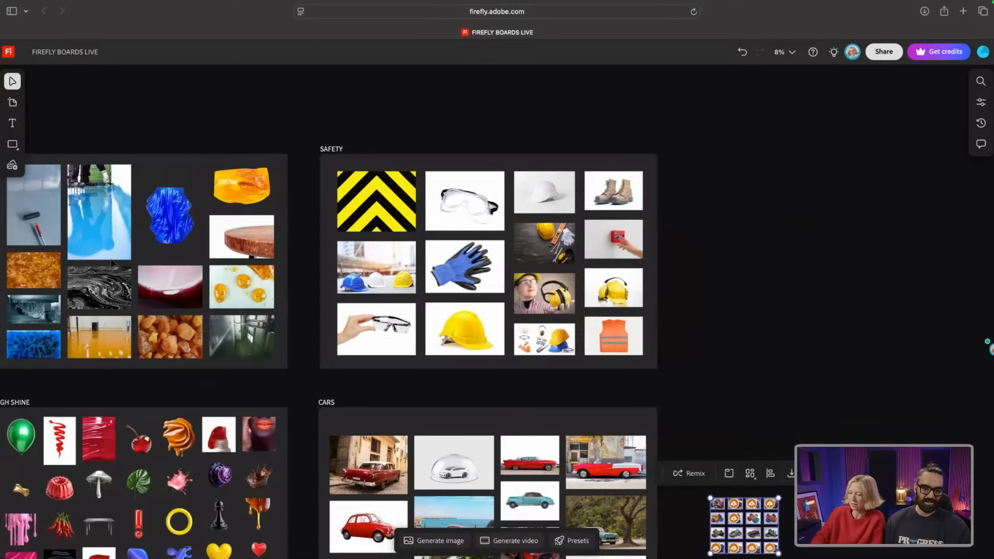
pyautogui.click(980, 81)
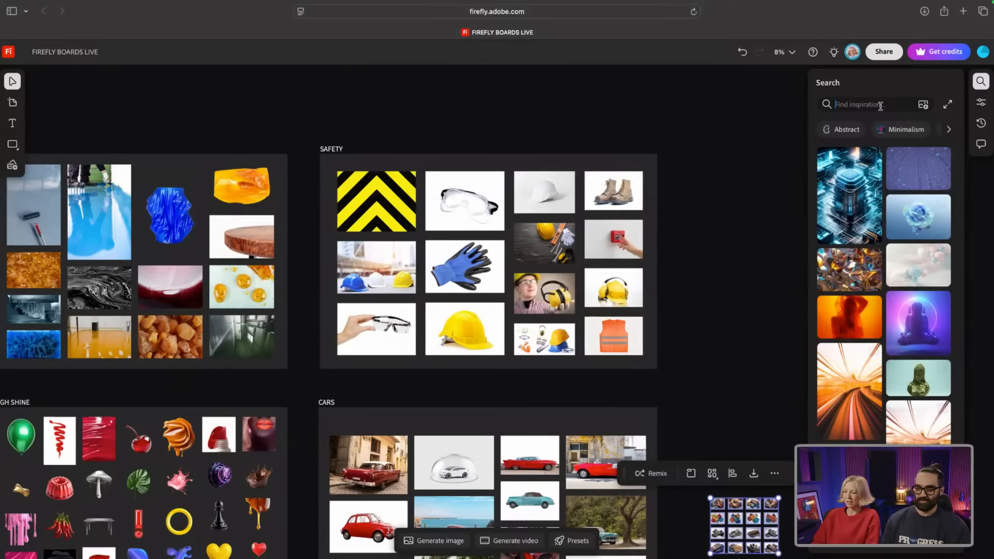
# Step: Search inspiration for 'cotton wool' and scroll through the fabric and soft-texture results
pyautogui.moveTo(12, 357)
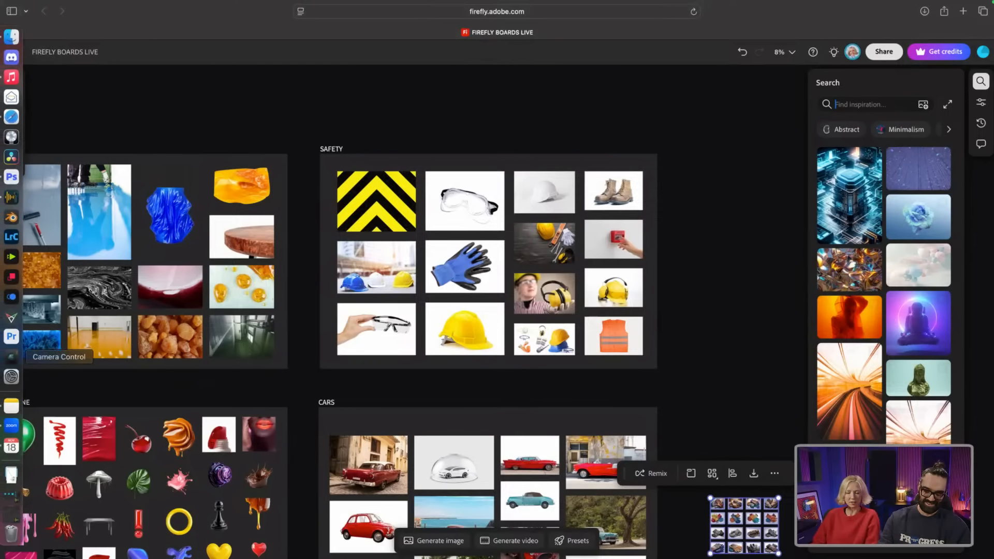
pyautogui.write('cotton wool')
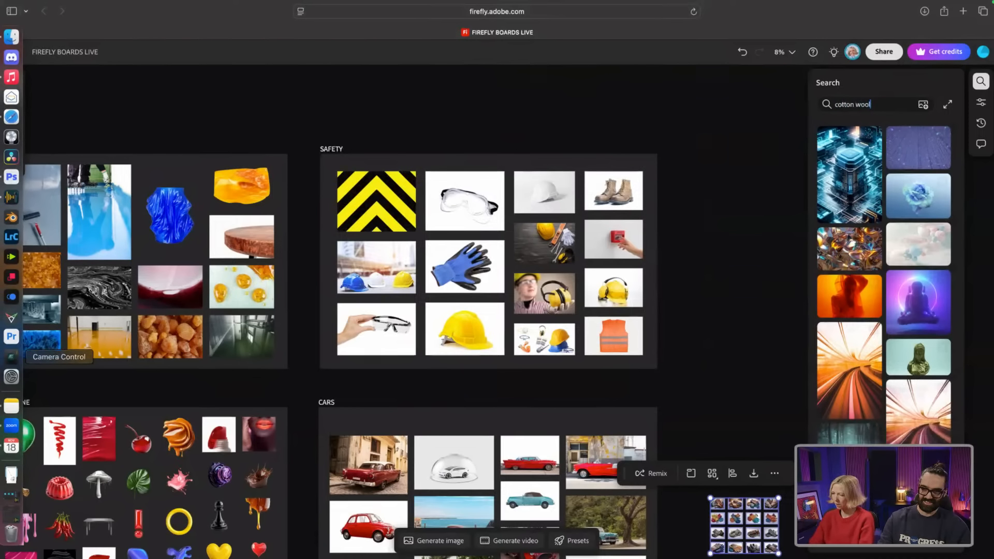
pyautogui.press('Return')
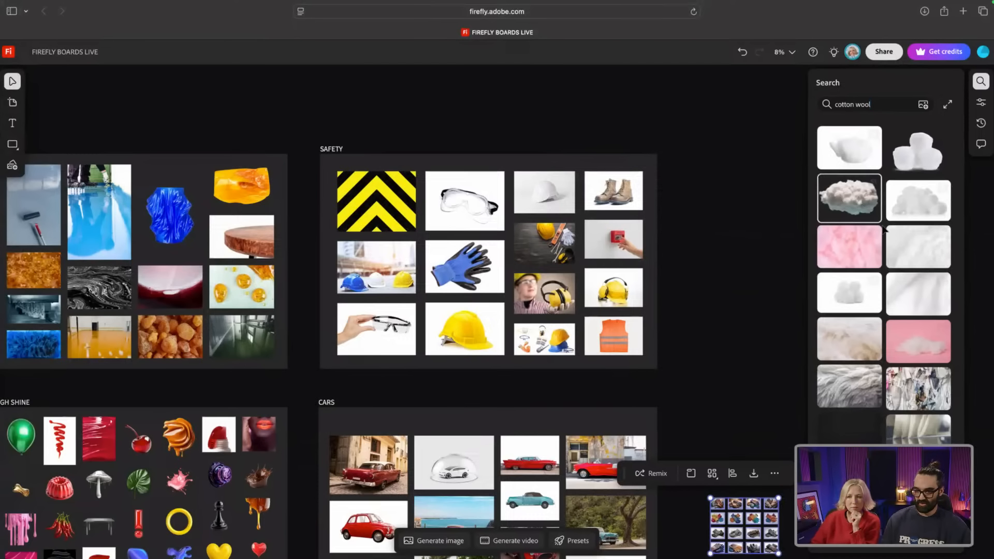
pyautogui.scroll(-5, 870, 270)
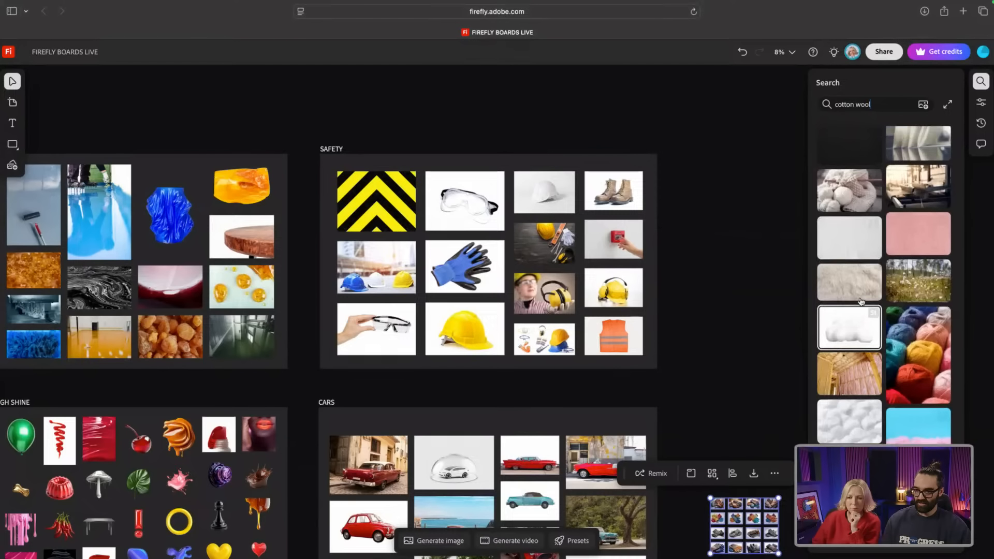
pyautogui.scroll(3, 862, 302)
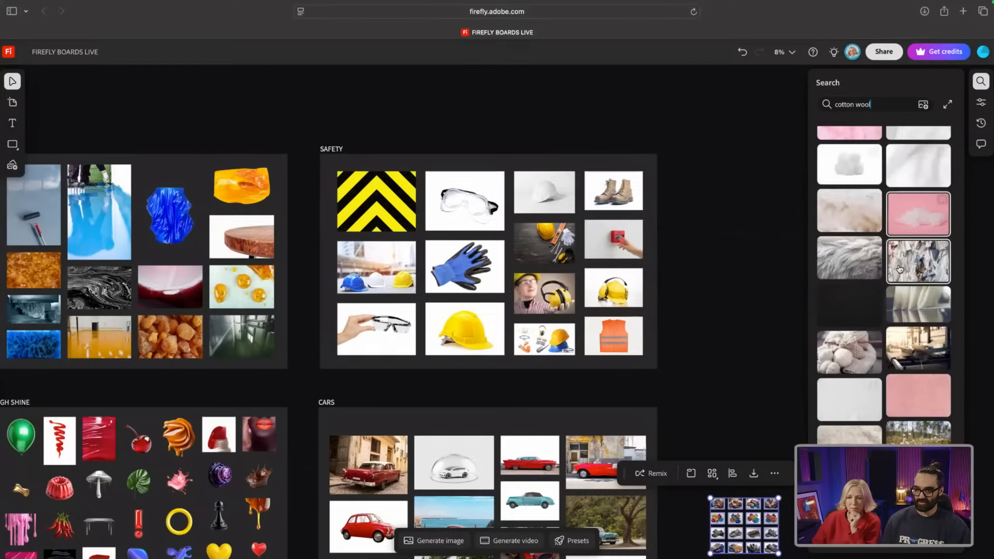
pyautogui.scroll(-4, 900, 269)
pyautogui.scroll(-3, 865, 278)
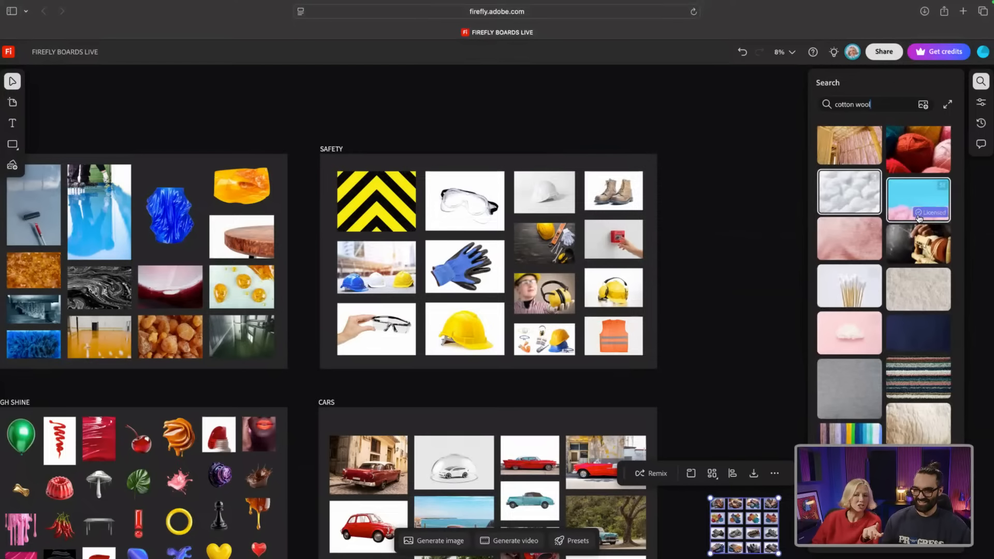
pyautogui.scroll(-3, 906, 218)
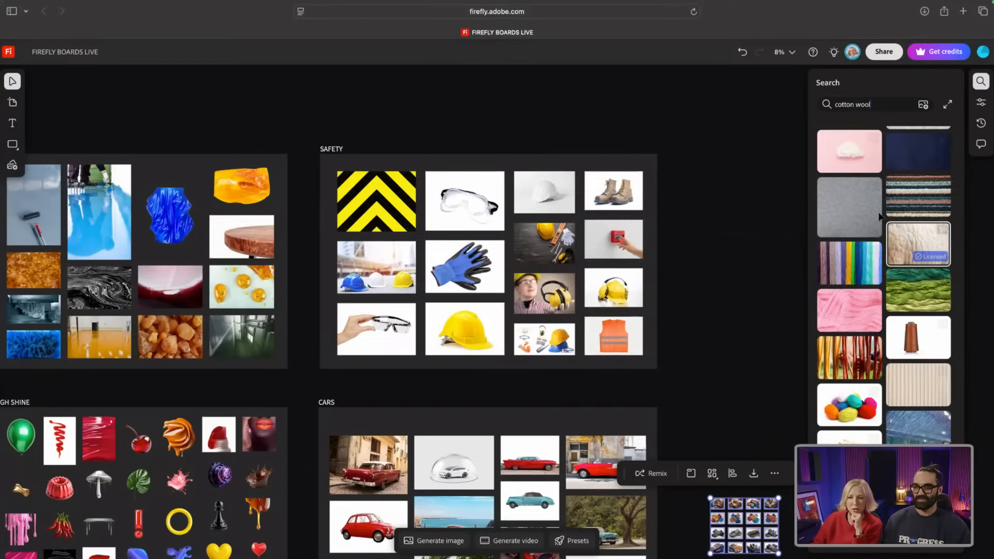
pyautogui.scroll(-3, 875, 233)
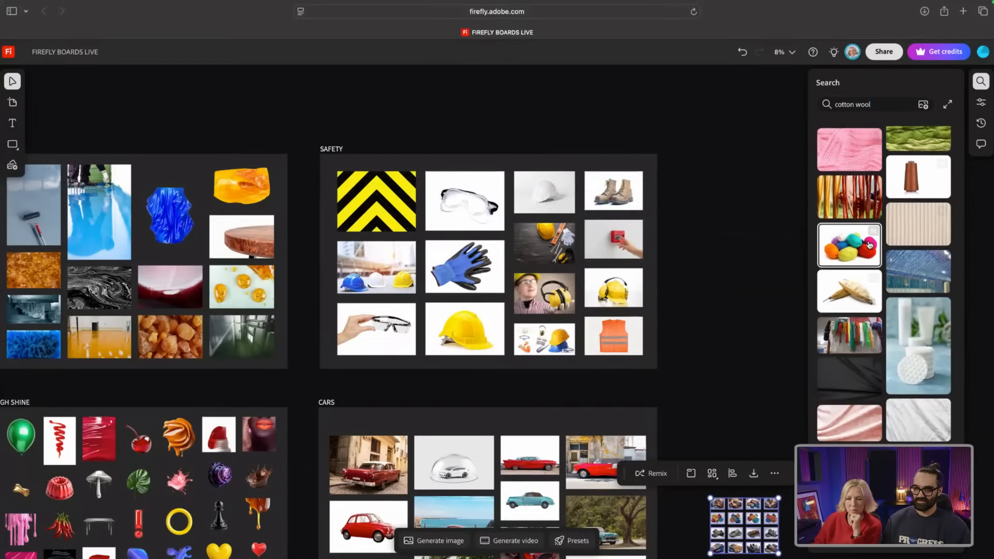
pyautogui.scroll(-3, 870, 245)
pyautogui.scroll(-5, 895, 256)
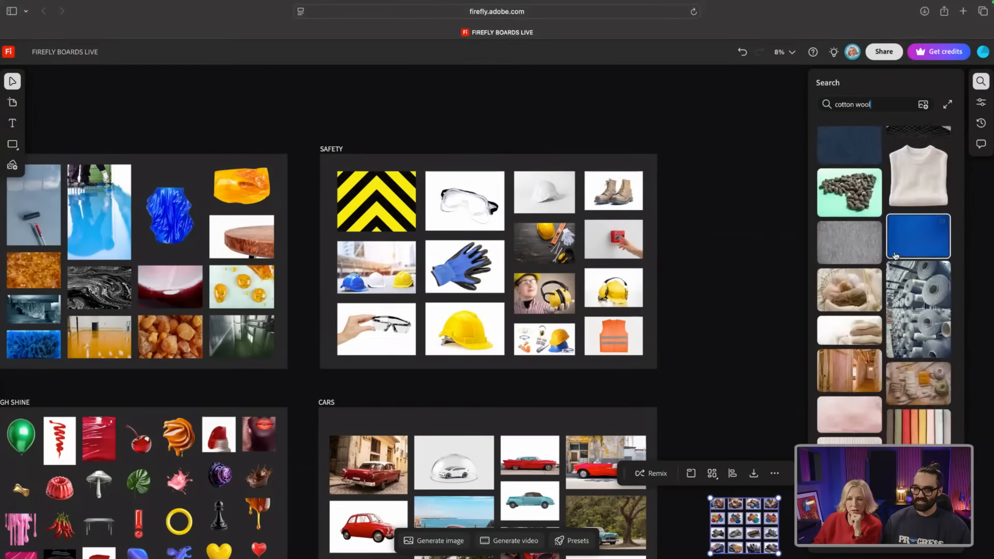
pyautogui.scroll(10, 896, 256)
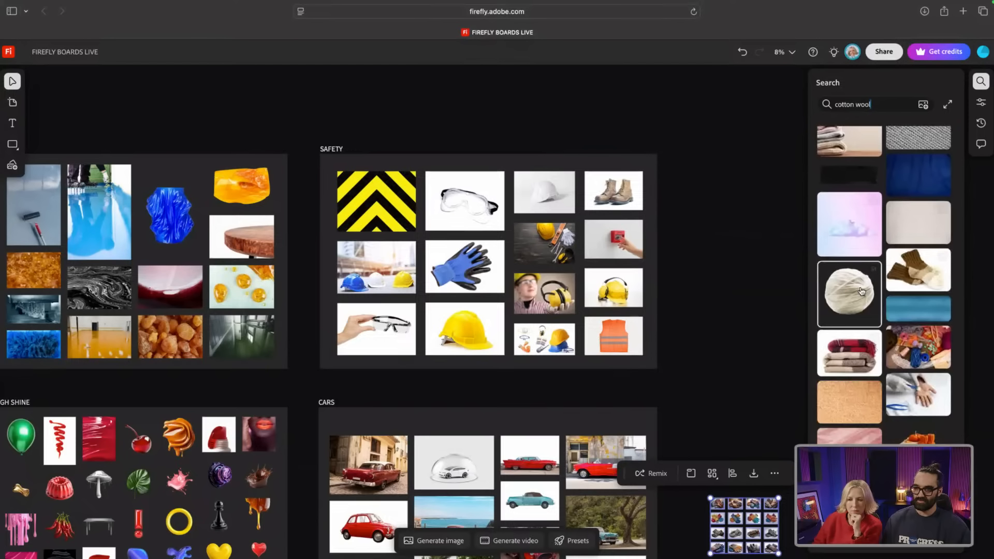
pyautogui.scroll(-8, 862, 238)
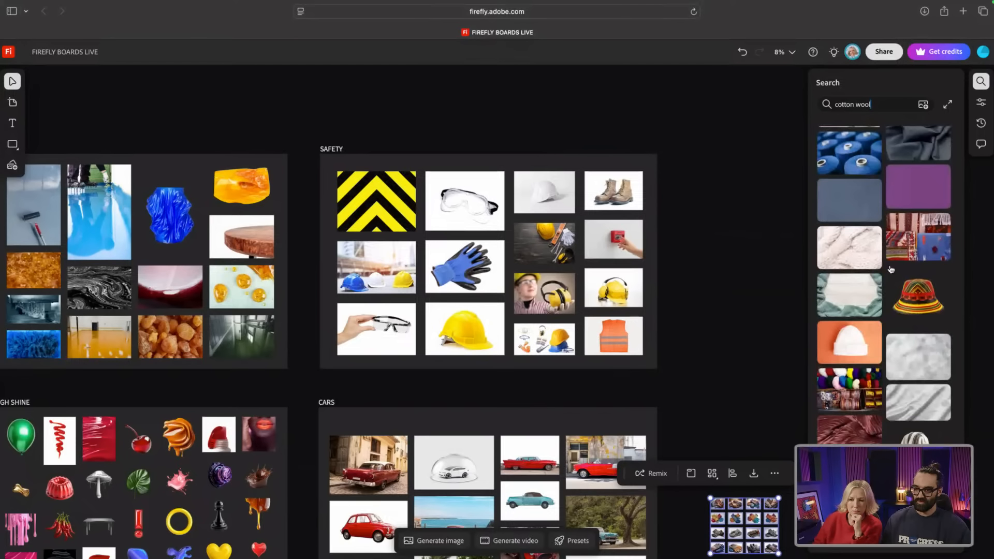
pyautogui.scroll(-4, 890, 272)
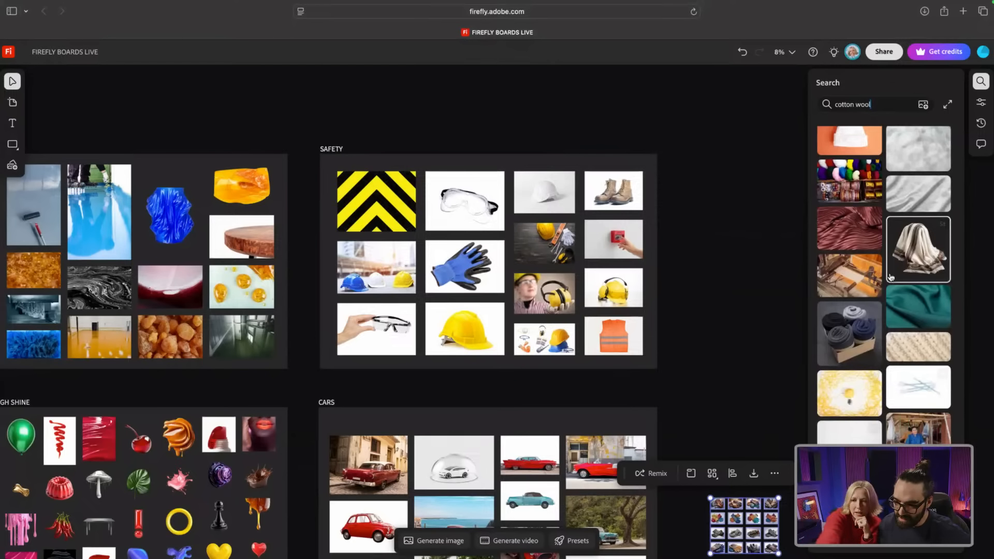
pyautogui.scroll(1, 890, 277)
pyautogui.scroll(-3, 885, 254)
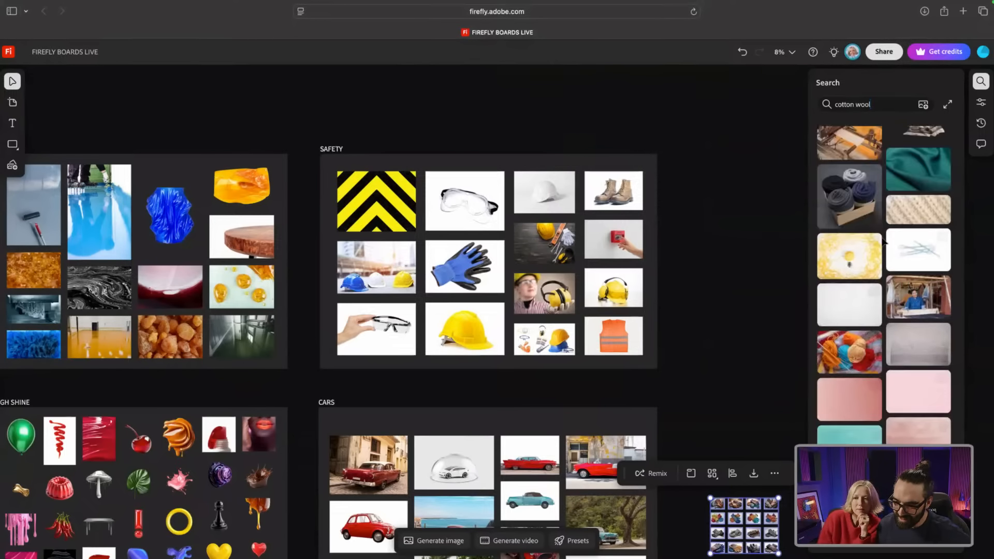
pyautogui.scroll(-8, 883, 242)
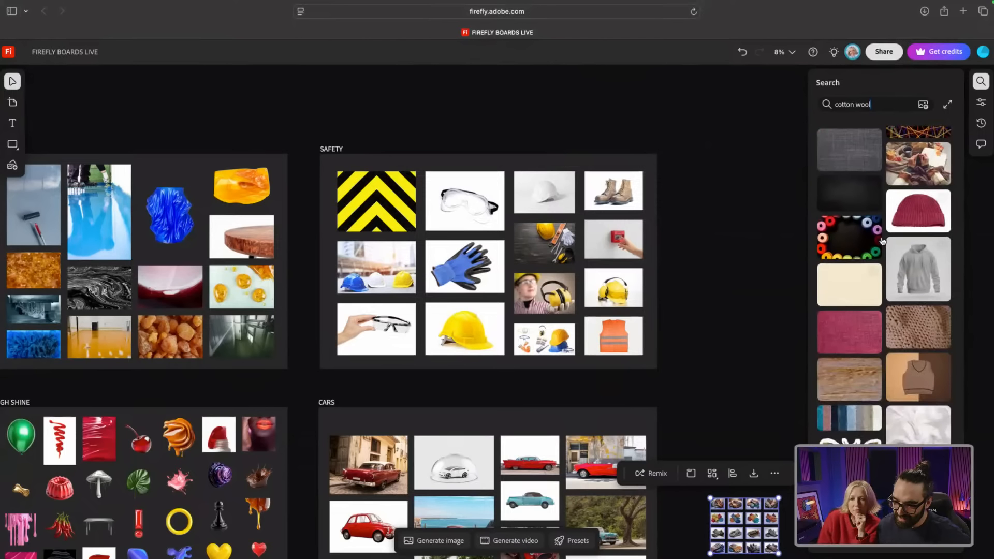
pyautogui.scroll(-3, 882, 241)
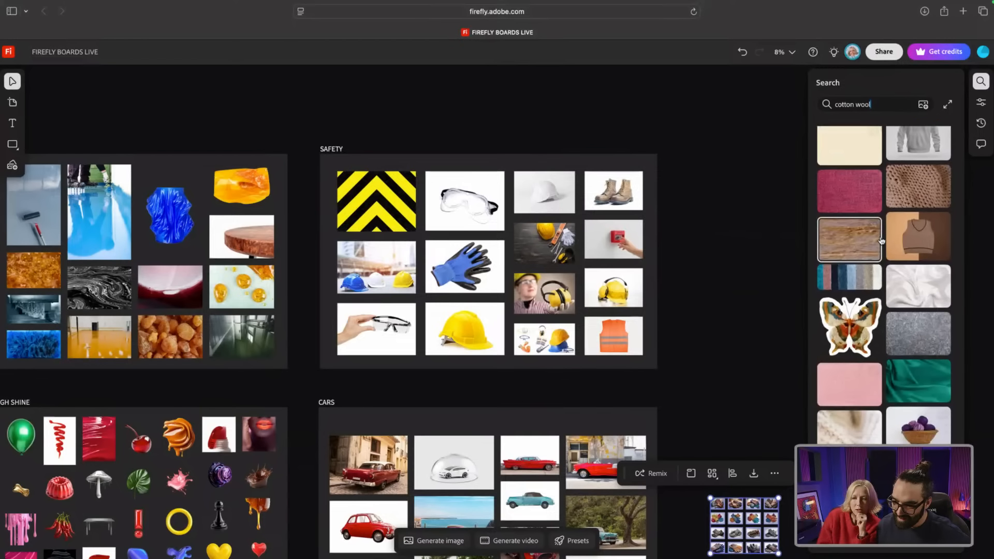
pyautogui.scroll(-1, 896, 254)
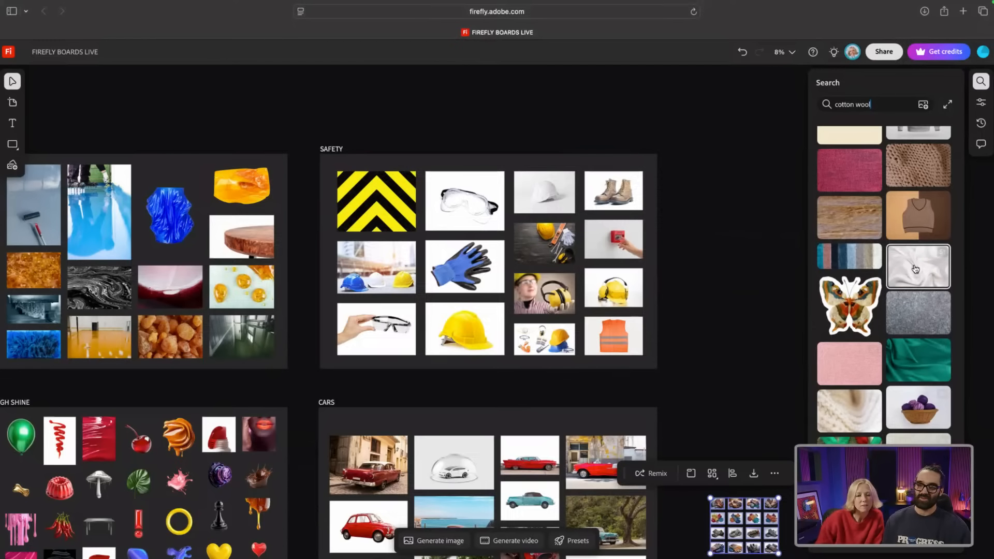
# Step: Drag the chosen yarn, cloud and beanie images onto the board, shrink the group and set it beside SAFETY
pyautogui.moveTo(916, 269); pyautogui.dragTo(690, 179)
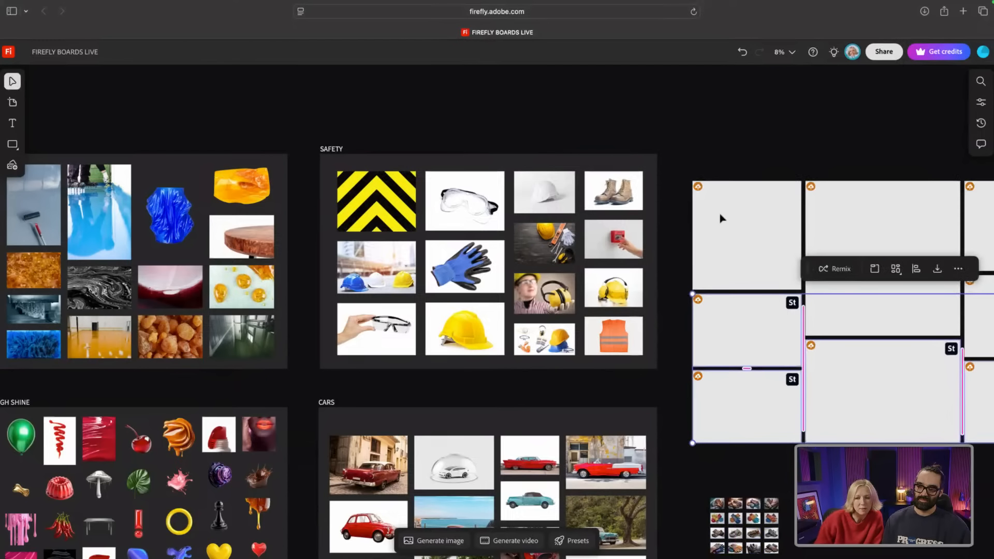
pyautogui.hscroll(3, 730, 219)
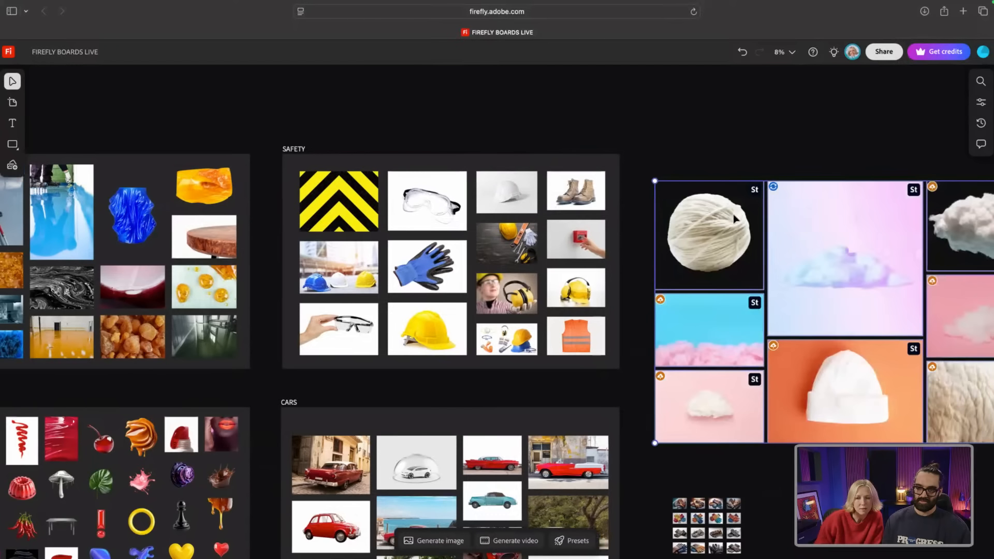
pyautogui.hscroll(10, 735, 218)
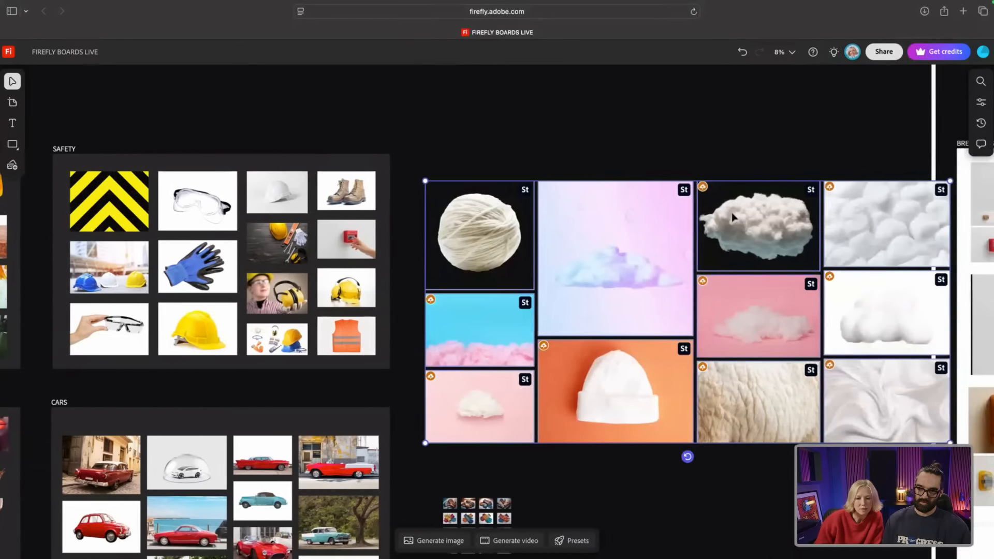
pyautogui.scroll(1, 733, 217)
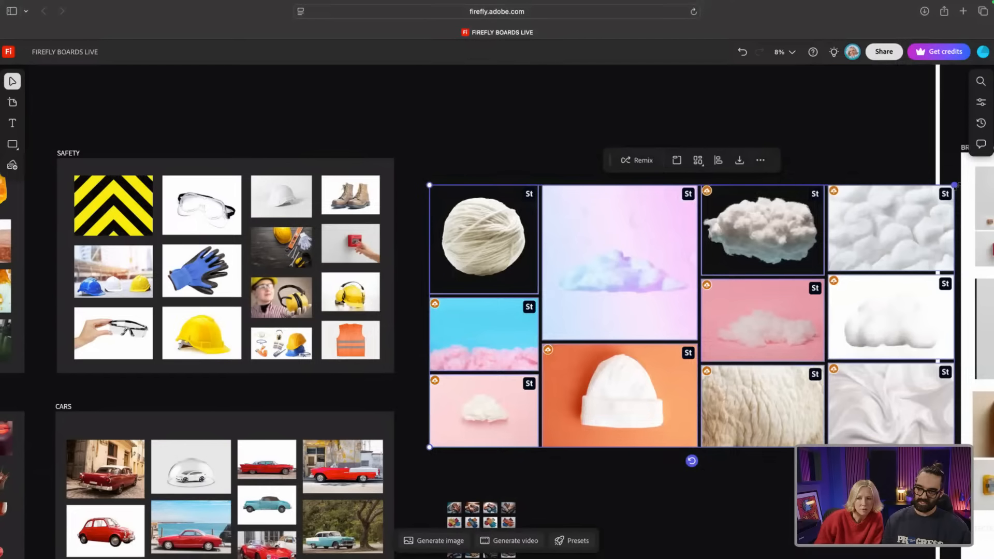
pyautogui.moveTo(954, 185); pyautogui.dragTo(737, 293)
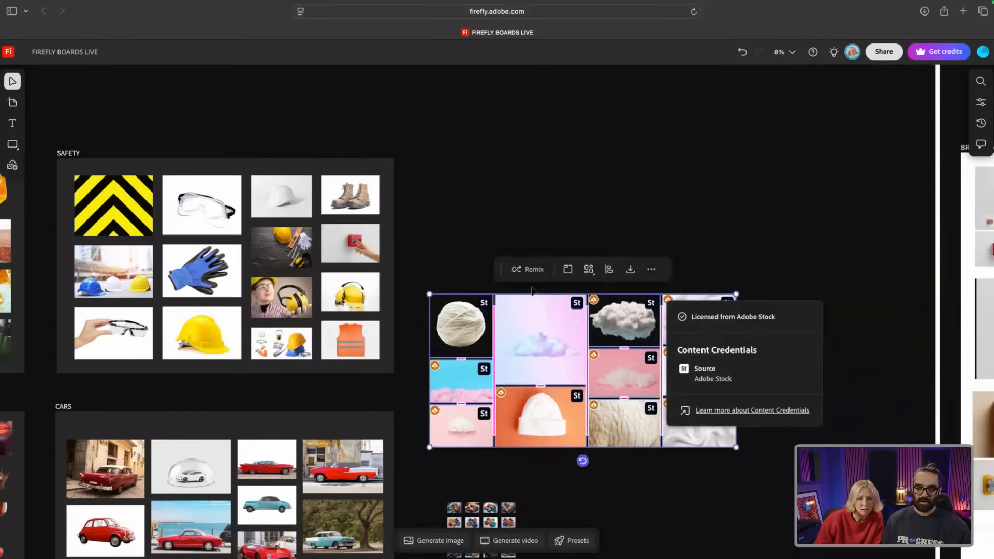
pyautogui.moveTo(533, 421); pyautogui.dragTo(568, 266)
pyautogui.moveTo(565, 164); pyautogui.dragTo(554, 204)
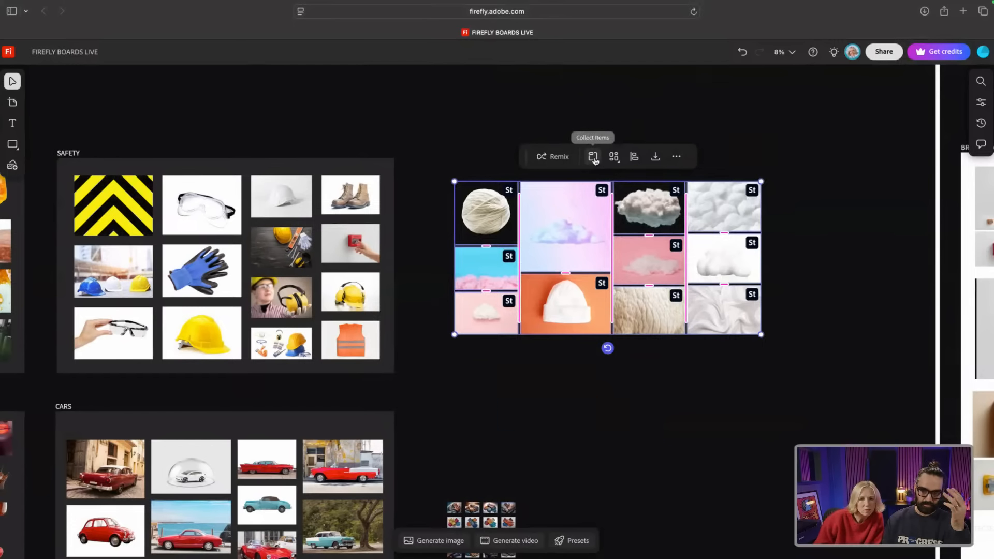
# Step: Rearrange the cotton images, select them all and Arrange them into an even four-column grid
pyautogui.click(760, 381)
pyautogui.moveTo(760, 378); pyautogui.dragTo(637, 307)
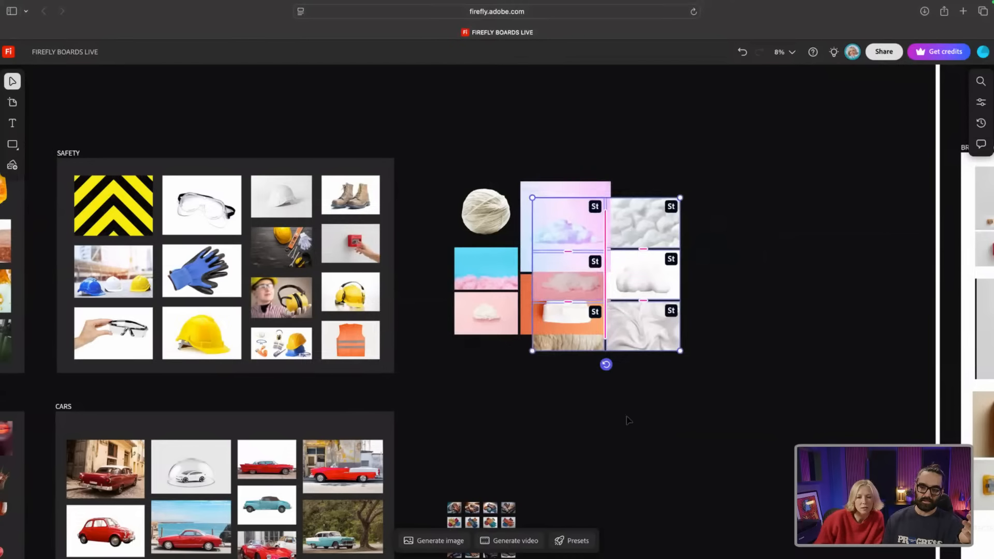
pyautogui.click(627, 420)
pyautogui.moveTo(477, 269); pyautogui.dragTo(530, 269)
pyautogui.moveTo(461, 330); pyautogui.dragTo(504, 321)
pyautogui.moveTo(748, 399); pyautogui.dragTo(423, 159)
pyautogui.click(572, 160)
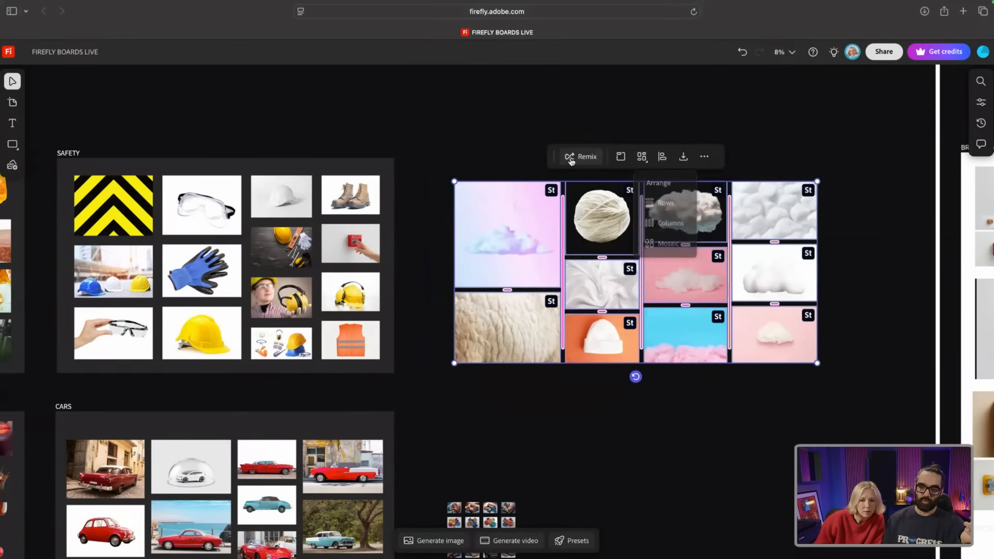
# Step: Collect the cotton images onto new Artboard #44 and title it 'wooly good time'
pyautogui.click(621, 158)
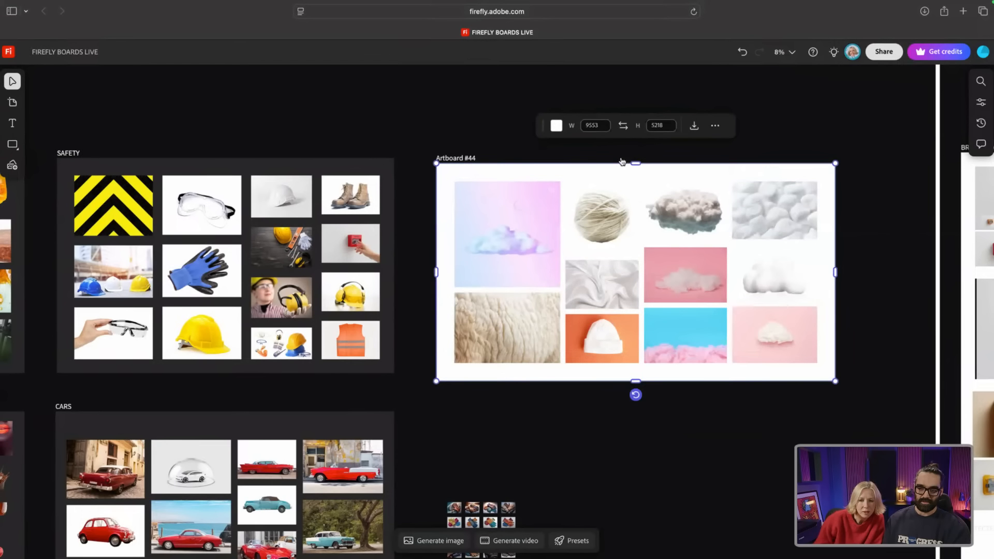
pyautogui.doubleClick(469, 158)
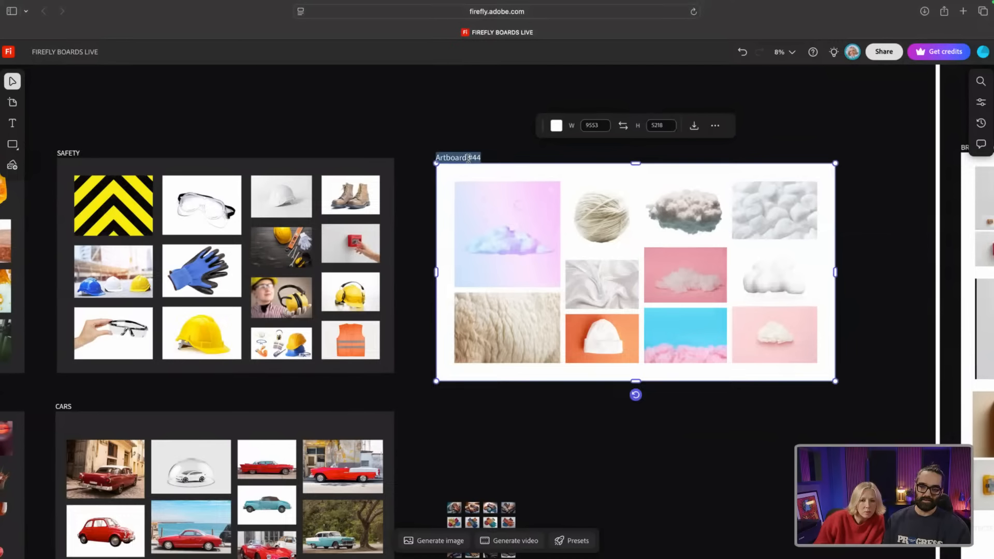
pyautogui.write('wool')
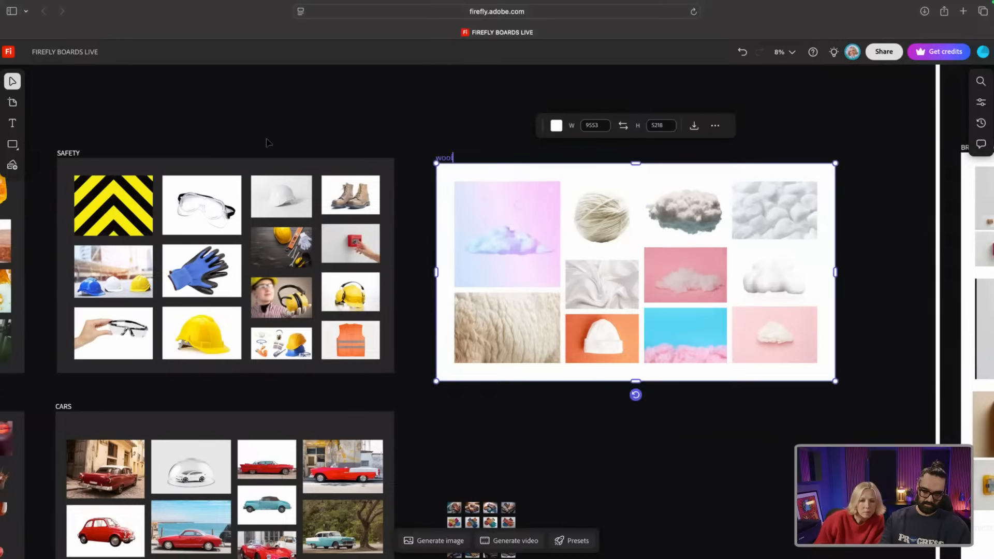
pyautogui.write('y good time')
pyautogui.moveTo(11, 117)
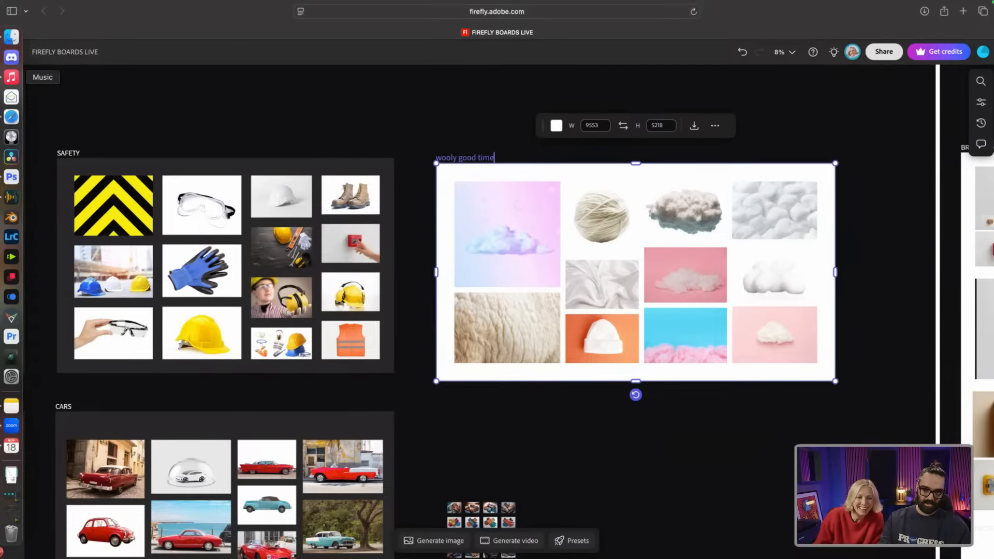
pyautogui.click(545, 423)
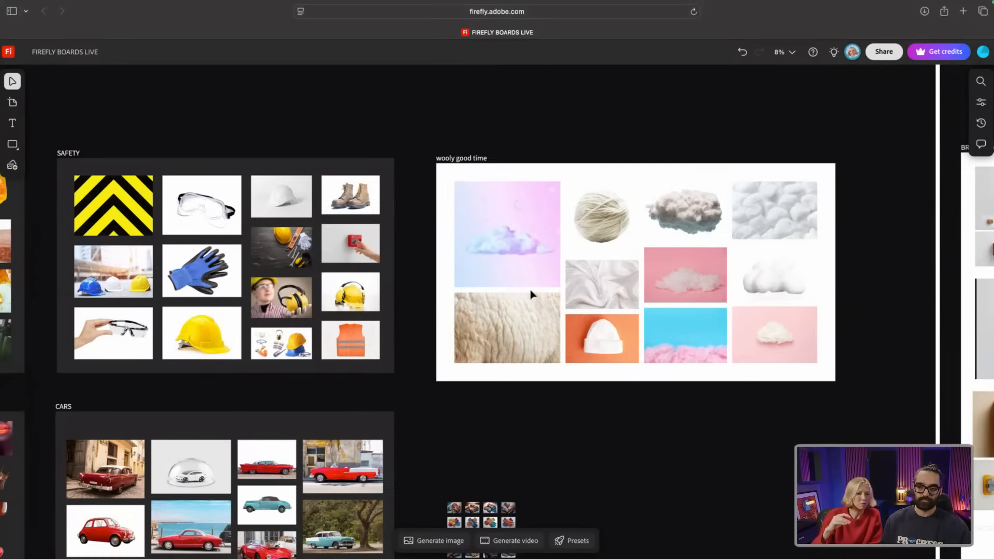
# Step: Pan left and up across the inspiration artboards to tour each section
pyautogui.hscroll(1, 487, 309)
pyautogui.hscroll(-3, 488, 309)
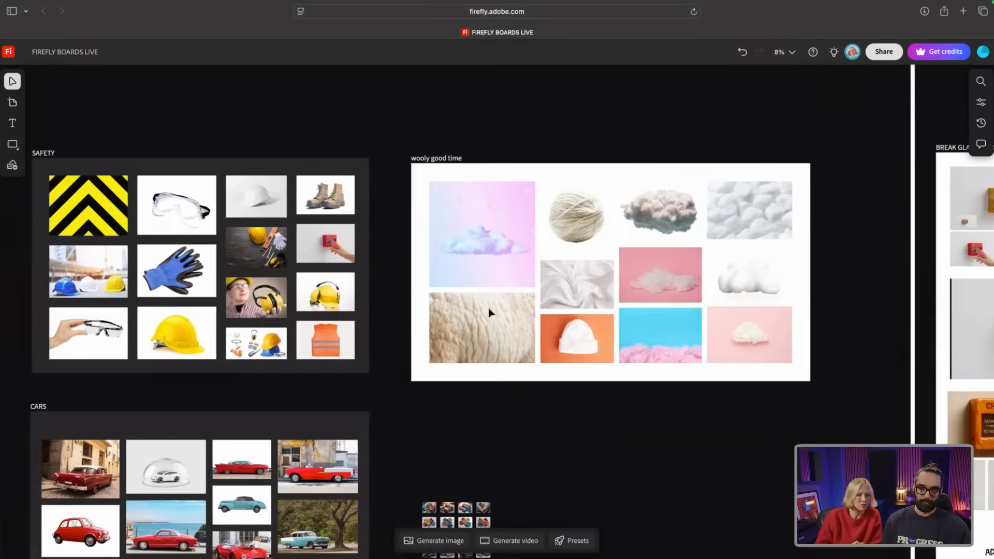
pyautogui.scroll(1, 497, 318)
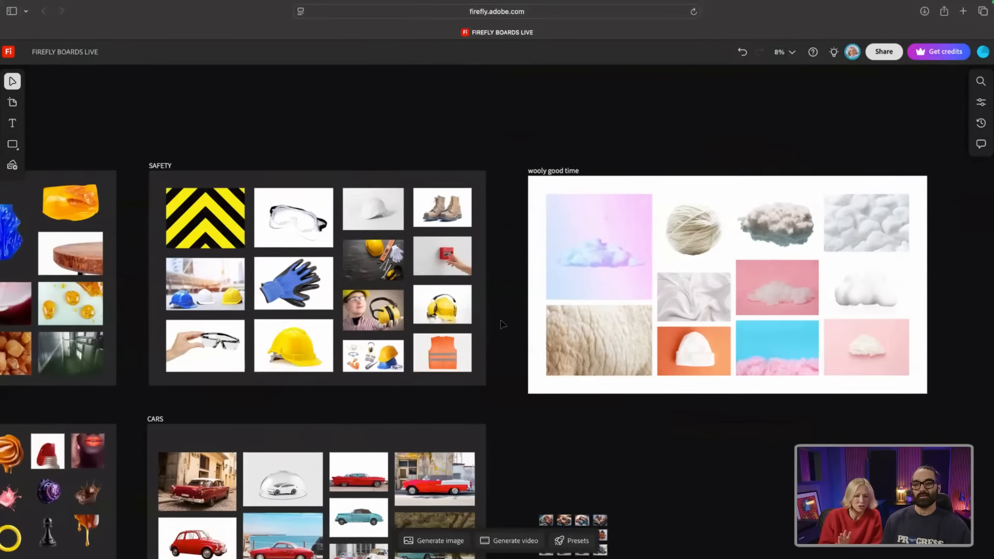
pyautogui.hscroll(-5, 506, 332)
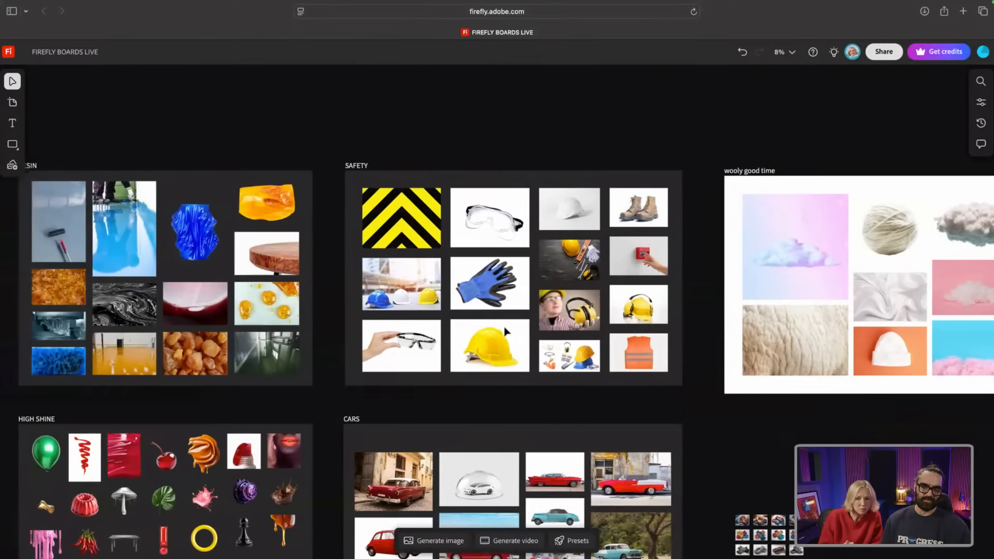
pyautogui.hscroll(-1, 505, 331)
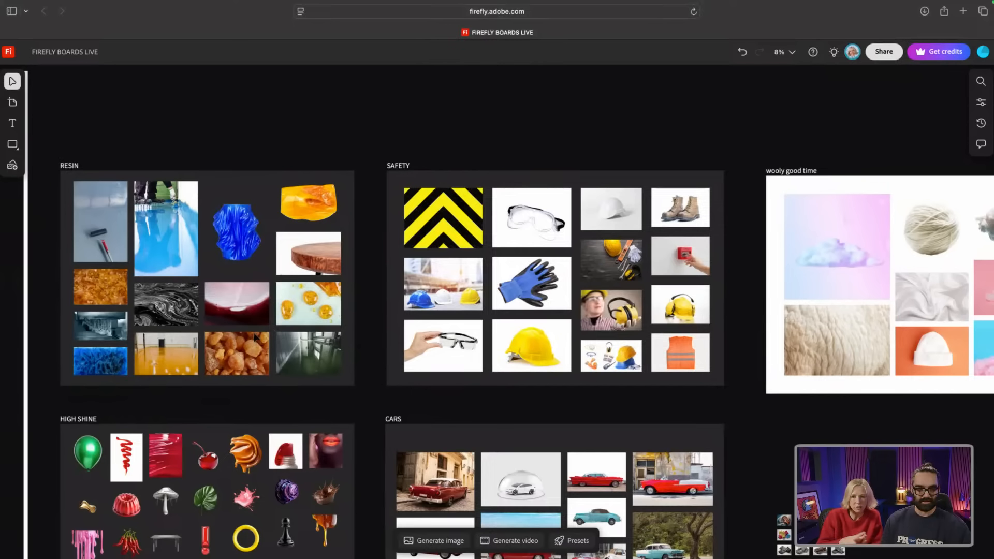
pyautogui.hscroll(-1, 179, 326)
pyautogui.scroll(3, 182, 326)
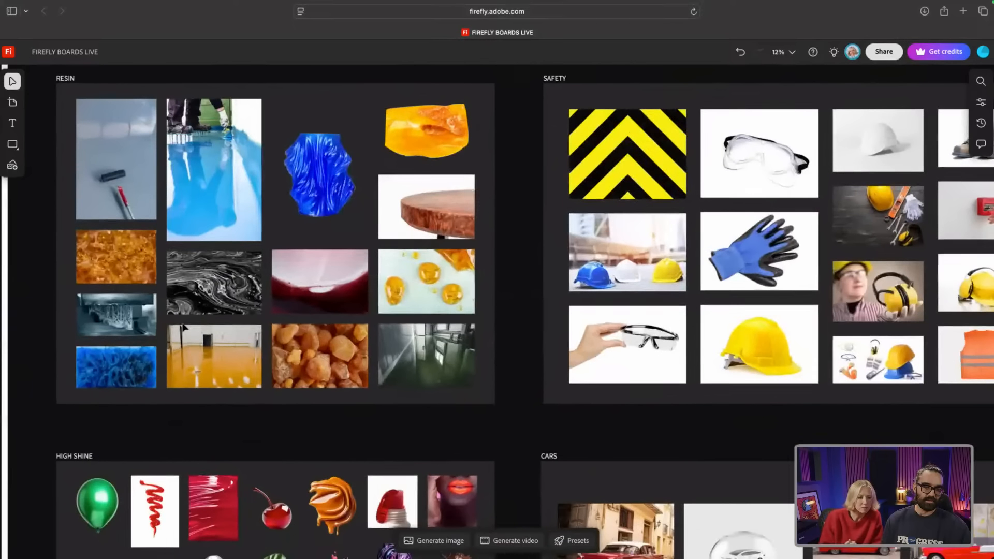
pyautogui.scroll(2, 181, 290)
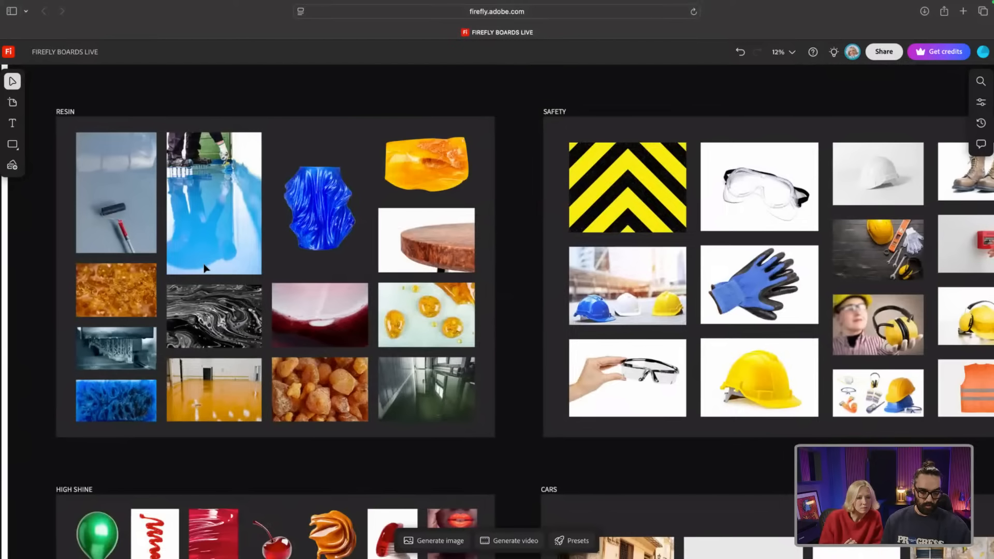
# Step: Zoom out to 2% and pan right toward the Hero Images and Initial Scene Ideas sections
pyautogui.scroll(-3, 291, 317)
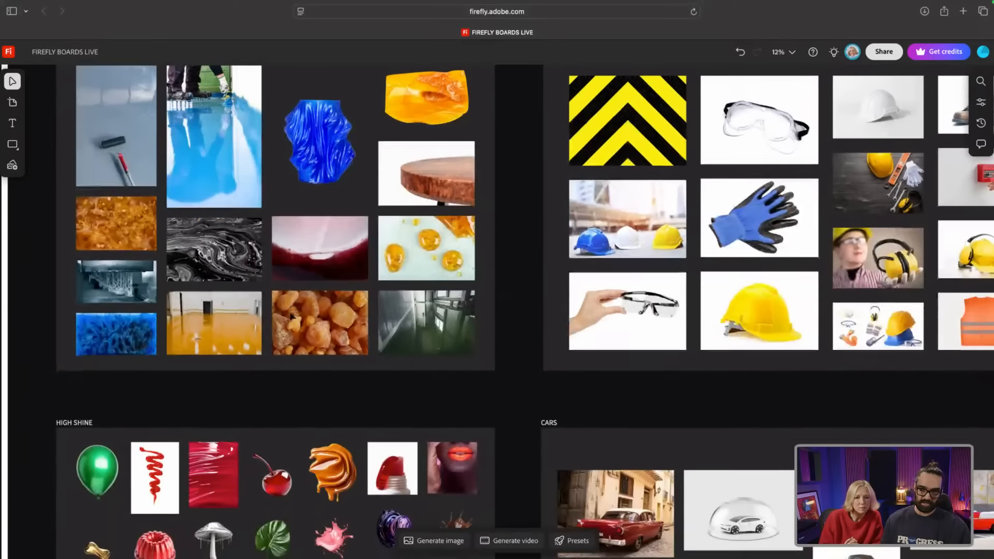
pyautogui.scroll(-10, 292, 317)
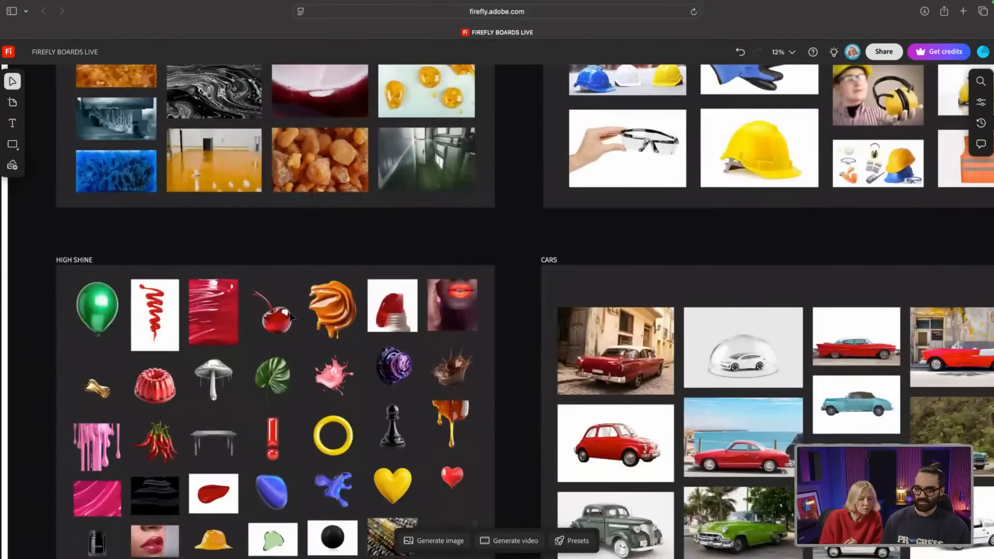
pyautogui.scroll(-5, 291, 316)
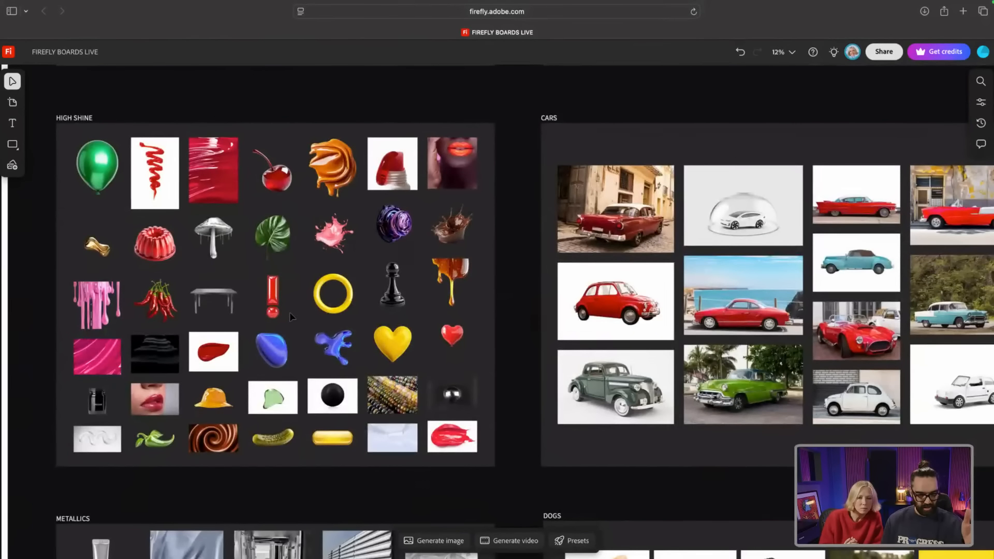
pyautogui.scroll(-12, 290, 312)
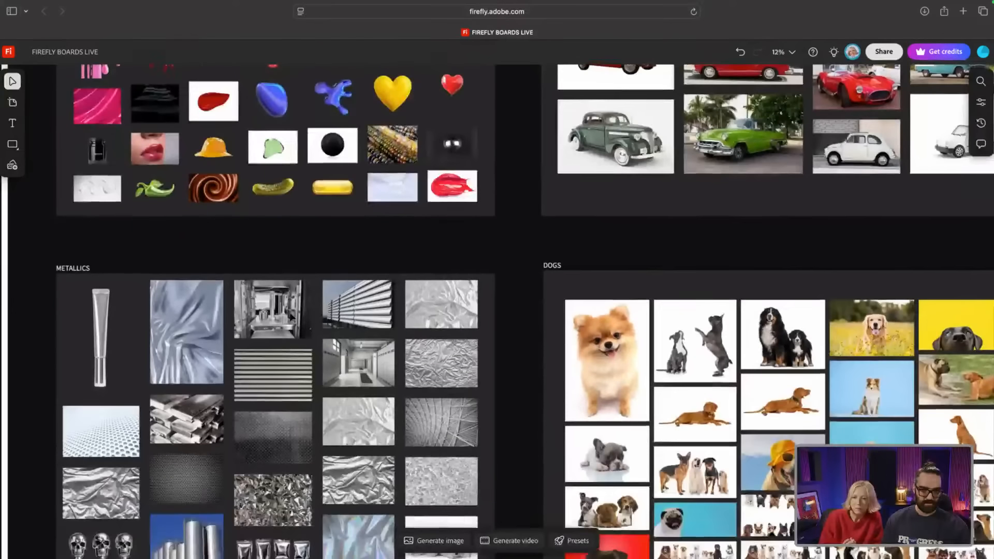
pyautogui.scroll(-4, 292, 318)
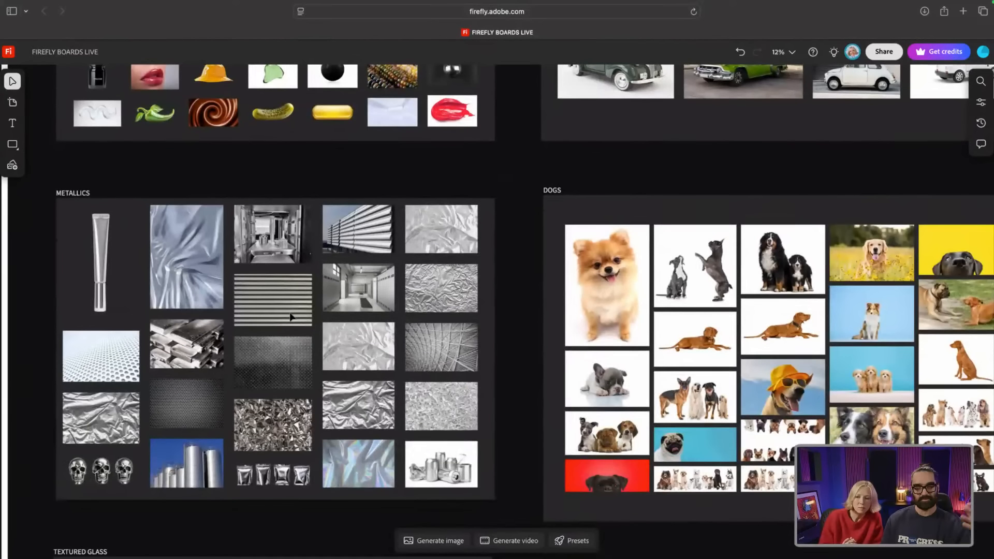
pyautogui.scroll(-12, 290, 317)
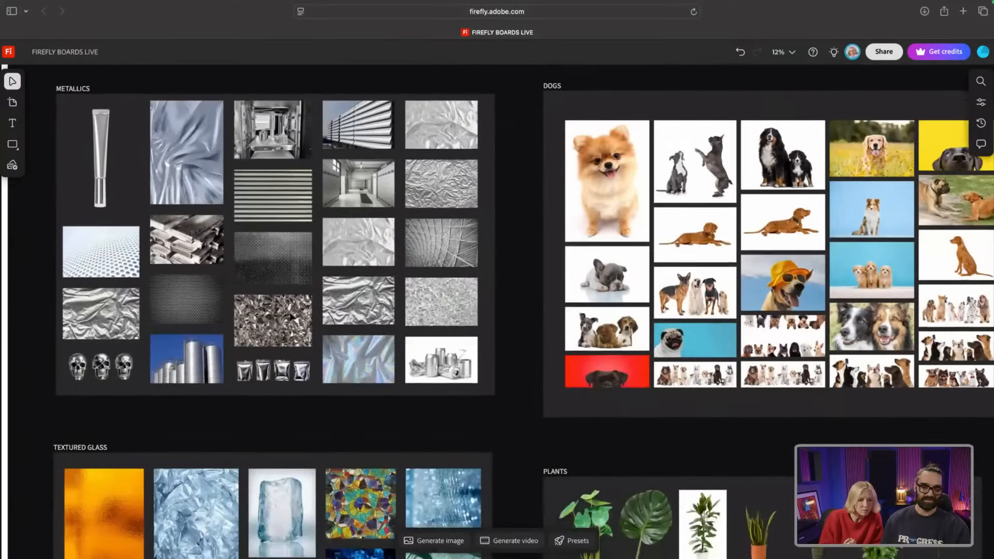
pyautogui.scroll(-8, 292, 318)
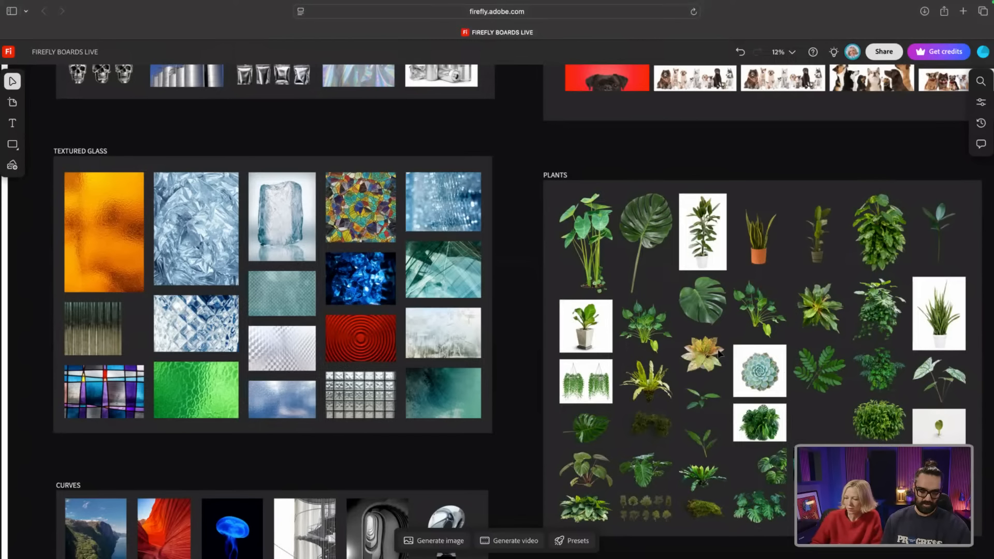
pyautogui.scroll(-3, 731, 362)
pyautogui.scroll(-10, 718, 349)
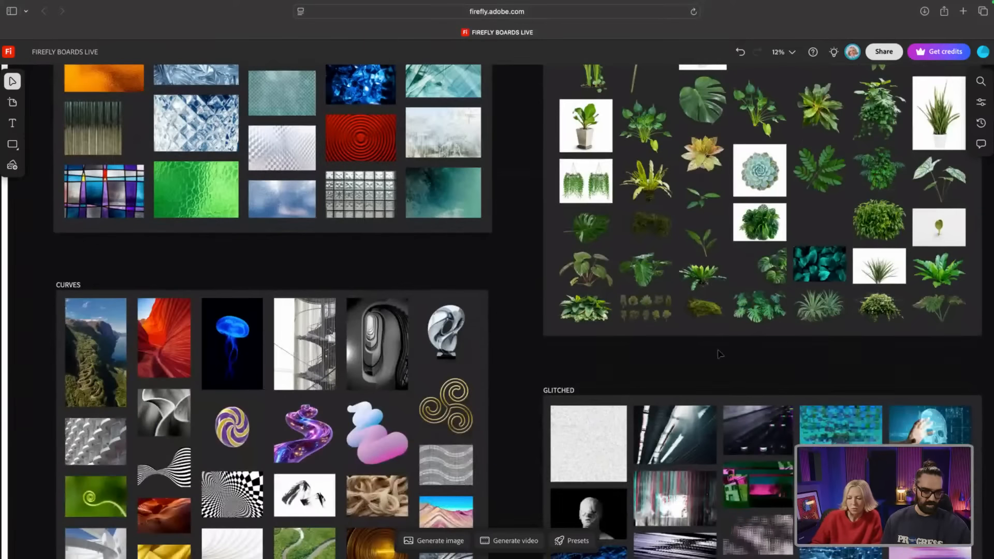
pyautogui.scroll(-3, 718, 349)
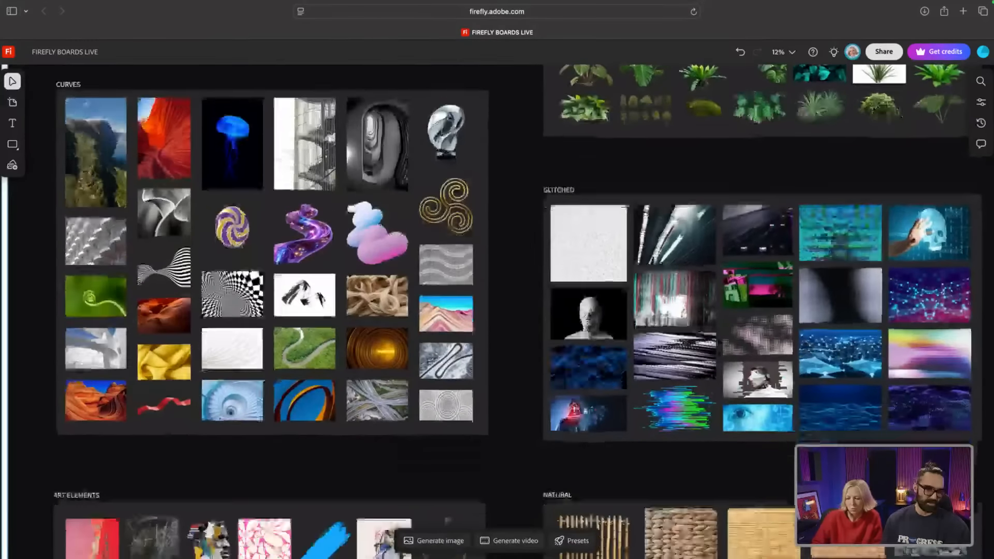
pyautogui.scroll(-8, 718, 349)
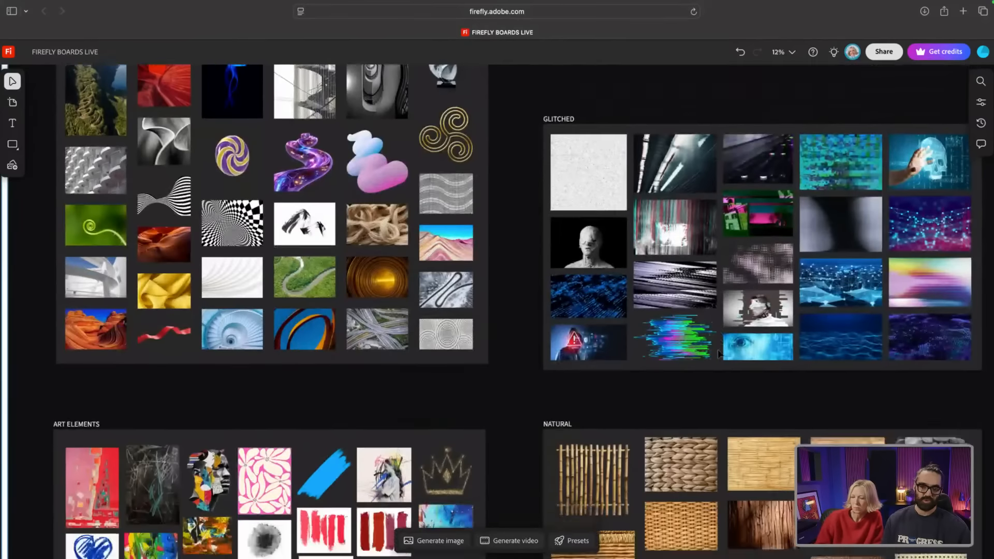
pyautogui.scroll(-8, 720, 353)
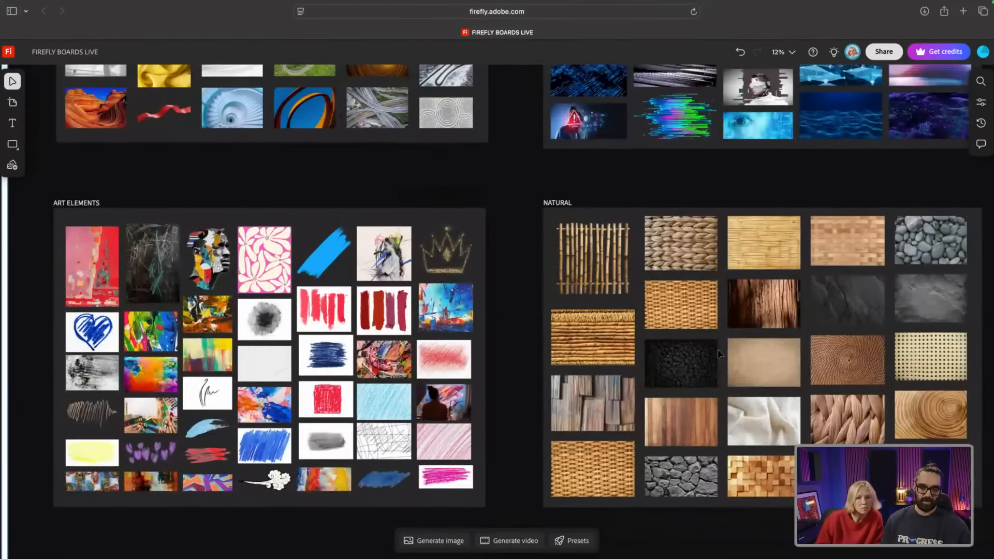
pyautogui.keyDown('ctrl'); pyautogui.scroll(-5, 718, 349); pyautogui.keyUp('ctrl')
pyautogui.scroll(-5, 718, 353)
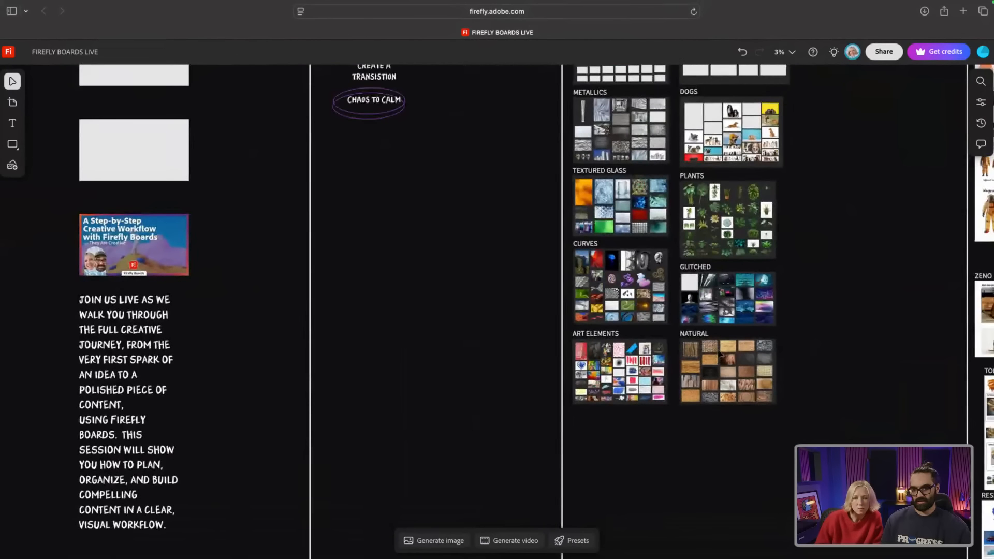
pyautogui.scroll(8, 720, 354)
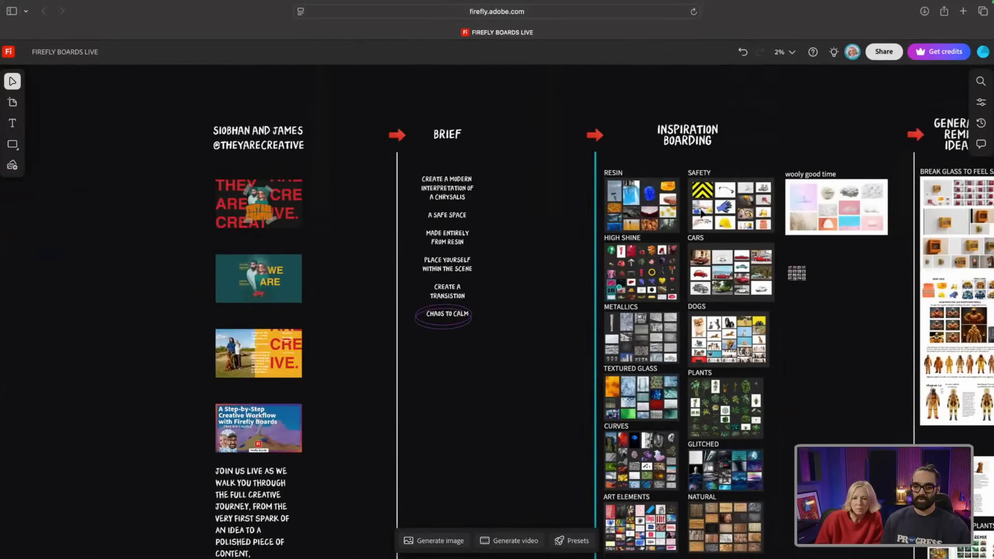
pyautogui.hscroll(5, 706, 211)
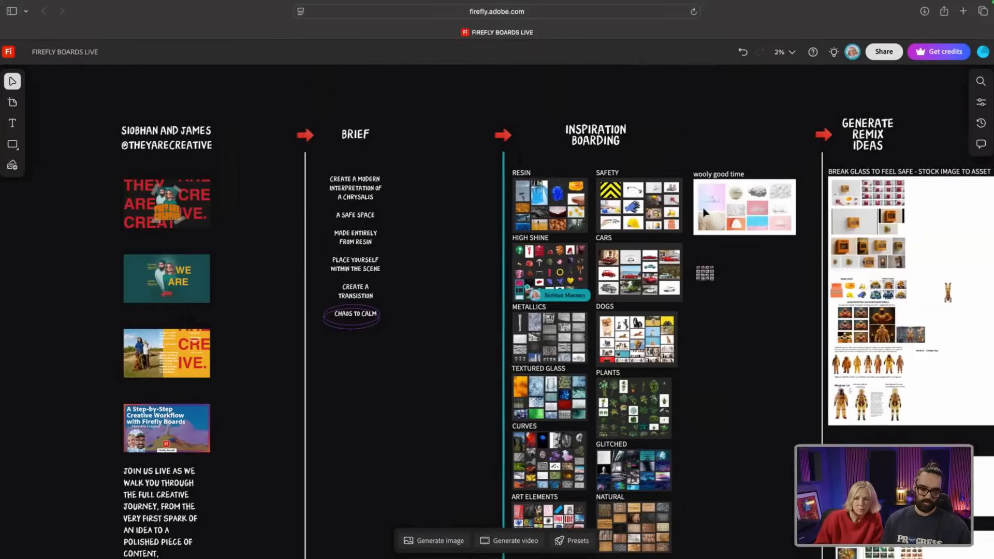
pyautogui.hscroll(5, 706, 211)
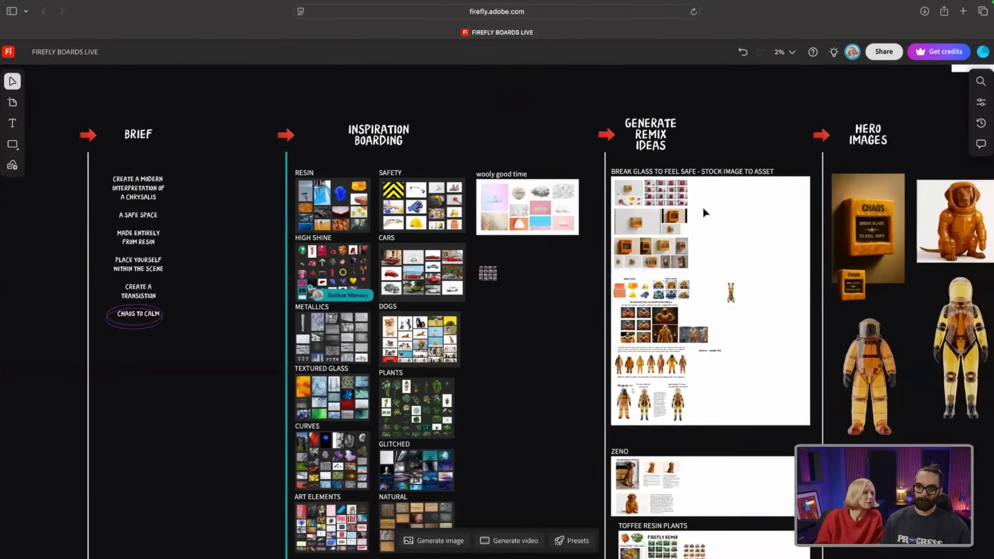
pyautogui.hscroll(3, 705, 212)
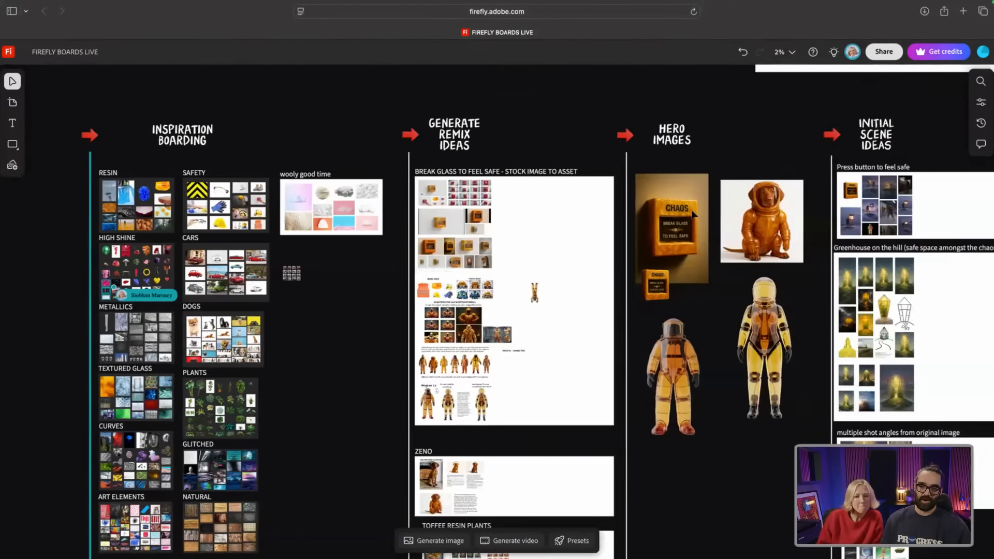
pyautogui.scroll(-1, 543, 193)
pyautogui.scroll(2, 544, 193)
pyautogui.scroll(-1, 545, 194)
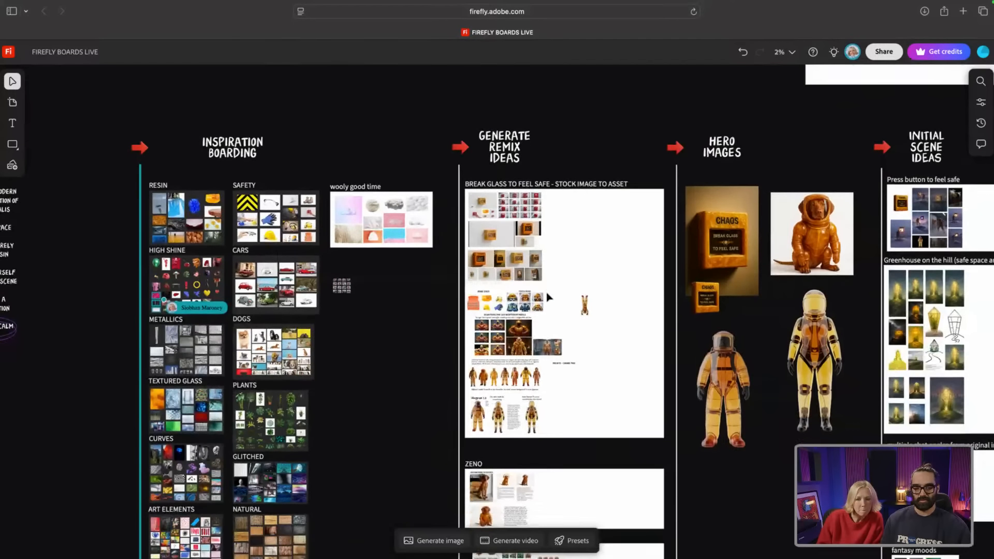
pyautogui.scroll(1, 550, 294)
pyautogui.scroll(5, 550, 295)
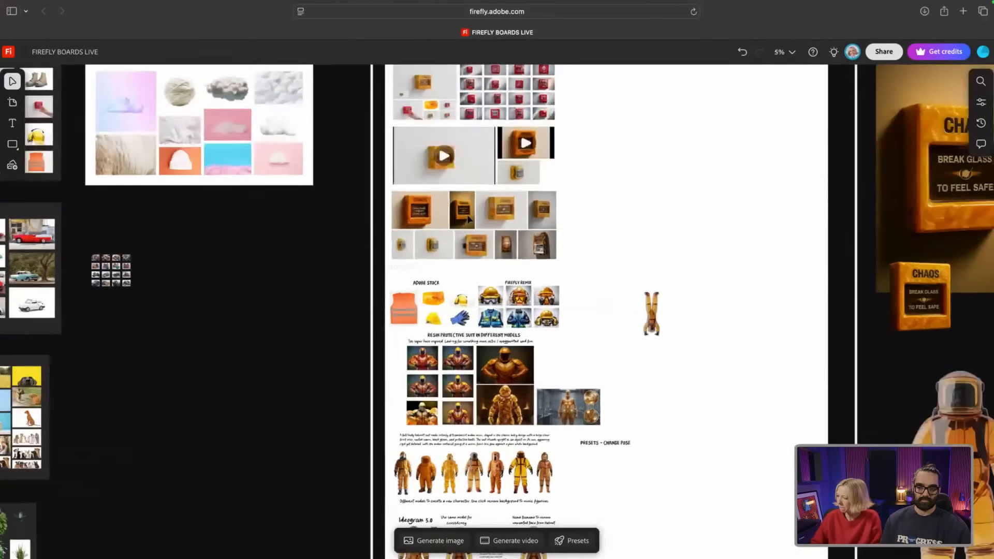
pyautogui.scroll(3, 467, 215)
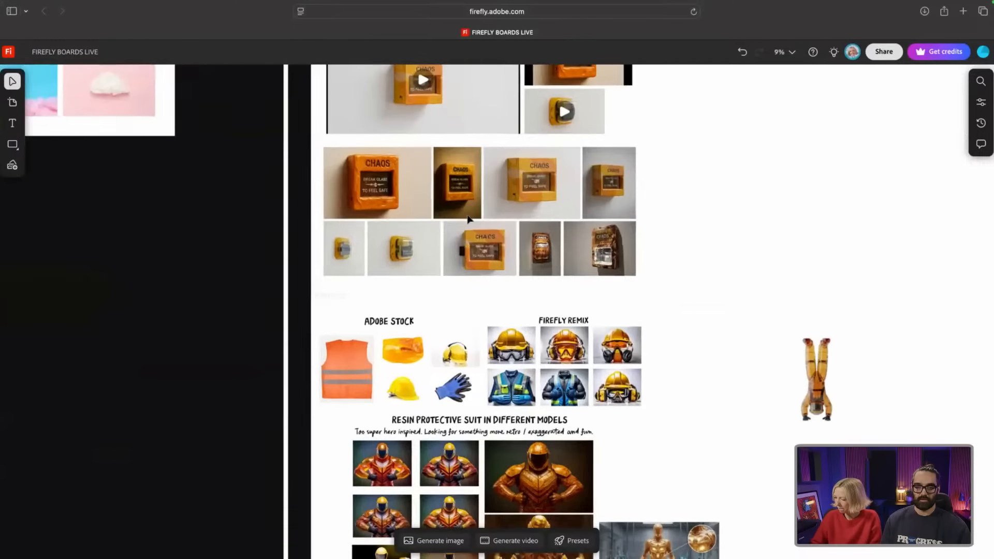
pyautogui.scroll(5, 467, 219)
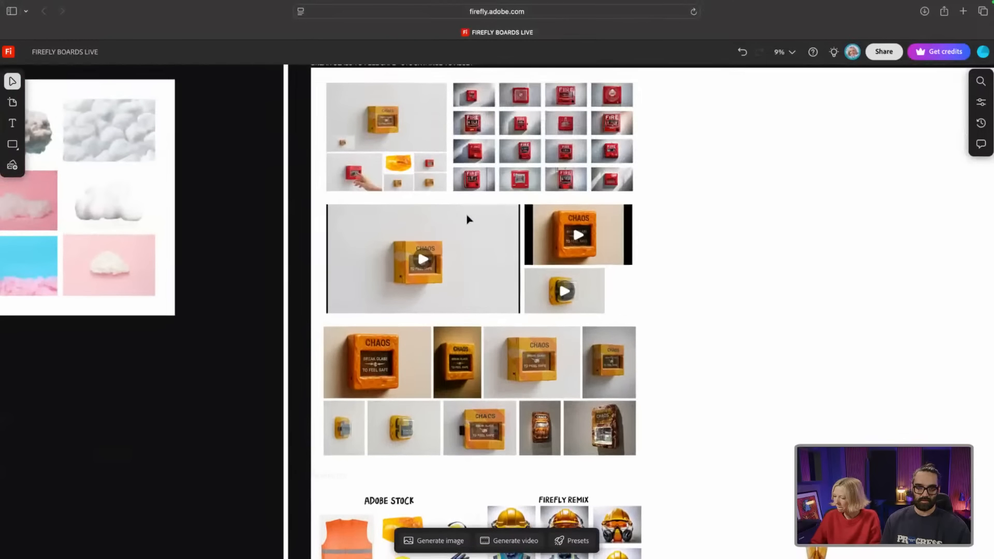
pyautogui.scroll(5, 361, 167)
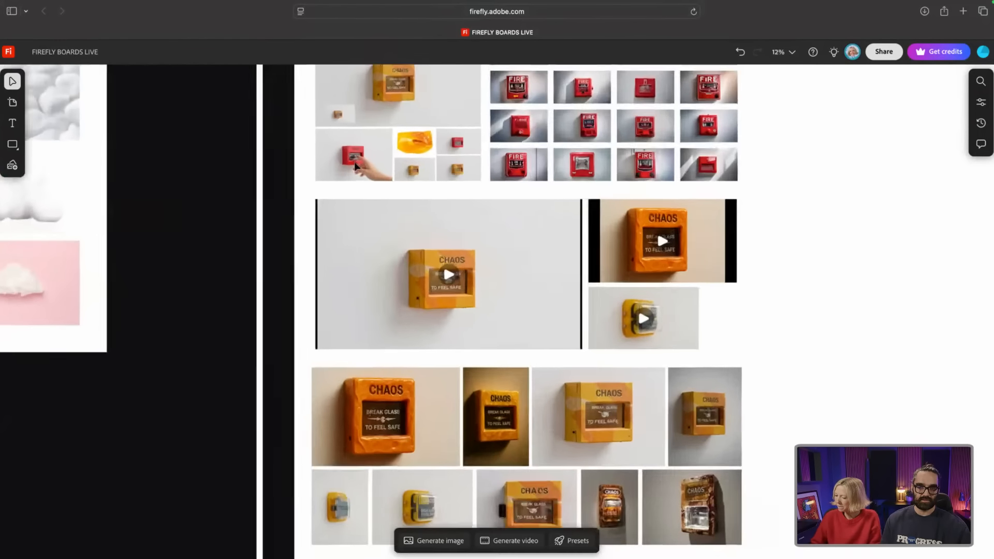
pyautogui.scroll(5, 357, 166)
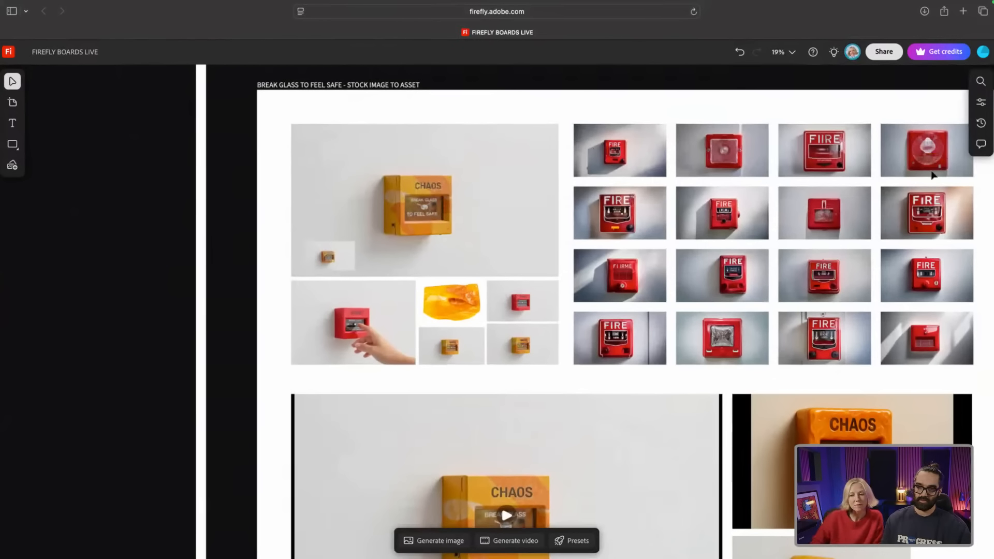
pyautogui.scroll(-1, 350, 344)
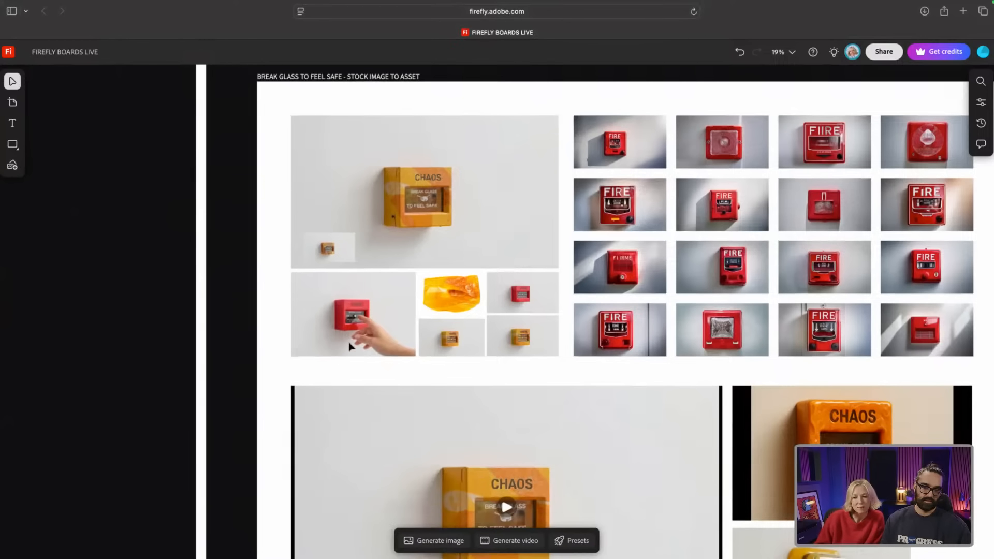
pyautogui.hscroll(-1, 343, 313)
pyautogui.scroll(3, 357, 312)
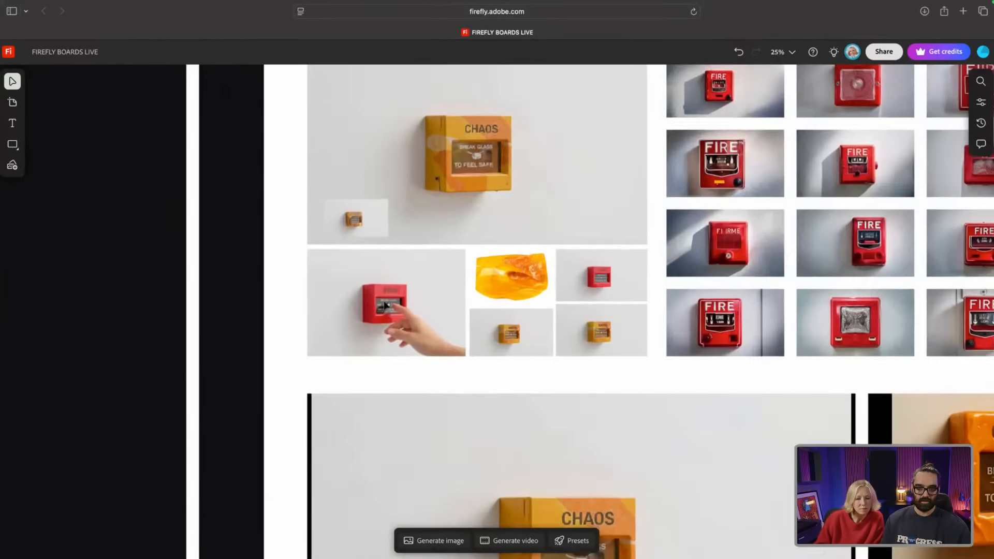
pyautogui.scroll(10, 385, 306)
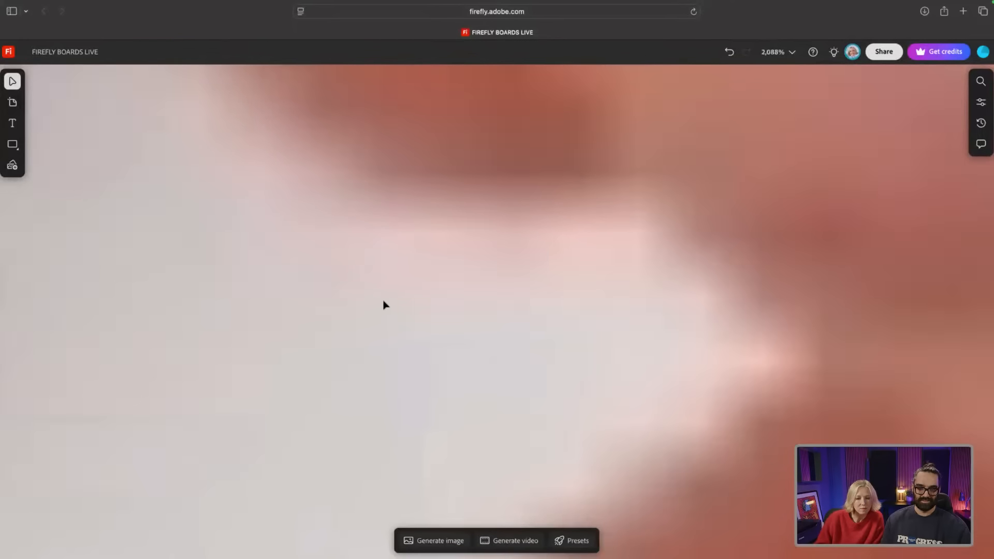
pyautogui.scroll(-4, 380, 300)
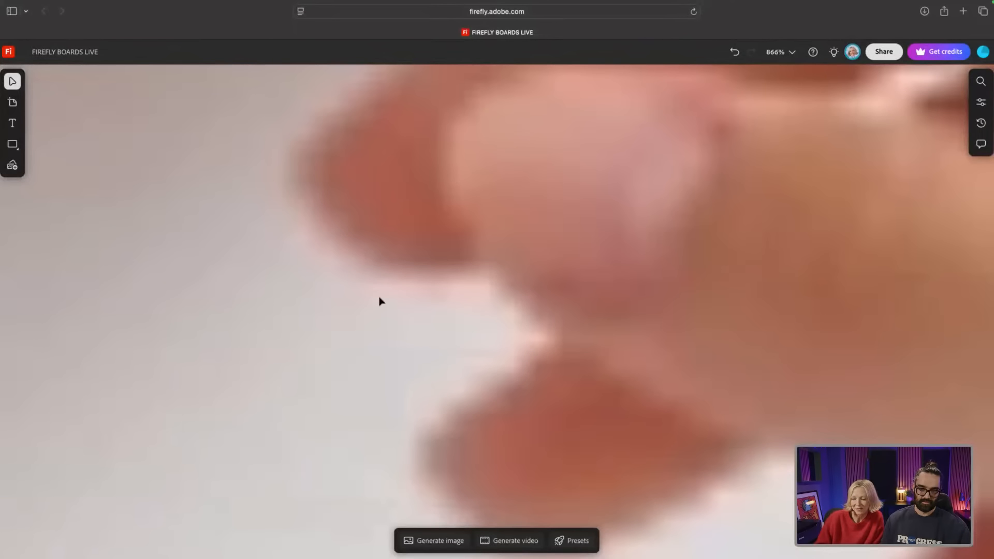
pyautogui.scroll(-10, 380, 301)
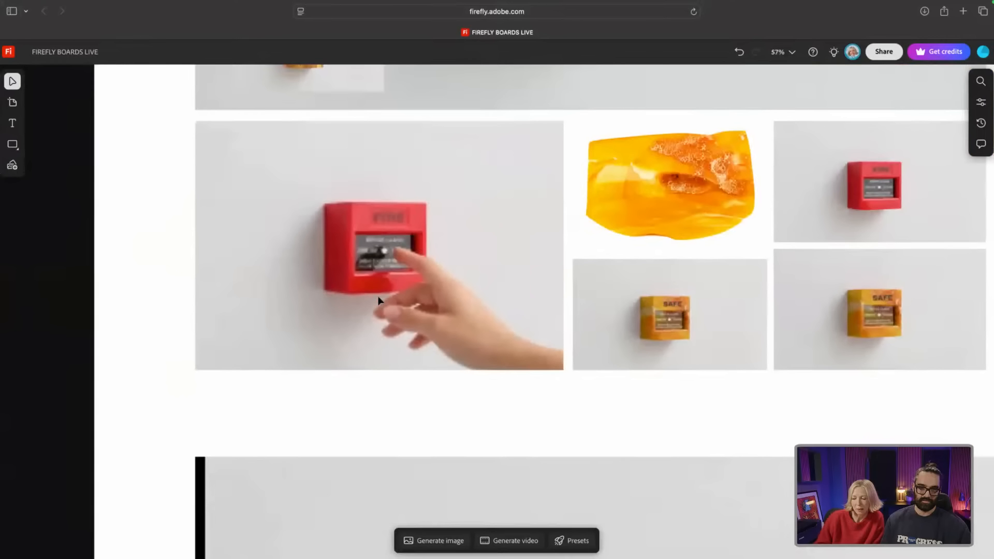
pyautogui.scroll(3, 347, 241)
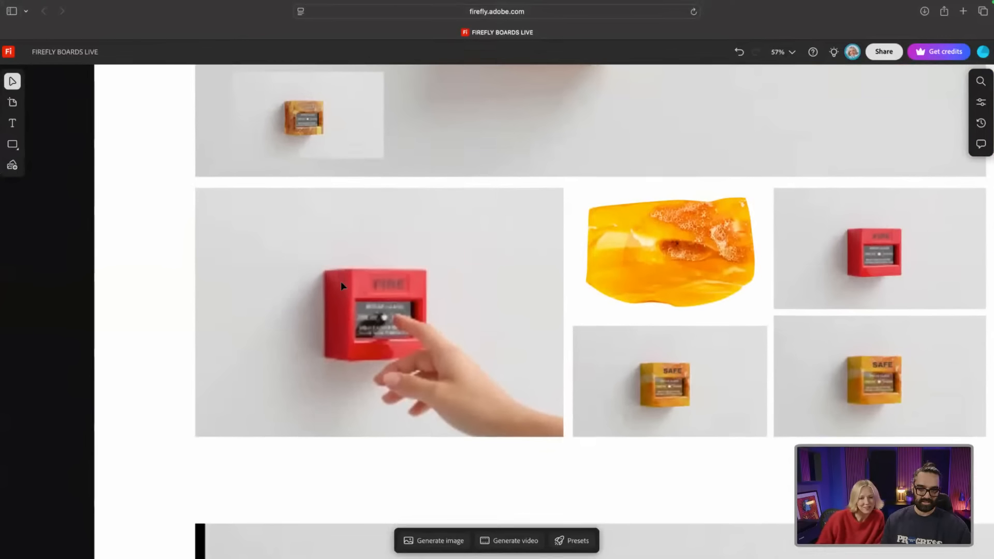
pyautogui.scroll(-1, 341, 284)
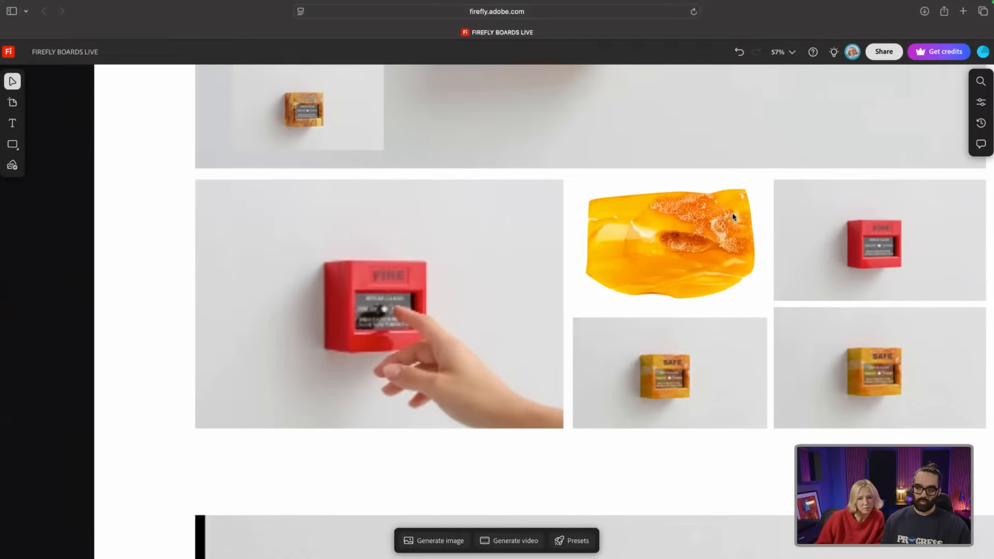
pyautogui.hscroll(5, 704, 208)
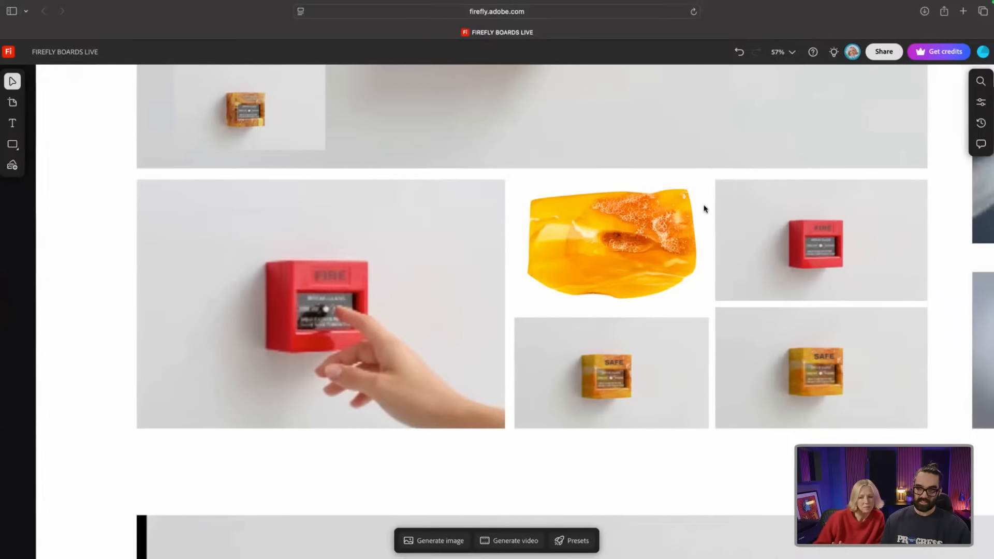
pyautogui.hscroll(5, 704, 208)
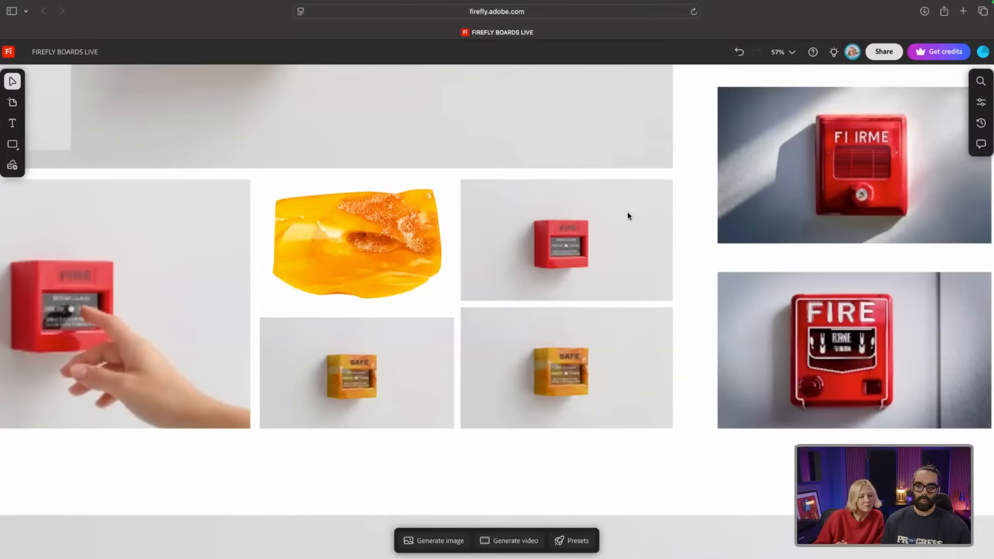
# Step: Select the small red fire-alarm image and view its Content Credentials showing Gemini 2.5 (Nano Banana)
pyautogui.click(575, 250)
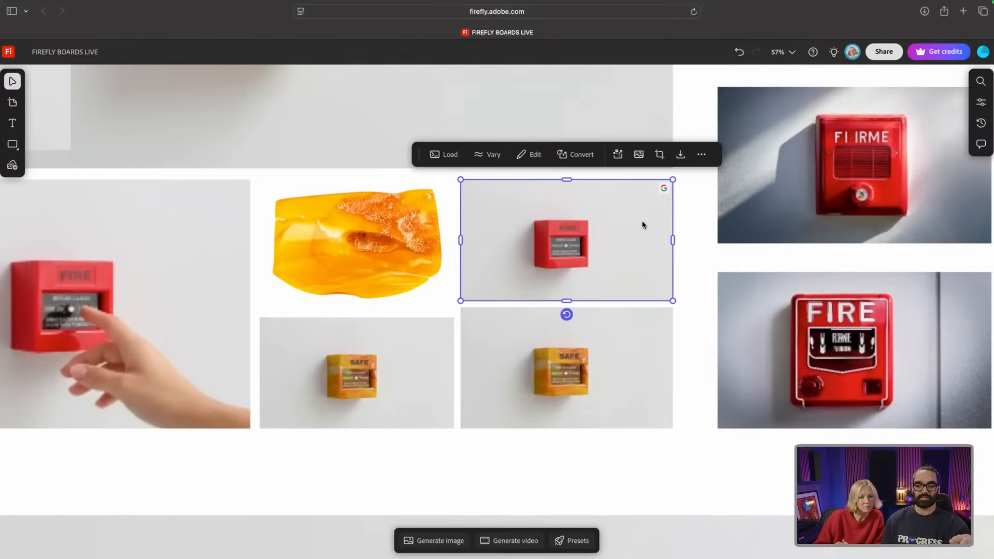
pyautogui.moveTo(665, 189)
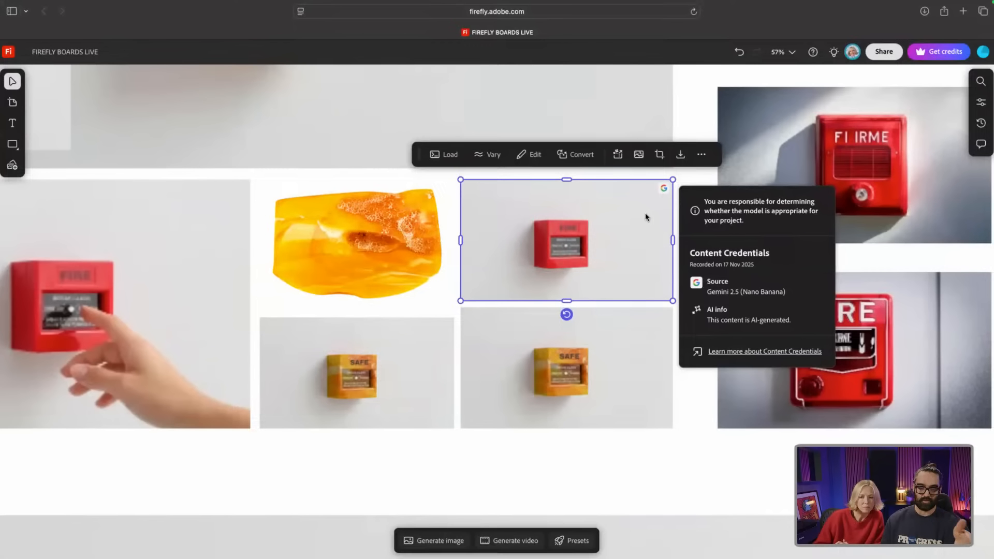
# Step: Reload the 'REMOVE THE HAND' prompt from the small alarm image and remove its old reference image
pyautogui.click(446, 155)
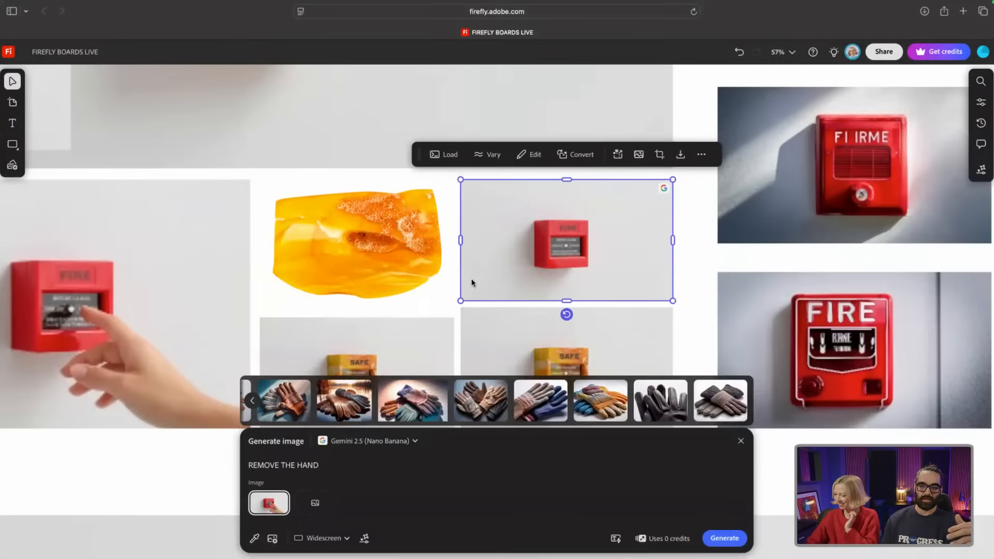
pyautogui.scroll(-2, 359, 255)
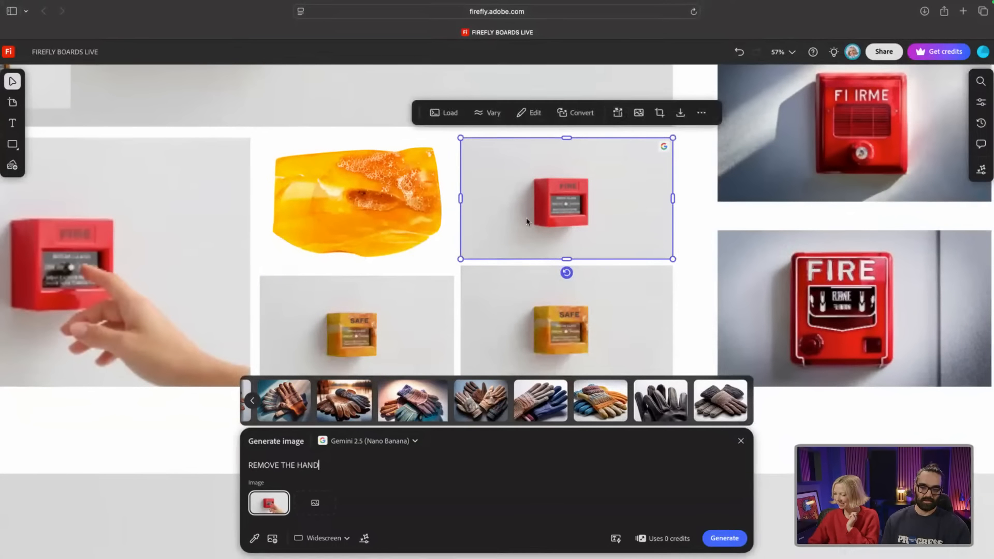
pyautogui.keyDown('shift'); pyautogui.click(360, 196); pyautogui.keyUp('shift')
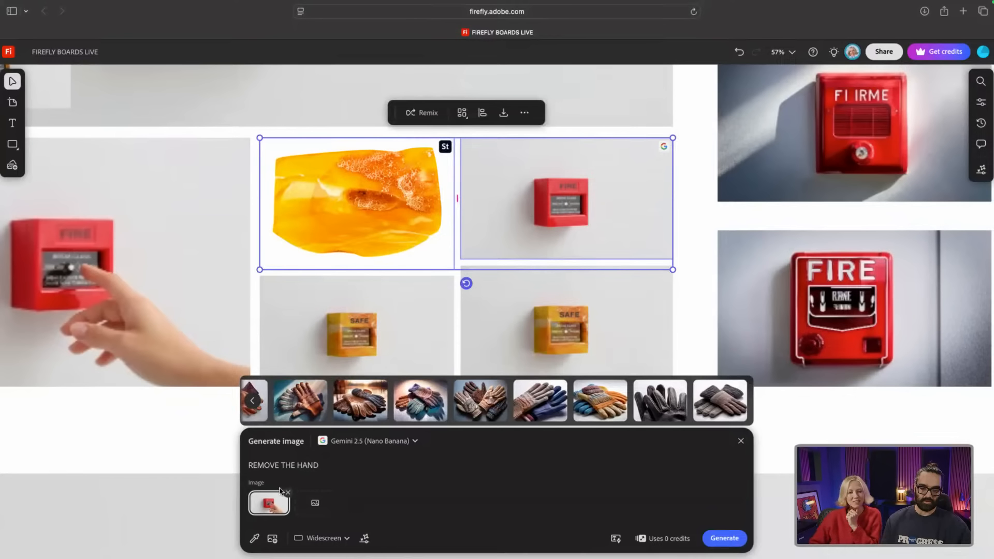
pyautogui.moveTo(278, 504)
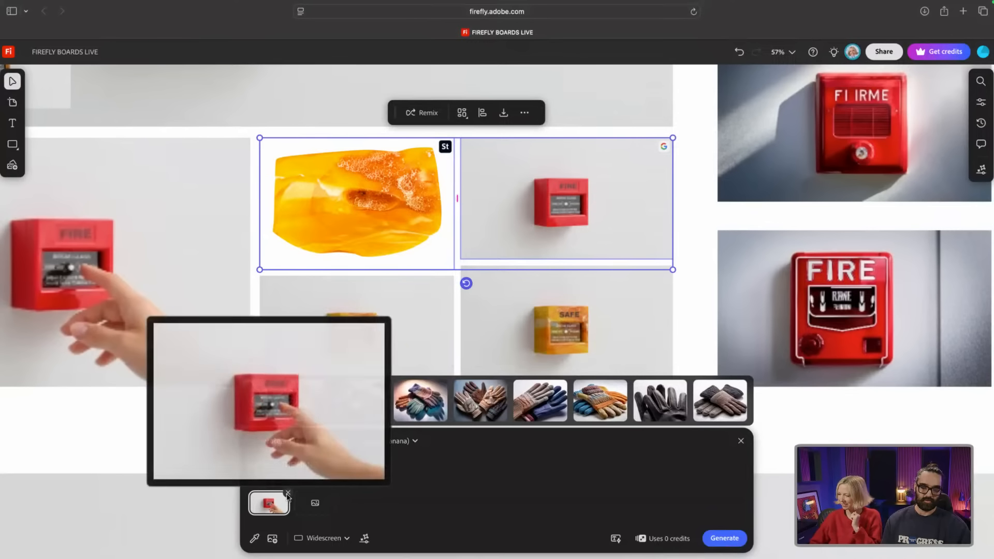
pyautogui.click(289, 494)
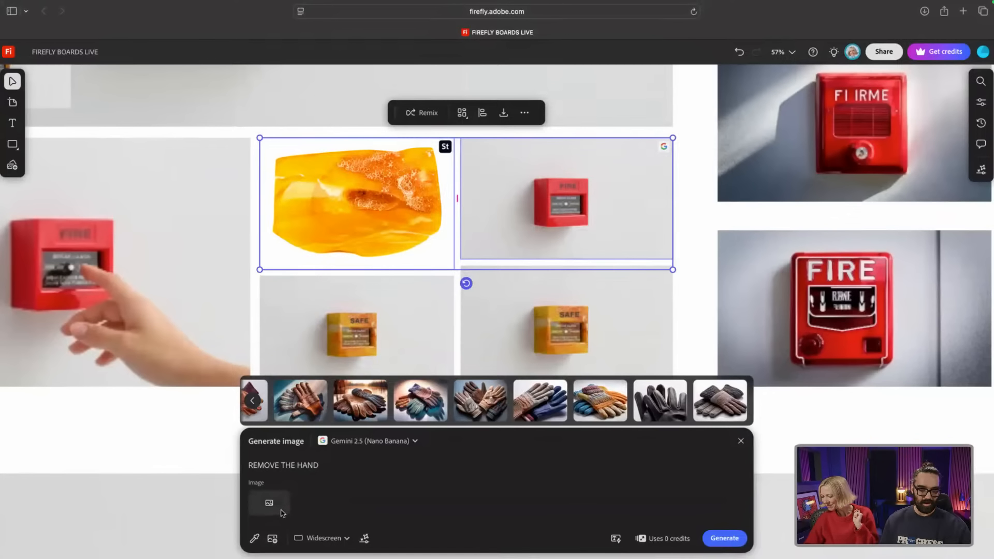
# Step: Sample the amber resin image and the small red fire-alarm image from the board as references
pyautogui.click(280, 507)
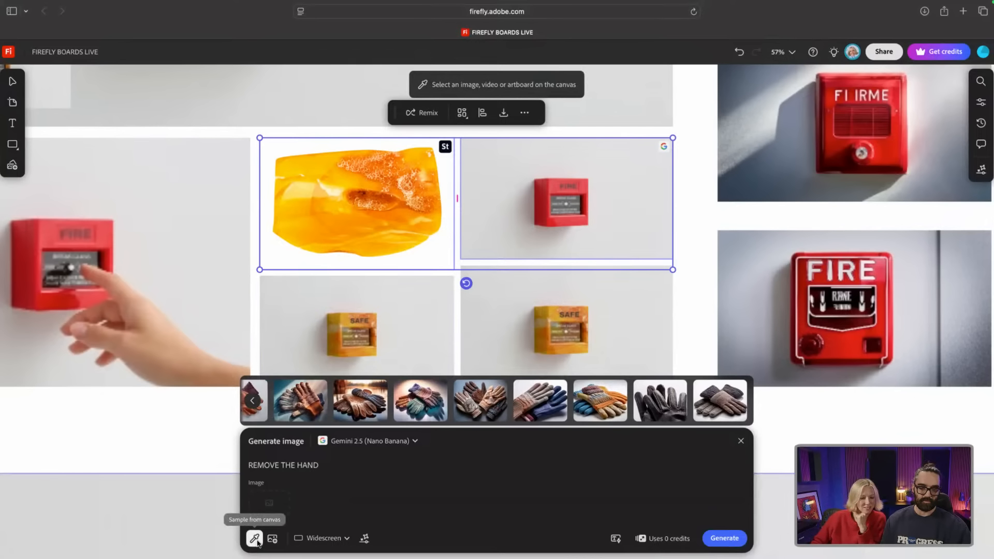
pyautogui.click(256, 542)
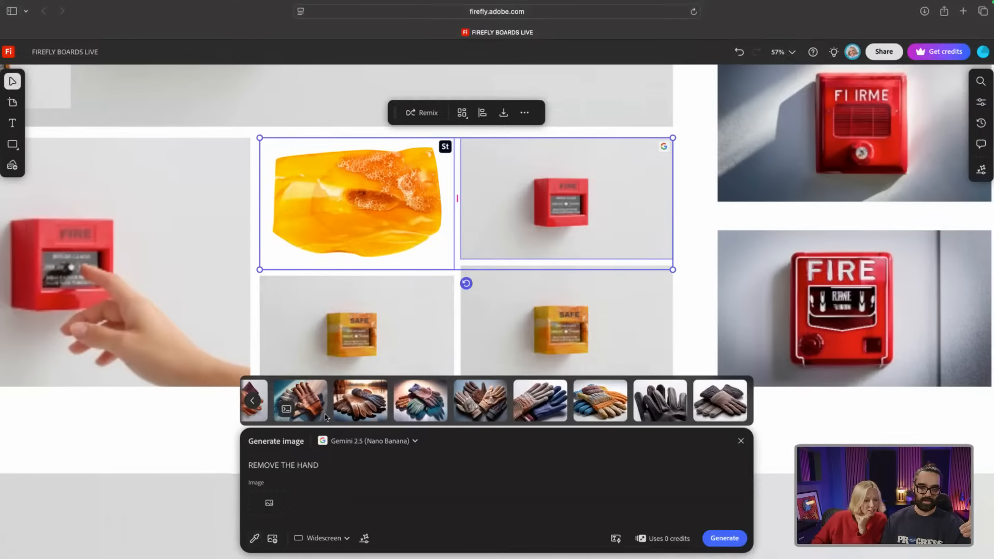
pyautogui.click(254, 538)
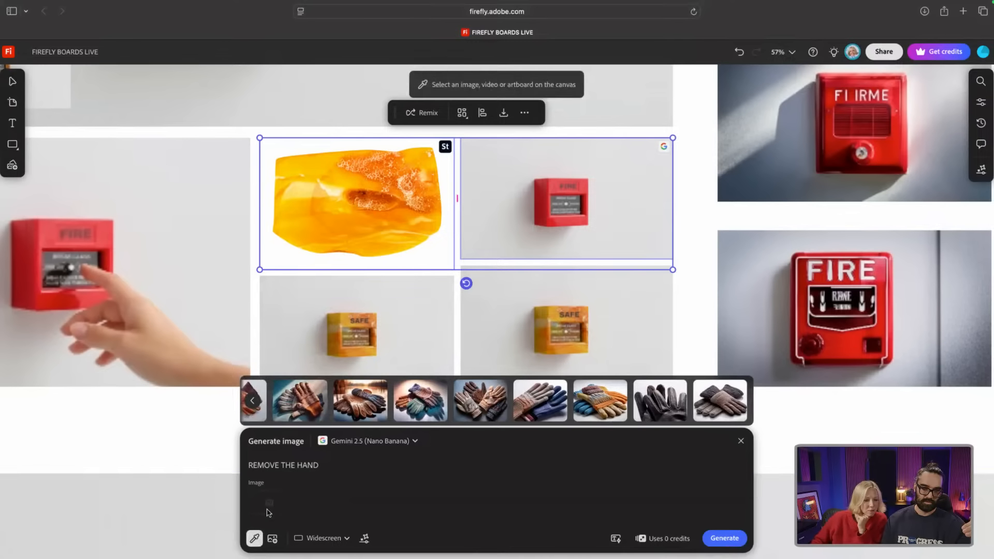
pyautogui.click(342, 229)
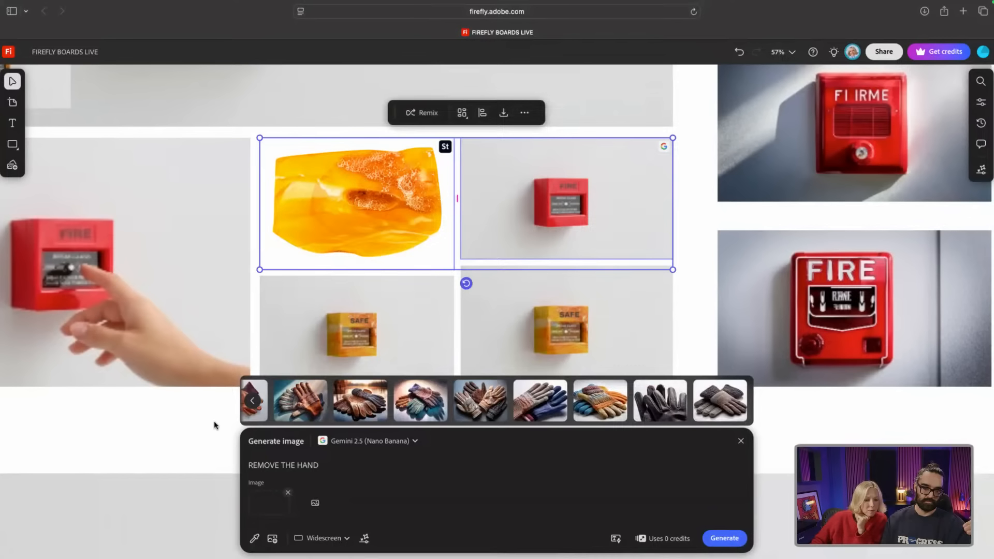
pyautogui.click(317, 504)
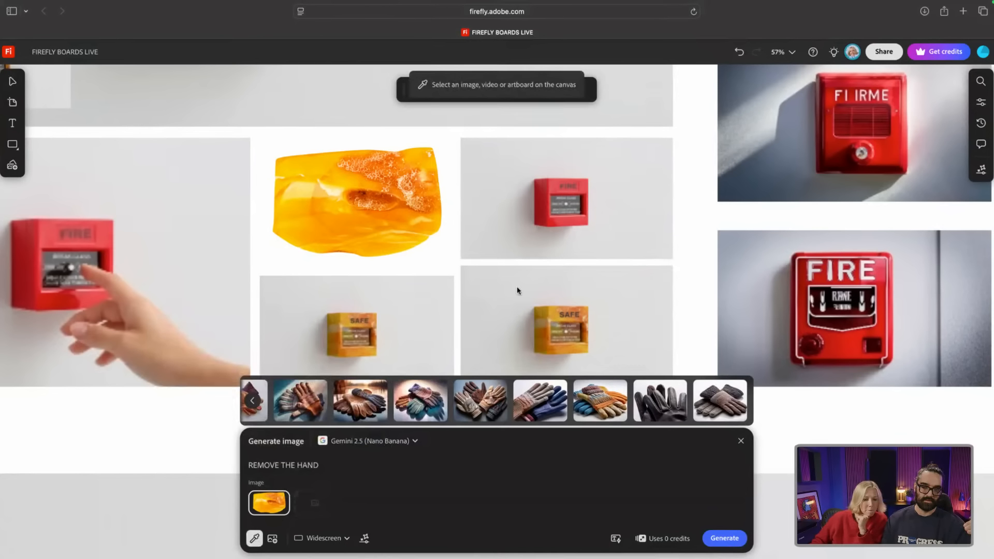
pyautogui.click(576, 198)
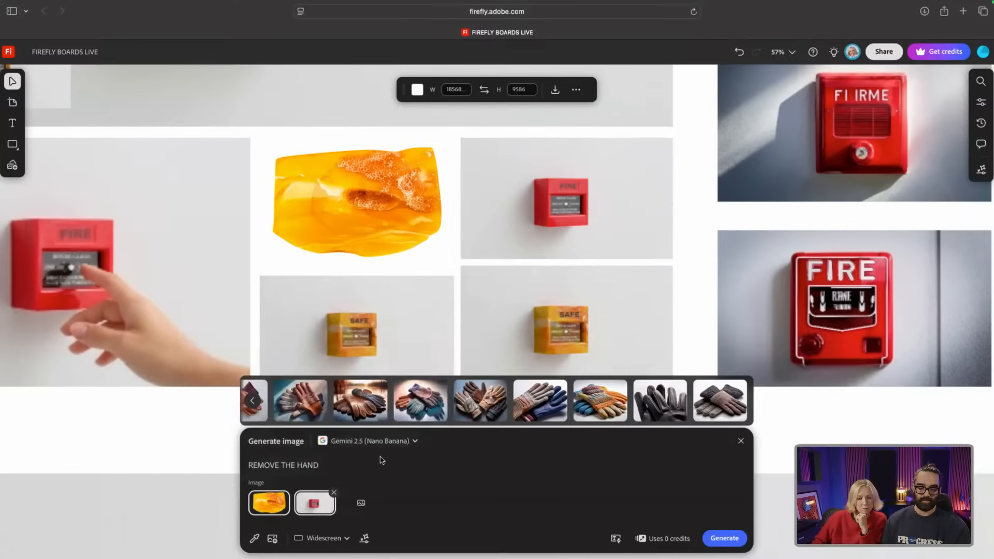
# Step: Replace the prompt with 'the alarm is entirely made from resin' and generate a new image
pyautogui.tripleClick(267, 462)
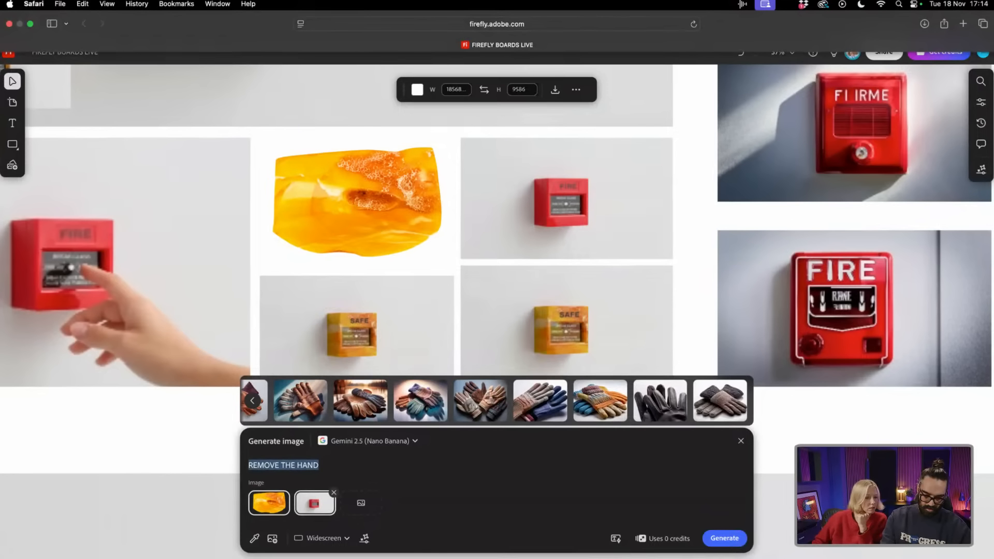
pyautogui.write('the ')
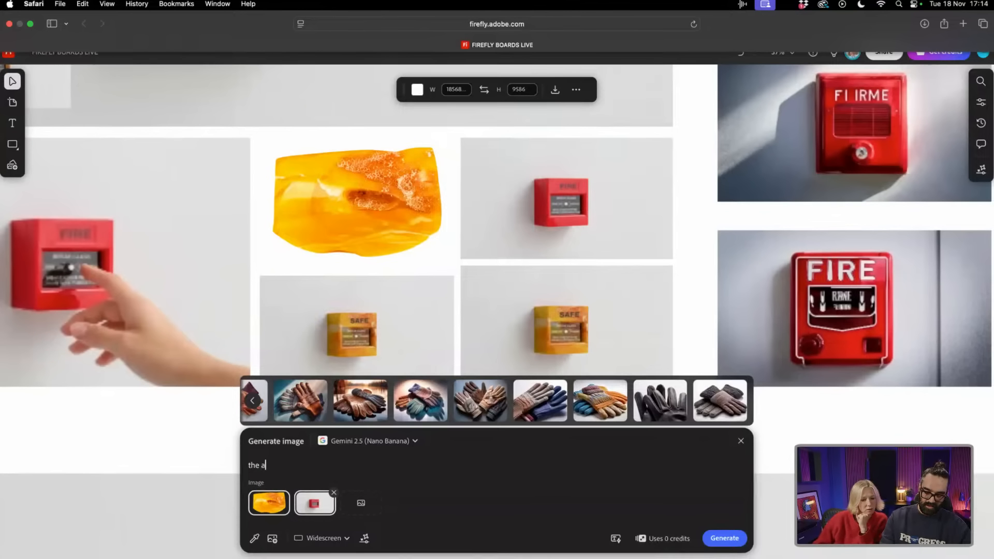
pyautogui.write('alarm is mad')
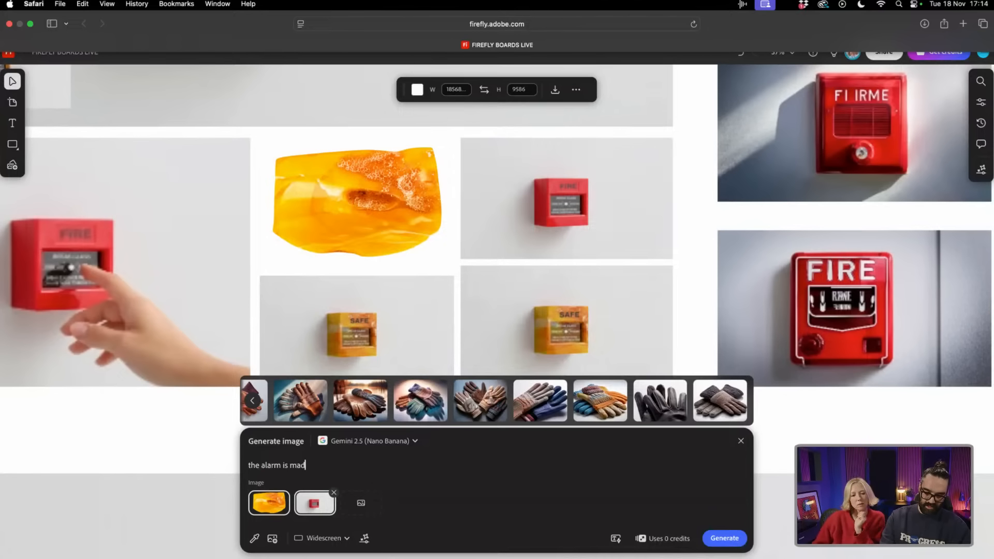
pyautogui.write('e from ')
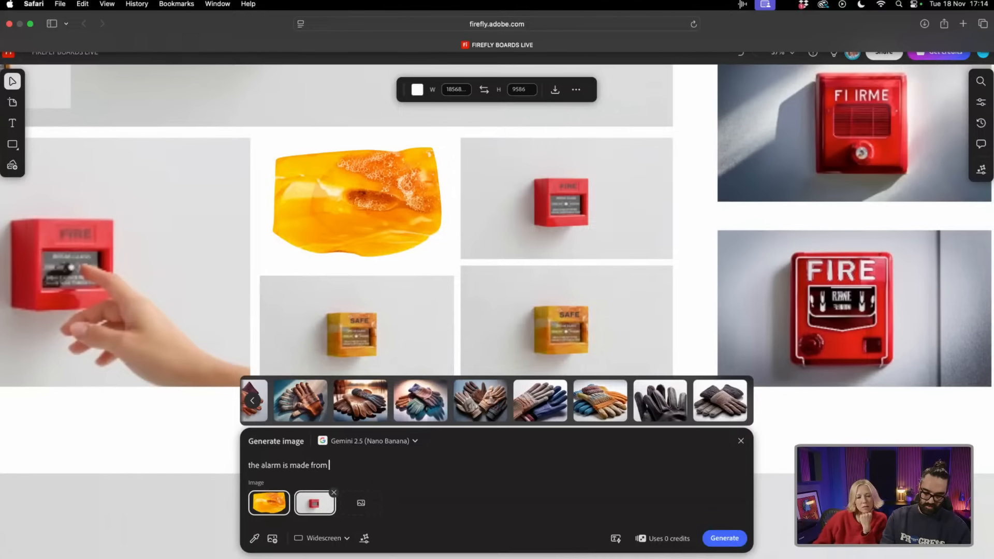
pyautogui.write('resin')
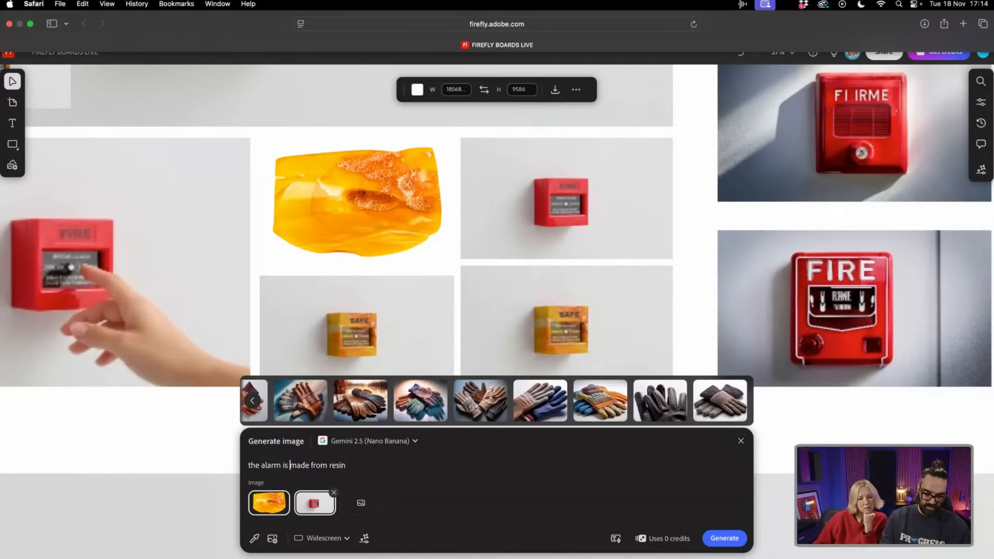
pyautogui.write('enti')
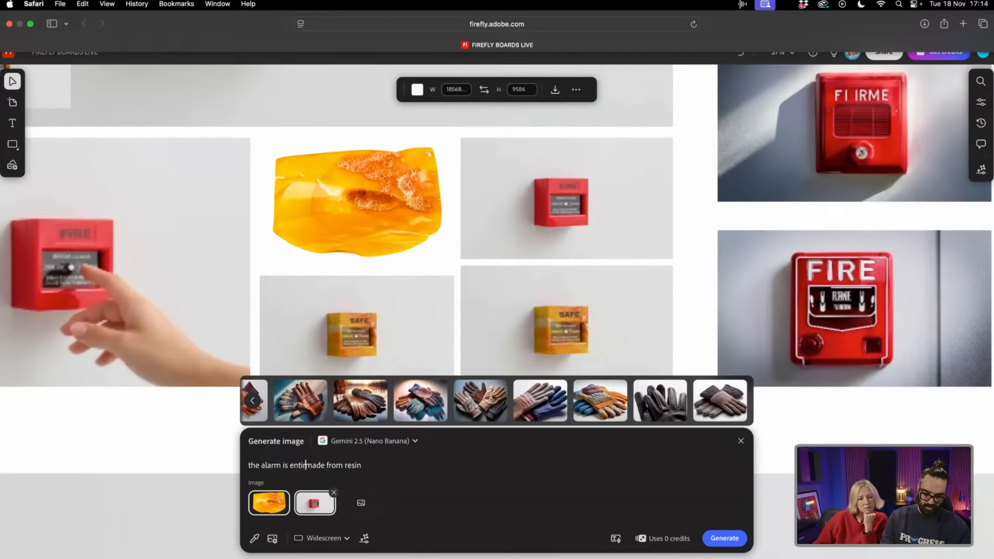
pyautogui.write('rely')
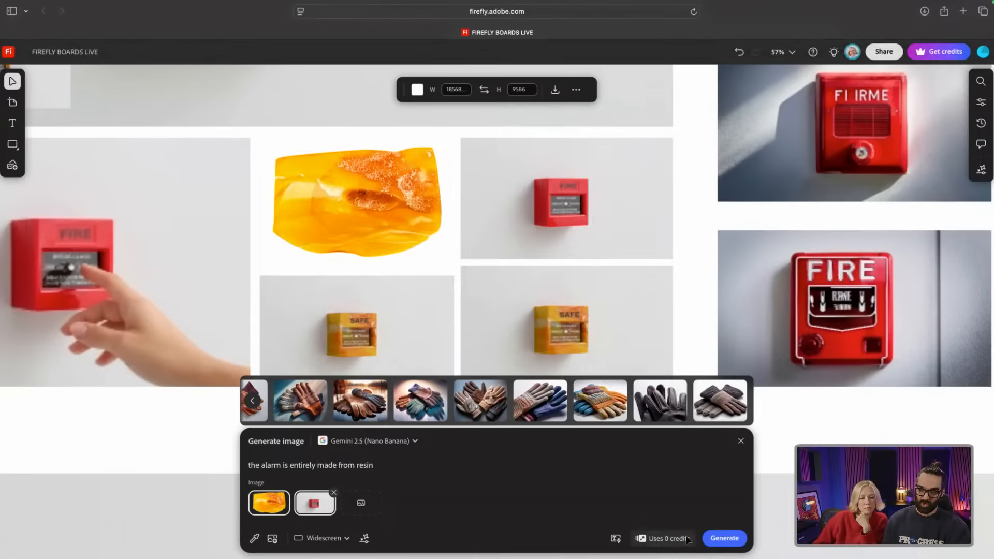
pyautogui.click(725, 540)
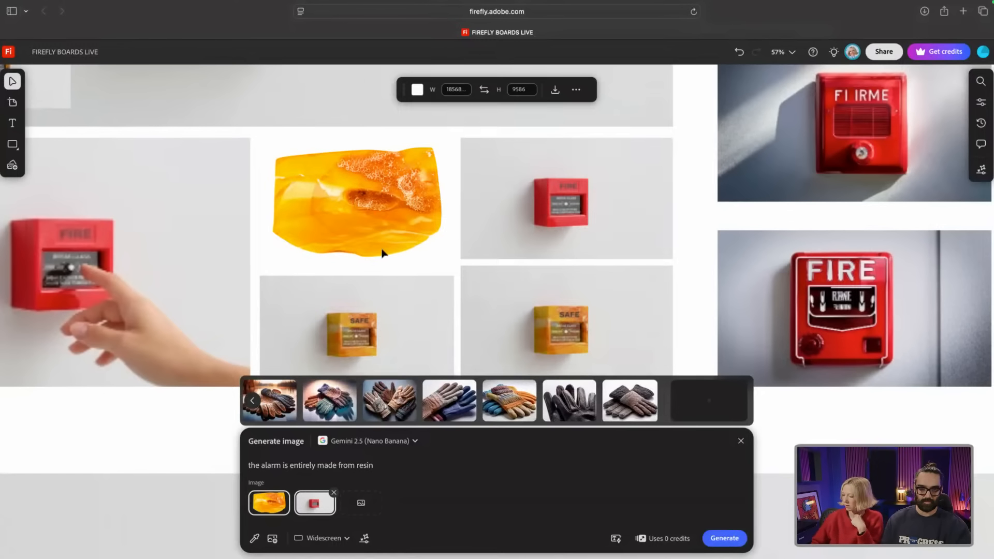
# Step: Drag the resin fire alarm result onto the board over the large yellow CHAOS alarm
pyautogui.scroll(3, 235, 268)
pyautogui.scroll(10, 234, 269)
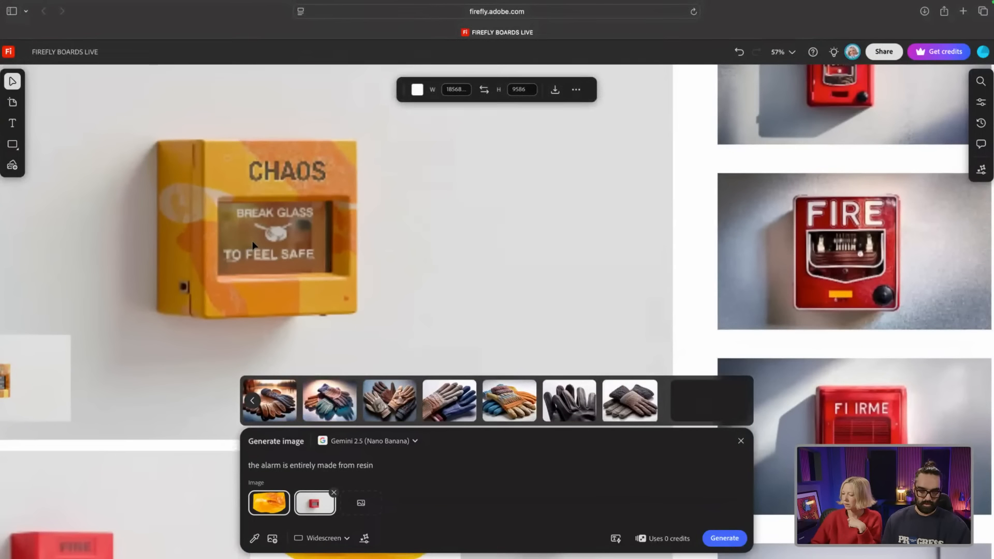
pyautogui.scroll(-5, 252, 243)
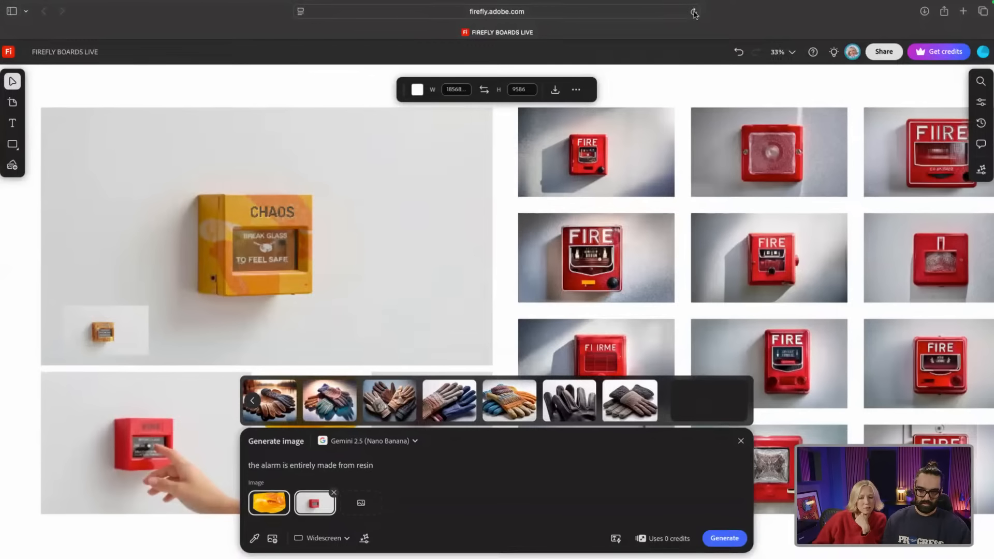
pyautogui.scroll(1, 88, 251)
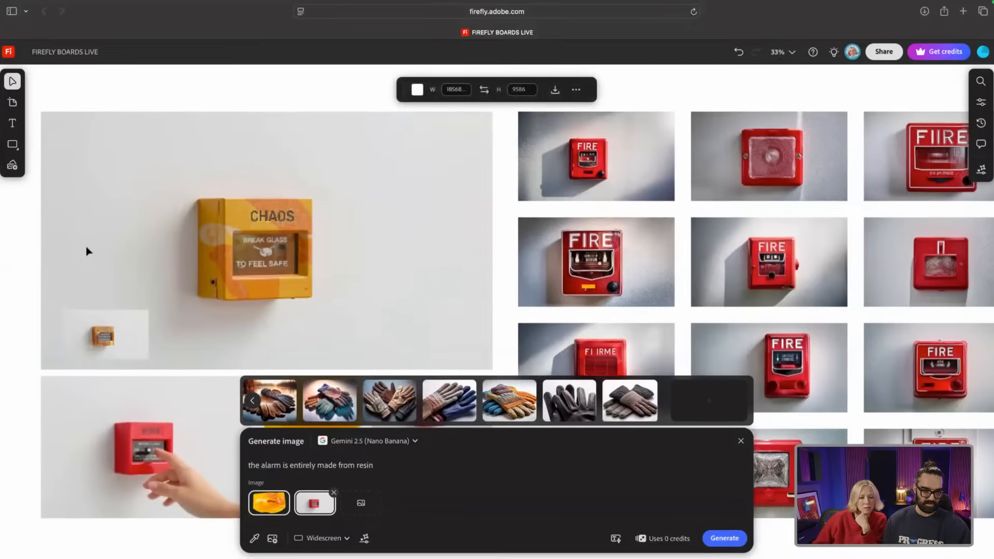
pyautogui.scroll(3, 61, 288)
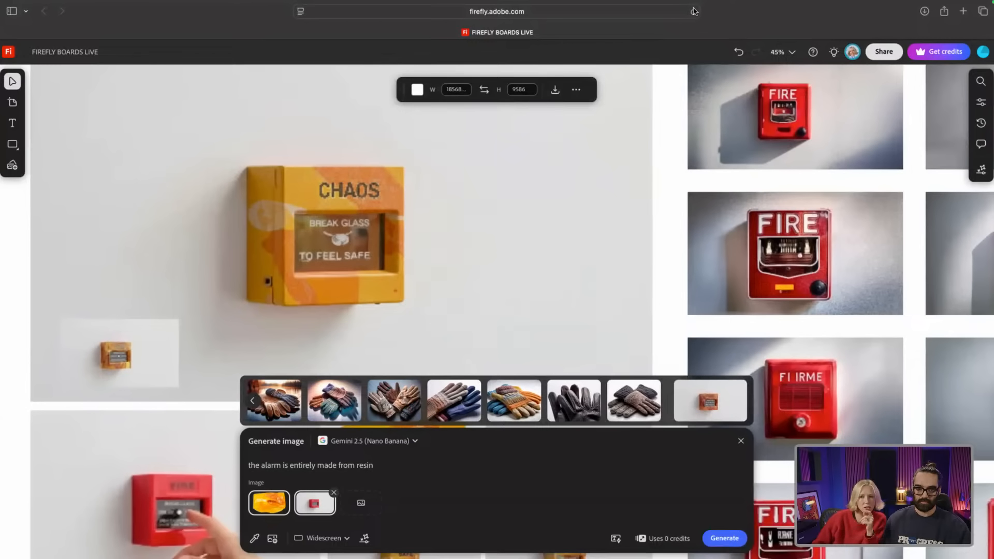
pyautogui.moveTo(716, 419); pyautogui.dragTo(166, 122)
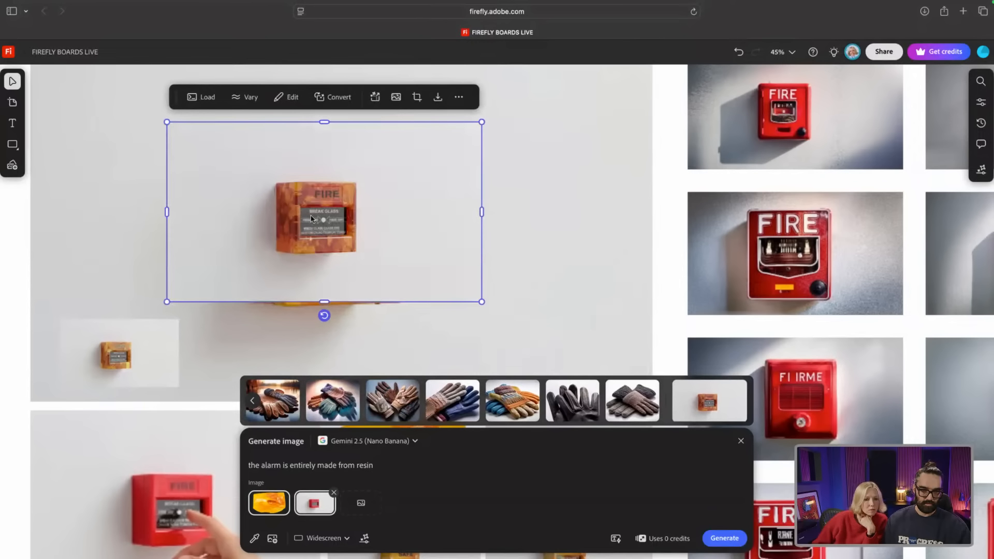
# Step: Close the image generator and reselect the resin fire alarm image on the canvas
pyautogui.scroll(5, 309, 216)
pyautogui.scroll(-3, 309, 216)
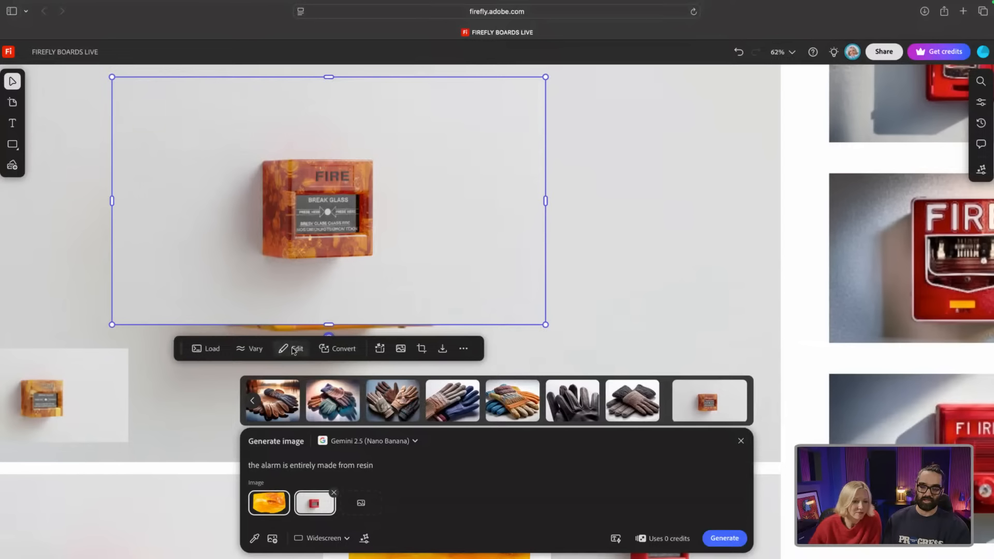
pyautogui.click(742, 441)
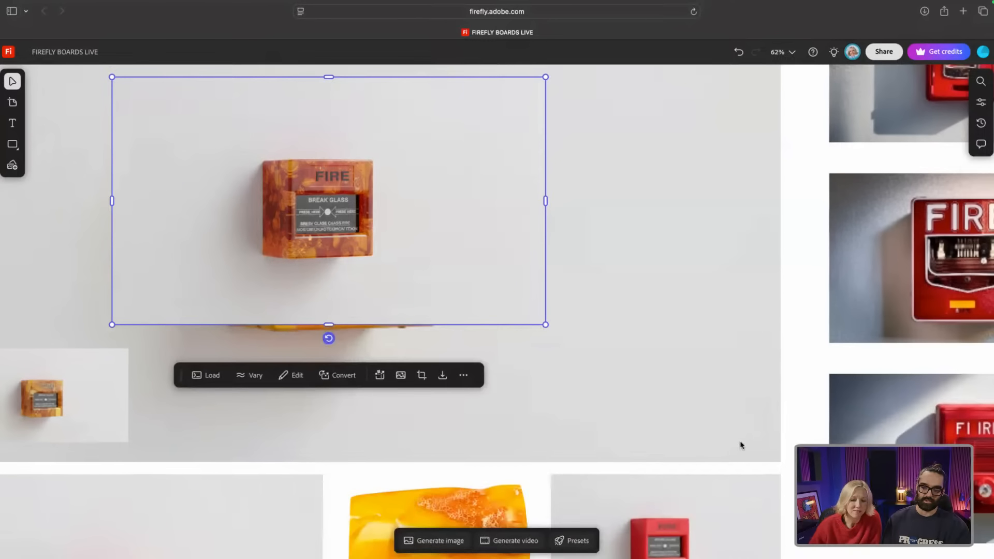
pyautogui.click(580, 263)
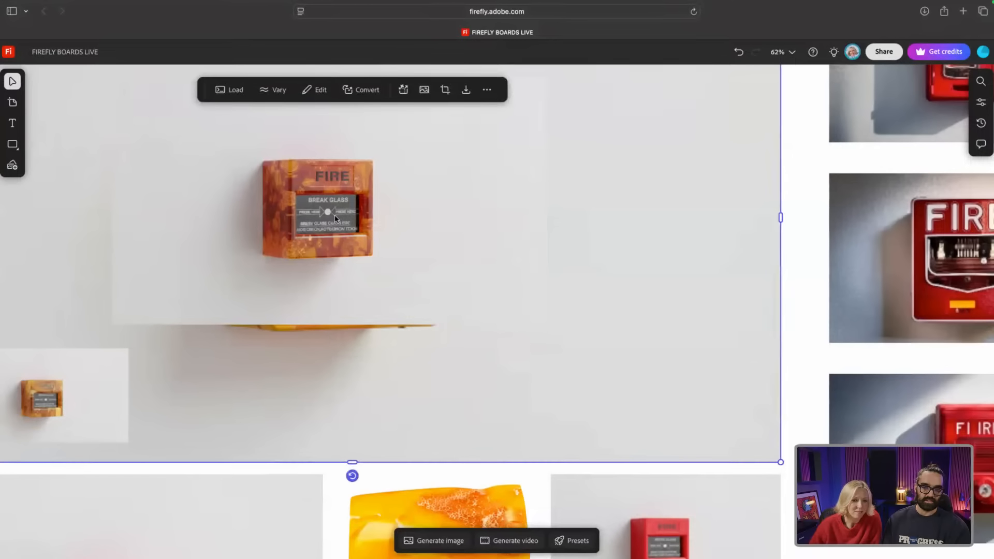
pyautogui.click(336, 219)
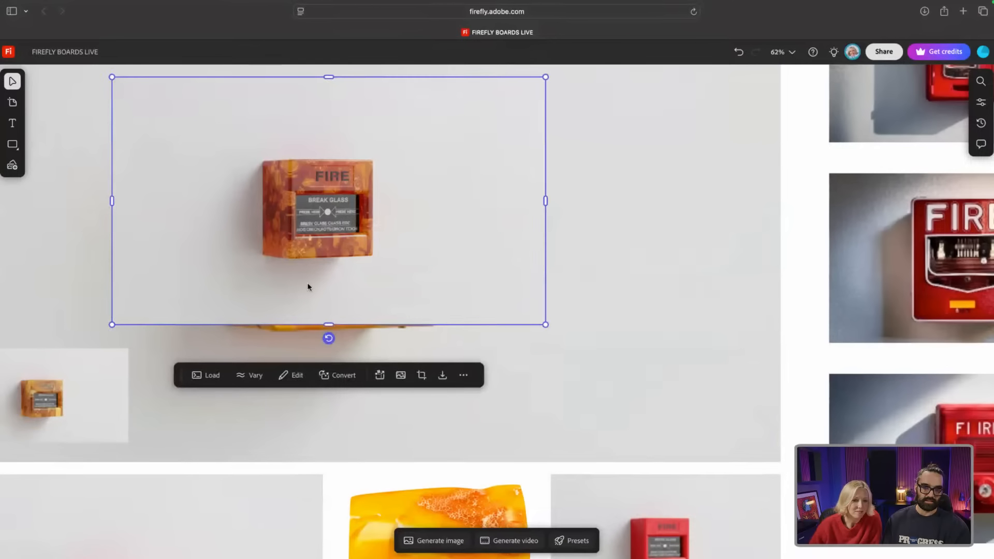
# Step: Use Edit text in image to rewrite the alarm's FIRE label as CHAOS and regenerate
pyautogui.click(293, 376)
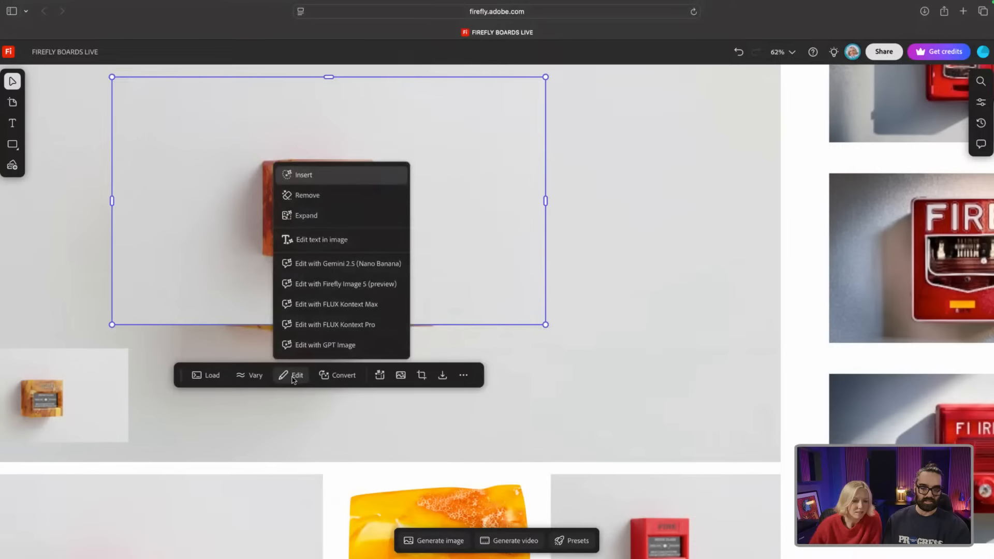
pyautogui.click(342, 241)
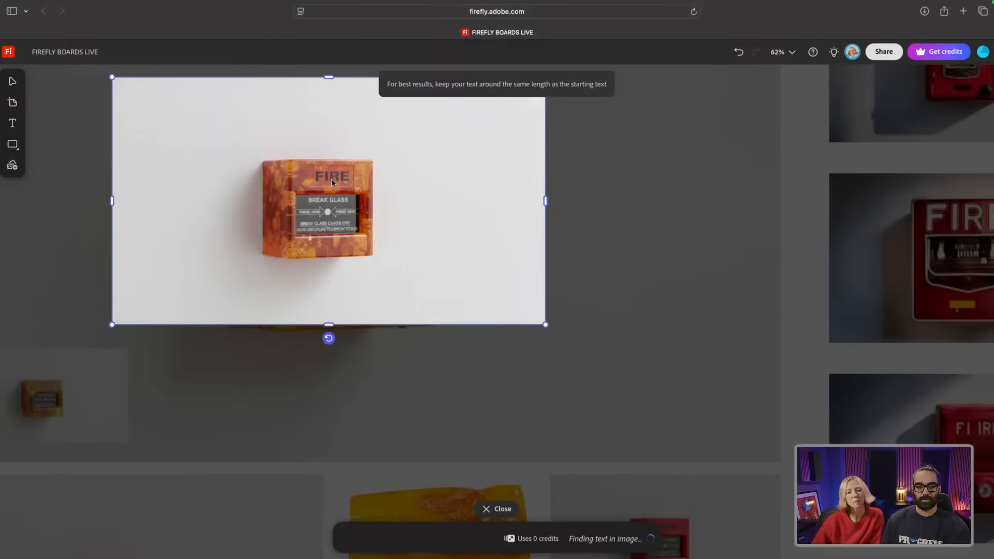
pyautogui.click(336, 175)
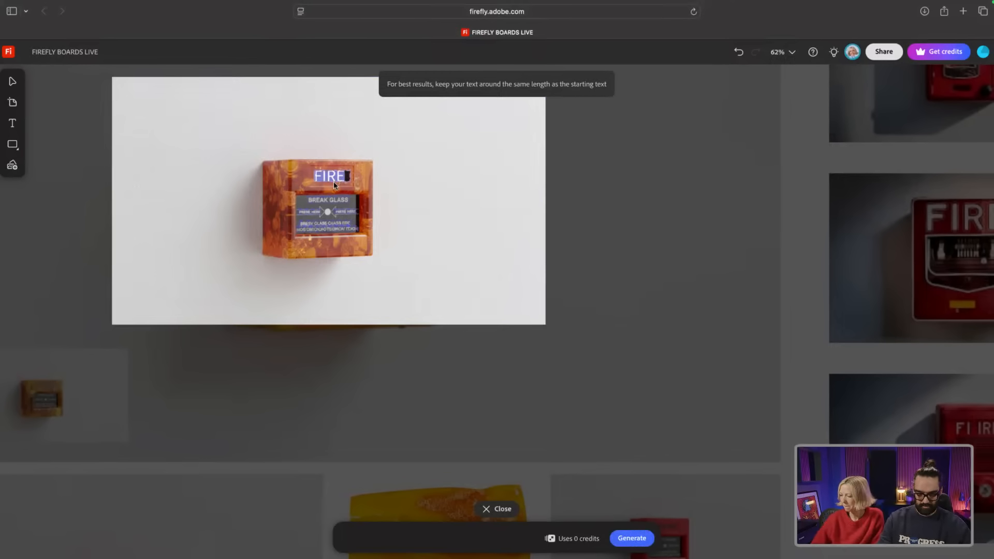
pyautogui.write('SAFE')
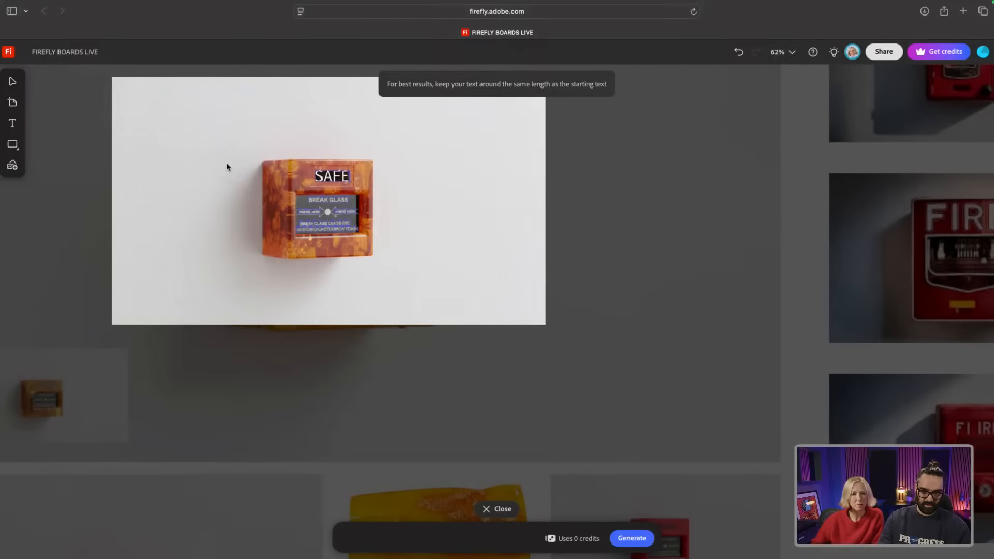
pyautogui.press('BackSpace')
pyautogui.press('BackSpace')
pyautogui.press('BackSpace')
pyautogui.press('BackSpace')
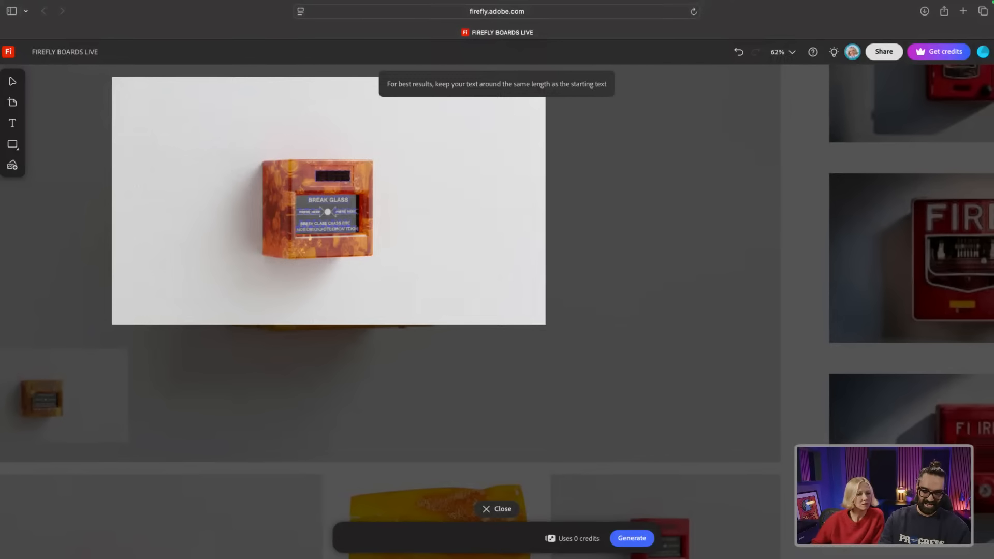
pyautogui.write('CHAOSD')
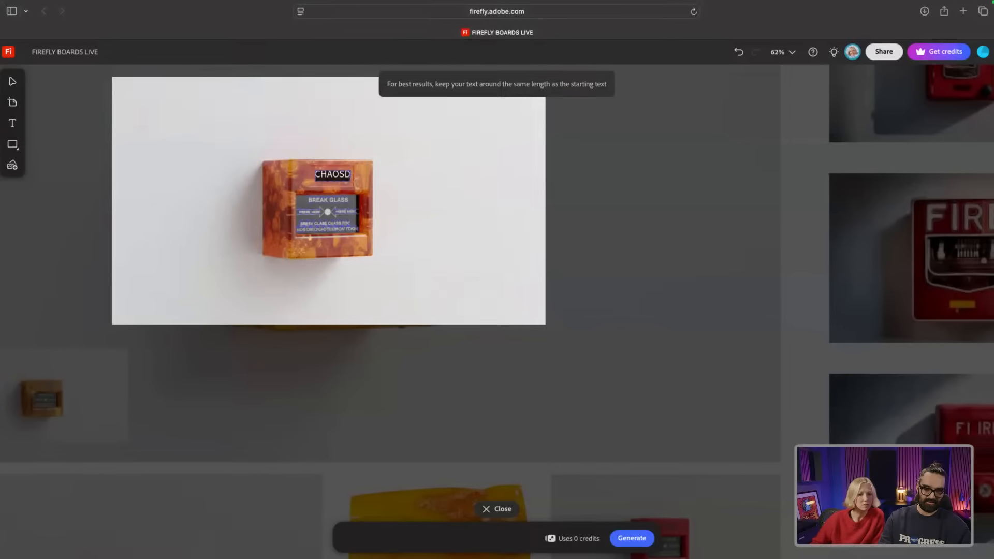
pyautogui.press('BackSpace')
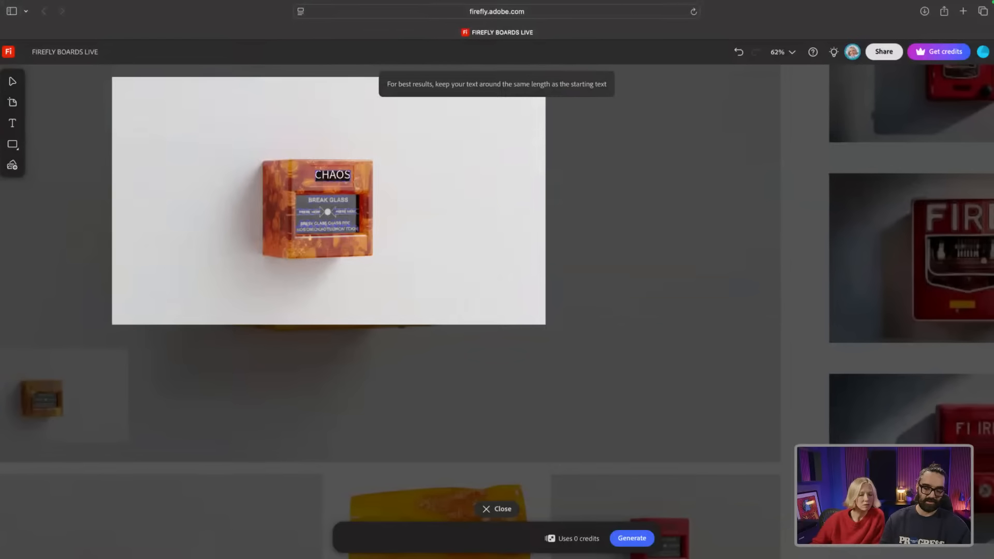
pyautogui.click(635, 542)
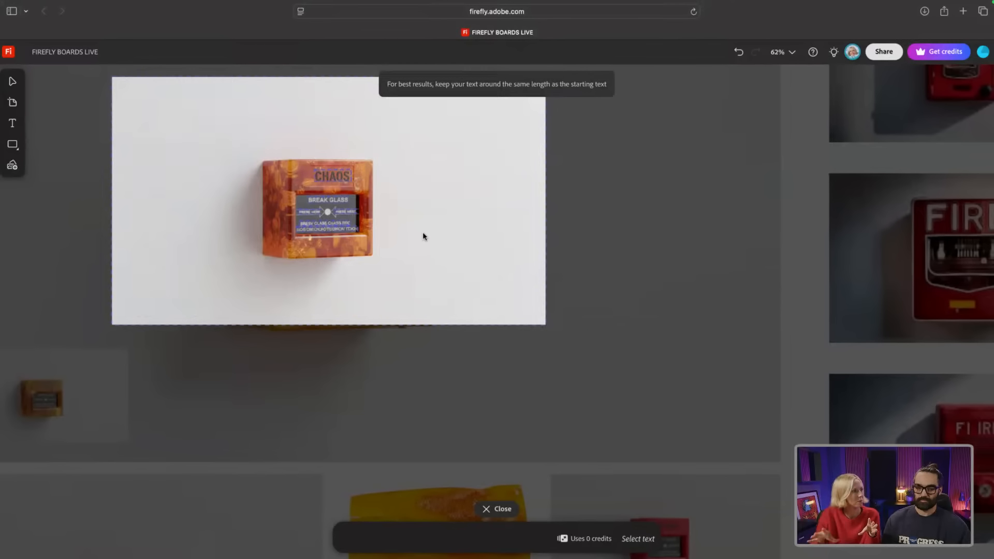
pyautogui.moveTo(423, 234); pyautogui.dragTo(404, 222)
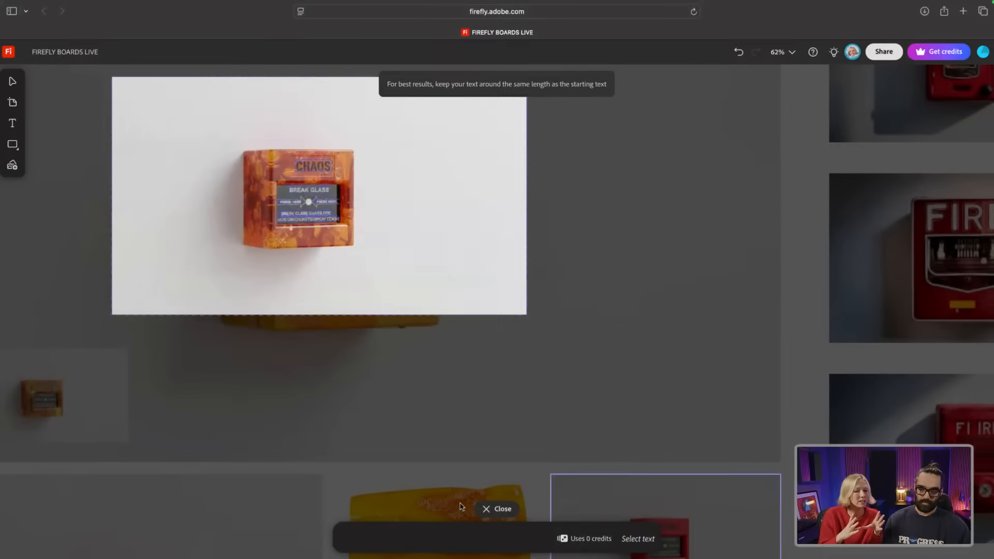
# Step: Shrink the resin CHAOS alarm and place it at the lower right of the large yellow alarm
pyautogui.click(487, 510)
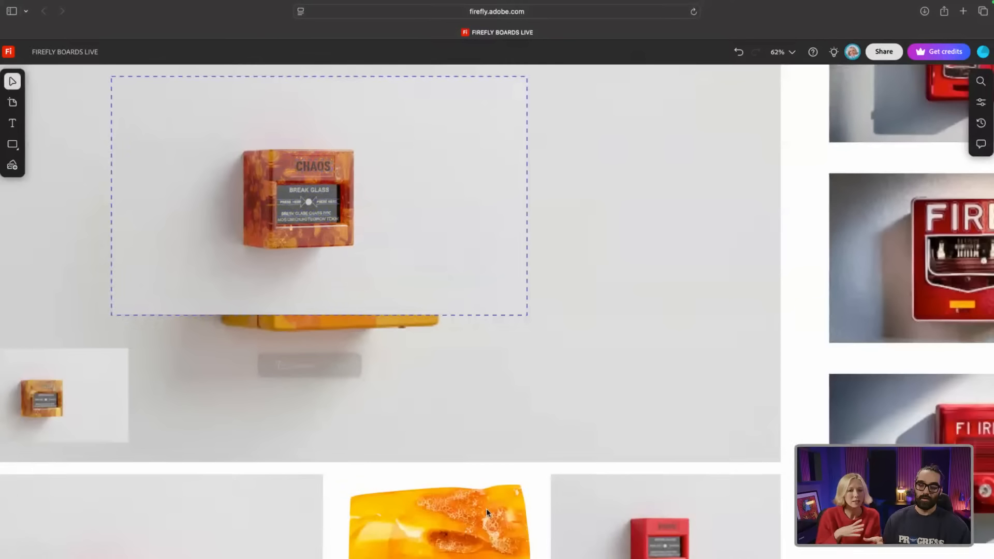
pyautogui.click(452, 359)
pyautogui.moveTo(392, 281); pyautogui.dragTo(701, 417)
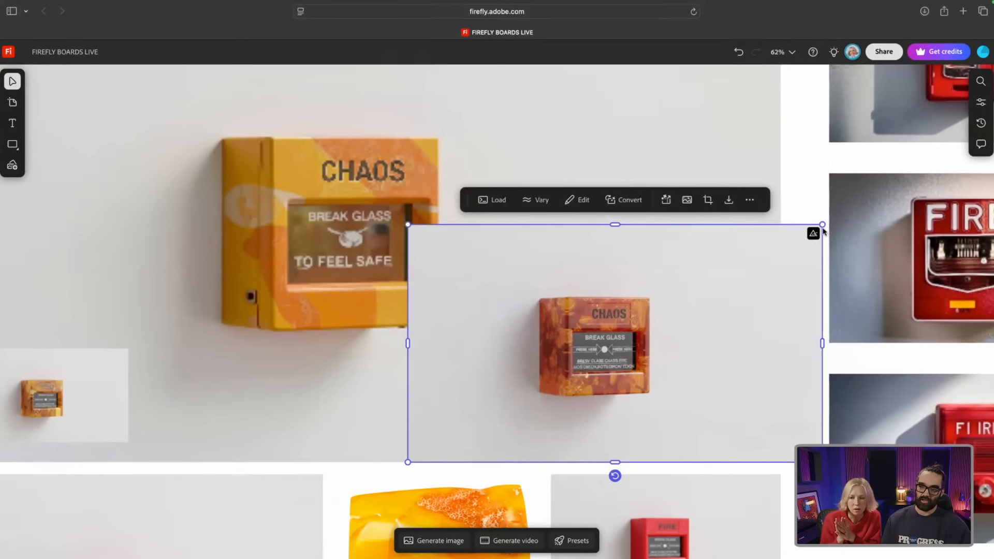
pyautogui.moveTo(824, 232); pyautogui.dragTo(653, 322)
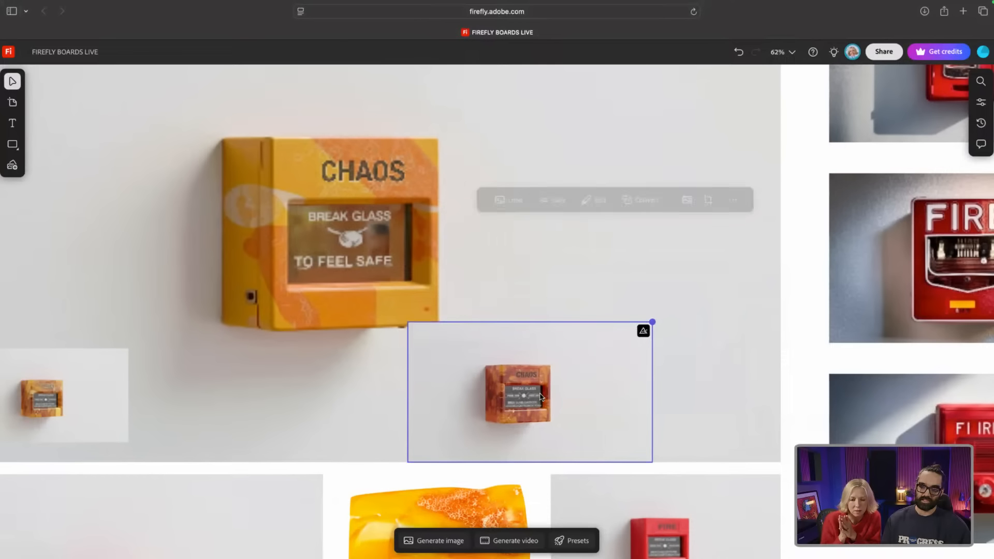
pyautogui.moveTo(541, 398); pyautogui.dragTo(685, 366)
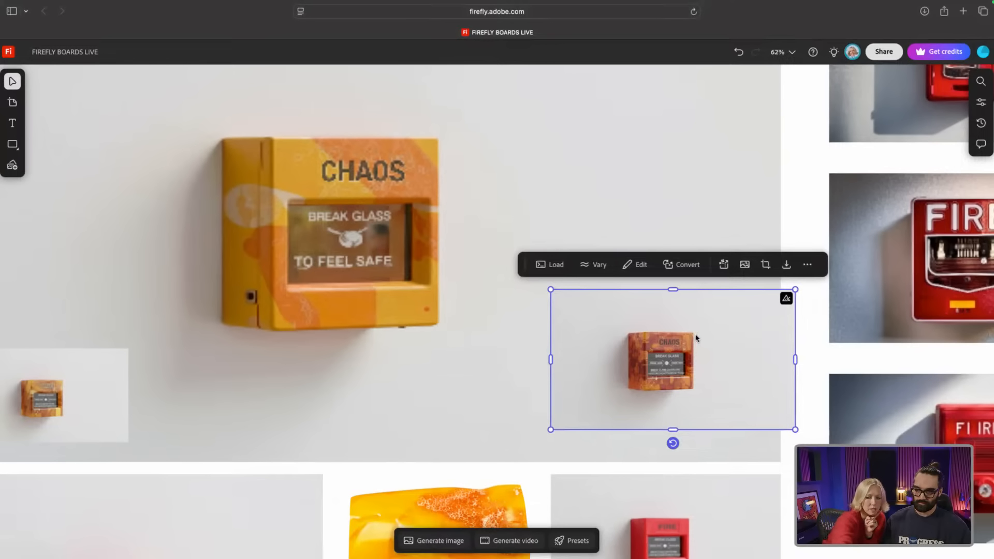
pyautogui.moveTo(785, 298)
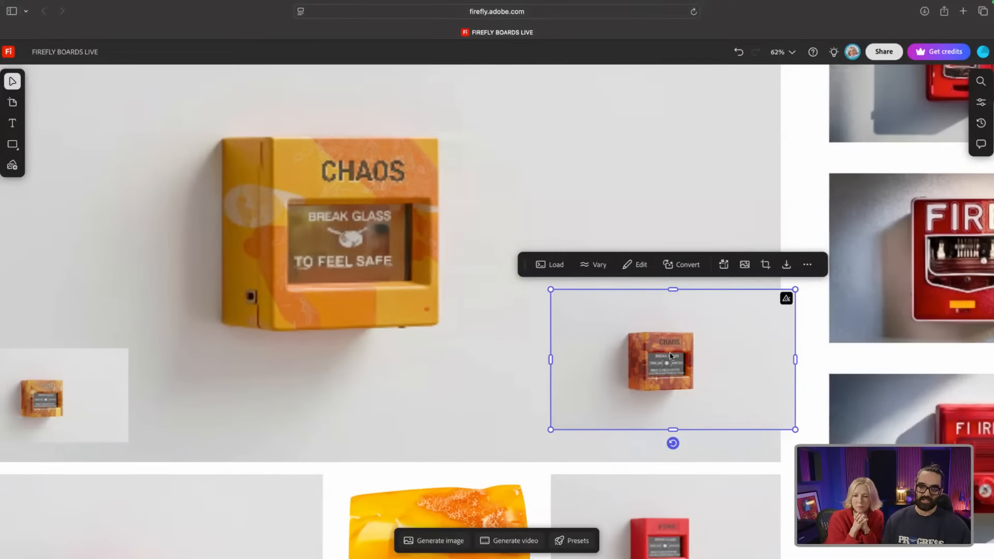
pyautogui.click(315, 186)
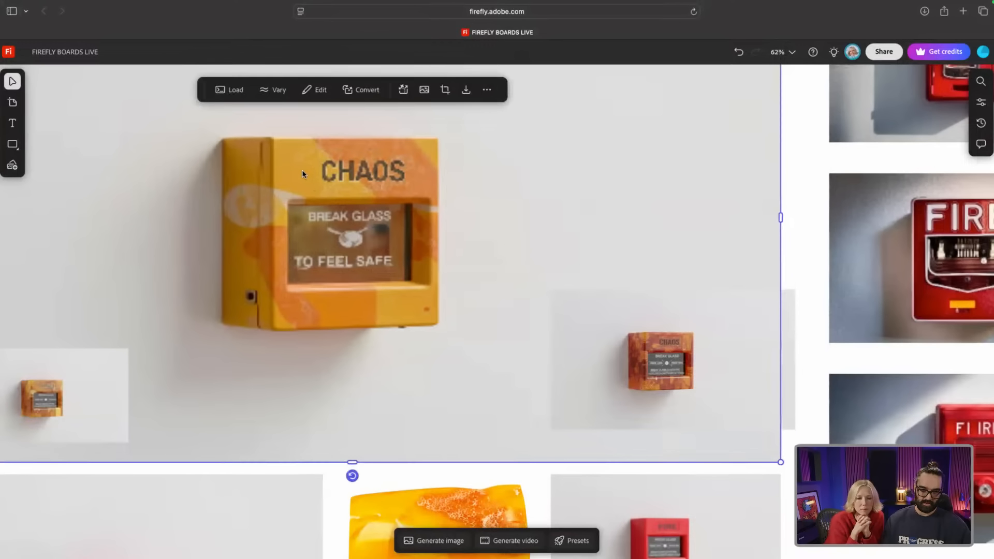
# Step: Scroll down the board to the grid of orange and yellow CHAOS alarm variations
pyautogui.scroll(-5, 303, 174)
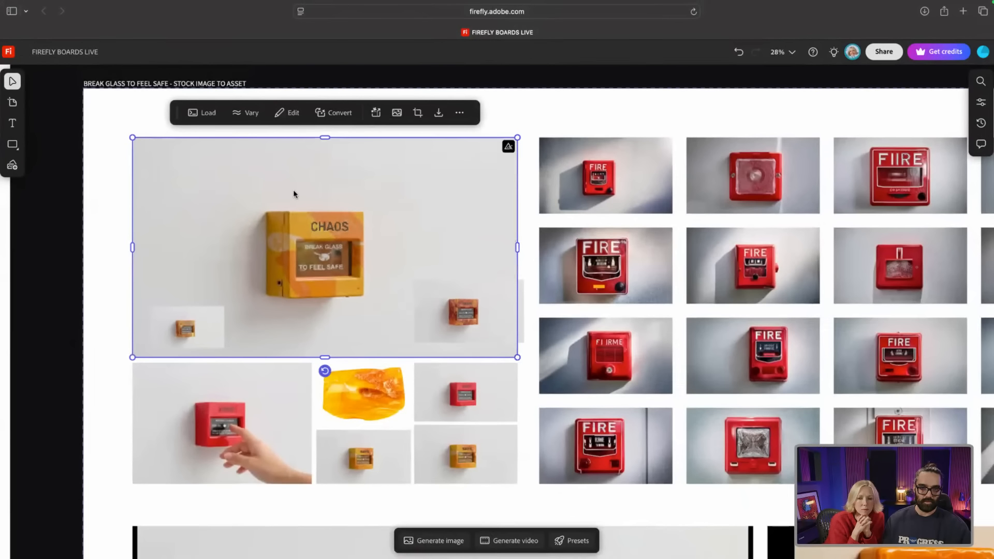
pyautogui.scroll(1, 293, 195)
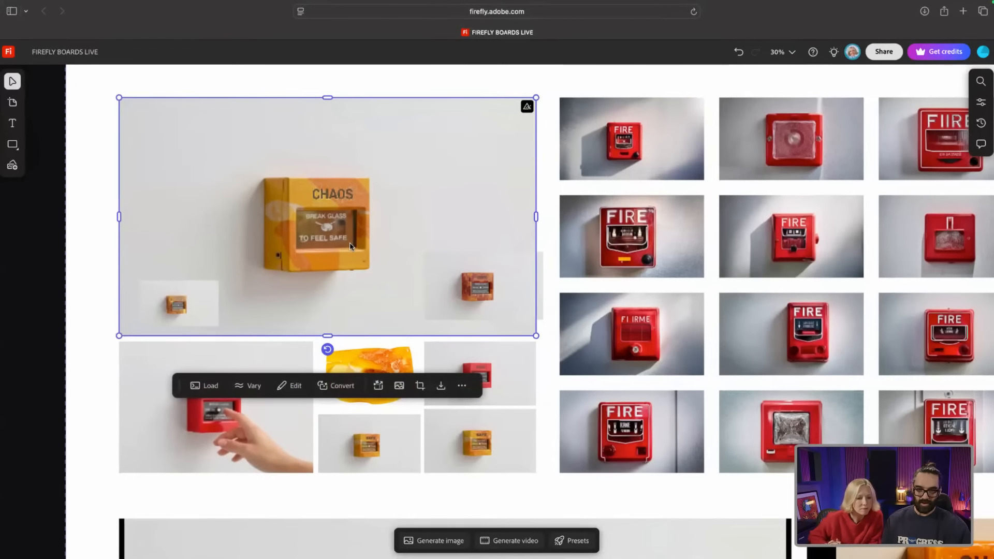
pyautogui.scroll(-2, 335, 250)
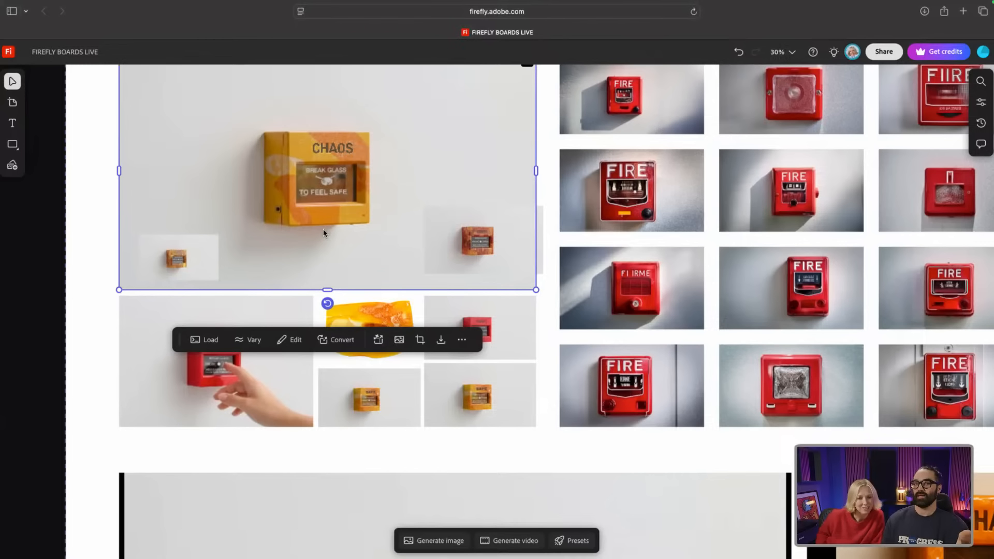
pyautogui.scroll(-2, 323, 232)
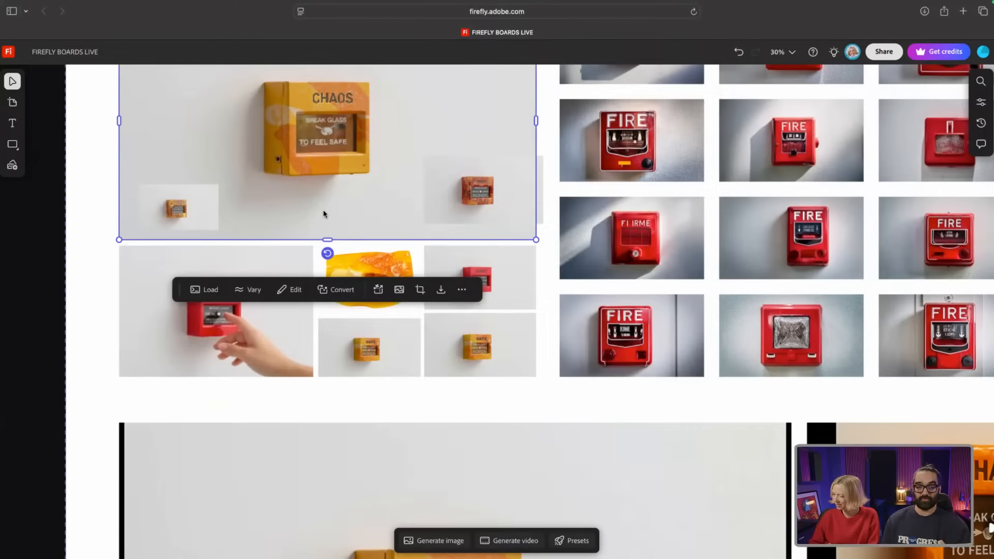
pyautogui.scroll(-6, 324, 214)
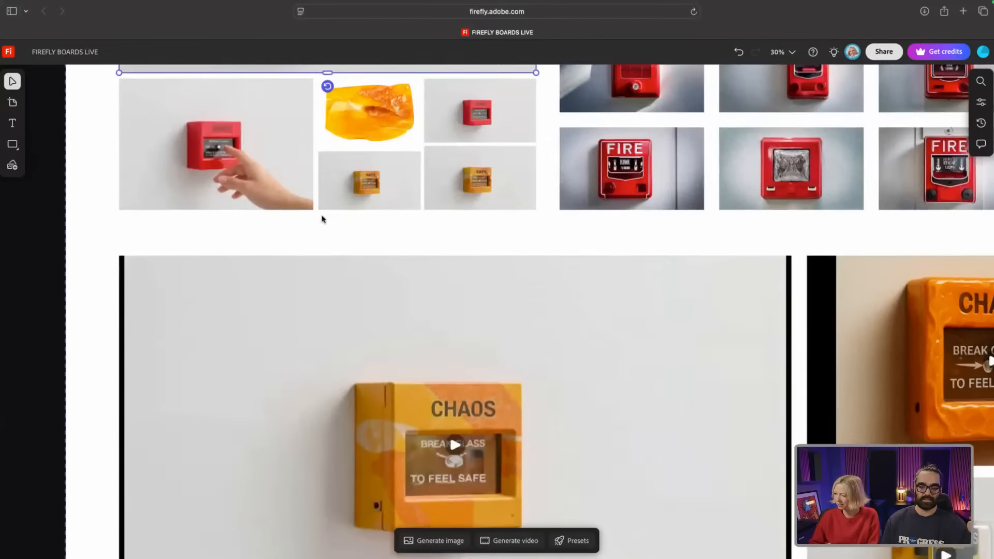
pyautogui.scroll(-9, 321, 219)
pyautogui.scroll(-10, 321, 219)
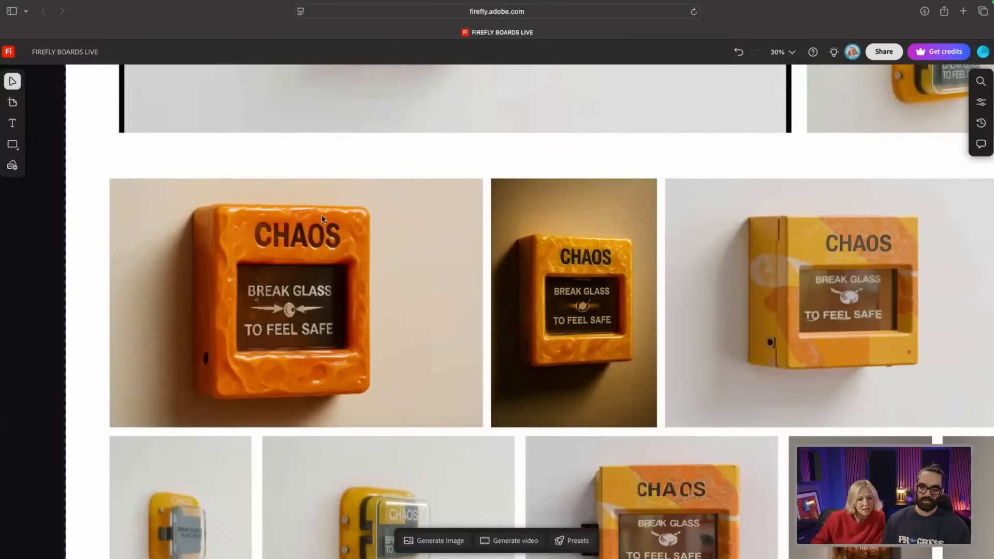
pyautogui.scroll(-2, 321, 219)
pyautogui.scroll(-3, 405, 215)
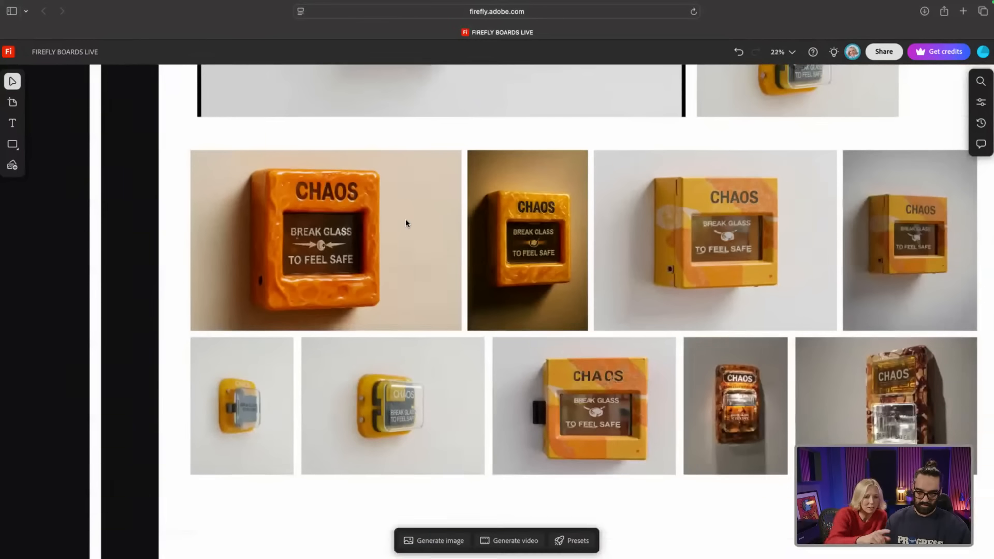
pyautogui.hscroll(2, 406, 219)
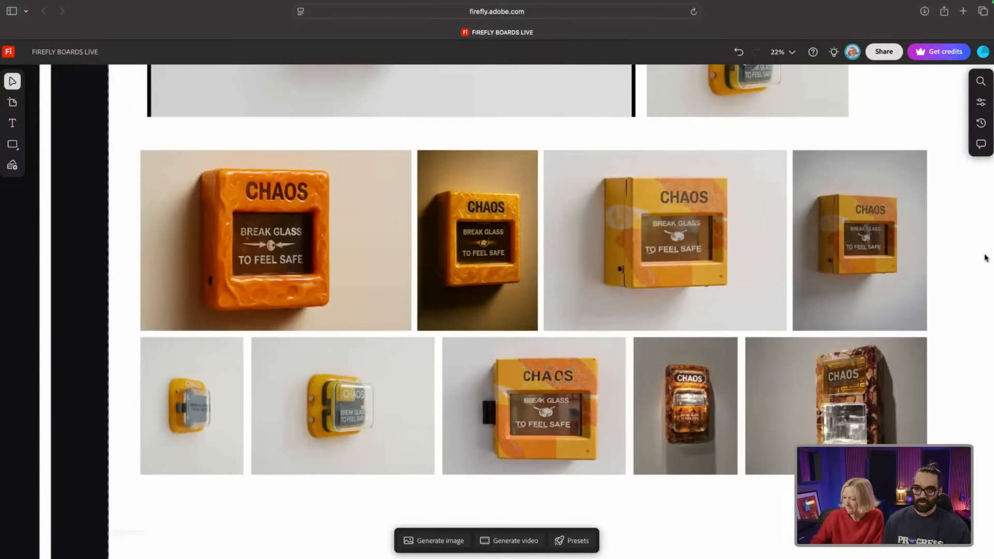
pyautogui.click(857, 253)
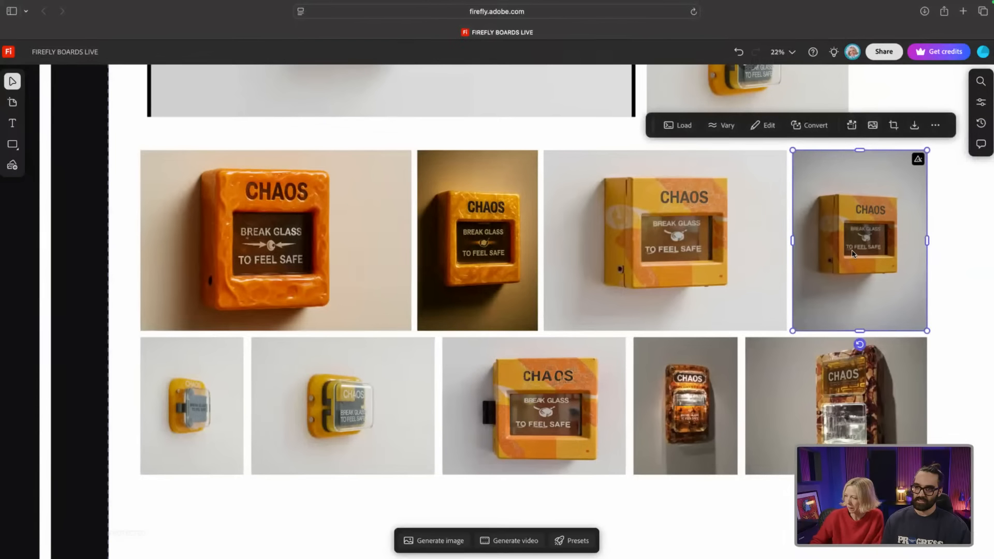
pyautogui.click(473, 252)
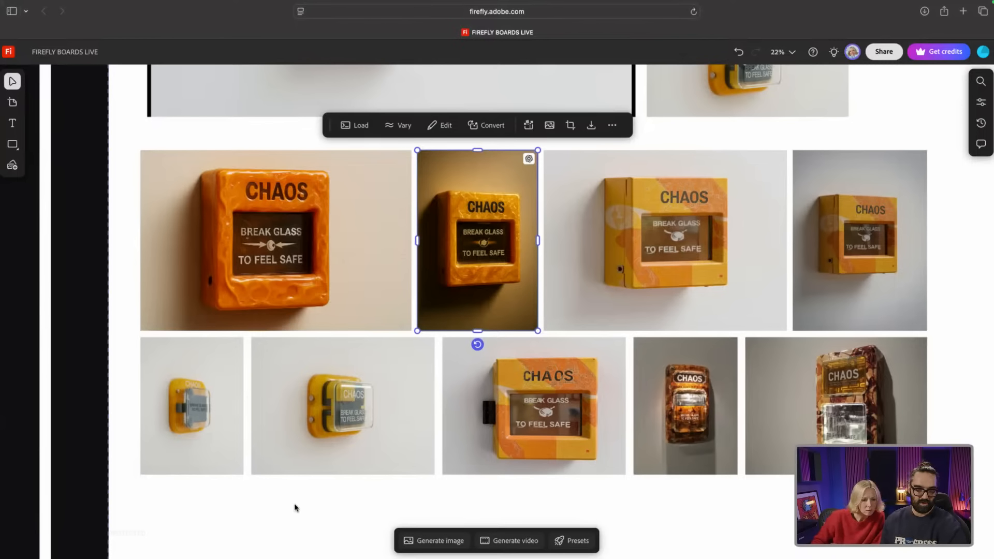
pyautogui.click(245, 464)
pyautogui.press('super+[')
pyautogui.press('super+z')
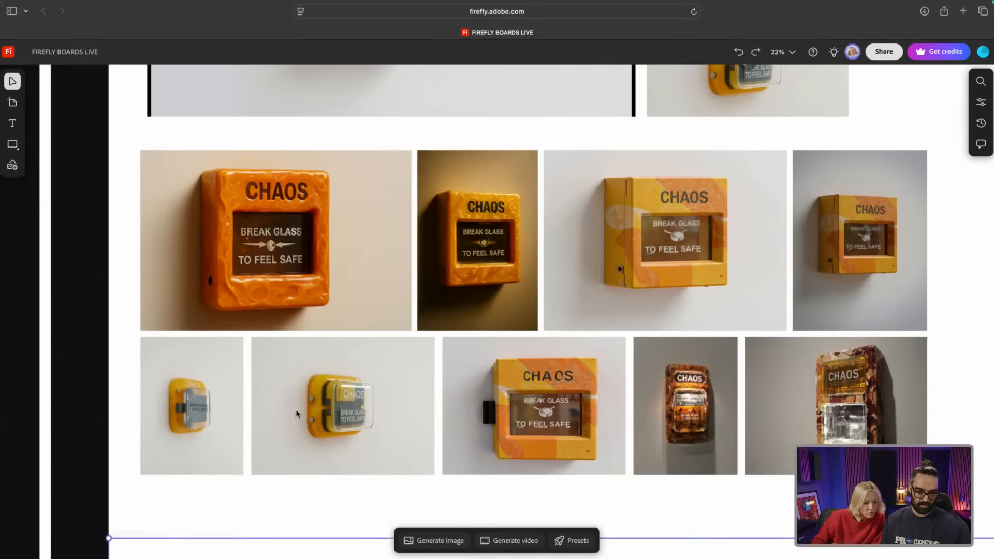
pyautogui.click(296, 405)
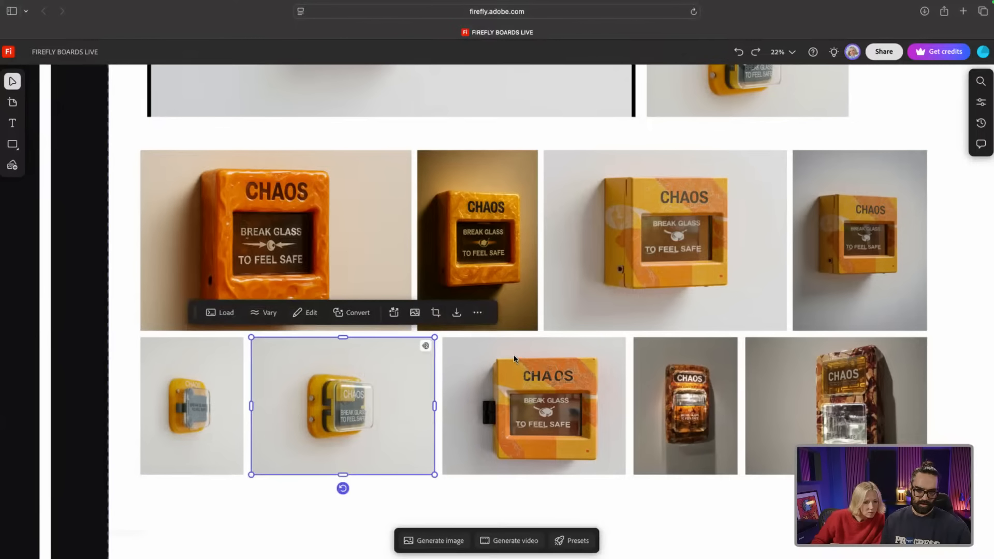
pyautogui.moveTo(426, 346)
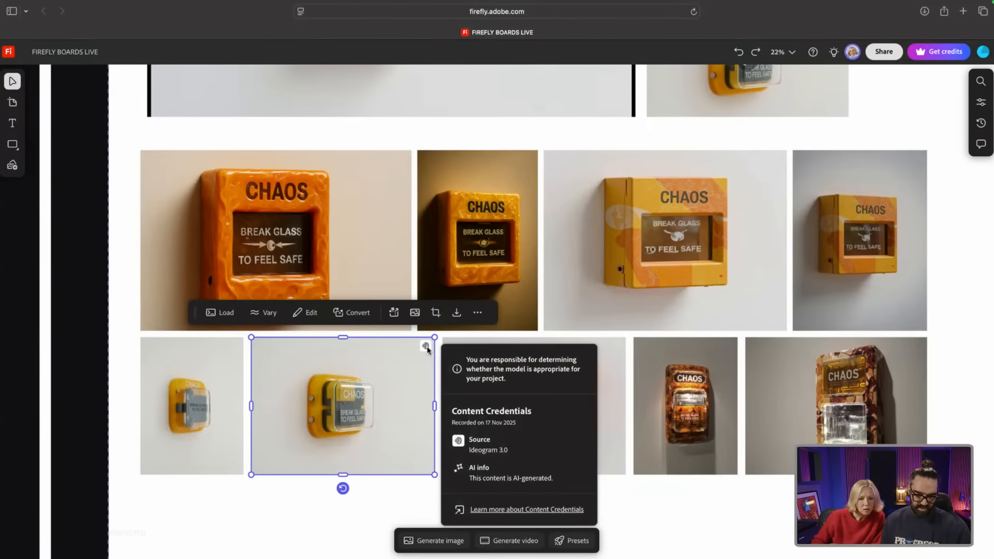
pyautogui.click(727, 347)
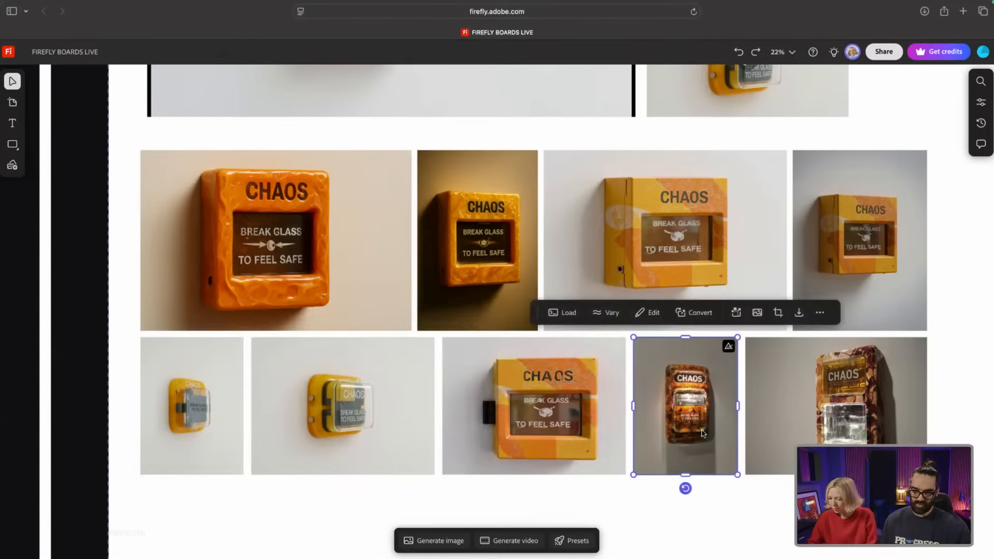
pyautogui.moveTo(728, 346)
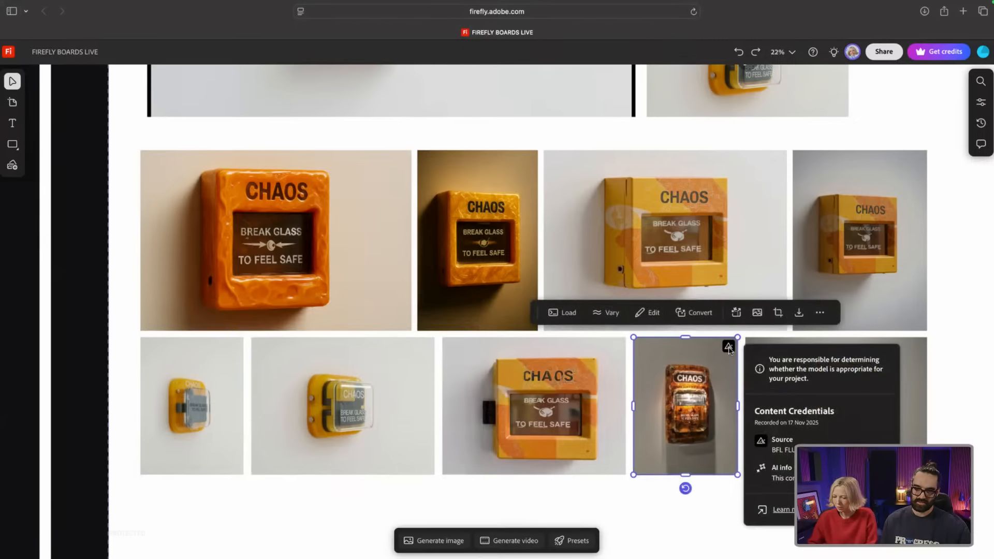
pyautogui.click(604, 487)
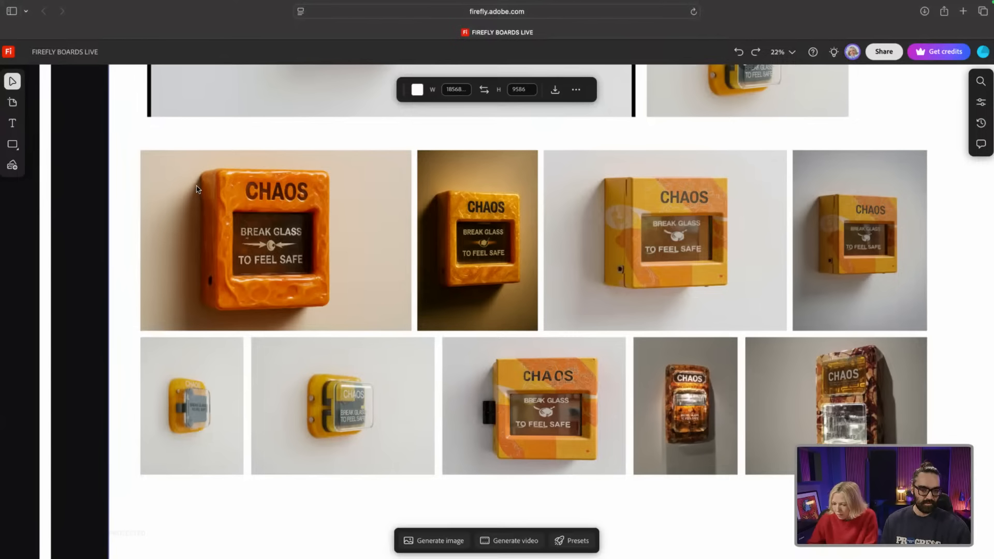
pyautogui.scroll(2, 196, 189)
pyautogui.scroll(4, 197, 189)
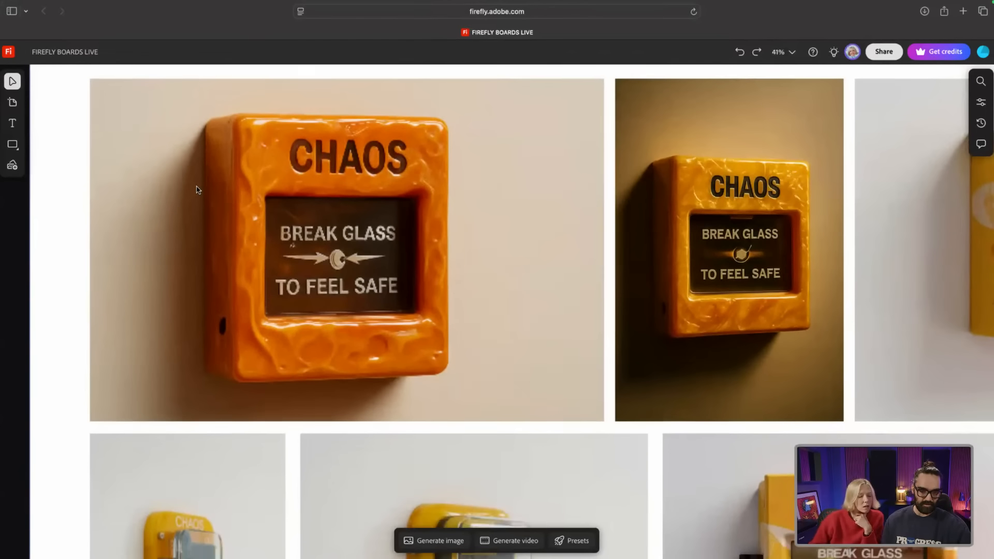
pyautogui.scroll(-2, 197, 190)
pyautogui.scroll(-1, 197, 189)
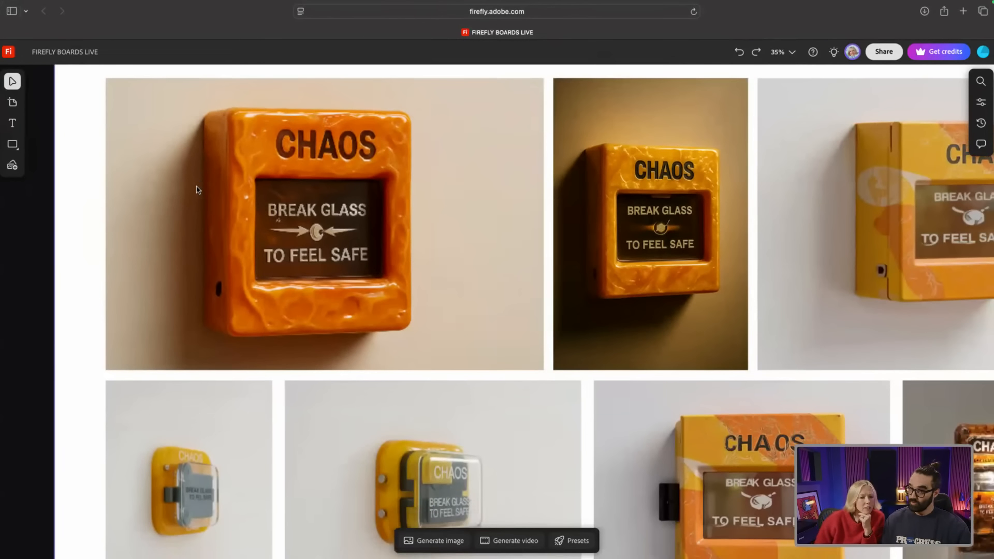
pyautogui.scroll(-2, 197, 189)
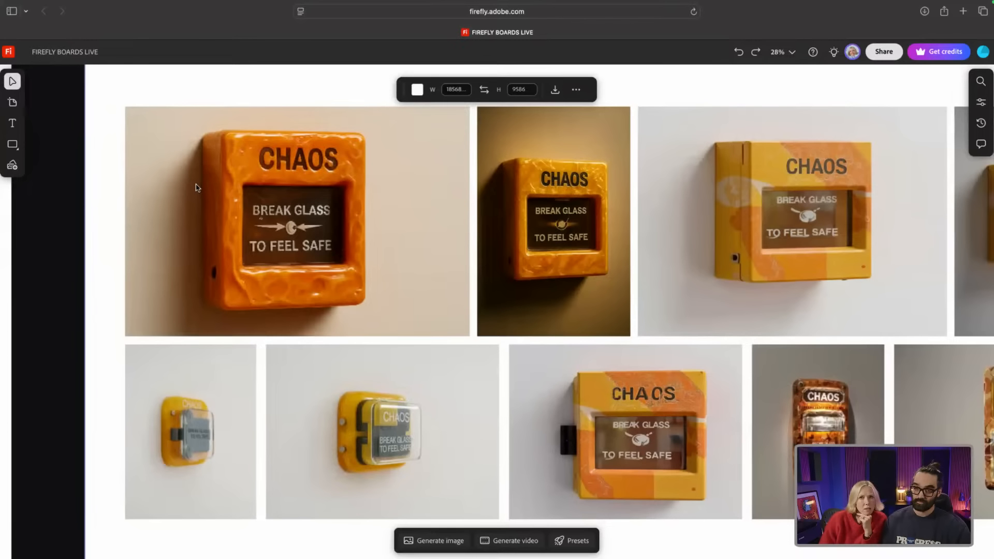
pyautogui.scroll(-2, 196, 188)
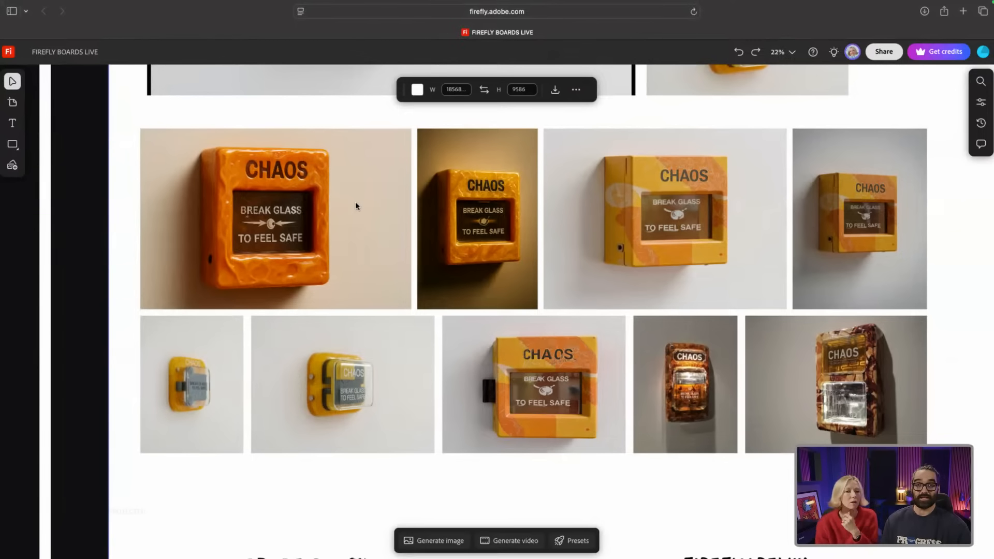
# Step: Scroll past the fire alarm grid to the Adobe Stock and Firefly Remix reference images
pyautogui.scroll(-2, 355, 204)
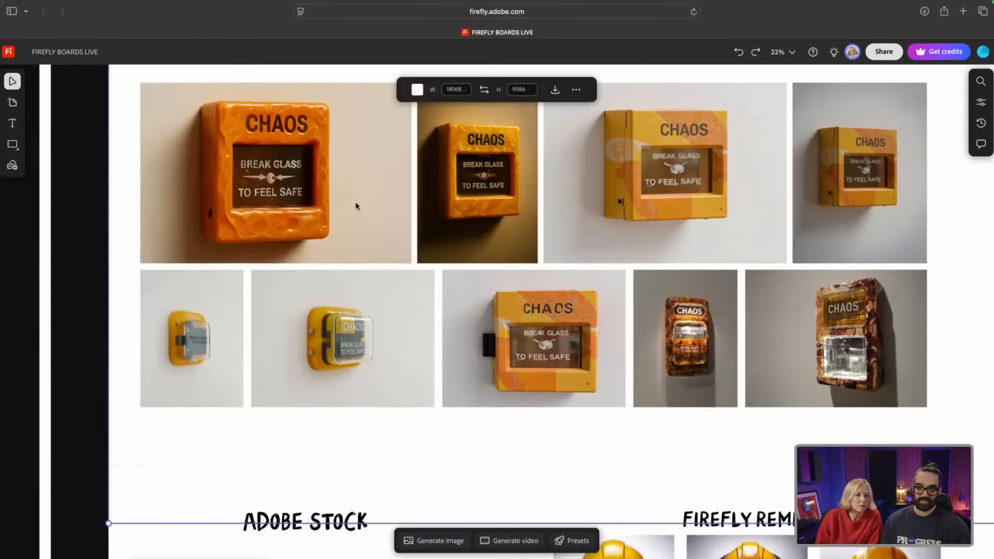
pyautogui.scroll(-4, 355, 205)
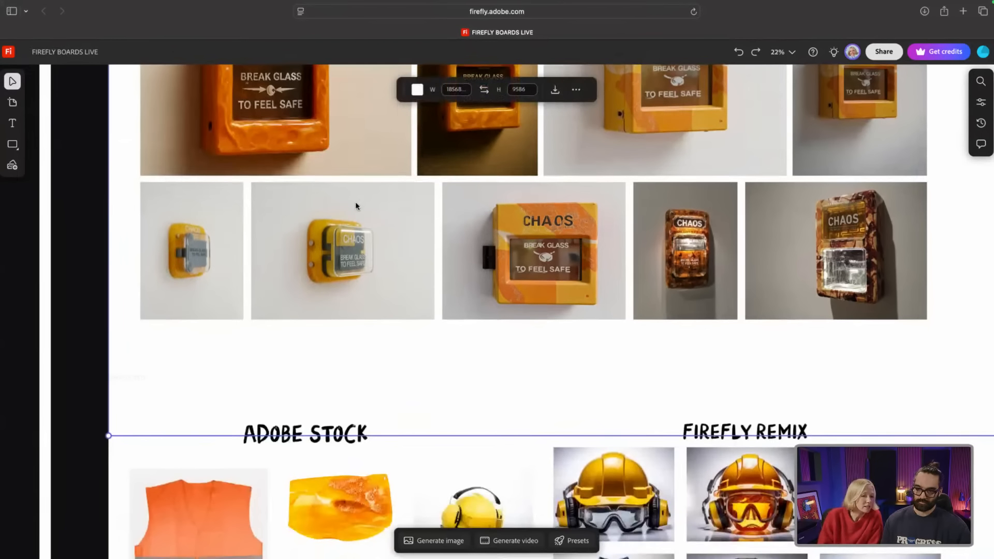
pyautogui.scroll(-5, 356, 201)
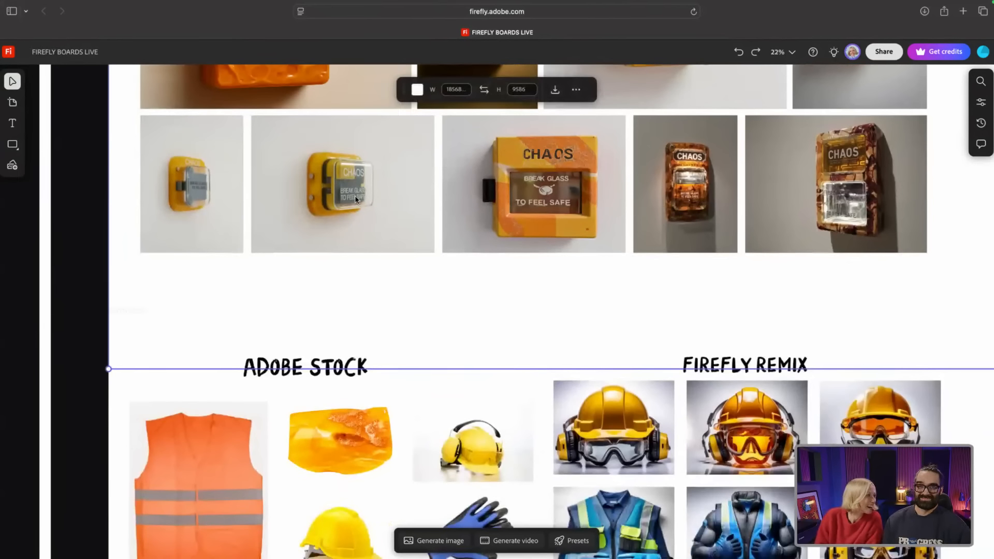
pyautogui.scroll(-8, 355, 200)
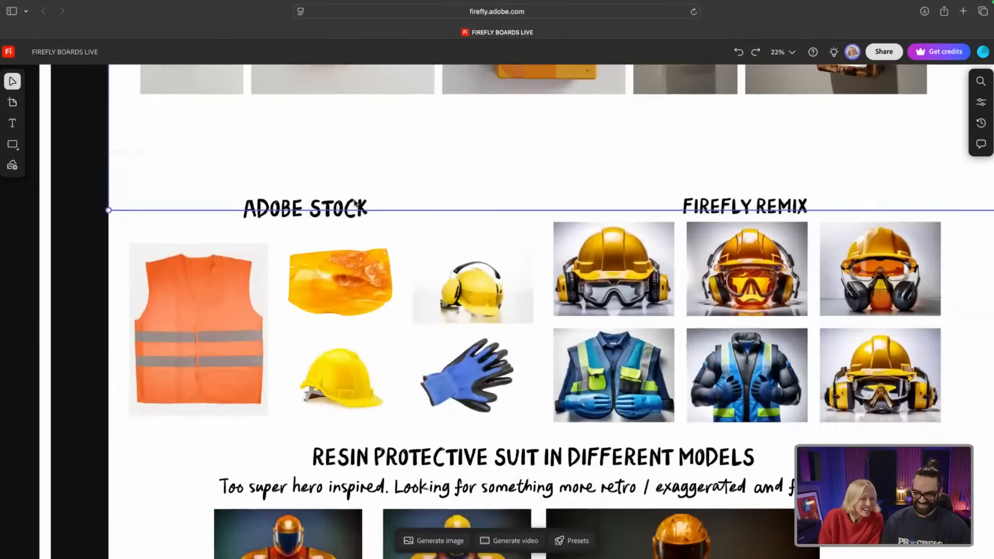
pyautogui.scroll(-3, 354, 198)
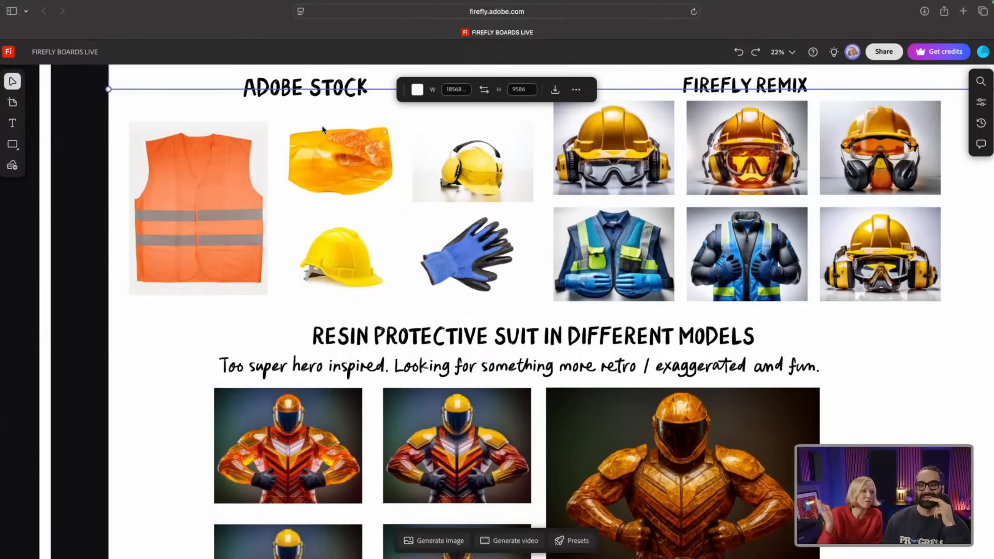
pyautogui.scroll(2, 324, 130)
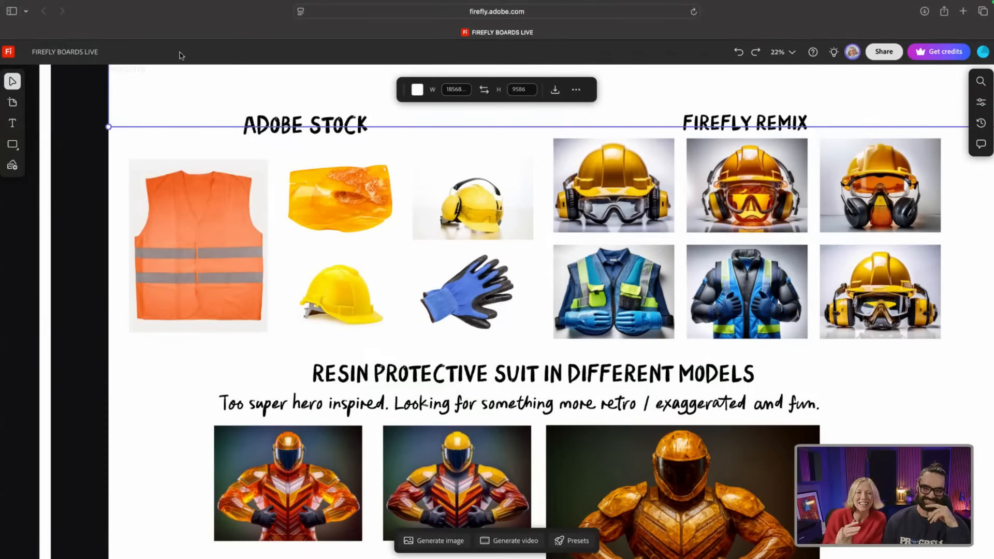
pyautogui.click(91, 135)
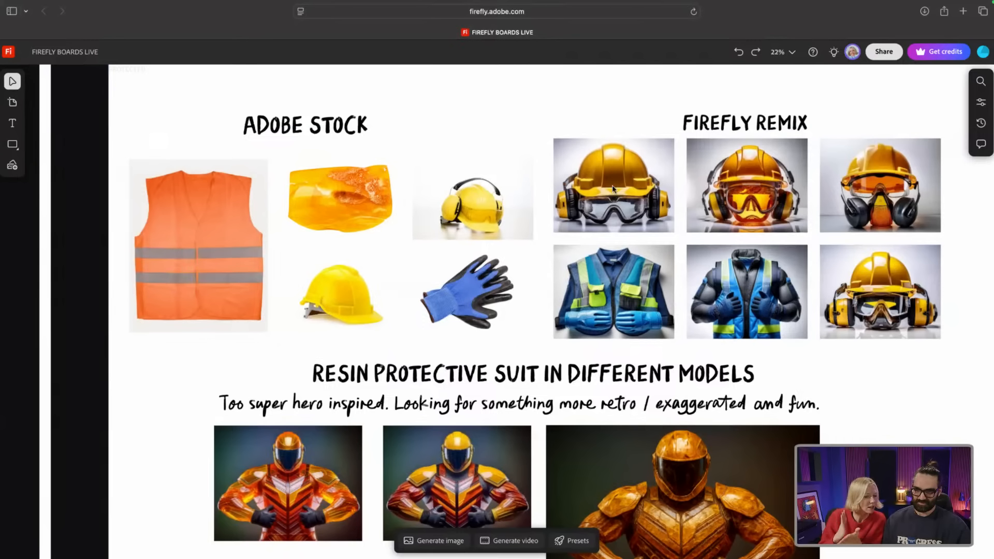
pyautogui.scroll(-1, 612, 188)
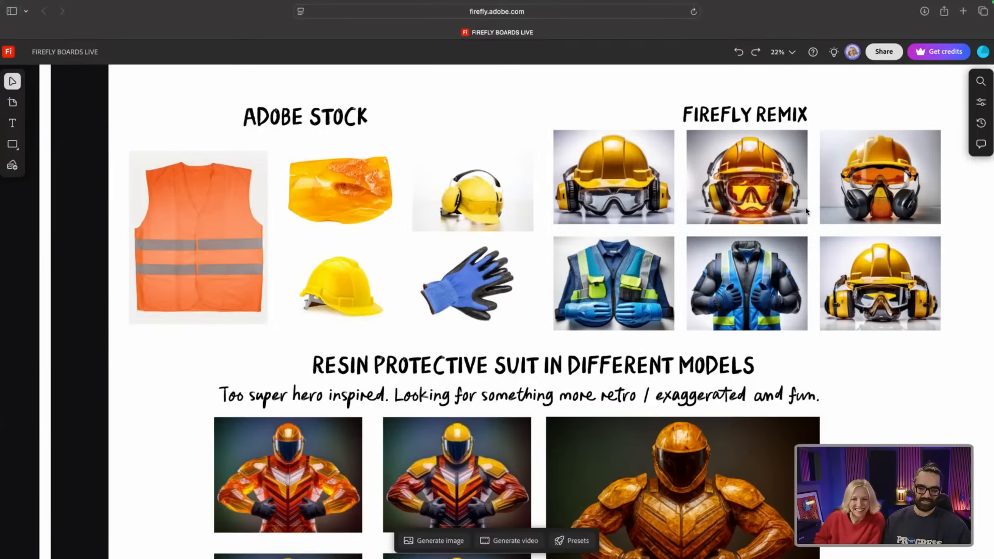
pyautogui.scroll(-1, 806, 212)
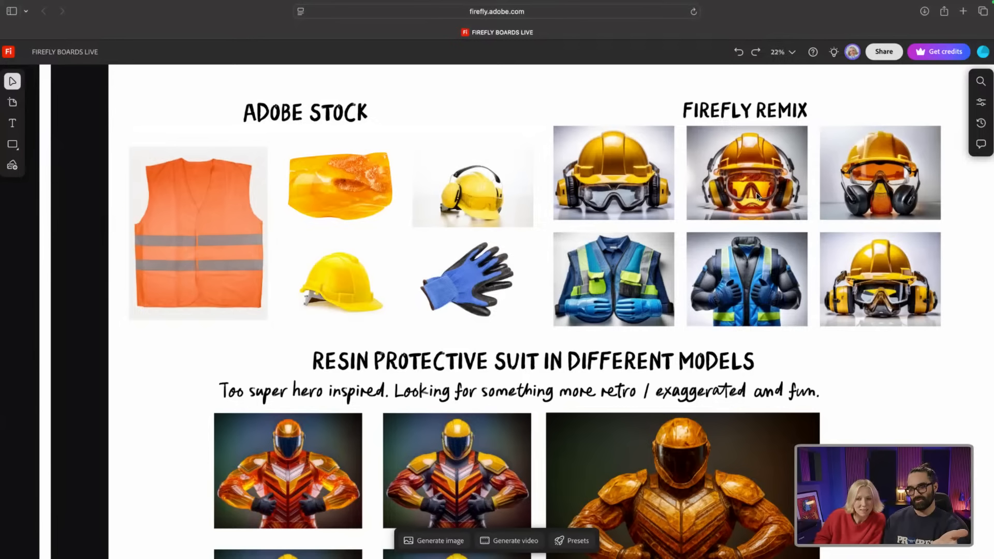
# Step: Scroll to the resin protective suit models and select the lower translucent amber suit
pyautogui.scroll(-5, 757, 196)
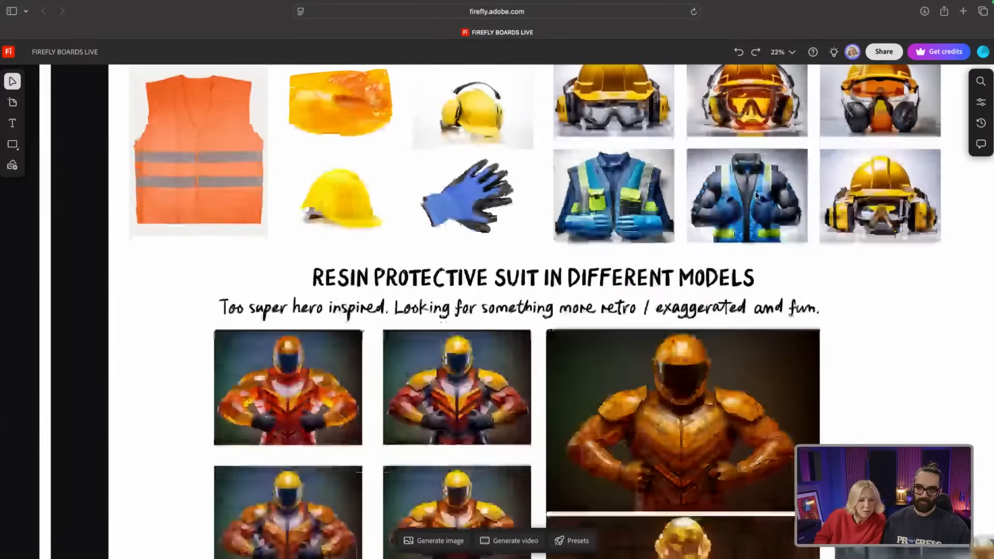
pyautogui.scroll(-5, 757, 196)
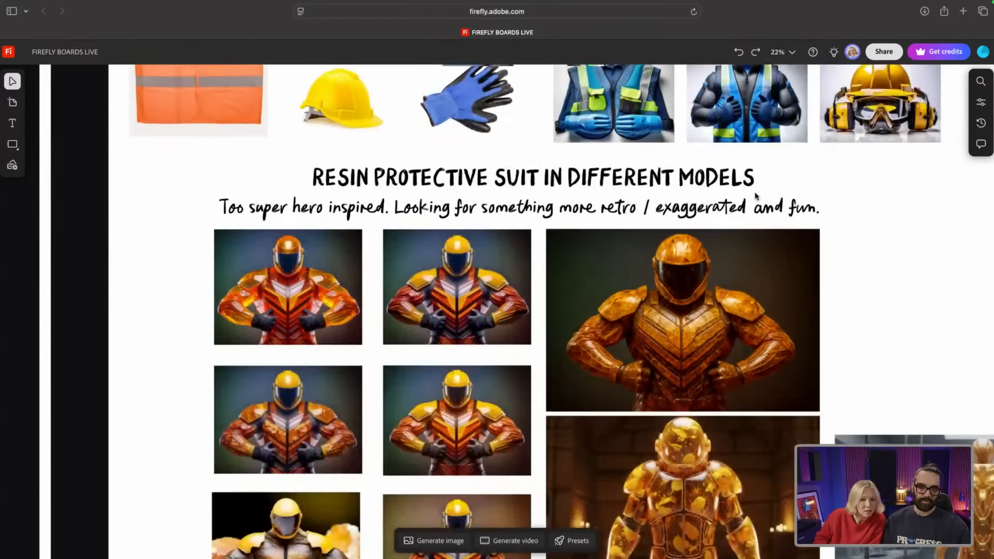
pyautogui.scroll(-2, 756, 196)
pyautogui.scroll(-2, 756, 196)
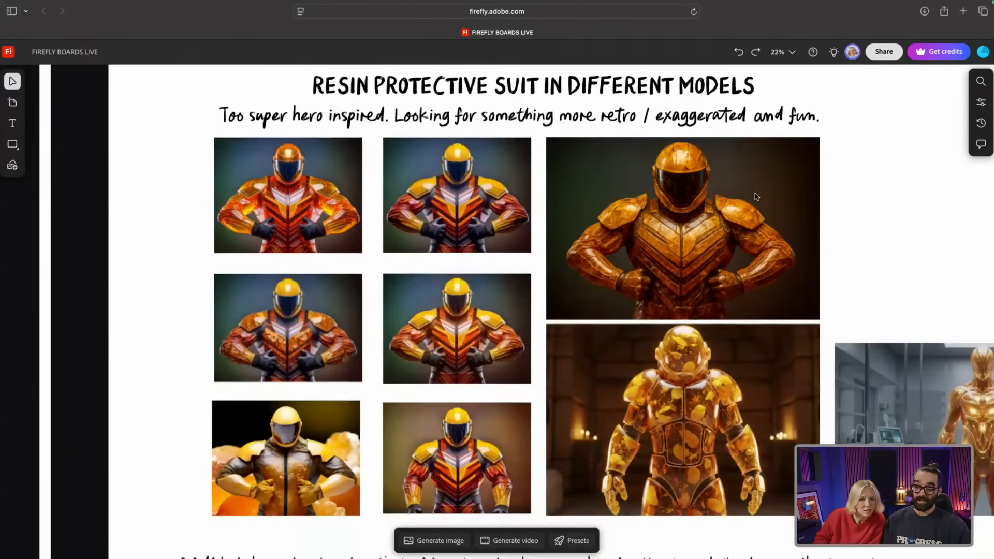
pyautogui.scroll(-1, 697, 308)
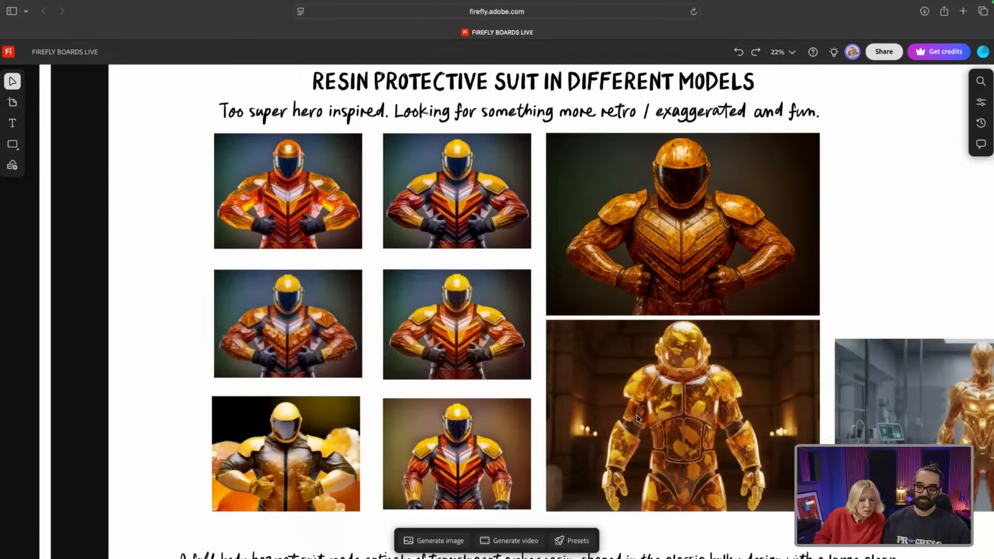
pyautogui.click(638, 418)
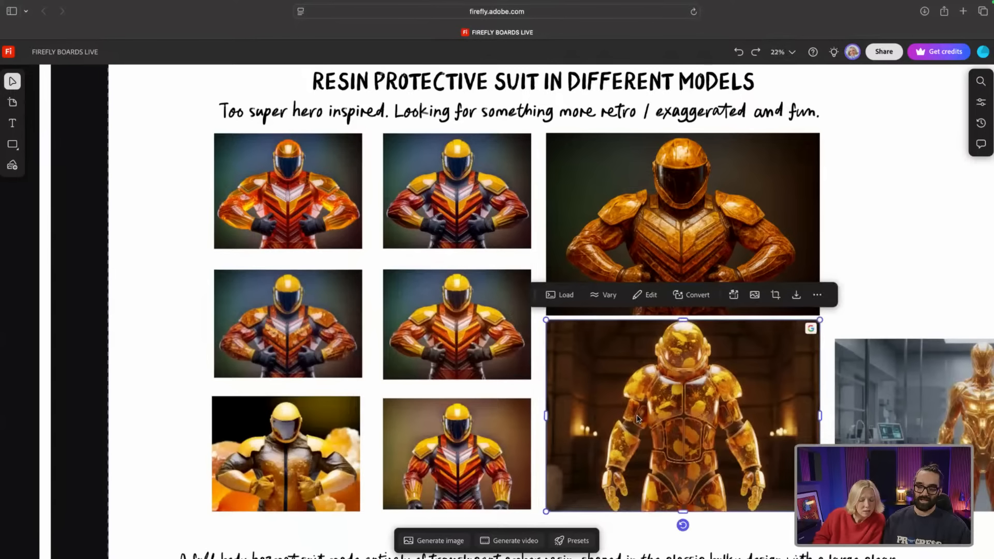
pyautogui.click(559, 296)
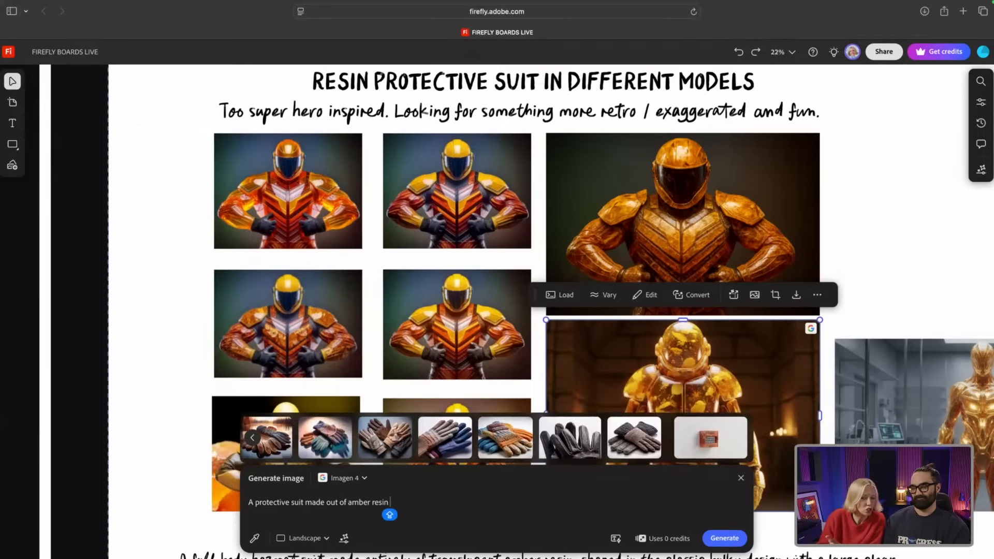
pyautogui.click(819, 306)
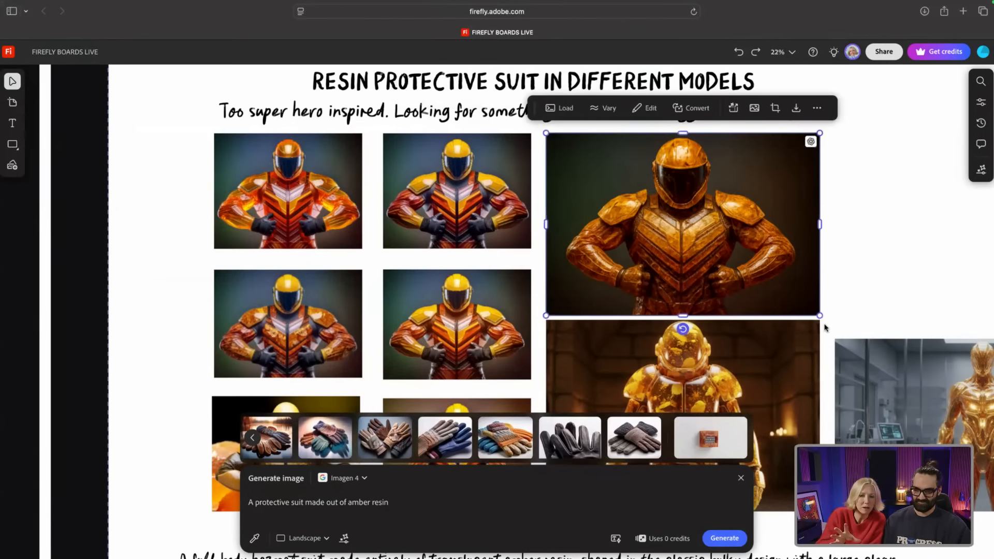
pyautogui.click(742, 480)
pyautogui.scroll(2, 754, 361)
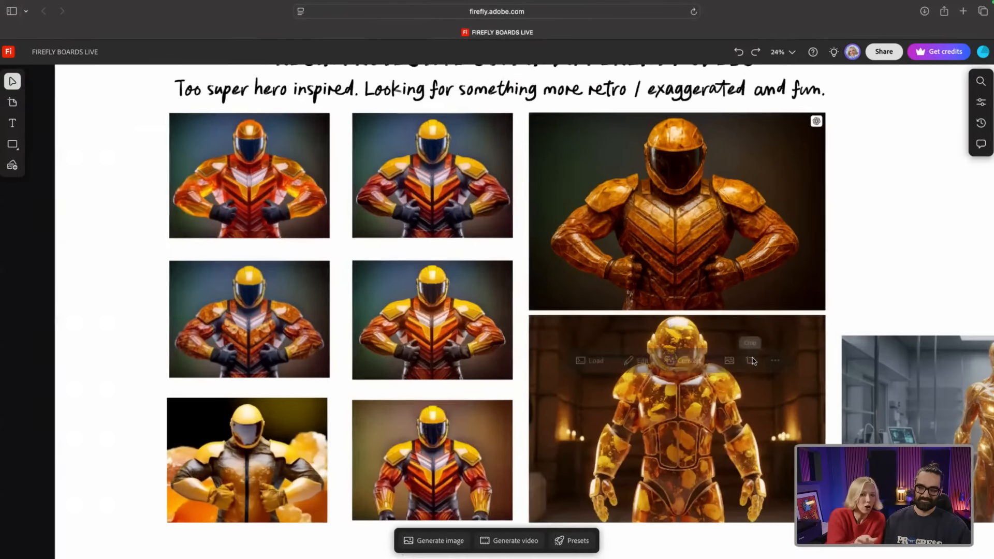
pyautogui.scroll(6, 753, 361)
pyautogui.scroll(-2, 751, 311)
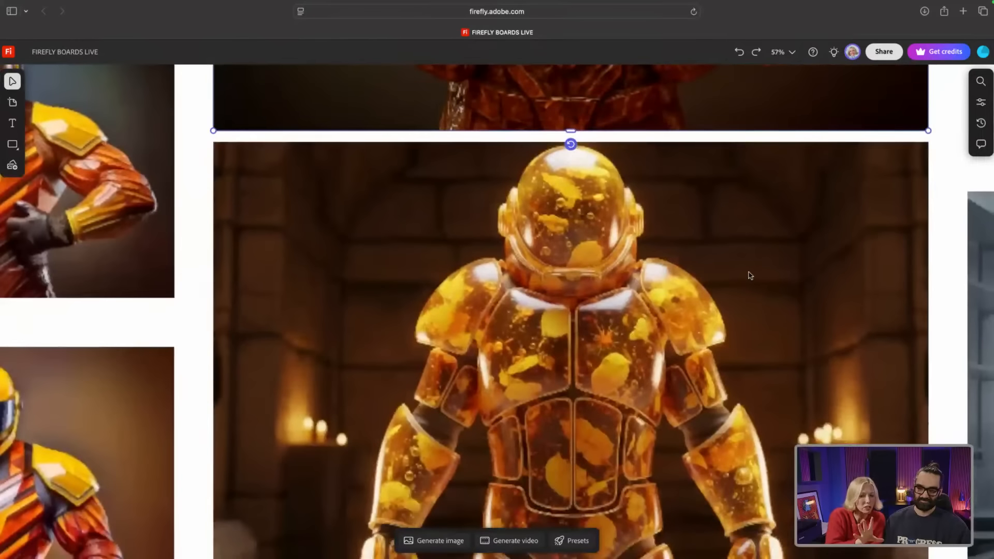
pyautogui.scroll(-5, 748, 274)
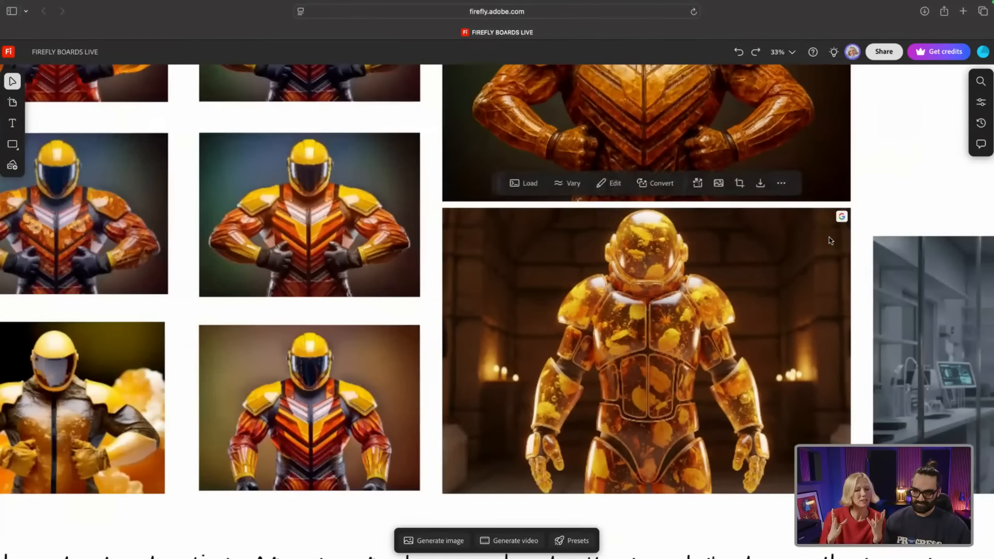
pyautogui.click(803, 256)
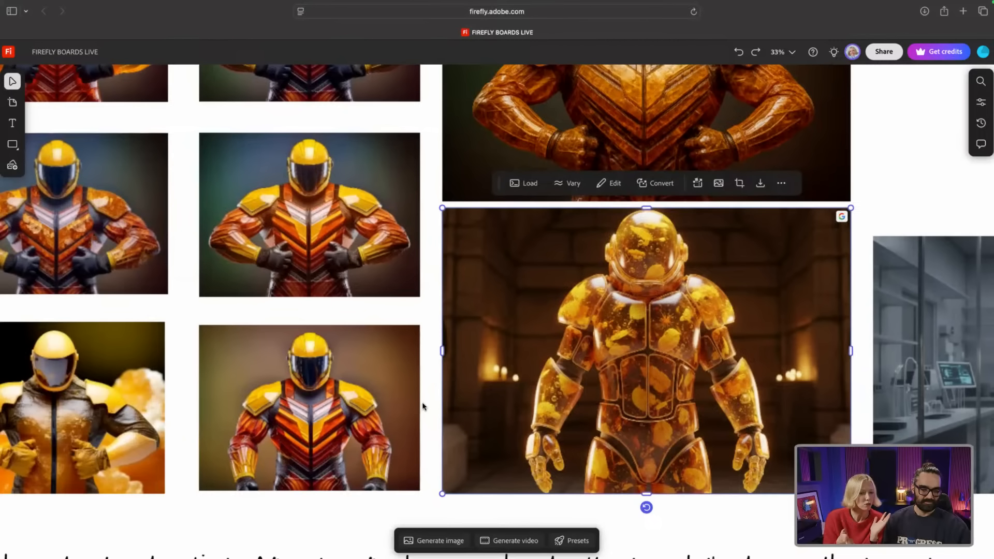
pyautogui.scroll(-2, 424, 404)
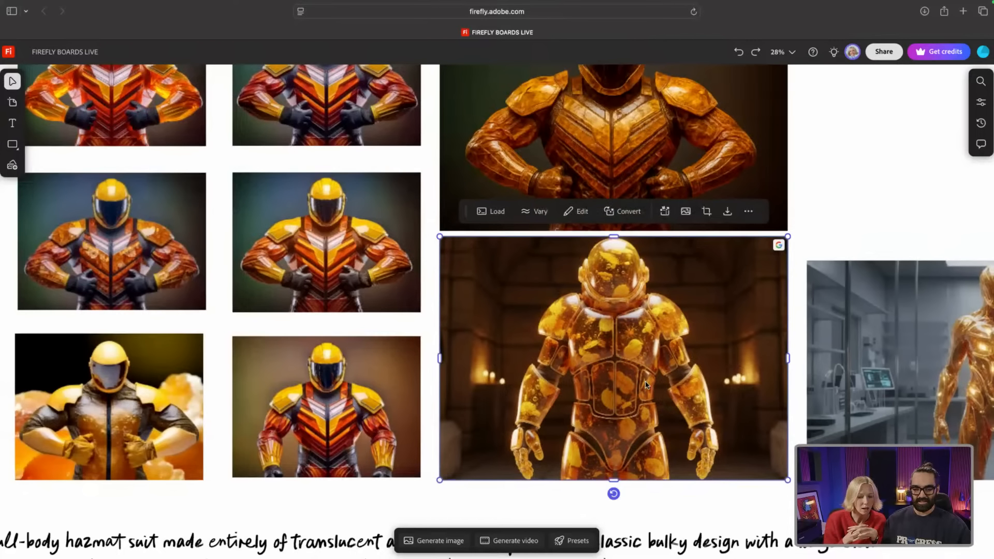
pyautogui.scroll(3, 645, 384)
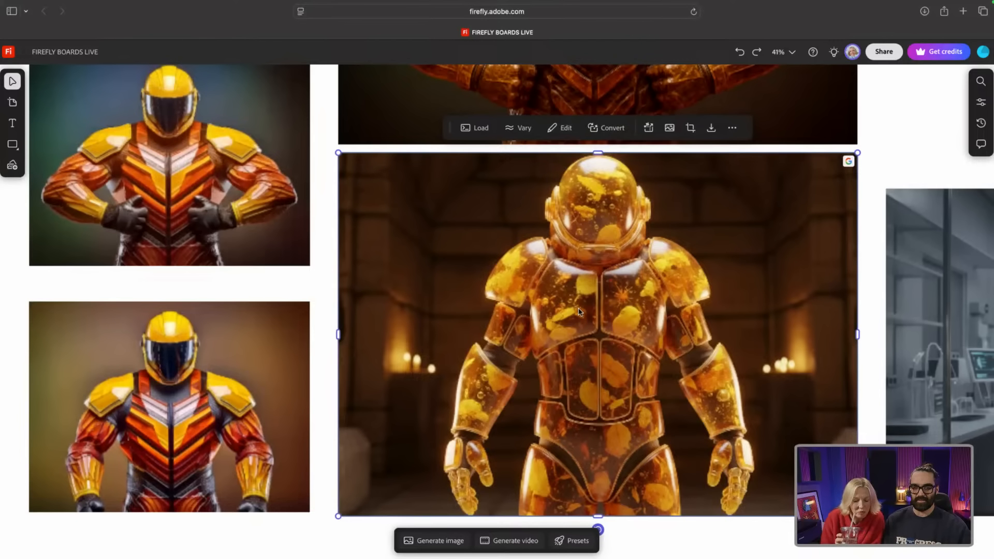
pyautogui.scroll(-1, 605, 340)
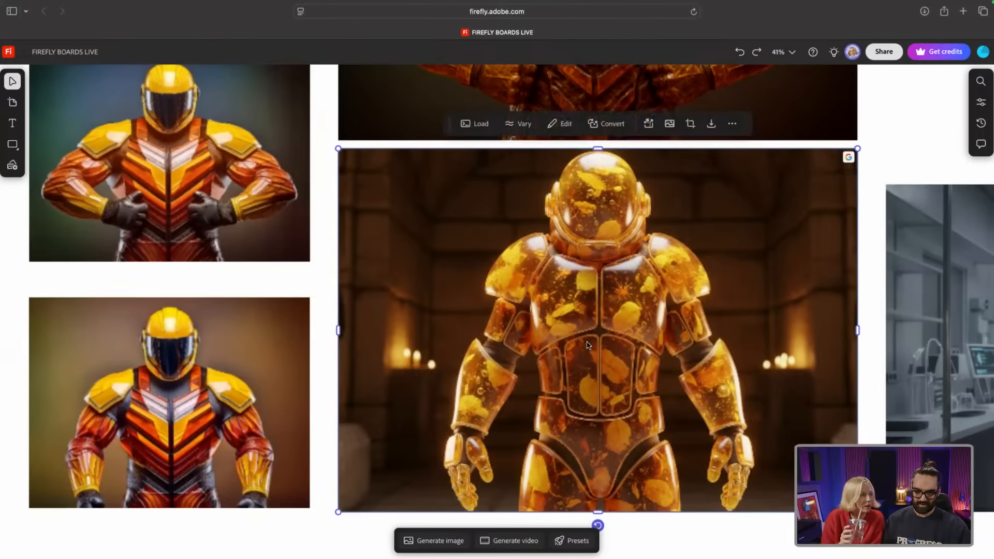
pyautogui.scroll(-5, 583, 345)
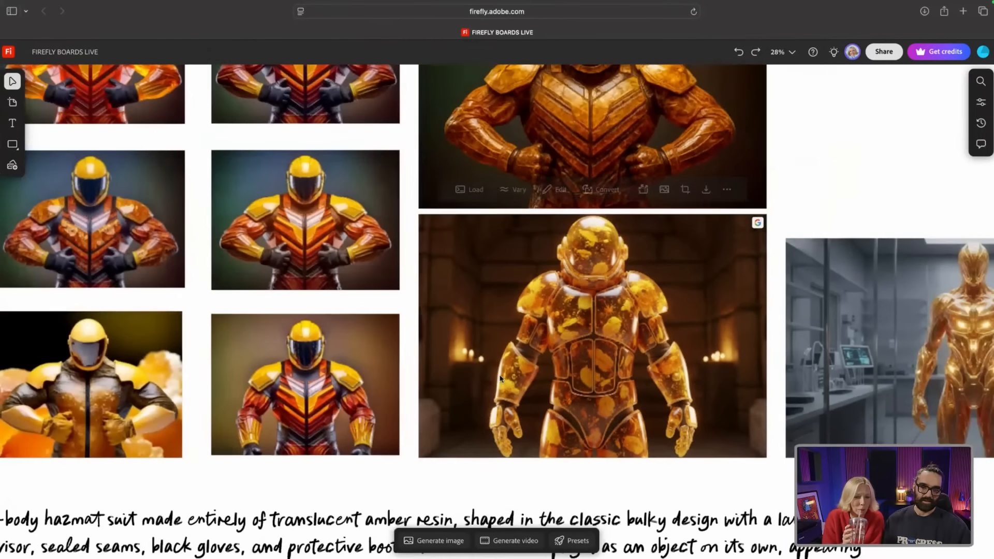
pyautogui.click(500, 379)
pyautogui.scroll(-1, 160, 369)
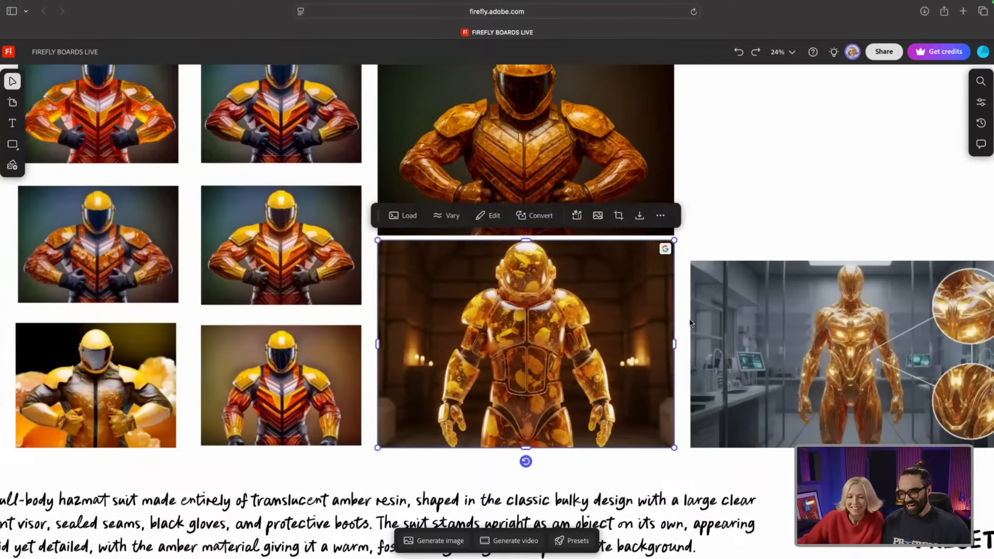
pyautogui.scroll(-5, 690, 323)
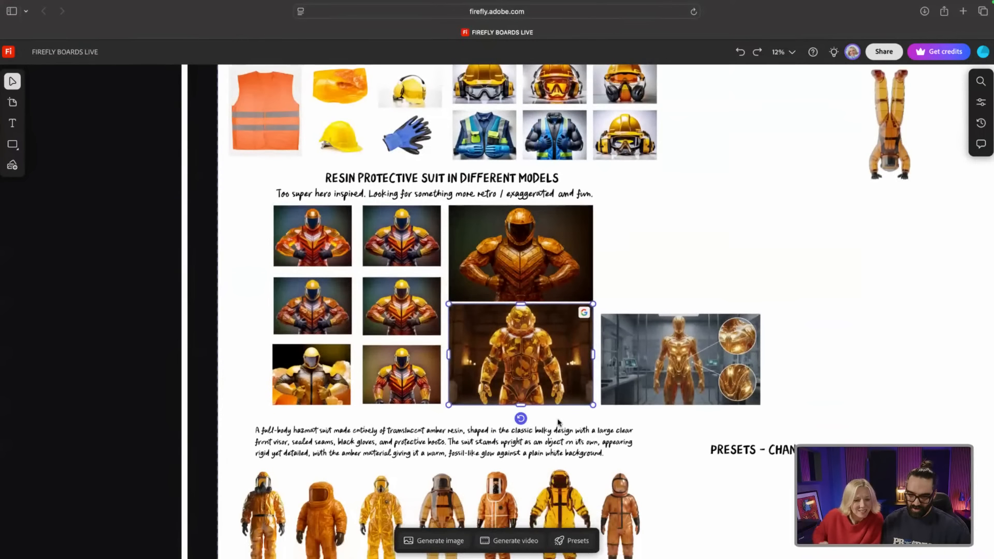
# Step: Scroll down to the row of seven amber hazmat suits and deselect the suit image
pyautogui.scroll(-3, 539, 430)
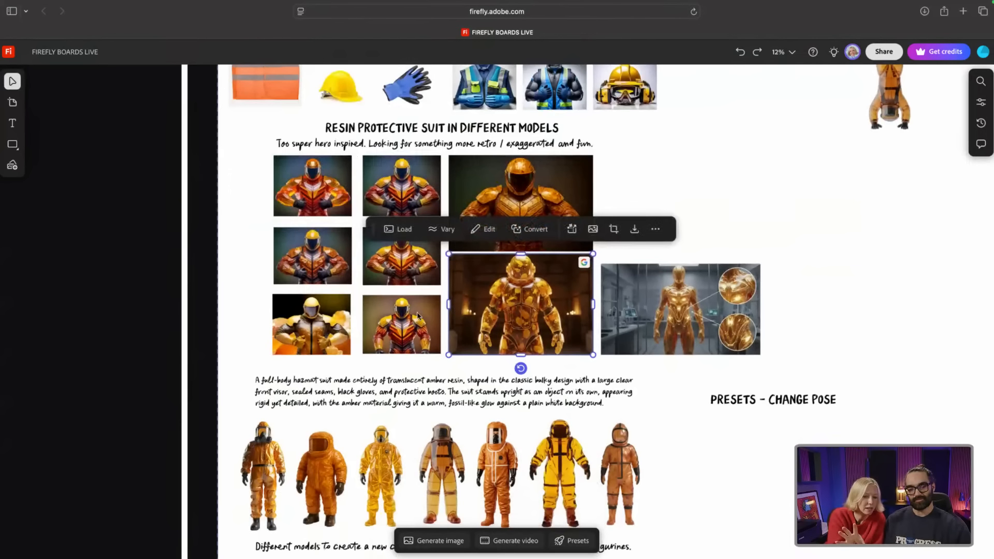
pyautogui.scroll(3, 478, 427)
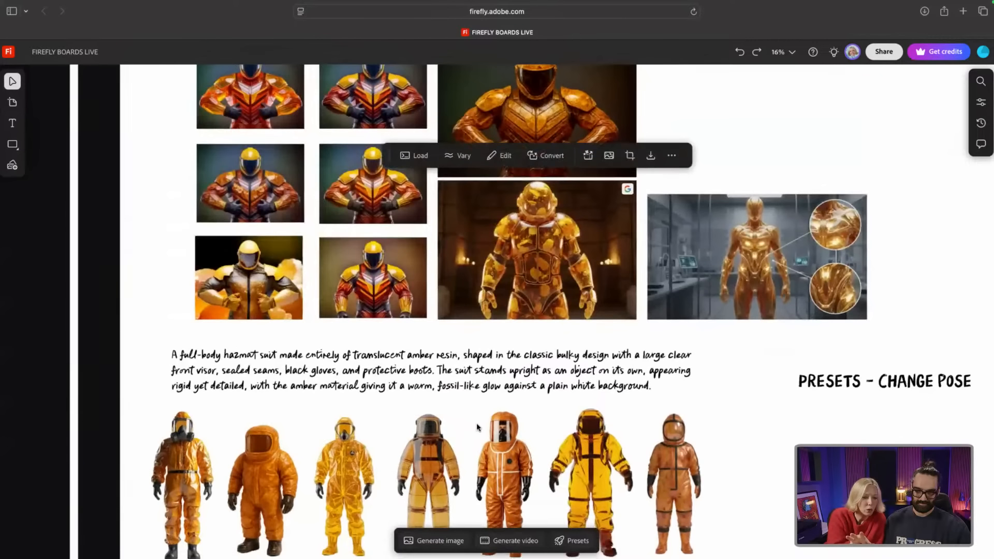
pyautogui.scroll(-5, 477, 427)
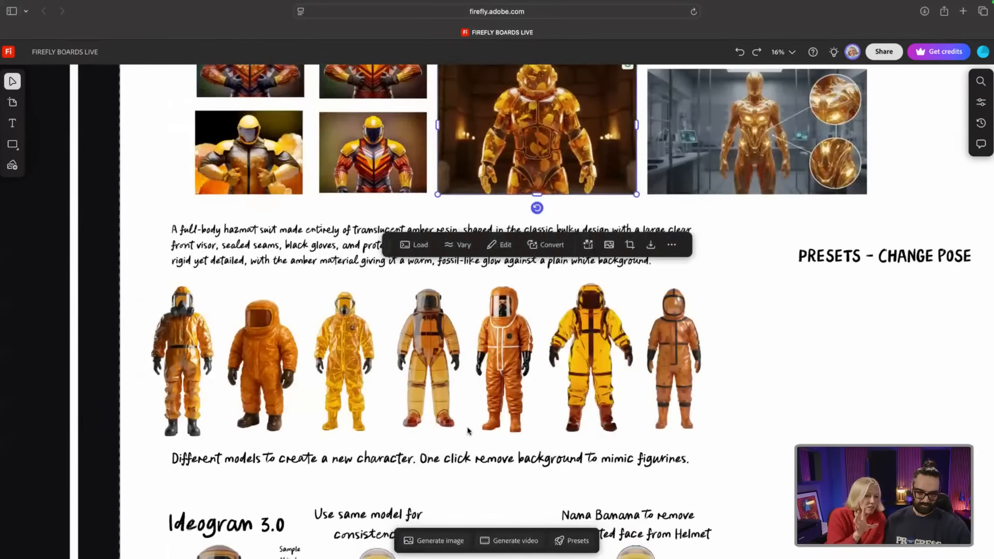
pyautogui.scroll(-2, 468, 430)
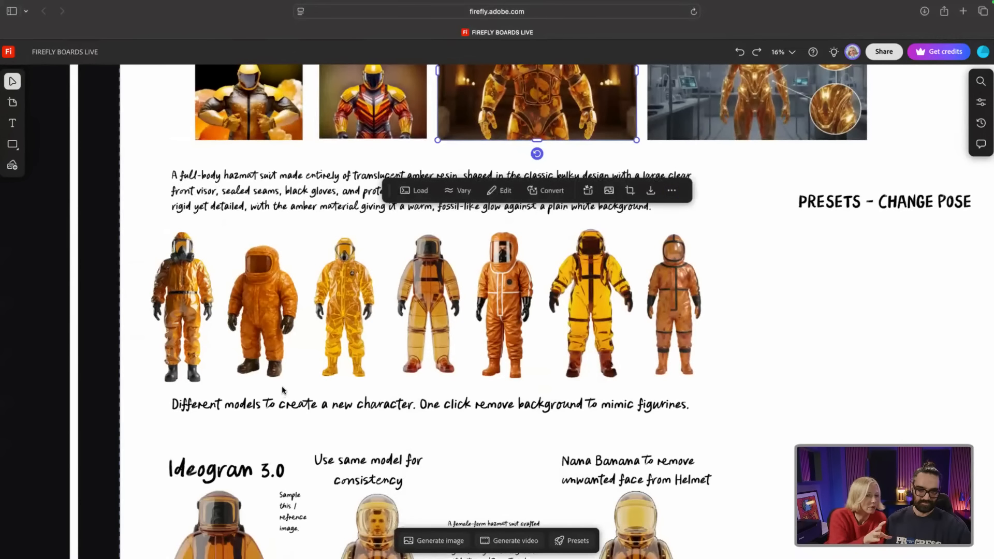
pyautogui.scroll(1, 283, 390)
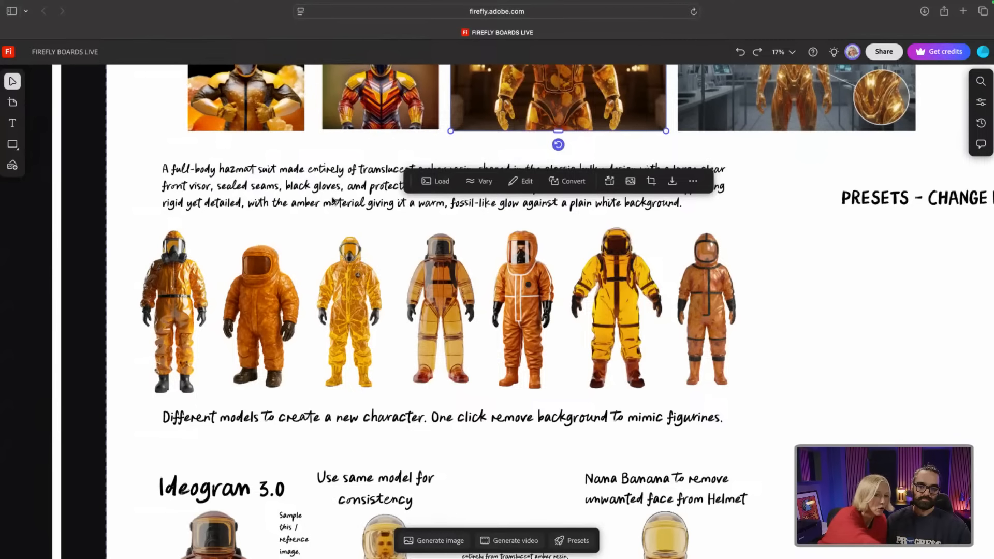
pyautogui.click(788, 238)
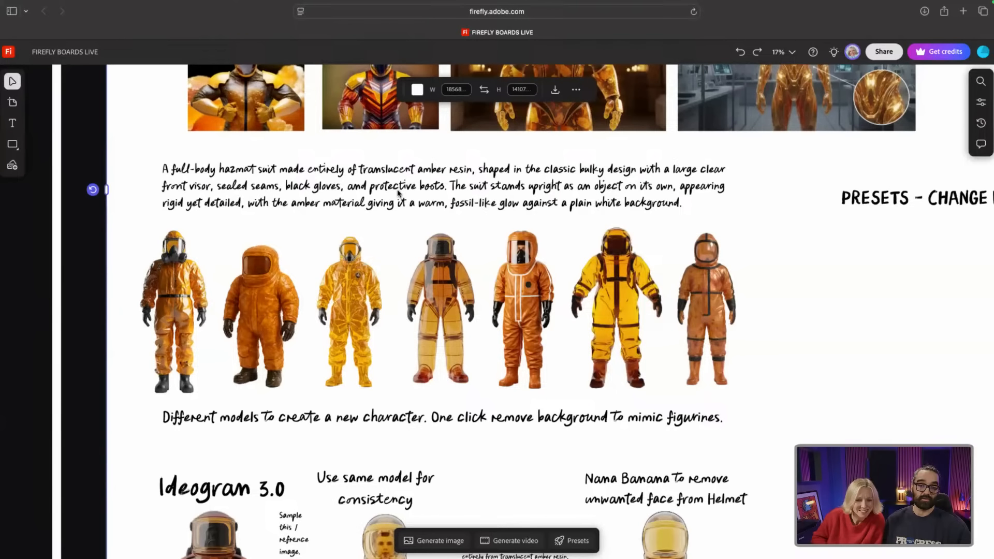
pyautogui.scroll(3, 401, 191)
# Step: Remove the background from the red-and-yellow suit figure, then select the hazmat suit images
pyautogui.click(378, 151)
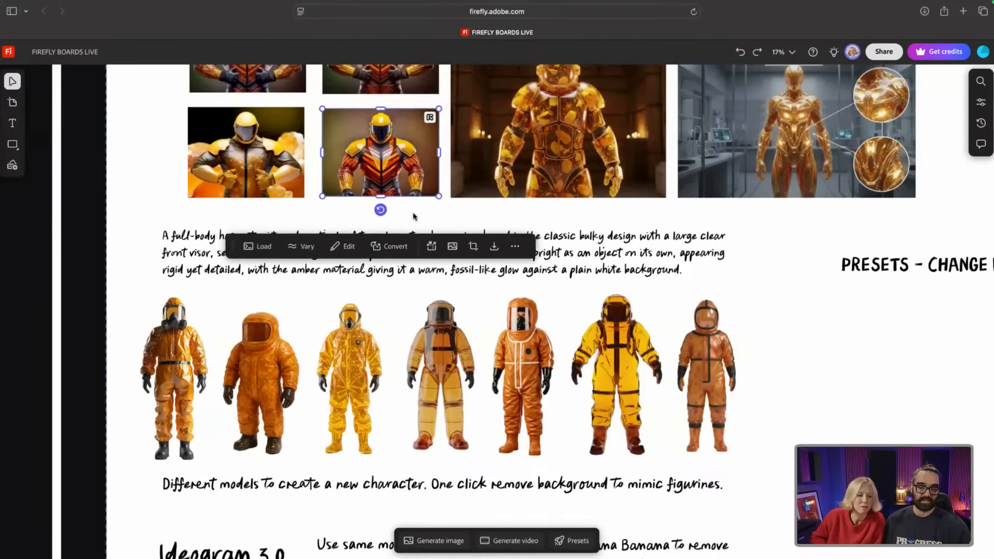
pyautogui.click(453, 248)
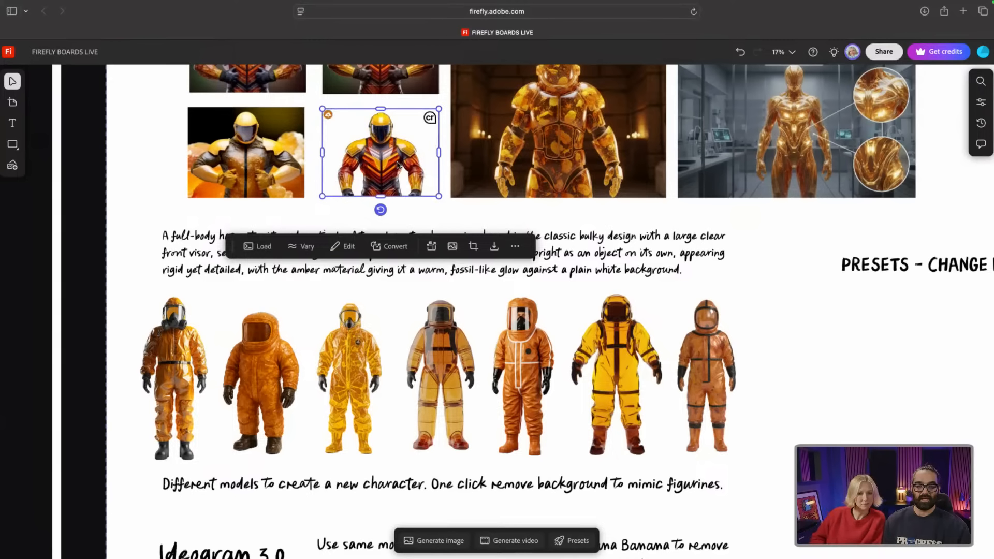
pyautogui.click(447, 365)
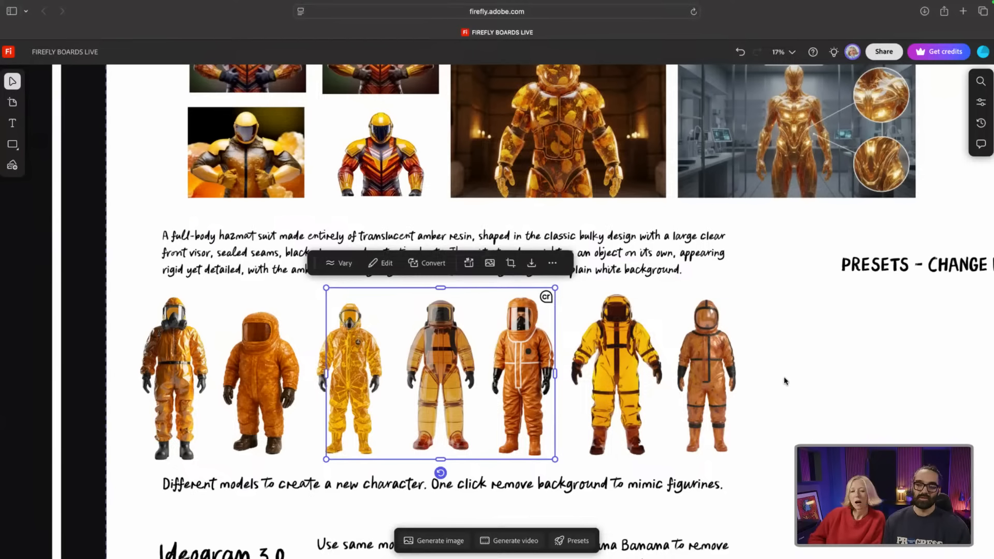
pyautogui.click(625, 378)
# Step: Review the Ideogram 3.0 and same-model hazmat images, selecting the three-suit and two-suit versions
pyautogui.scroll(-5, 395, 342)
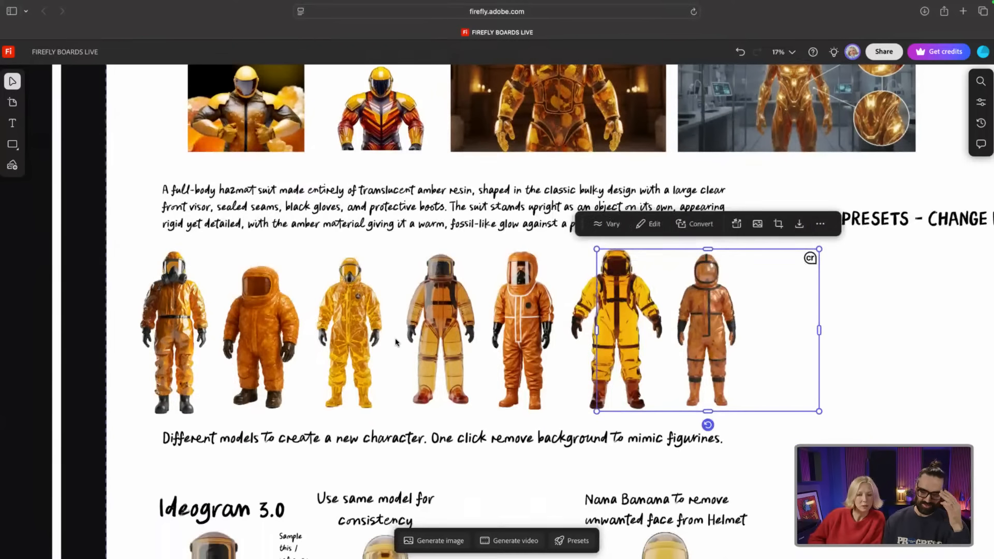
pyautogui.scroll(-6, 396, 343)
pyautogui.scroll(4, 395, 342)
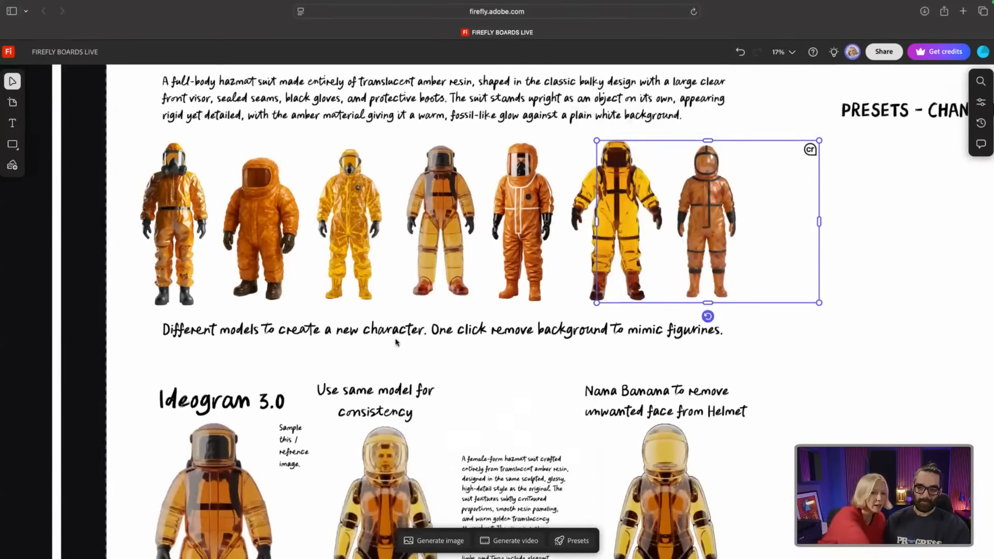
pyautogui.scroll(1, 395, 342)
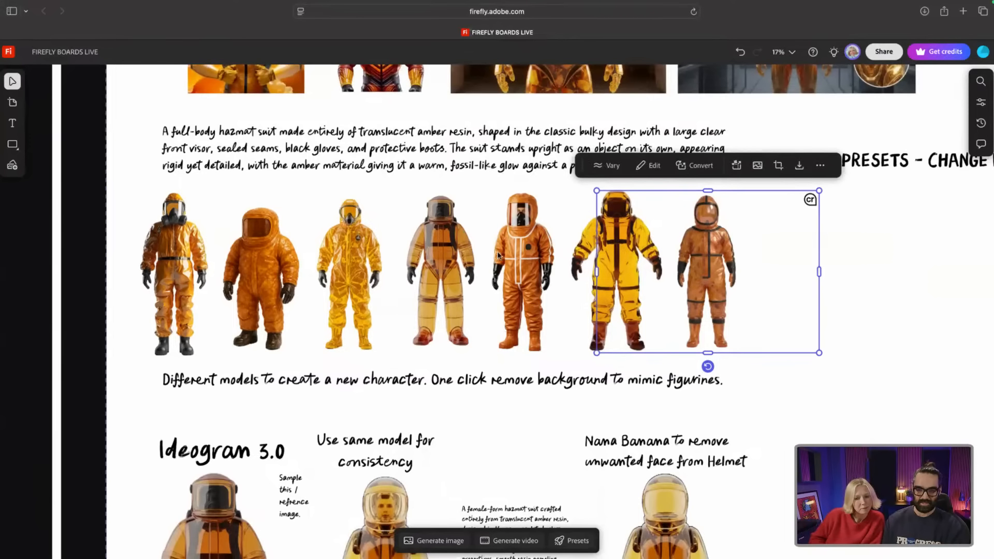
pyautogui.click(431, 260)
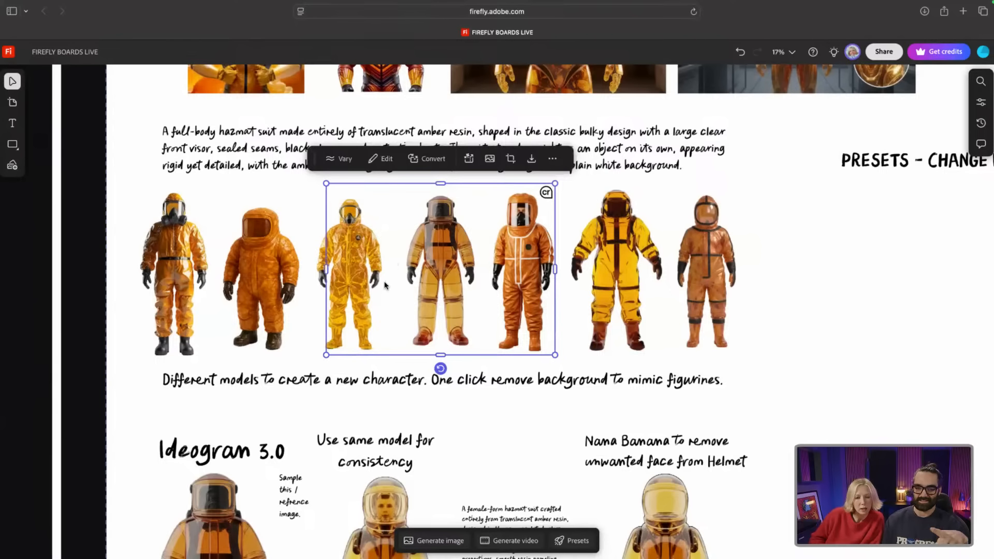
pyautogui.scroll(-3, 388, 285)
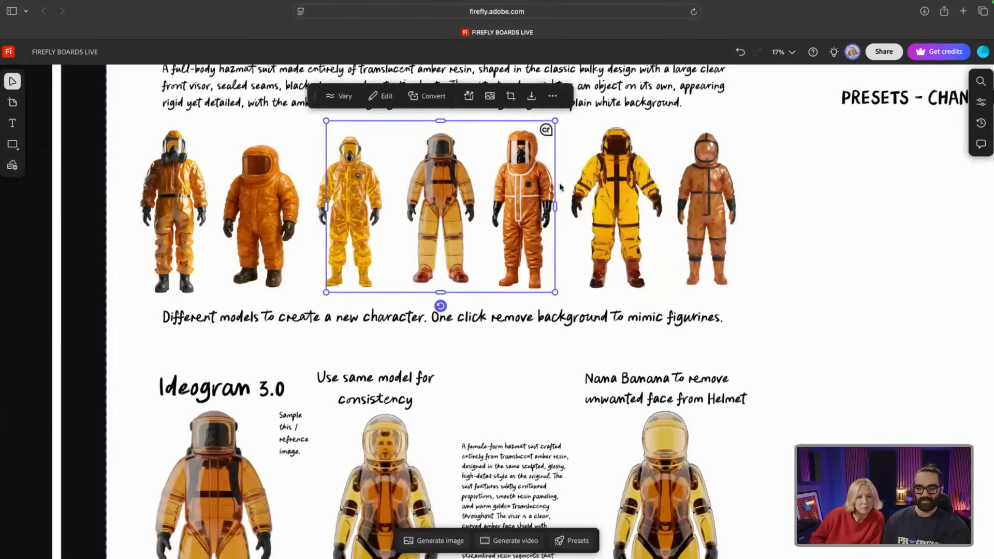
pyautogui.click(532, 203)
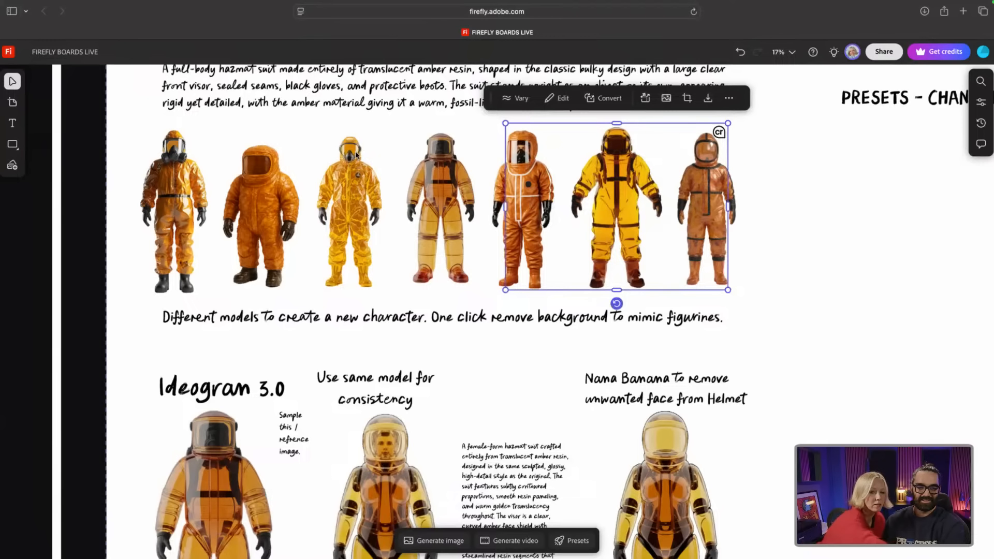
pyautogui.click(275, 195)
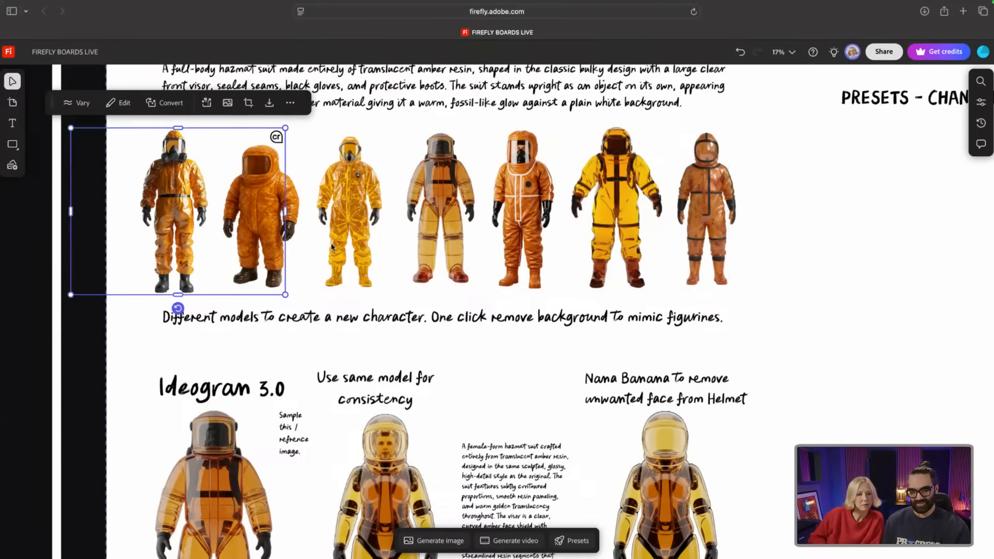
# Step: Scroll down past the Nana Banana amber suits to the ADD OWN IMAGE board
pyautogui.scroll(-2, 331, 243)
pyautogui.scroll(-3, 332, 247)
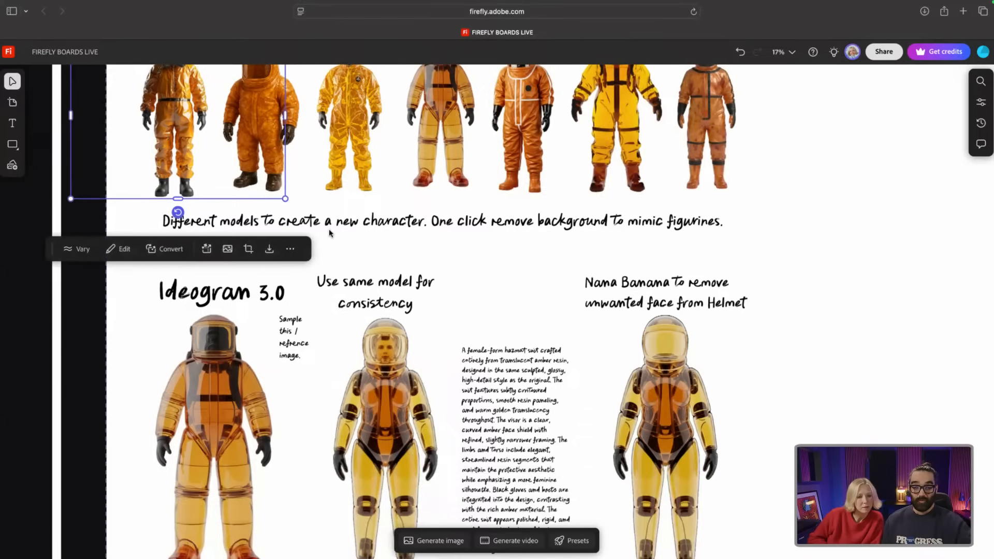
pyautogui.scroll(-7, 330, 241)
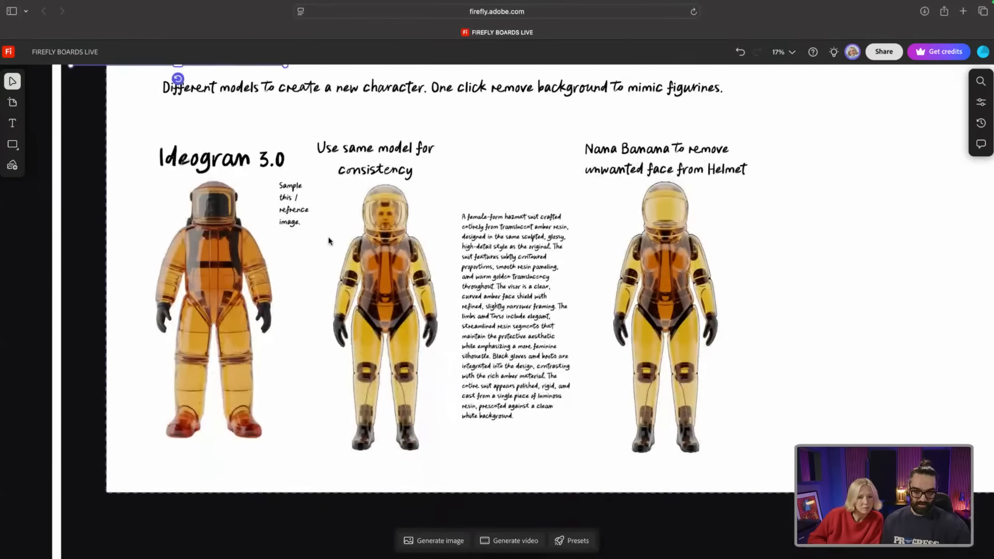
pyautogui.scroll(-1, 330, 241)
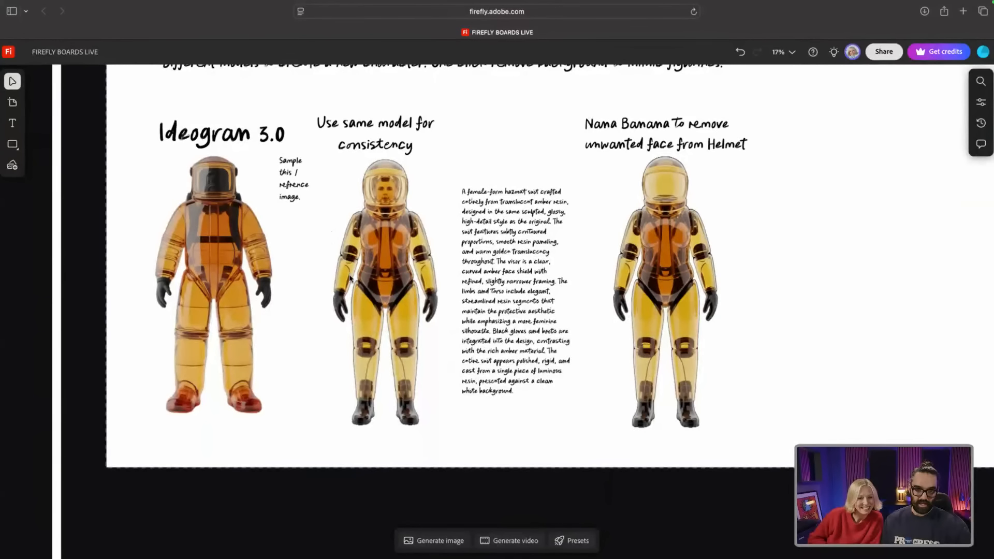
pyautogui.scroll(-2, 603, 278)
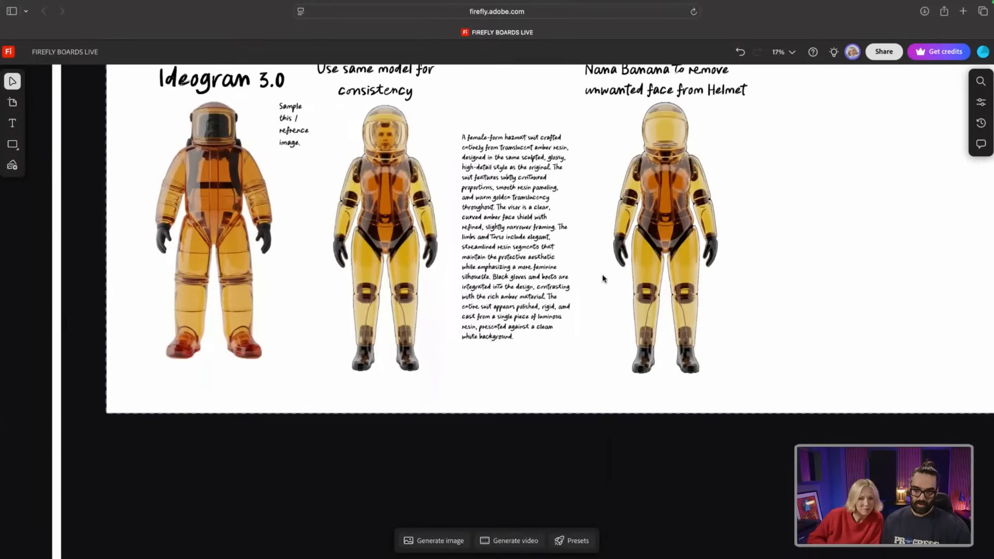
pyautogui.scroll(-8, 603, 278)
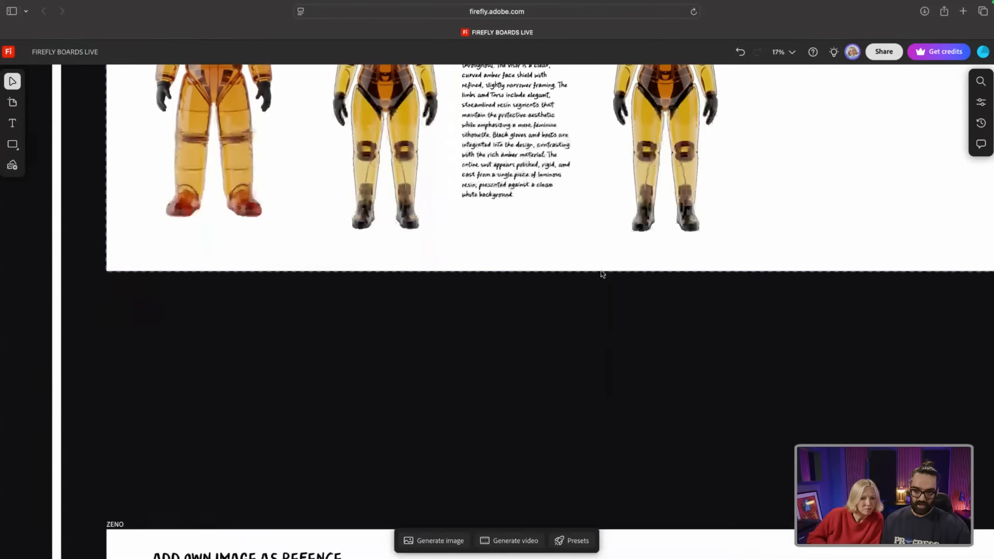
# Step: Zoom out to 17% to frame the dog section and select the amber-suit dog image
pyautogui.scroll(-8, 602, 274)
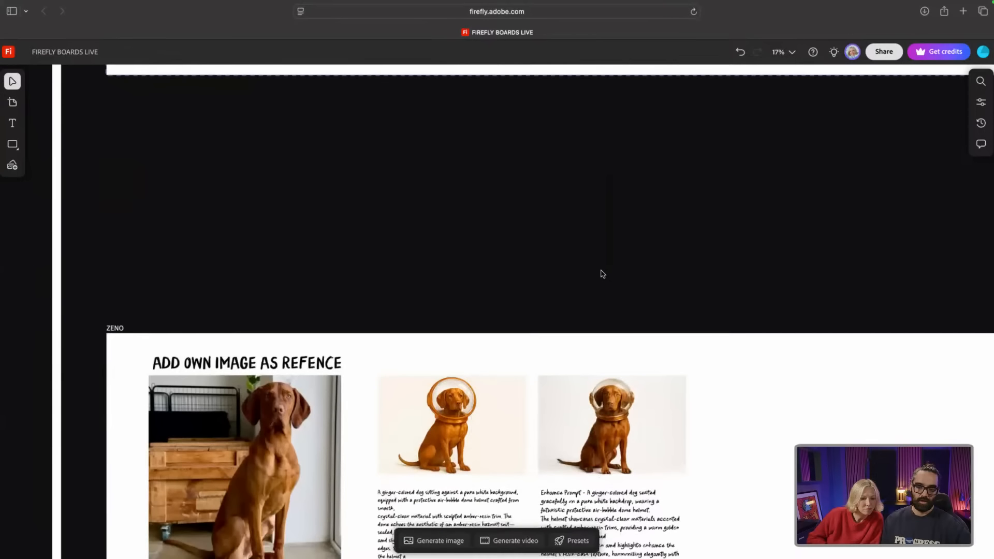
pyautogui.scroll(-7, 602, 273)
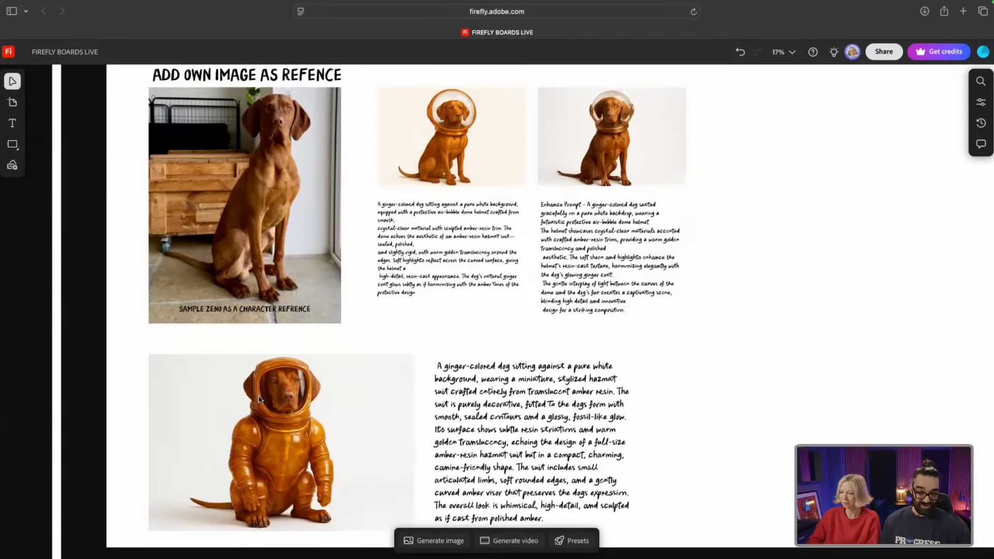
pyautogui.scroll(5, 257, 410)
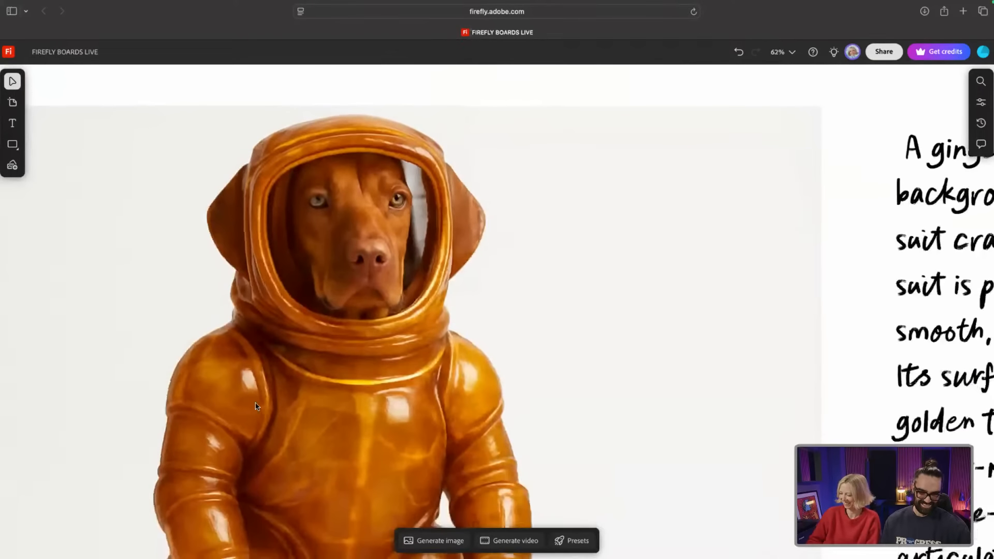
pyautogui.scroll(-1, 255, 403)
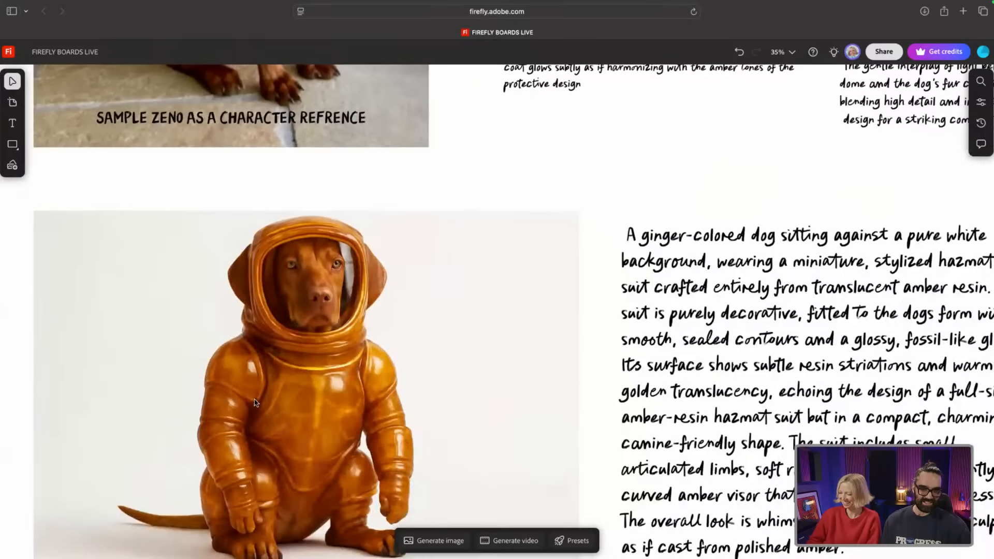
pyautogui.scroll(-5, 255, 403)
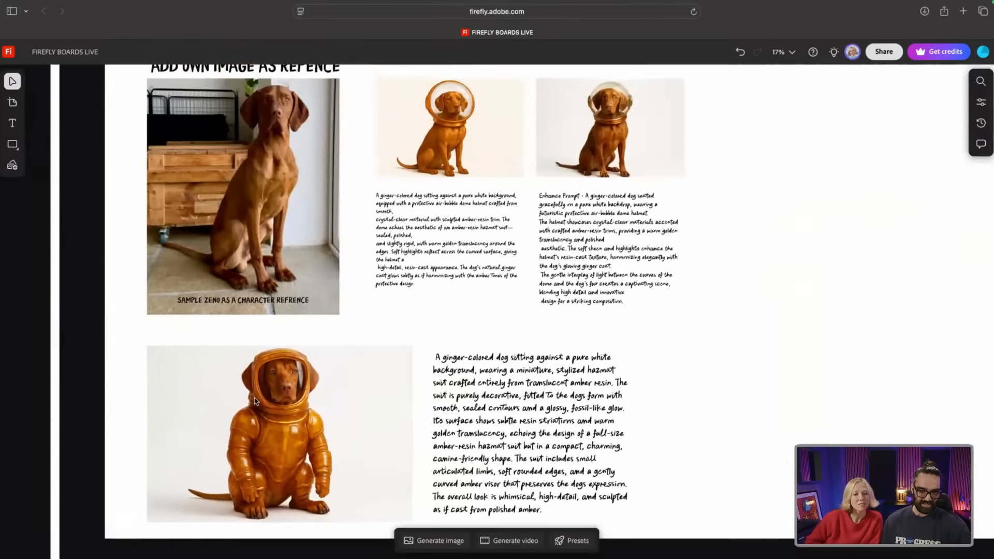
pyautogui.click(277, 373)
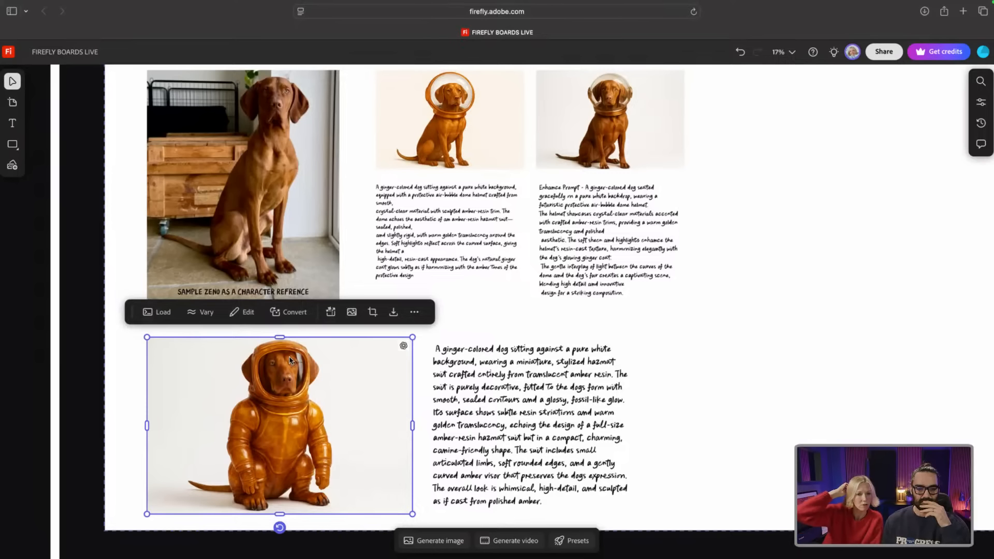
# Step: Move the long amber-suit prompt text slightly higher on the dog board
pyautogui.click(438, 541)
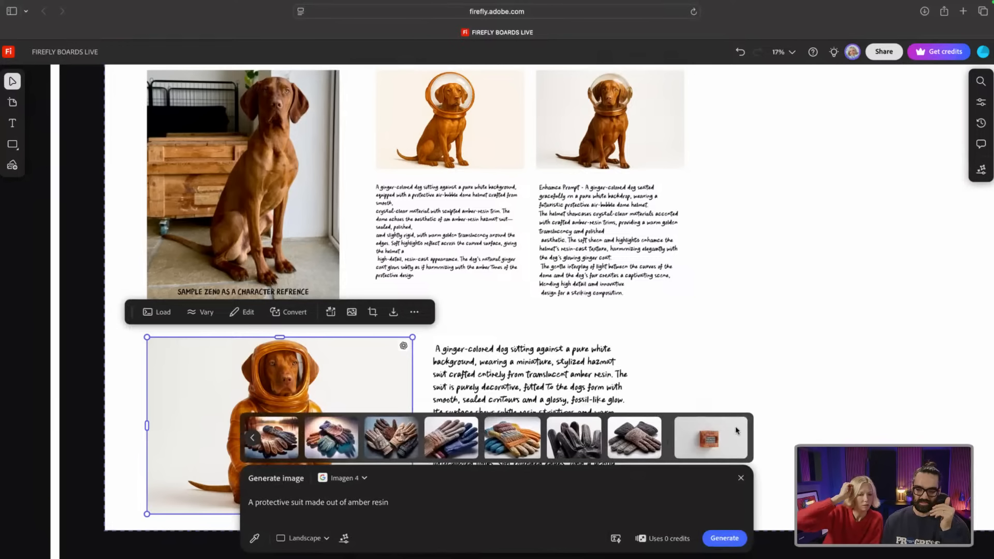
pyautogui.click(742, 481)
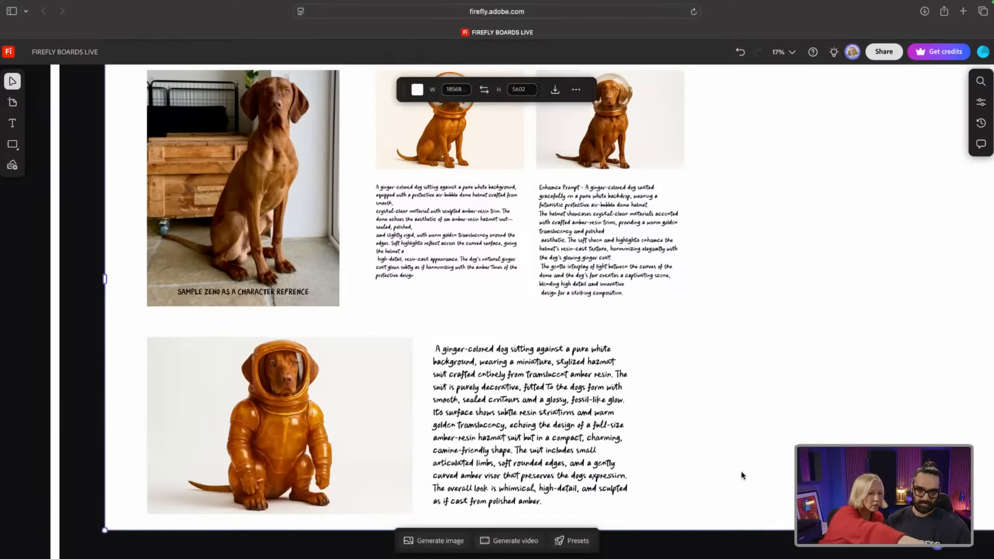
pyautogui.click(647, 293)
pyautogui.click(557, 506)
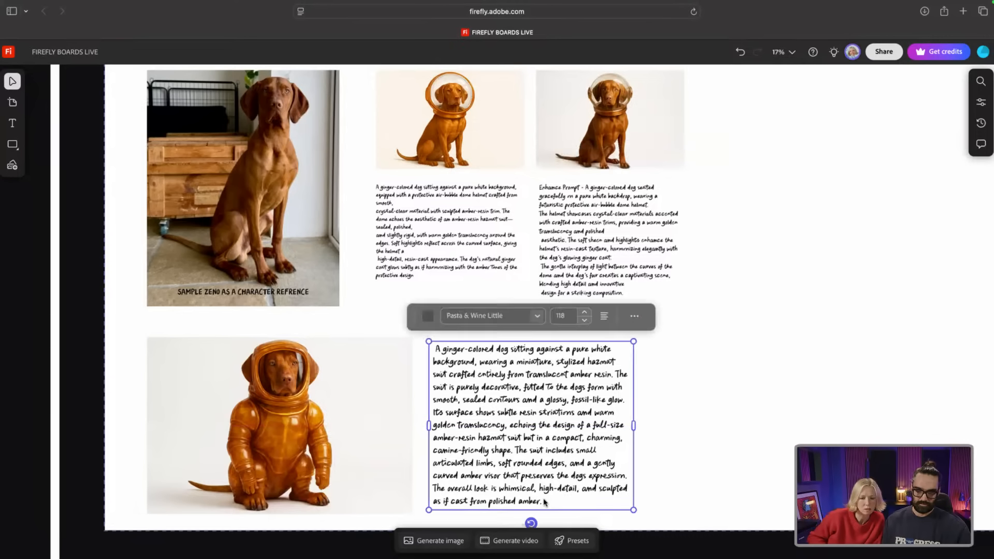
pyautogui.moveTo(541, 500)
pyautogui.mouseDown()
pyautogui.moveTo(475, 470)
pyautogui.moveTo(552, 491)
pyautogui.mouseUp()
# Step: Select the whole dog board and shift it to the right
pyautogui.click(12, 166)
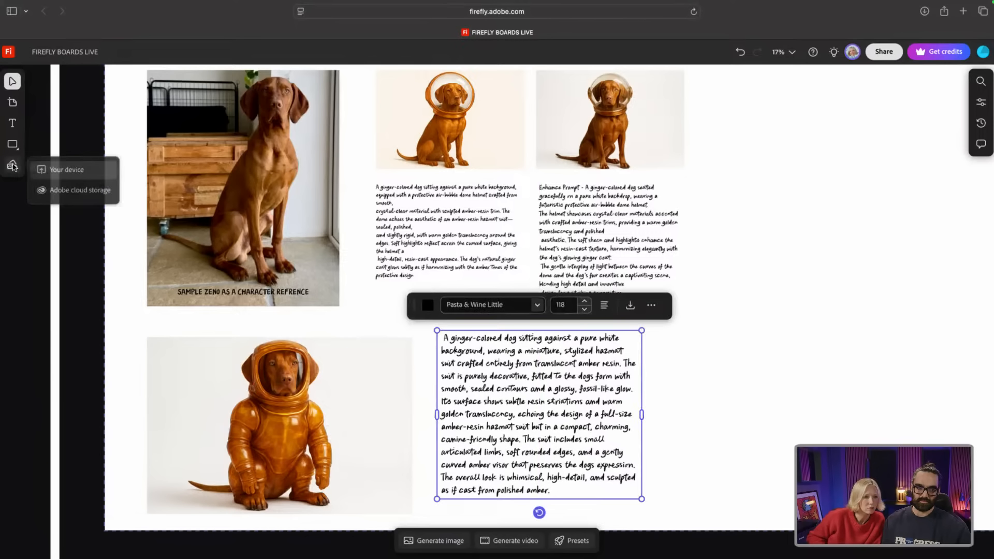
pyautogui.click(148, 318)
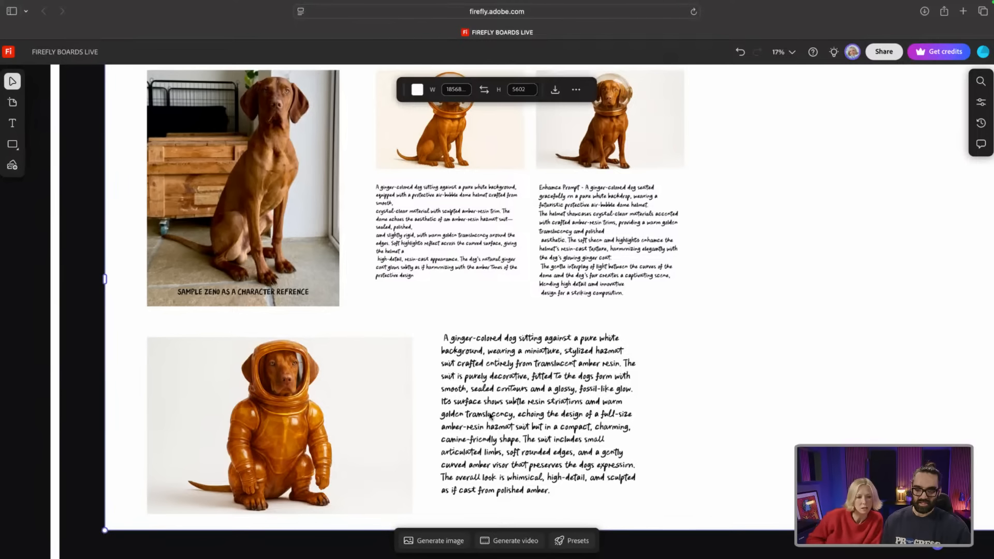
pyautogui.moveTo(490, 414); pyautogui.dragTo(554, 409)
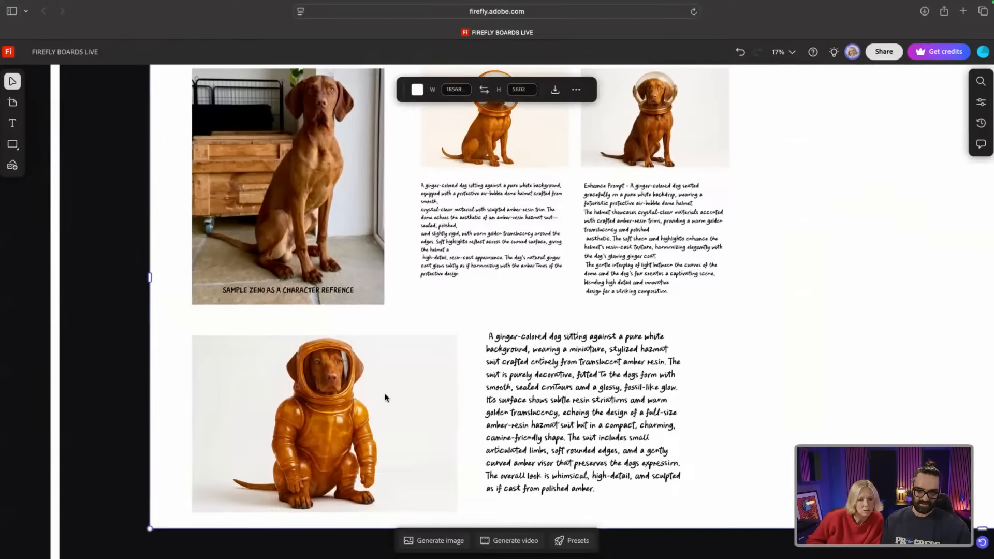
pyautogui.scroll(-1, 386, 380)
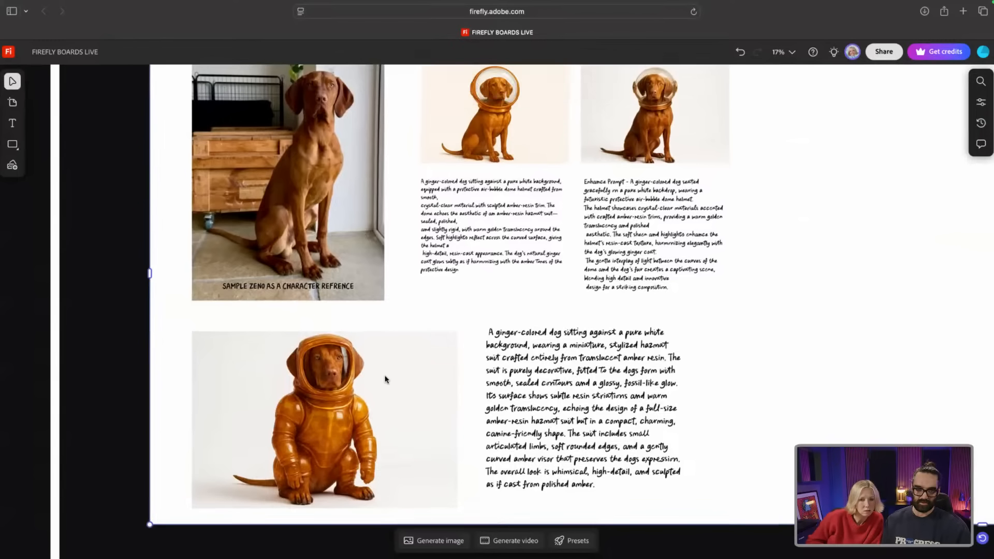
pyautogui.scroll(-3, 385, 380)
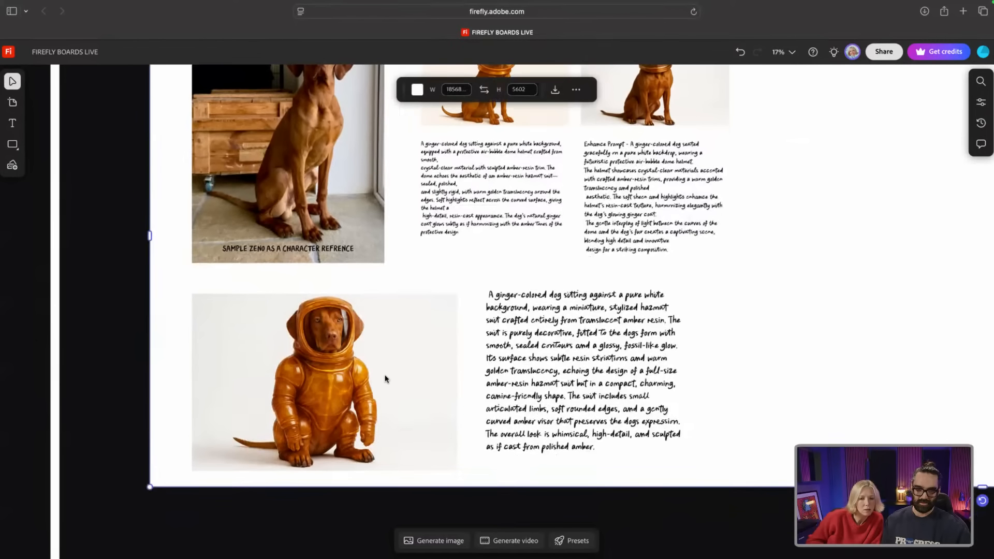
pyautogui.scroll(3, 325, 343)
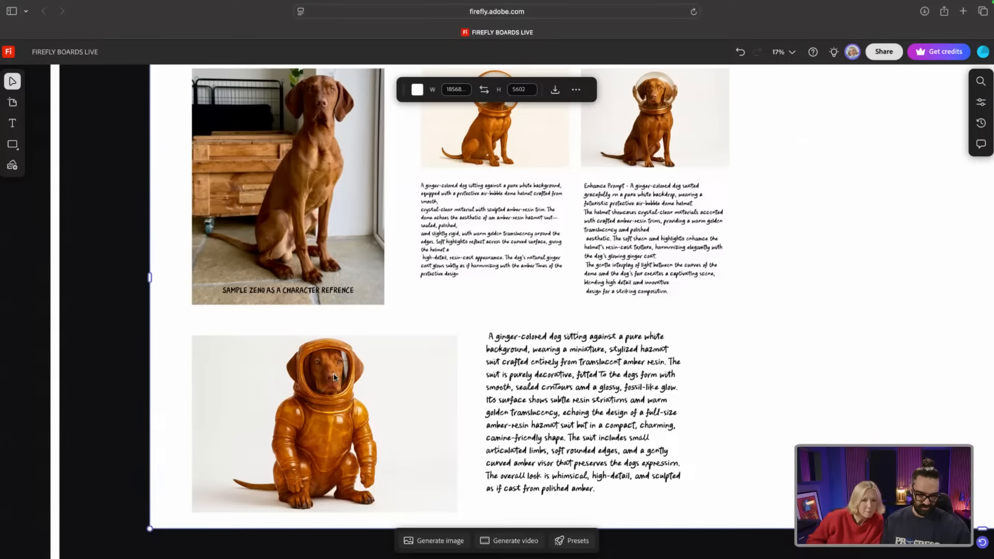
# Step: Scroll down to the Toffee Resin Plants board with its Remix leaf grids and Upscaled row
pyautogui.scroll(-4, 332, 372)
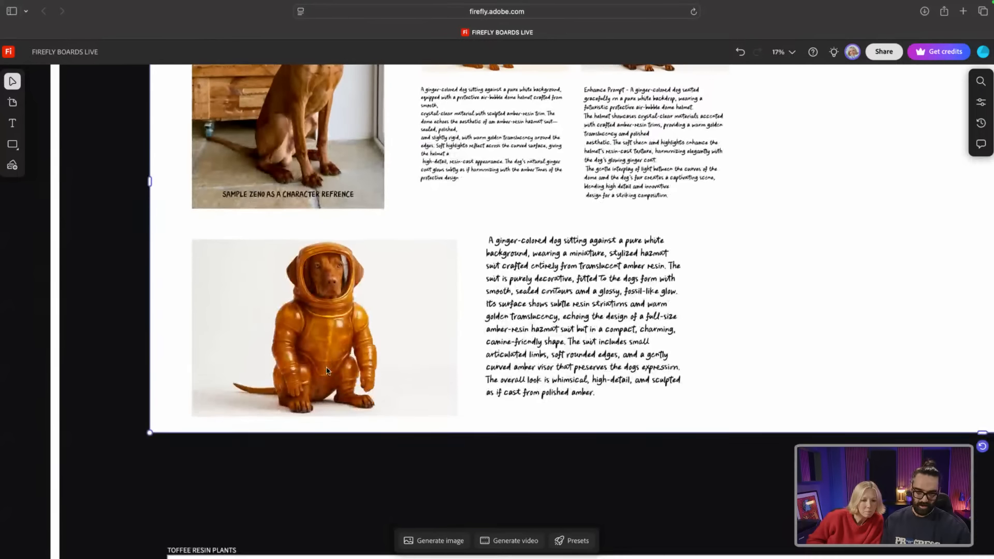
pyautogui.scroll(-10, 327, 370)
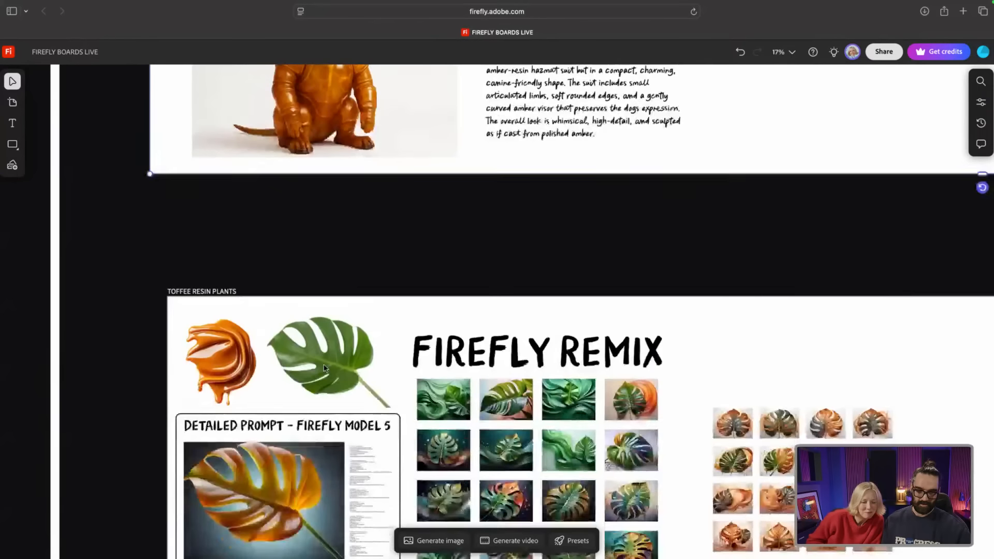
pyautogui.scroll(-6, 325, 368)
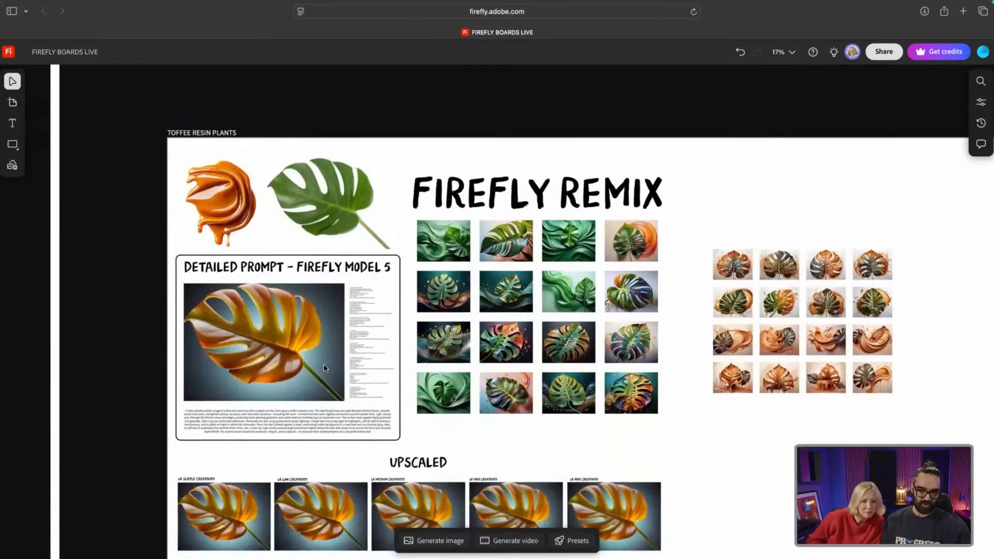
pyautogui.scroll(-4, 325, 369)
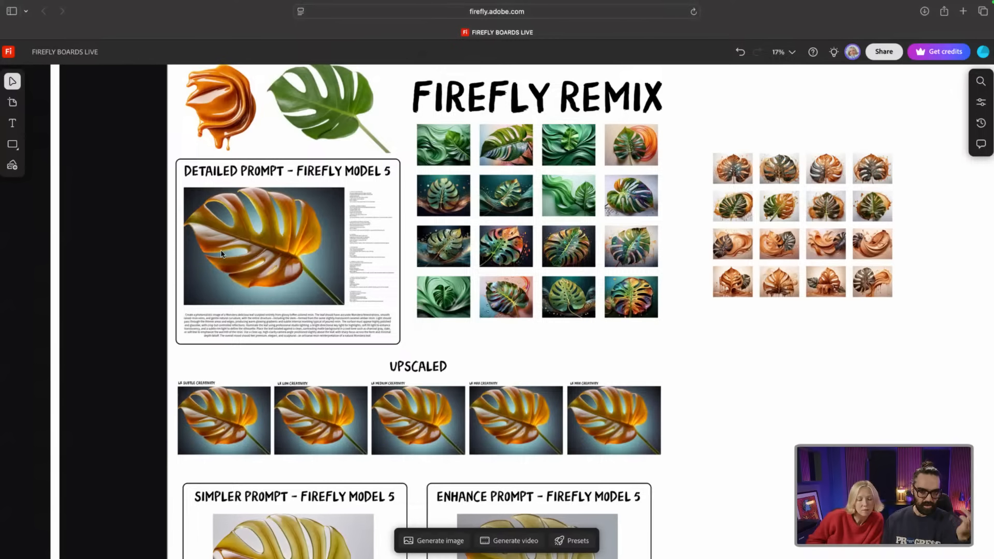
# Step: Zoom in on the Detailed Prompt – Firefly Model 5 monstera leaf, then out to about 53%
pyautogui.scroll(3, 218, 243)
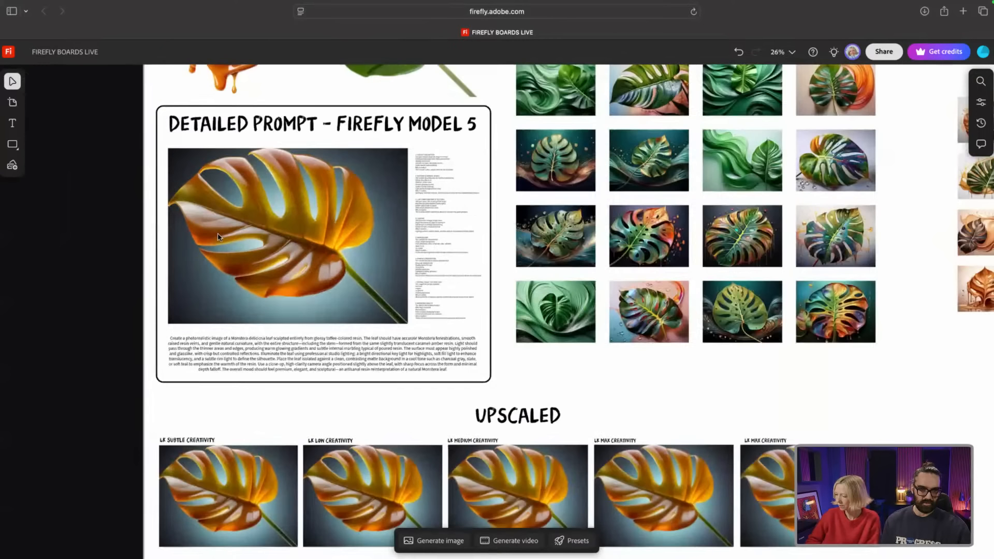
pyautogui.scroll(10, 216, 238)
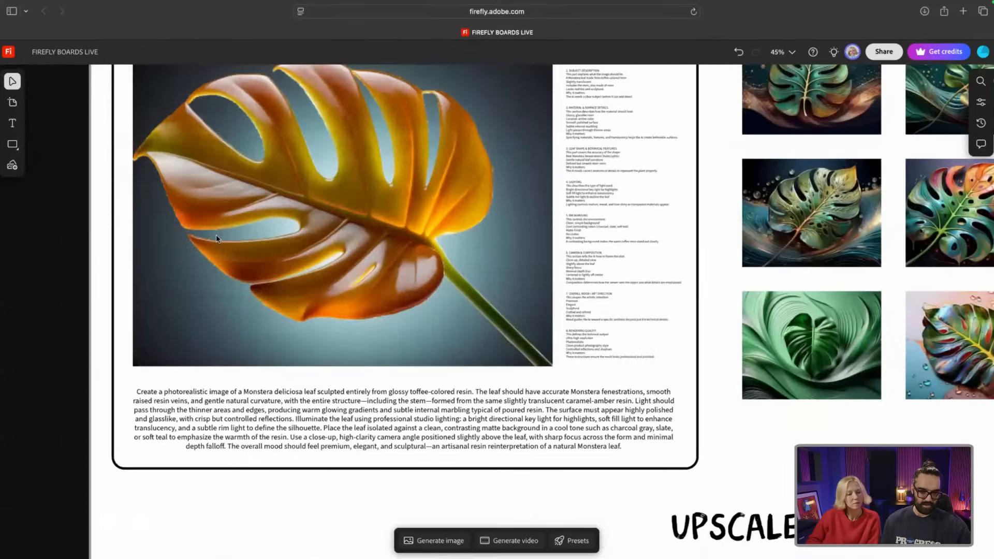
pyautogui.scroll(-3, 218, 236)
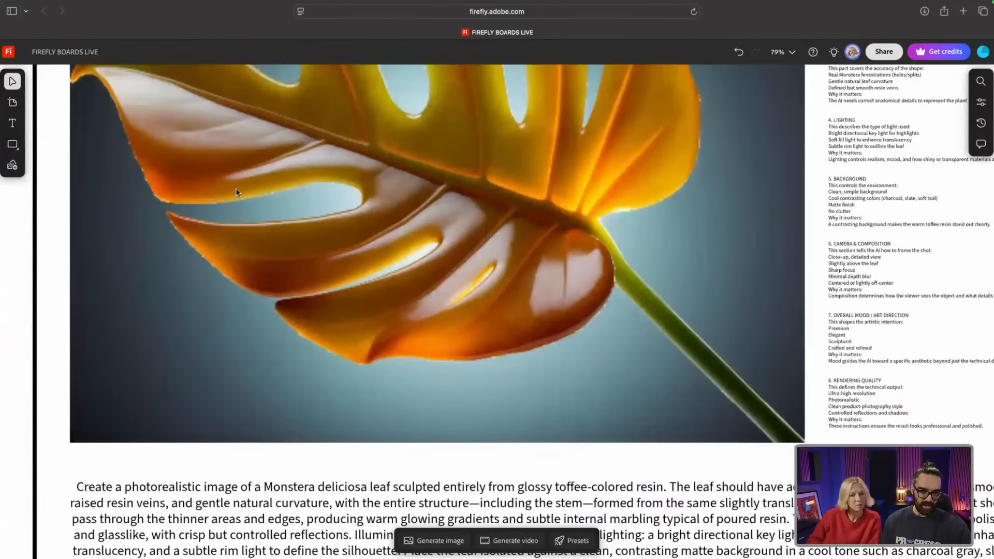
pyautogui.scroll(5, 356, 175)
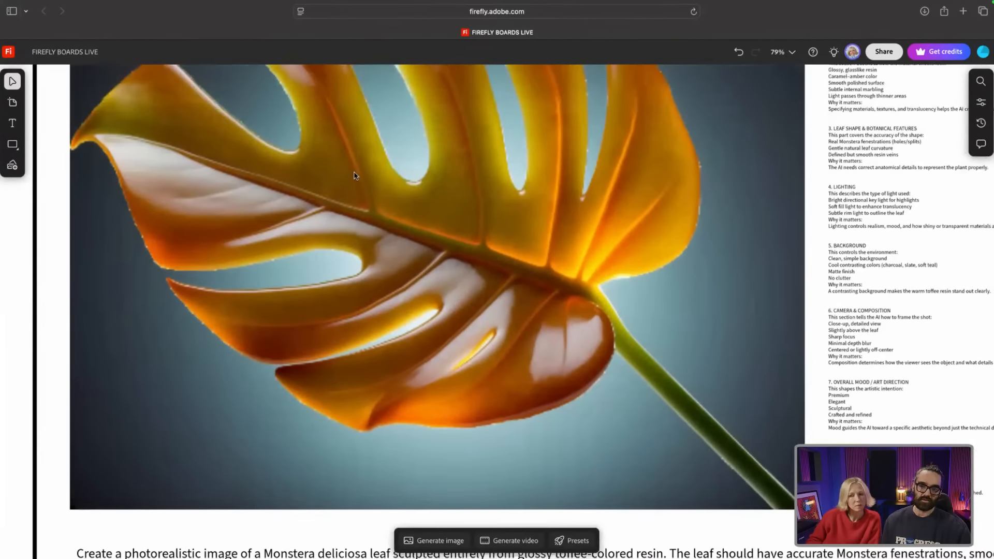
pyautogui.scroll(-3, 352, 176)
pyautogui.scroll(3, 352, 176)
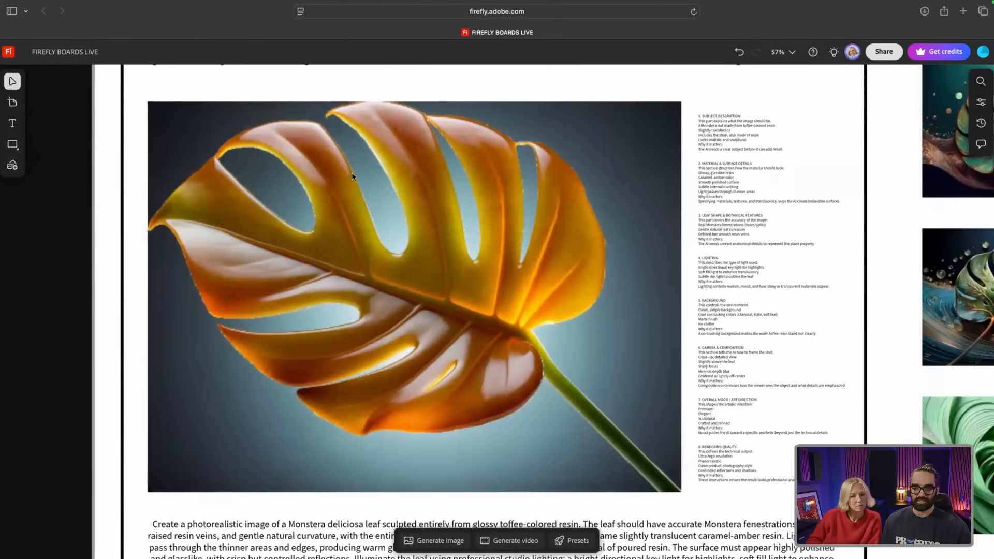
pyautogui.scroll(-1, 352, 173)
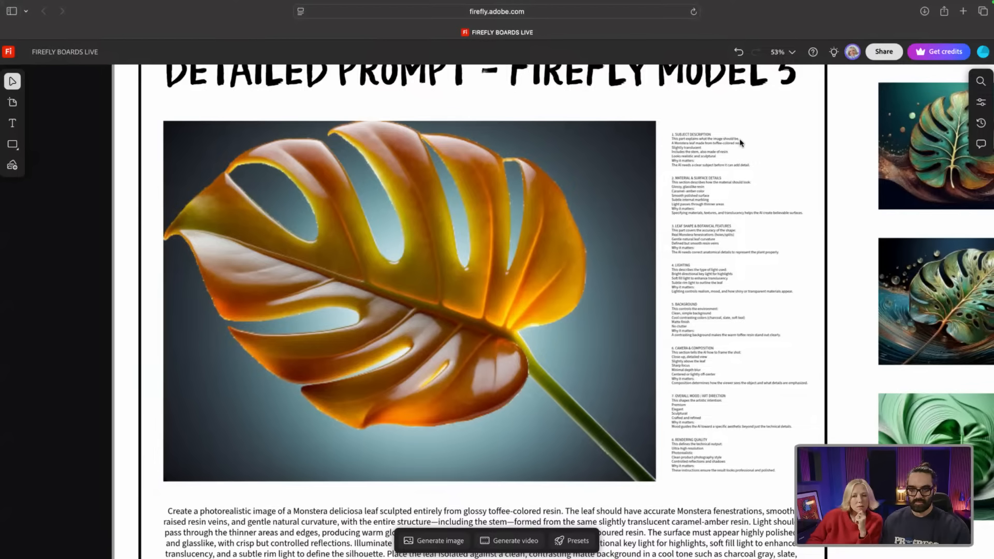
# Step: Zoom to 100% on the prompt notes, scroll through sections 1–8, then return to section 1
pyautogui.scroll(5, 740, 142)
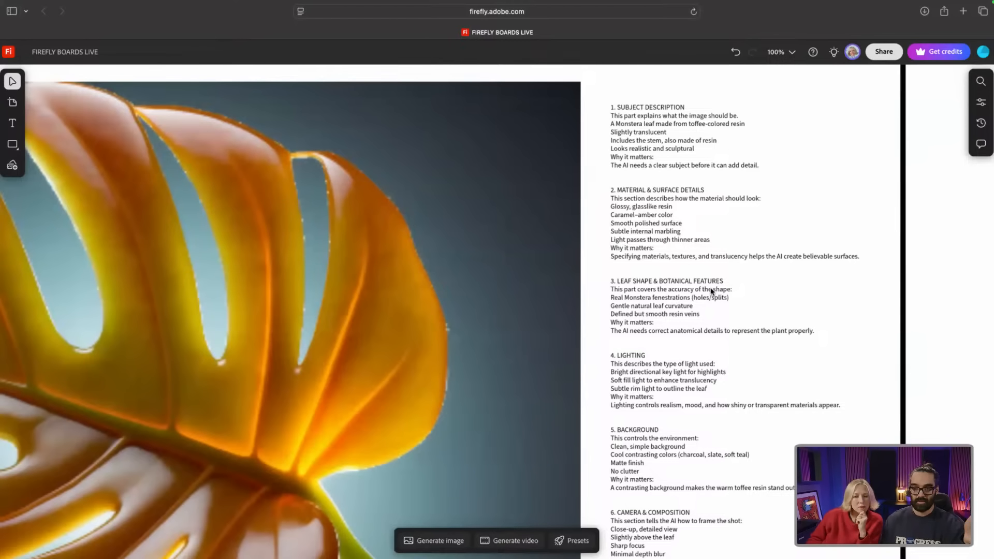
pyautogui.scroll(-3, 678, 303)
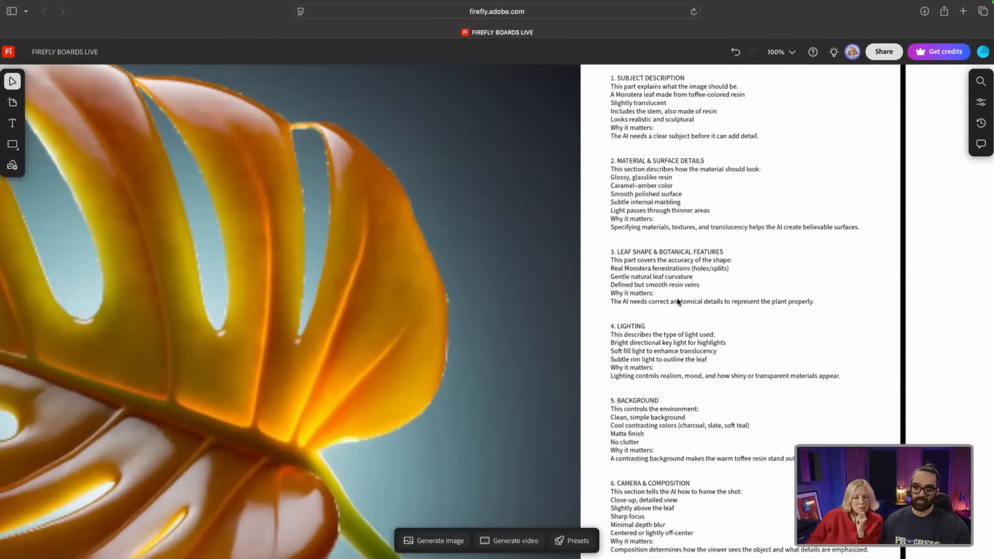
pyautogui.scroll(-1, 678, 302)
pyautogui.scroll(-5, 678, 302)
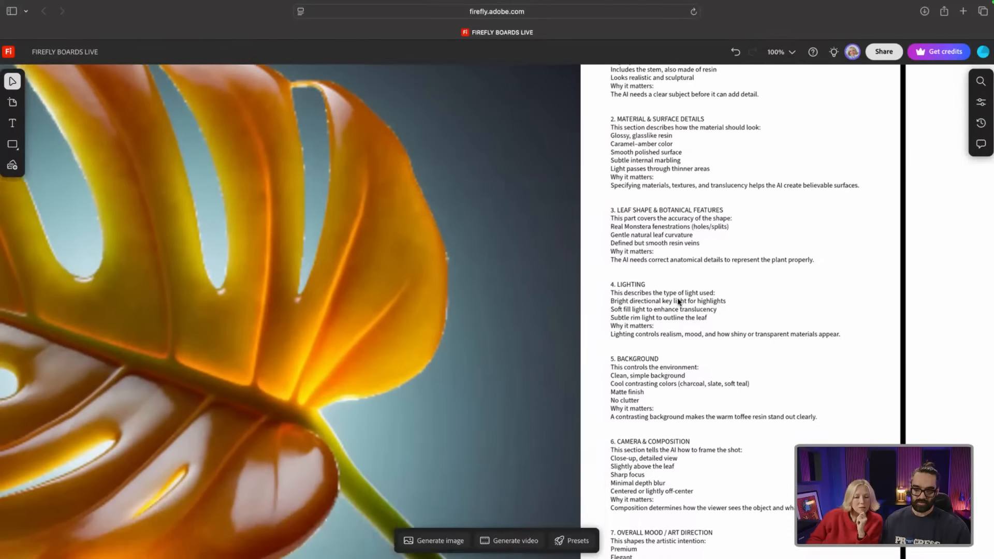
pyautogui.scroll(-6, 679, 302)
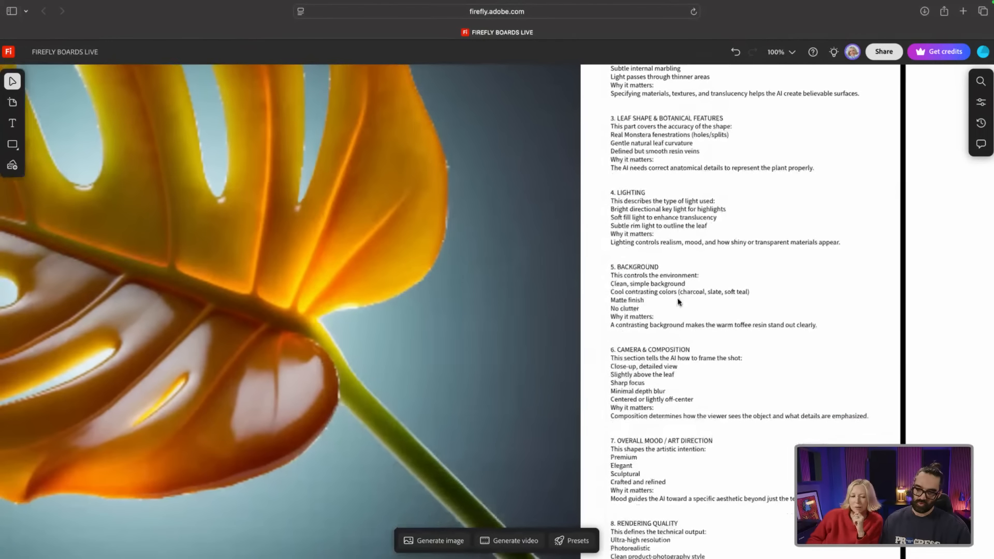
pyautogui.scroll(-3, 679, 303)
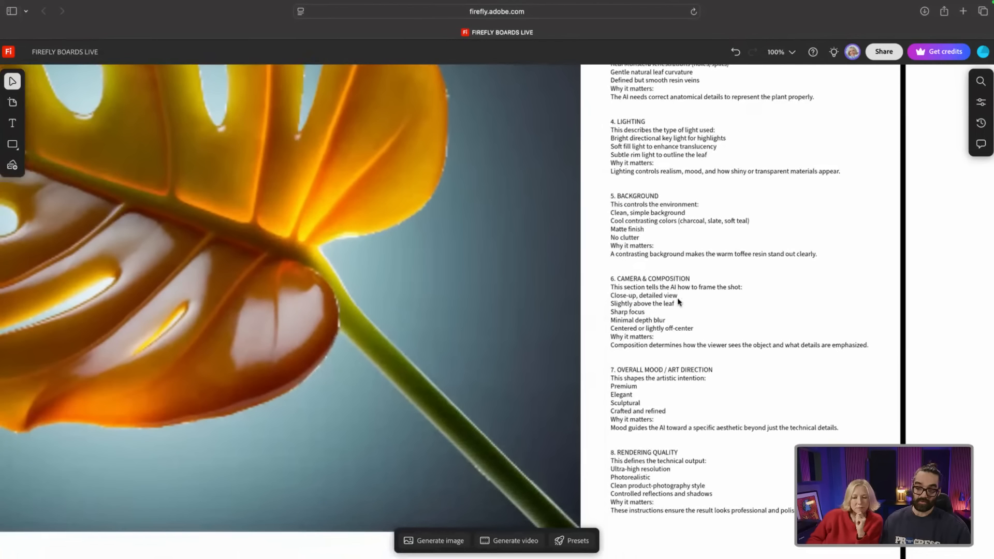
pyautogui.scroll(8, 678, 301)
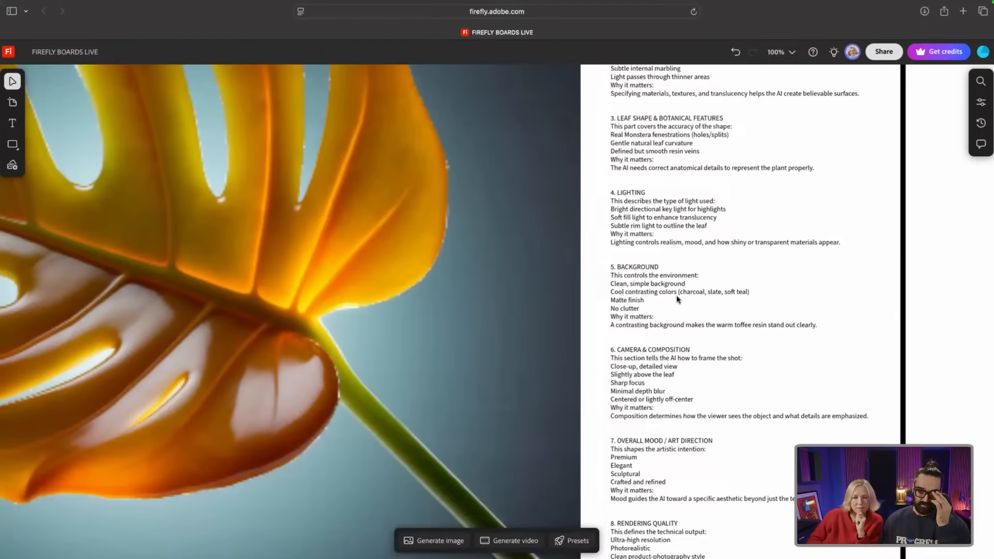
pyautogui.scroll(2, 677, 300)
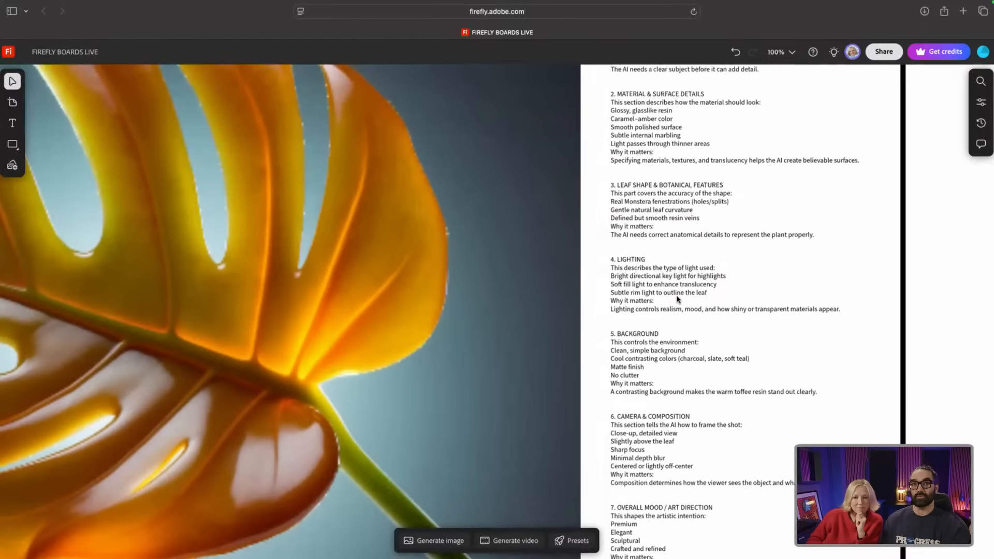
pyautogui.scroll(5, 677, 300)
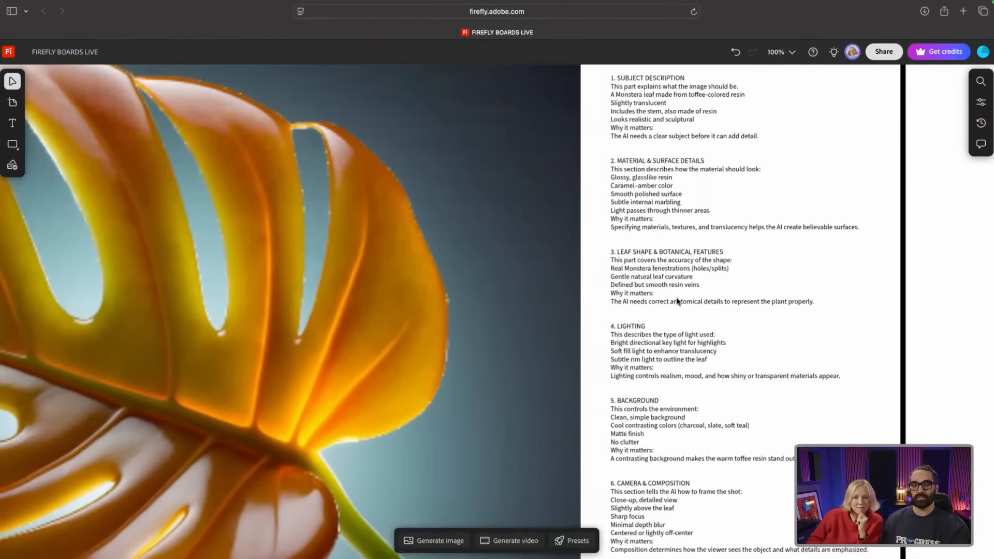
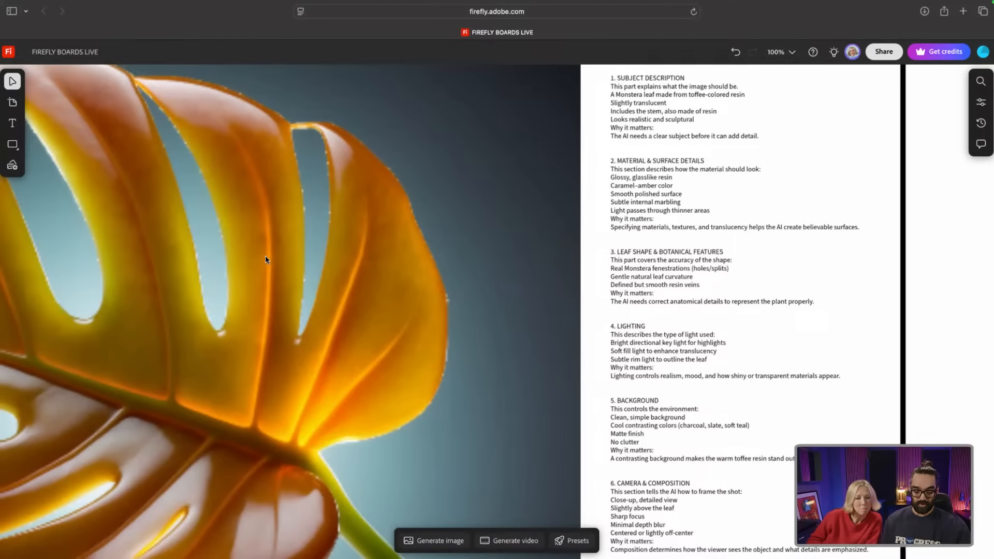
# Step: Select the green monstera leaf image, then scroll down to the UPSCALED heading and its 4K images
pyautogui.scroll(-10, 265, 259)
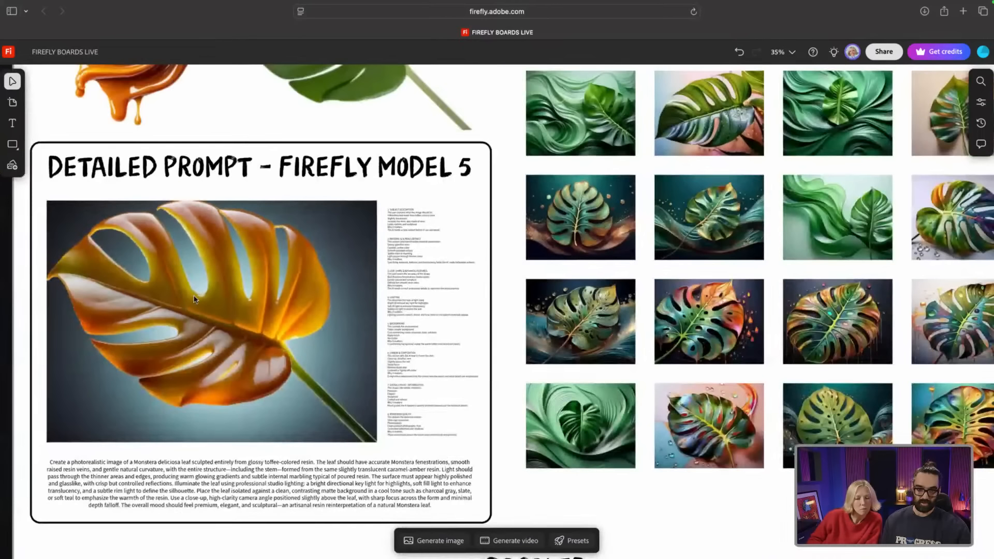
pyautogui.scroll(3, 194, 295)
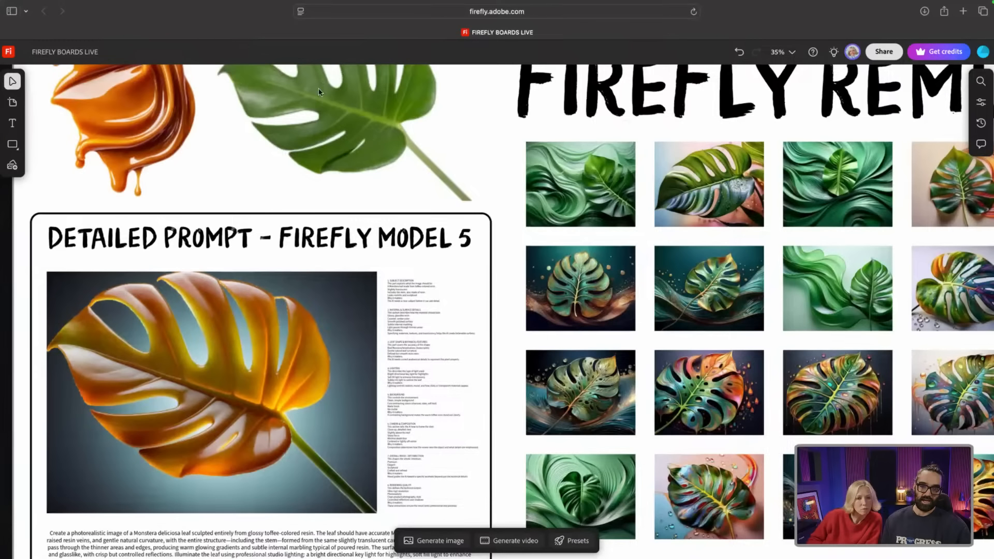
pyautogui.click(314, 110)
pyautogui.scroll(3, 346, 200)
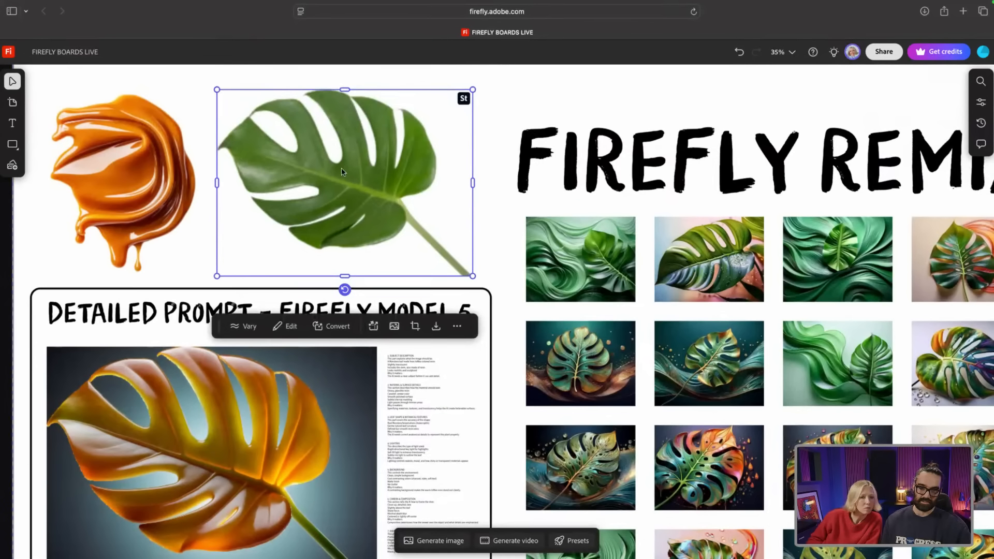
pyautogui.scroll(-7, 320, 200)
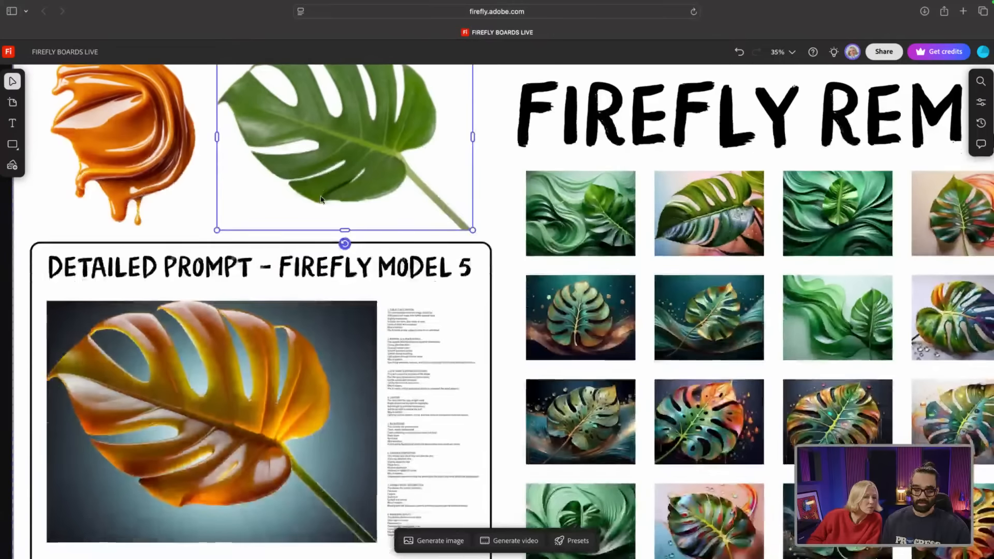
pyautogui.scroll(-1, 300, 204)
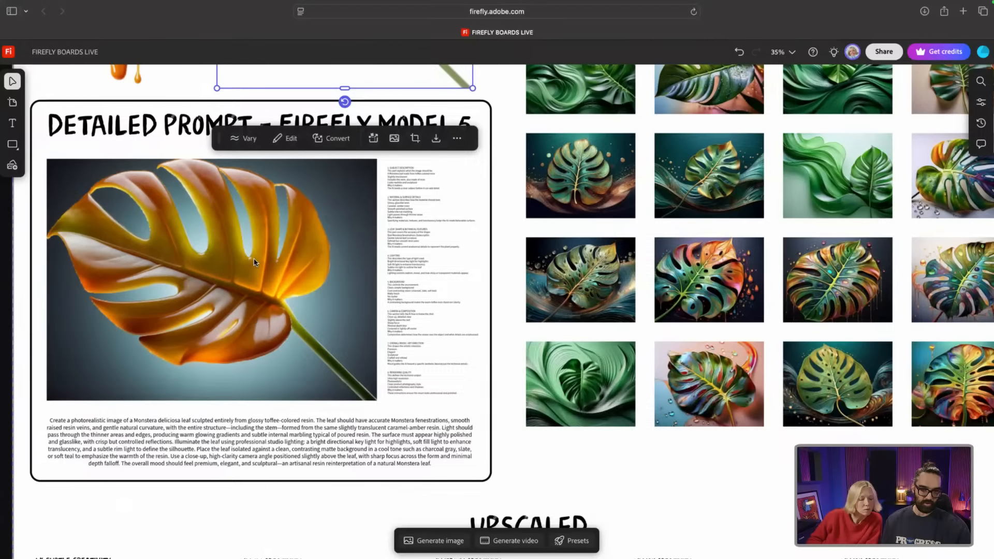
pyautogui.scroll(-4, 254, 262)
# Step: Zoom to 73% on the 4K upscaled leaves, then back out to 38%
pyautogui.scroll(-2, 182, 194)
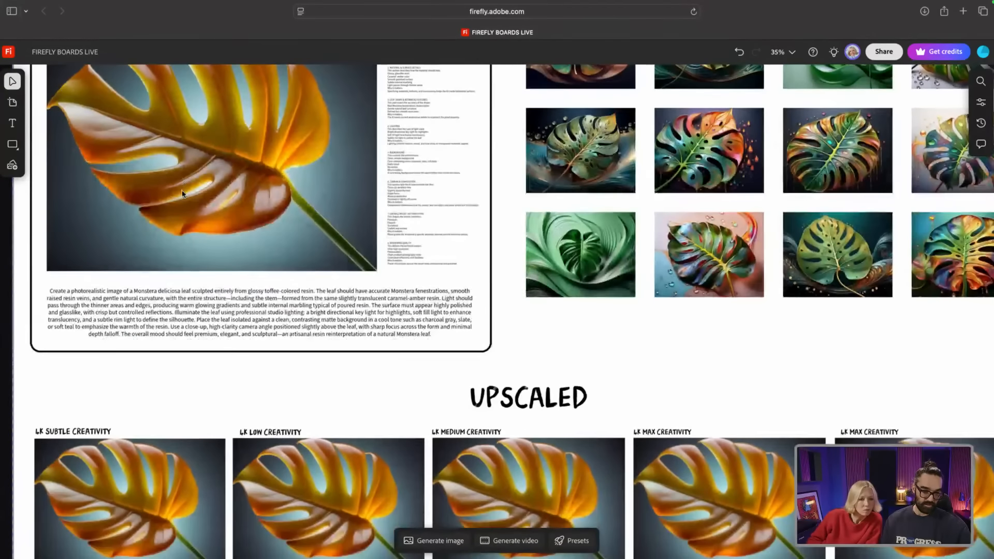
pyautogui.scroll(-7, 182, 194)
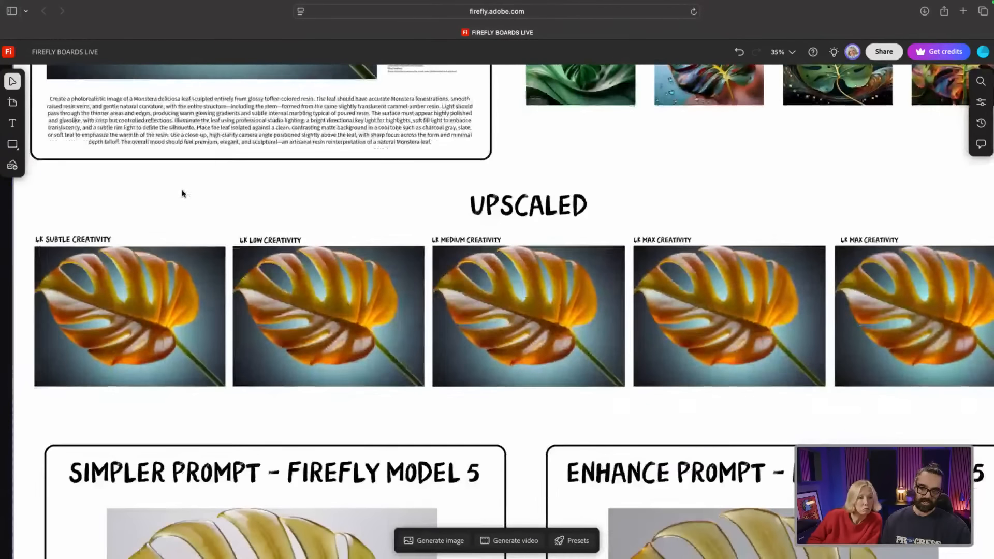
pyautogui.scroll(-2, 182, 193)
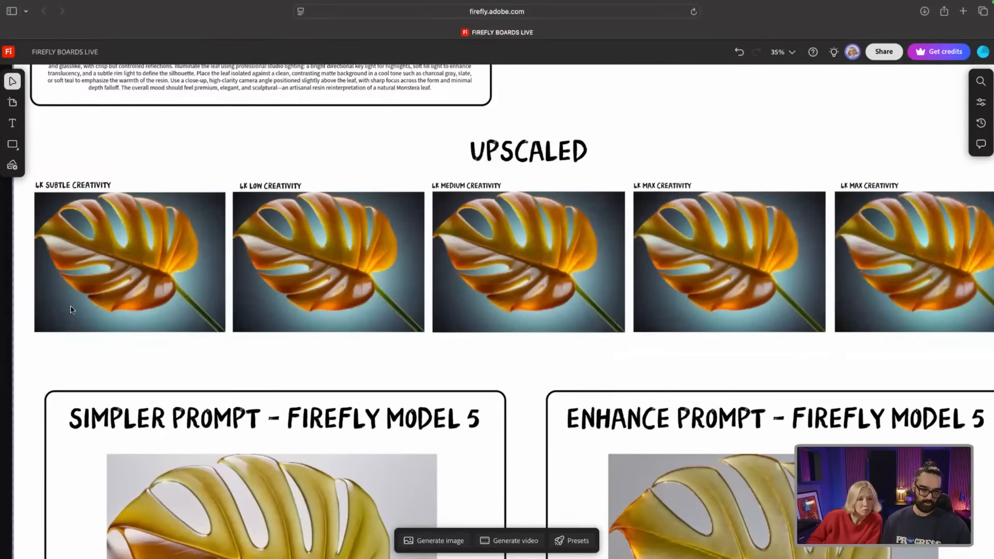
pyautogui.scroll(5, 71, 310)
pyautogui.scroll(2, 60, 290)
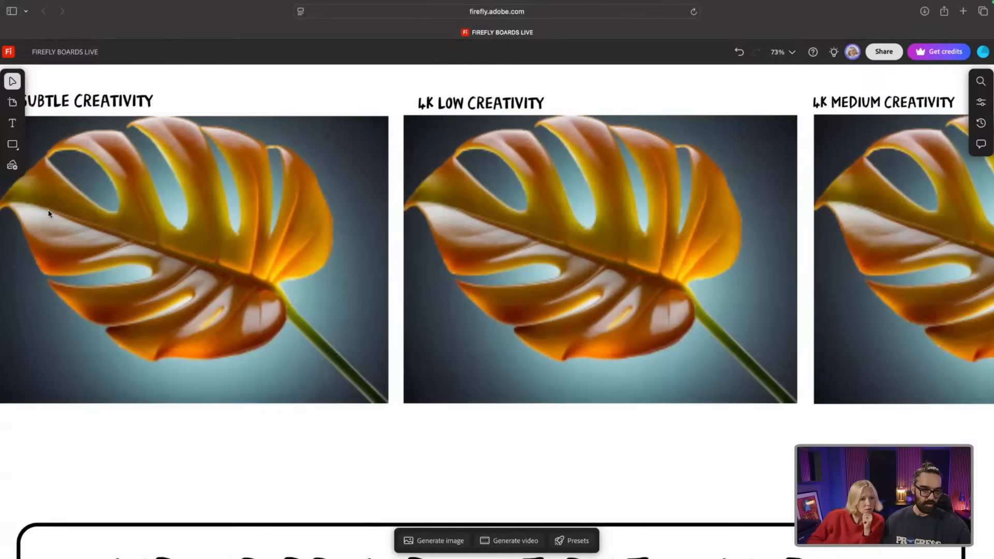
pyautogui.scroll(-5, 230, 186)
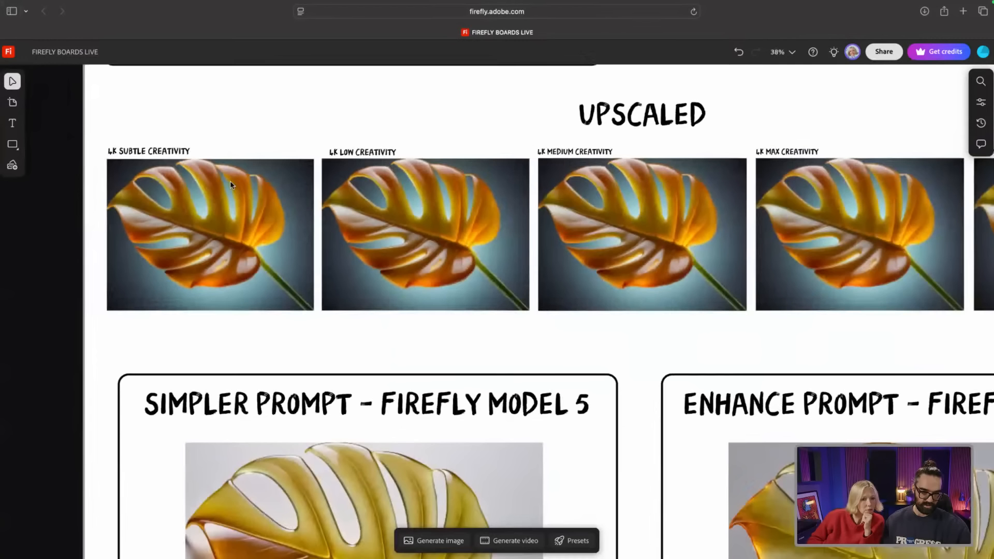
pyautogui.click(216, 219)
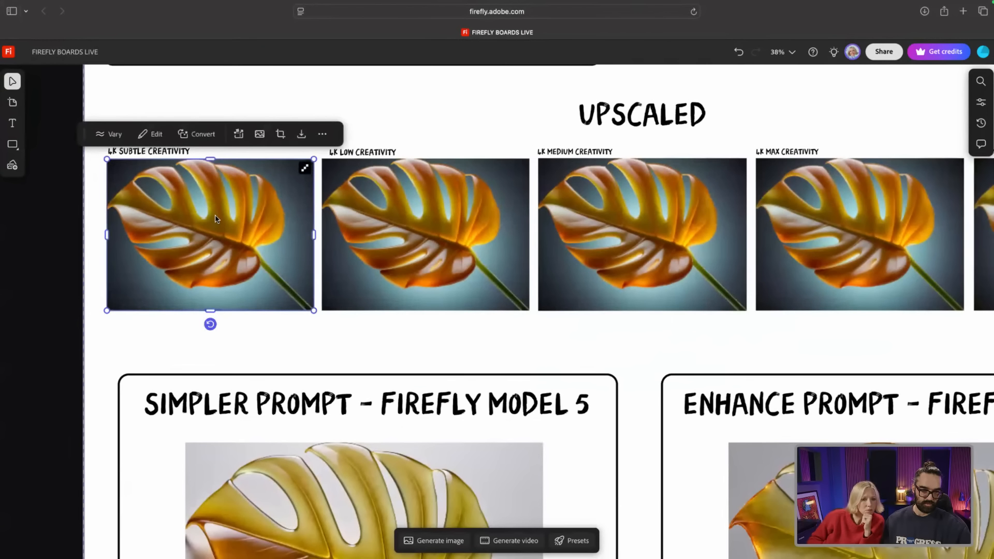
pyautogui.click(238, 135)
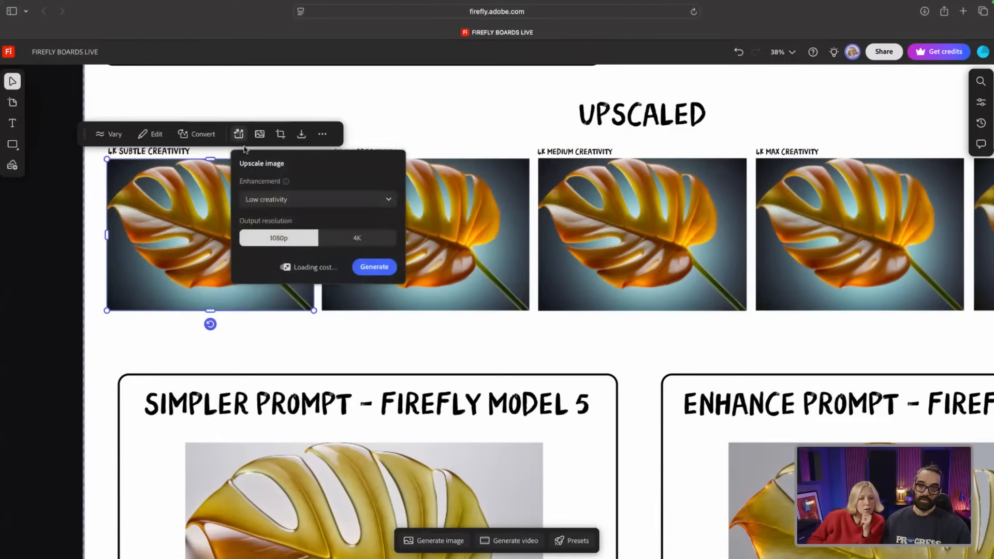
pyautogui.click(291, 201)
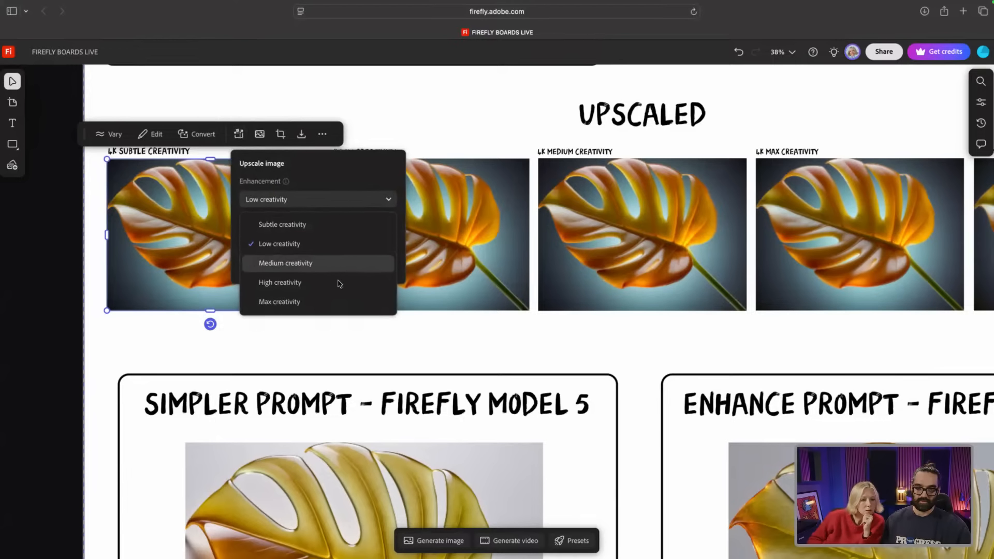
pyautogui.click(350, 174)
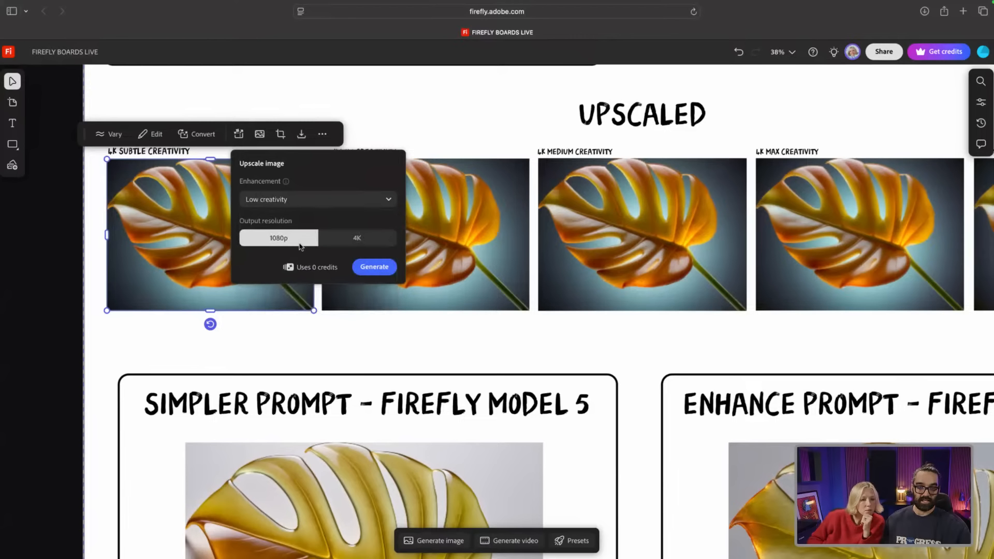
pyautogui.click(381, 109)
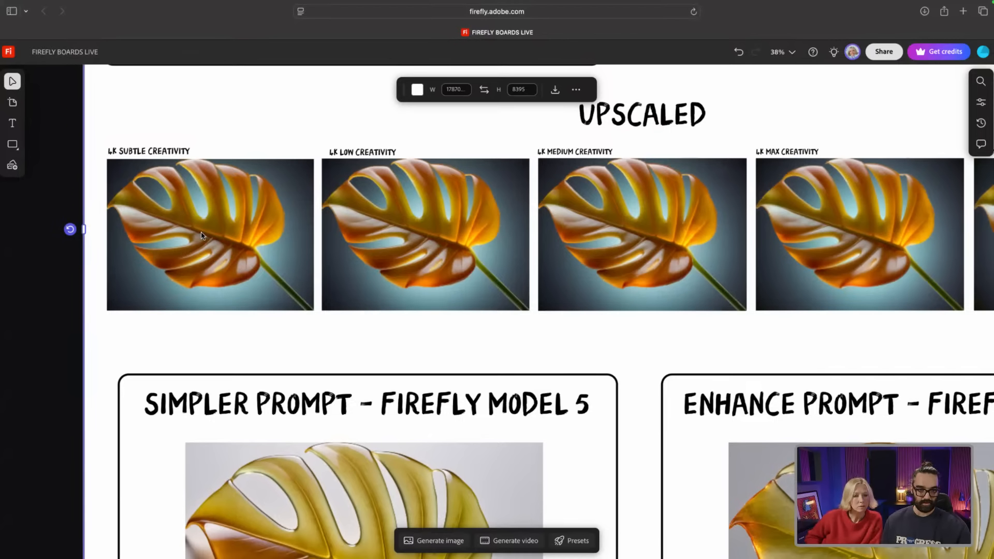
pyautogui.scroll(5, 151, 220)
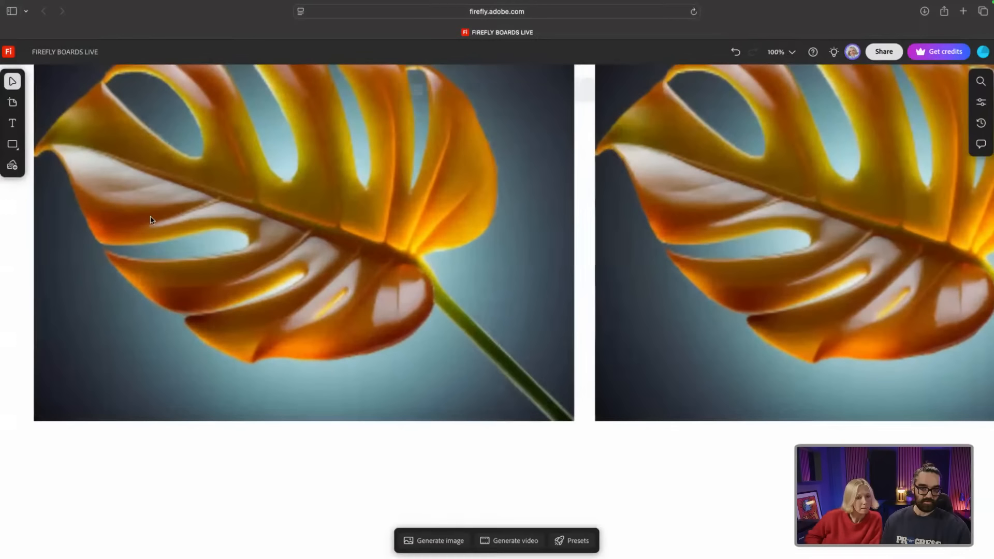
pyautogui.scroll(-3, 149, 221)
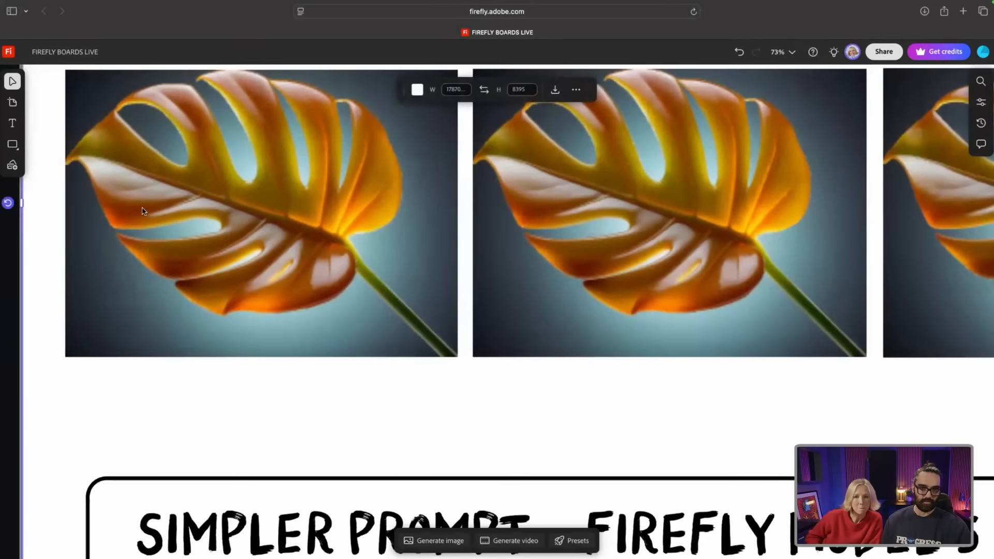
pyautogui.scroll(2, 210, 163)
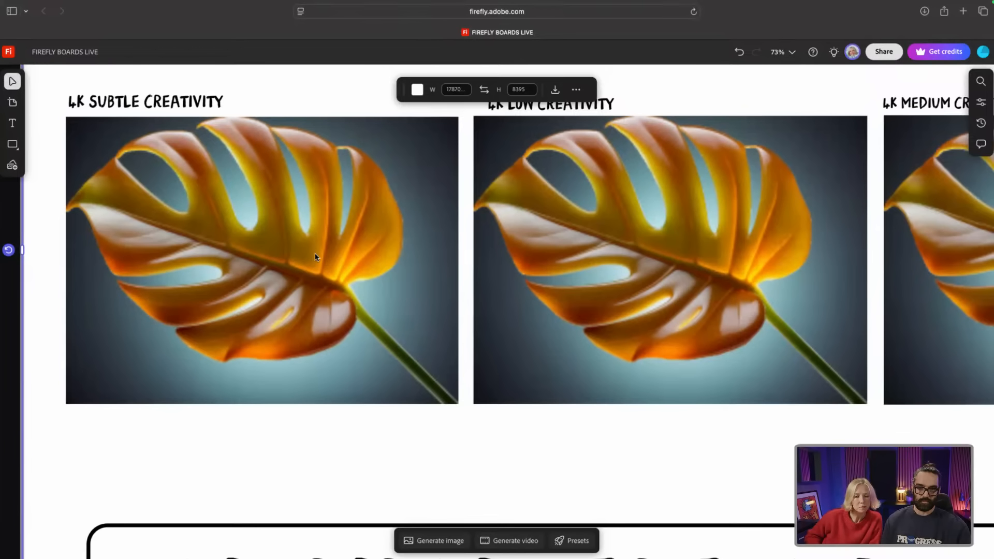
pyautogui.scroll(3, 329, 223)
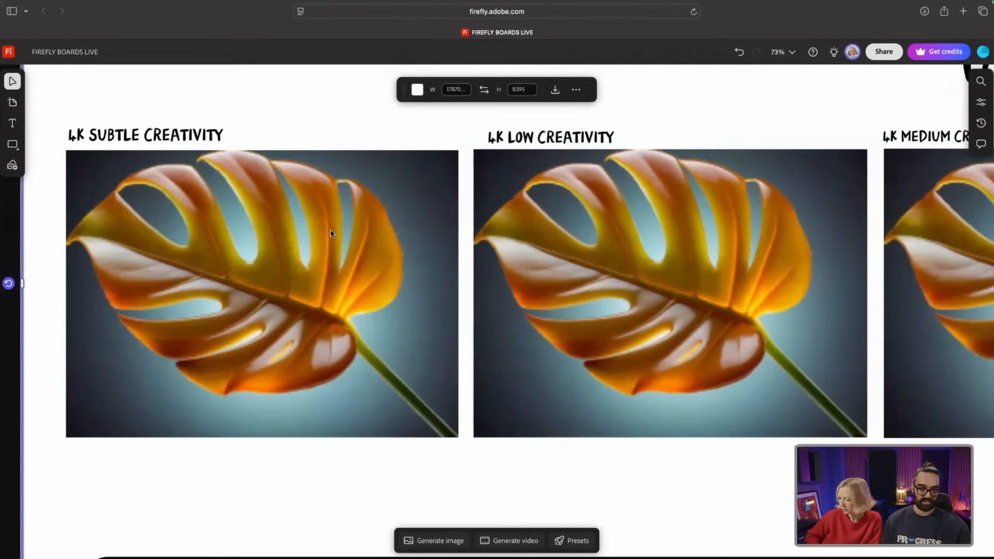
pyautogui.hscroll(2, 330, 233)
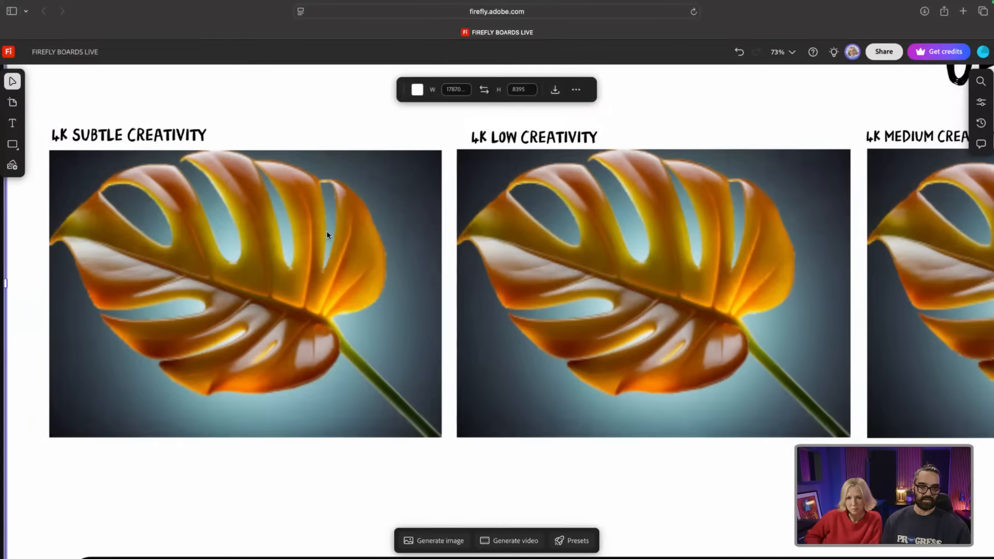
pyautogui.hscroll(5, 297, 238)
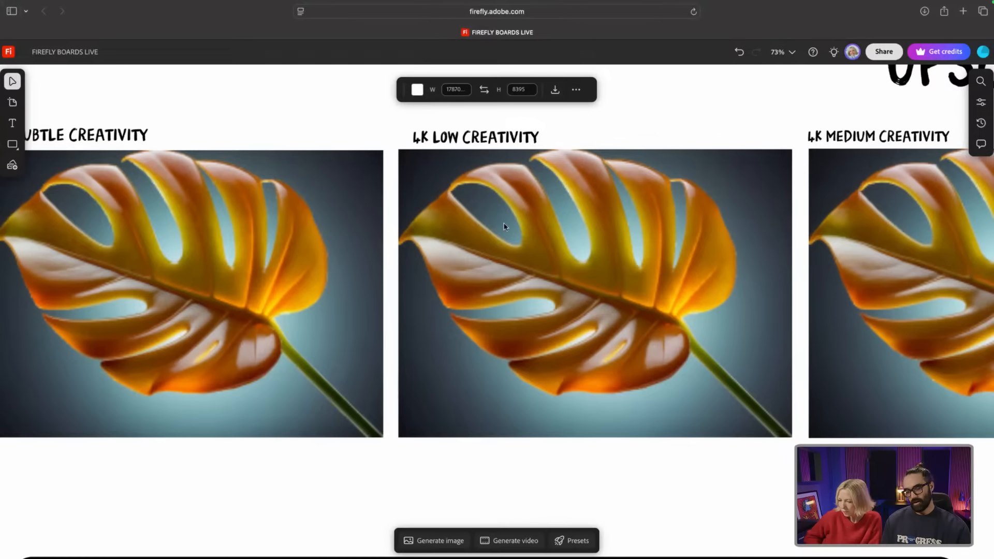
pyautogui.hscroll(10, 535, 232)
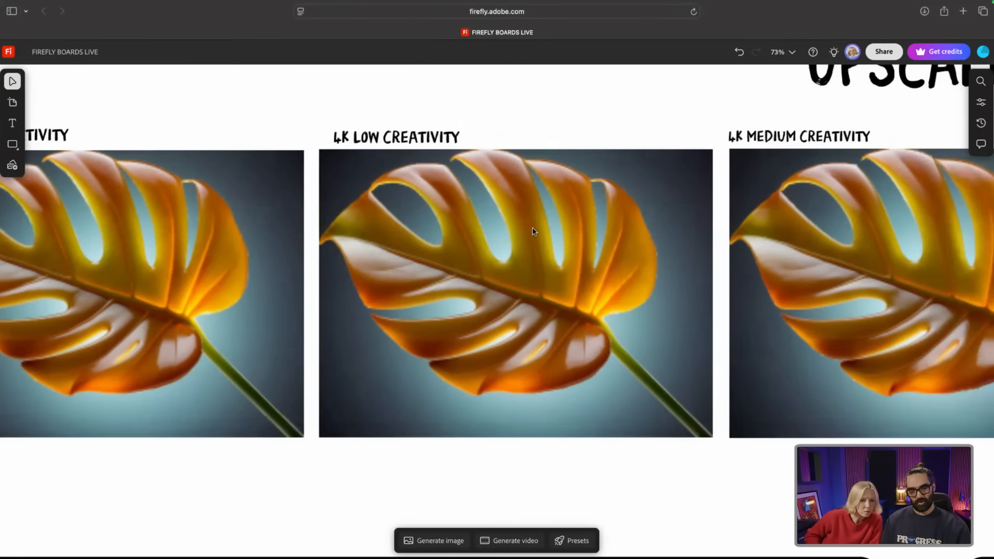
pyautogui.hscroll(3, 533, 231)
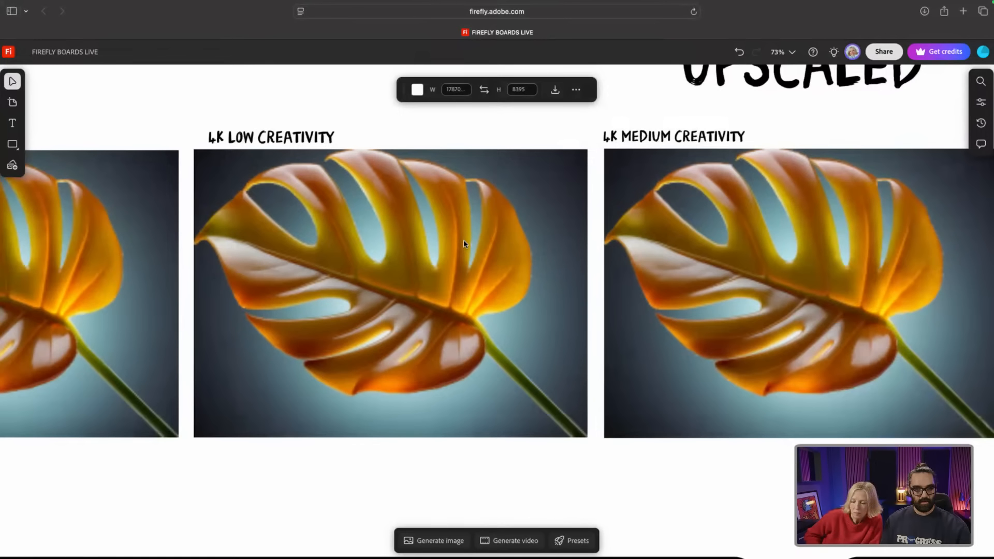
pyautogui.hscroll(4, 464, 244)
pyautogui.hscroll(3, 464, 243)
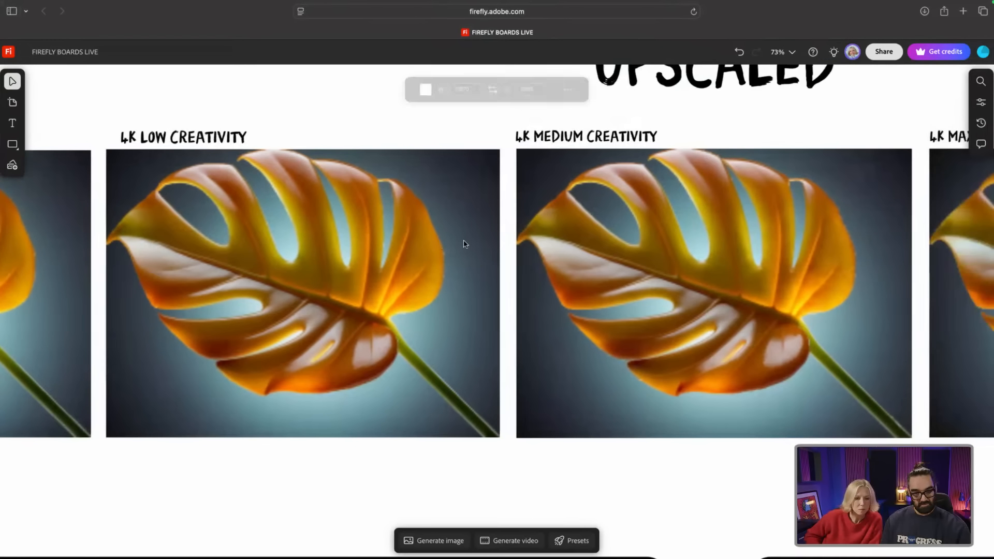
pyautogui.hscroll(8, 464, 244)
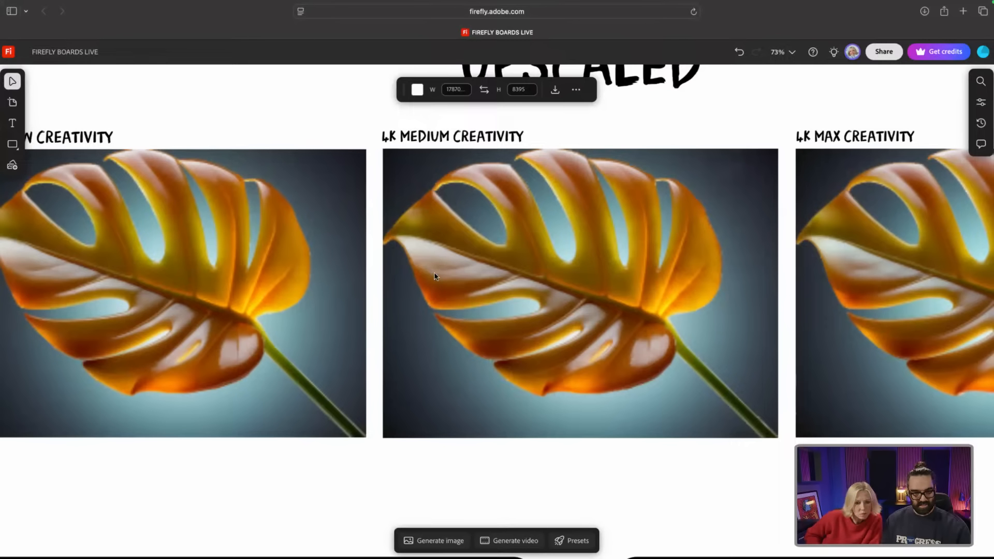
pyautogui.hscroll(2, 597, 325)
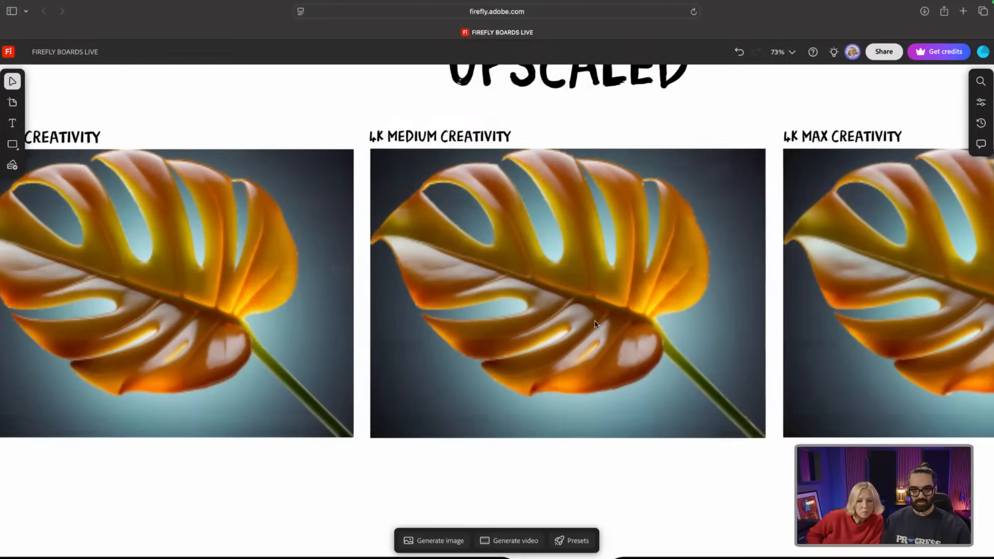
pyautogui.hscroll(2, 592, 319)
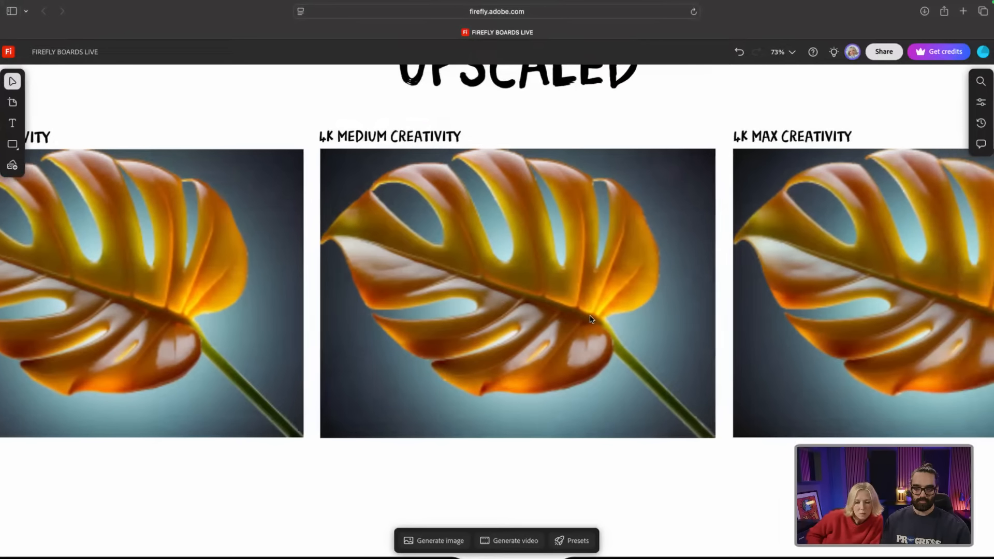
pyautogui.hscroll(1, 589, 313)
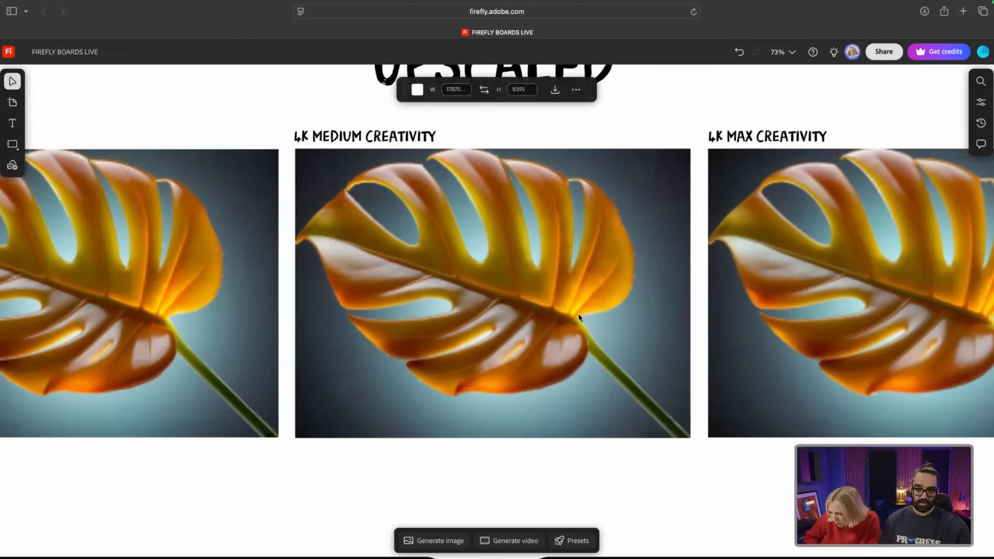
pyautogui.hscroll(3, 580, 314)
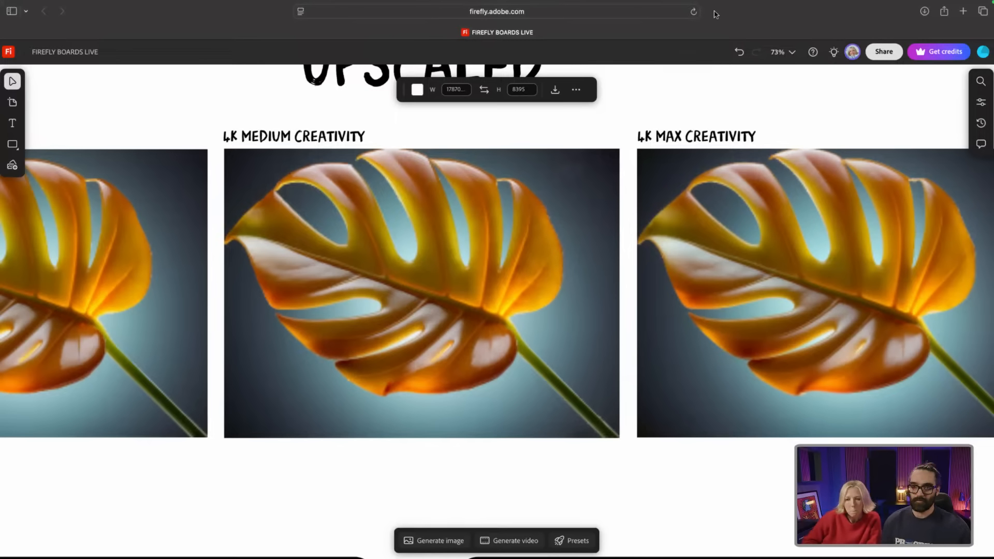
# Step: Reload the page and survey the Zeno, Toffee Resin Plants and Resin Car sections
pyautogui.click(694, 12)
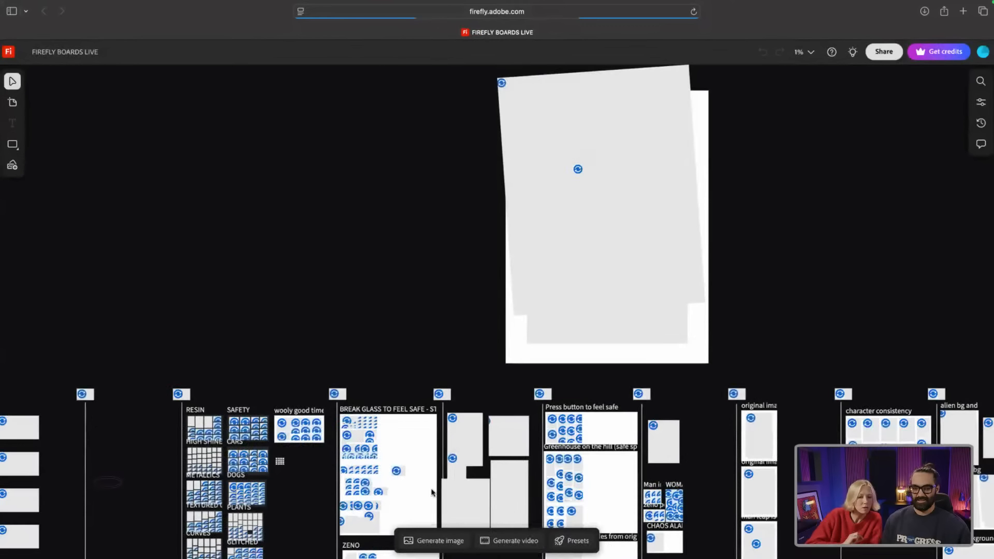
pyautogui.scroll(-5, 402, 449)
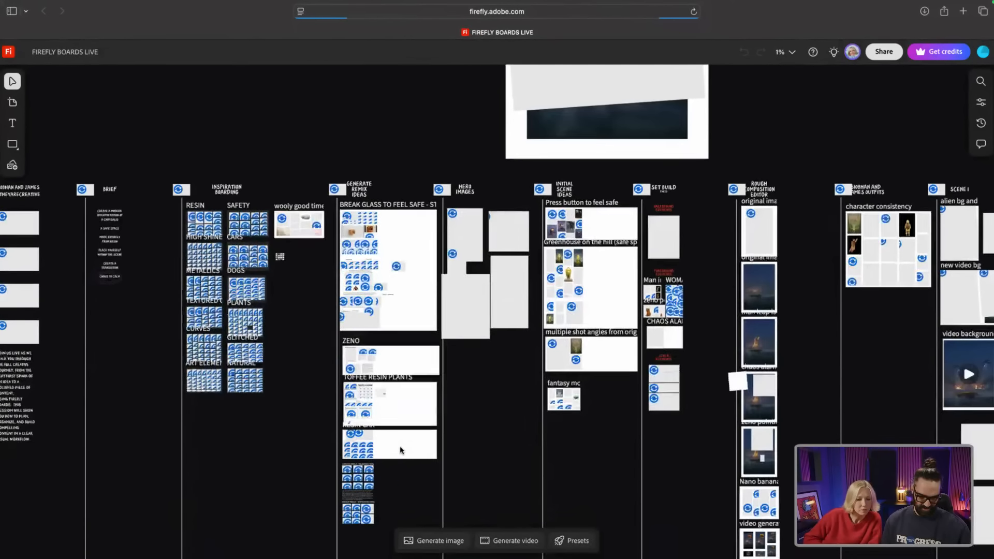
pyautogui.scroll(-1, 400, 450)
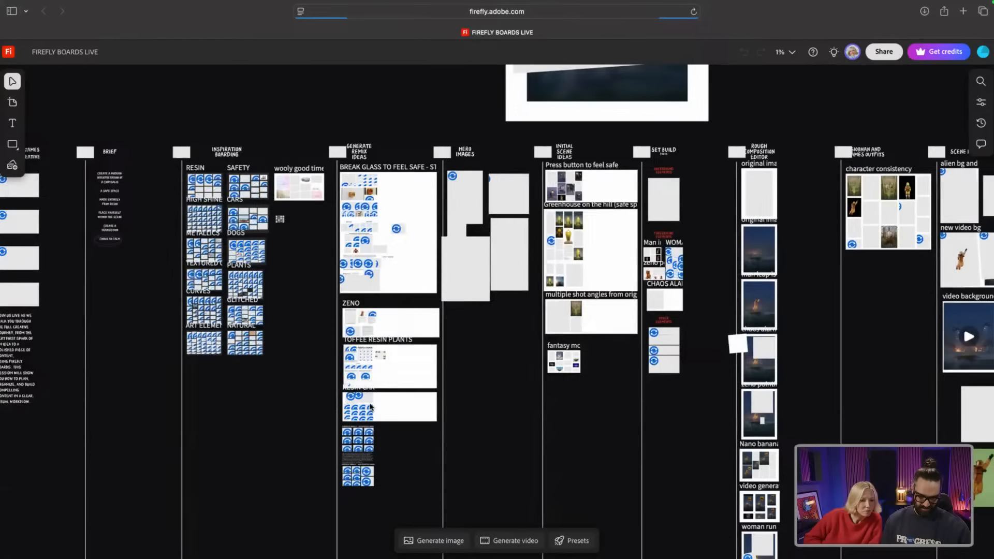
pyautogui.hscroll(-2, 371, 408)
pyautogui.scroll(3, 399, 340)
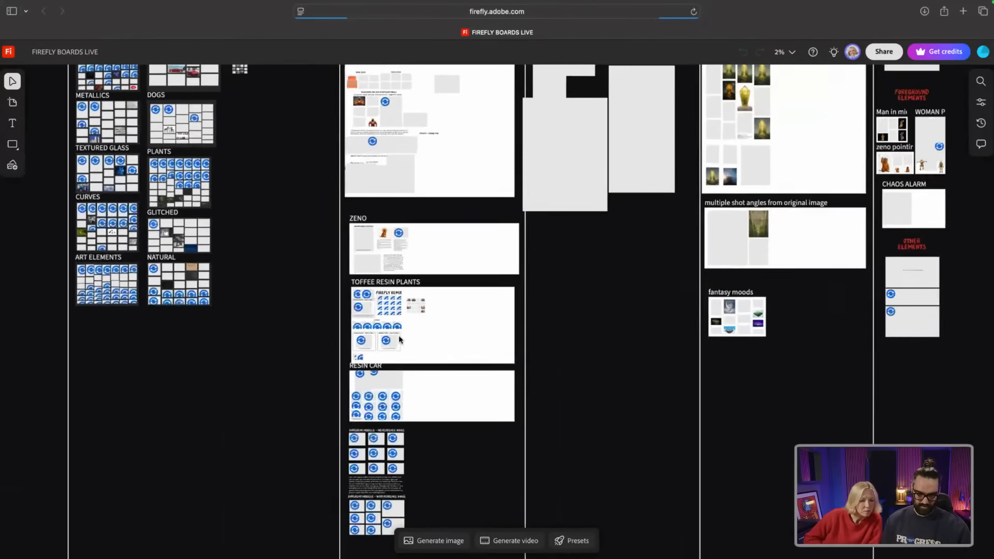
pyautogui.scroll(10, 400, 340)
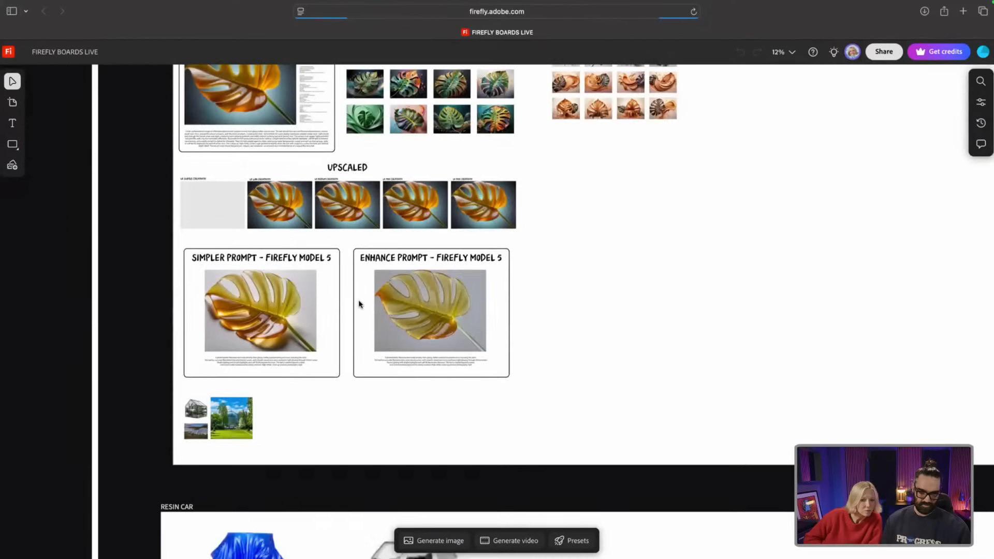
pyautogui.scroll(10, 288, 209)
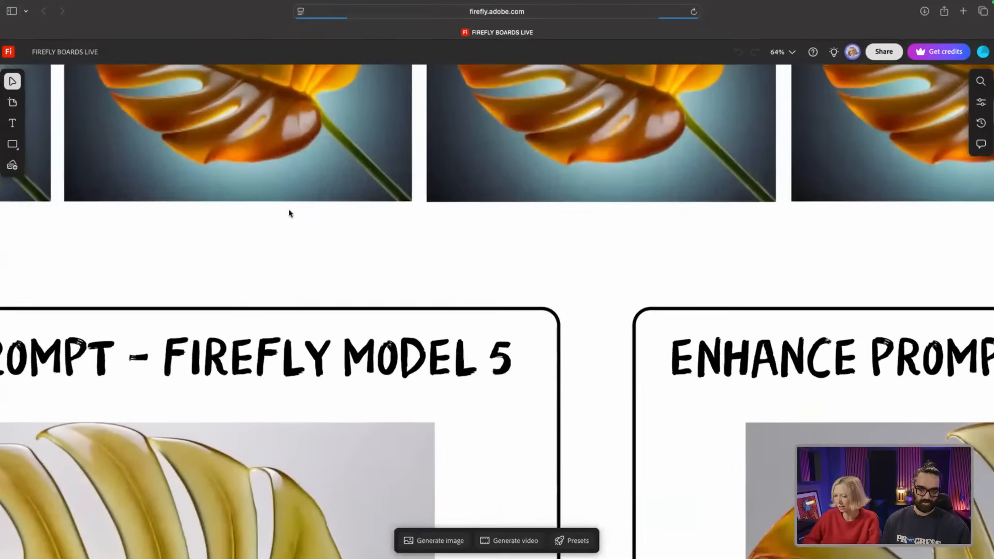
pyautogui.scroll(5, 289, 213)
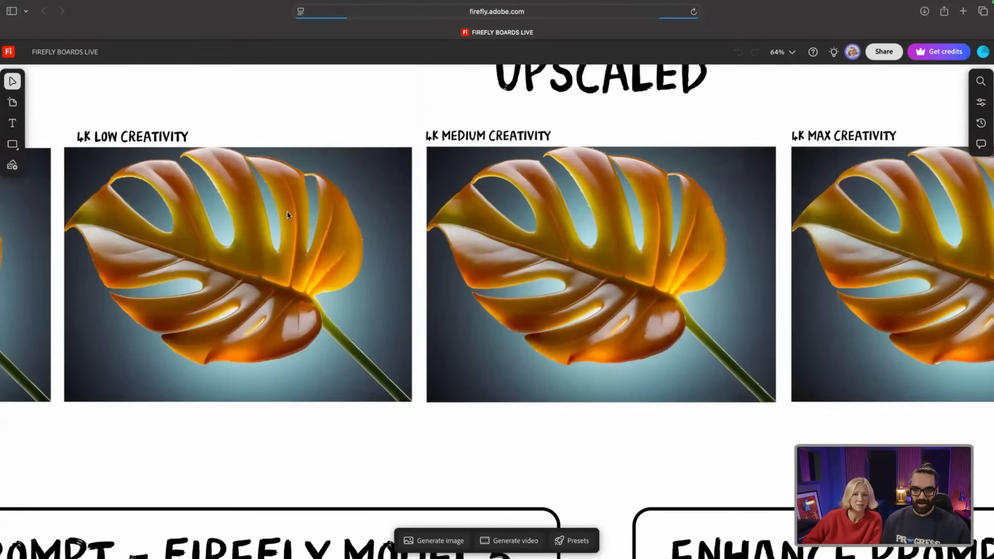
pyautogui.hscroll(3, 273, 224)
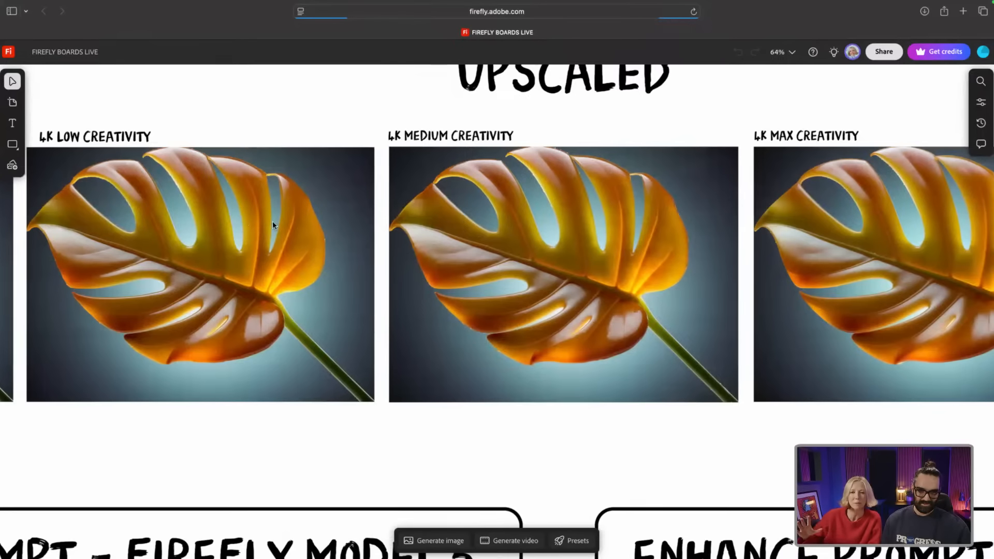
pyautogui.hscroll(-2, 273, 224)
pyautogui.hscroll(-10, 274, 224)
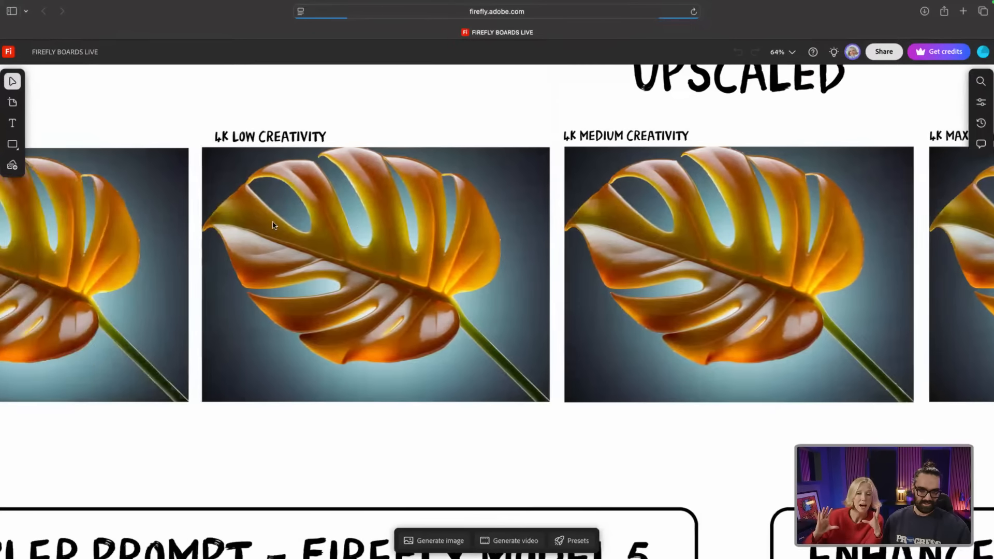
pyautogui.hscroll(-3, 272, 222)
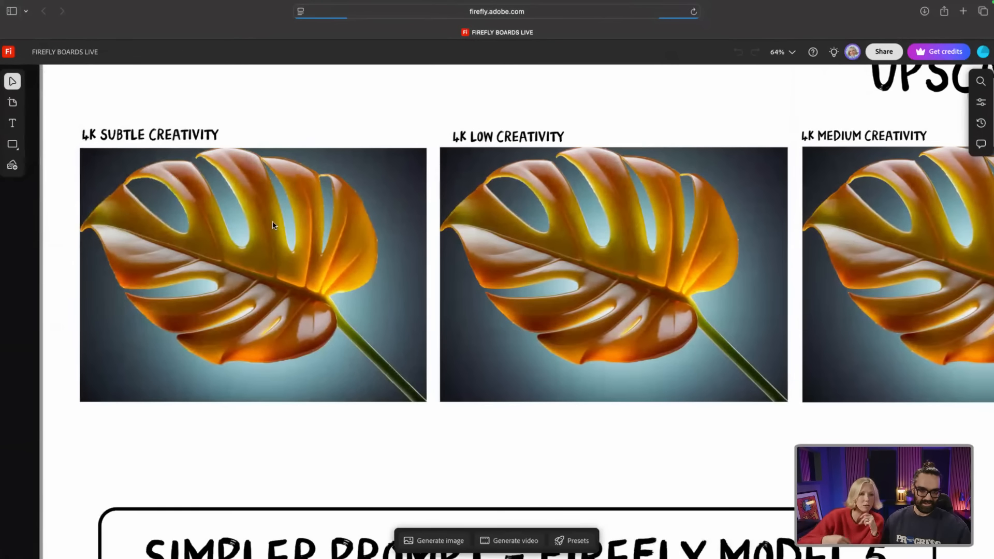
pyautogui.scroll(1, 272, 222)
pyautogui.scroll(5, 273, 224)
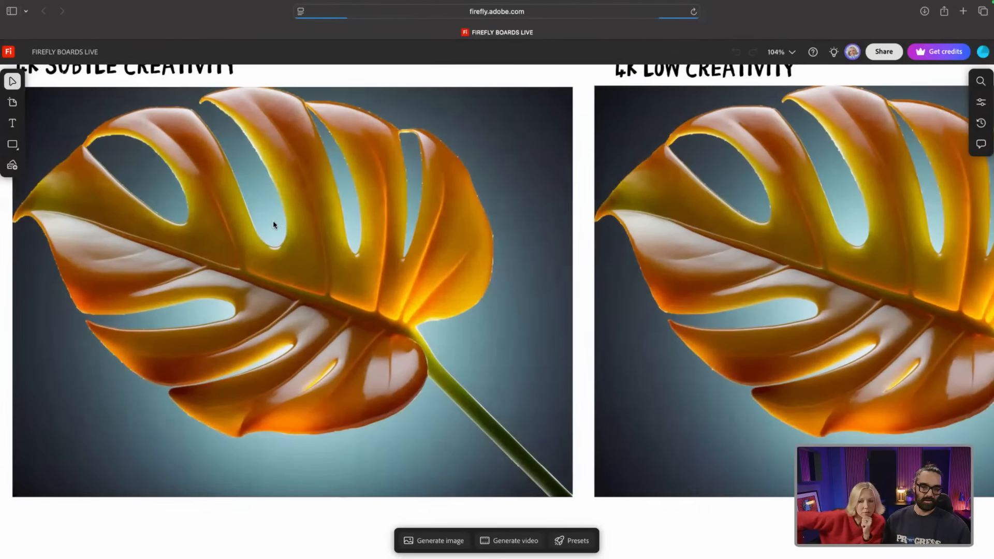
pyautogui.scroll(-4, 273, 224)
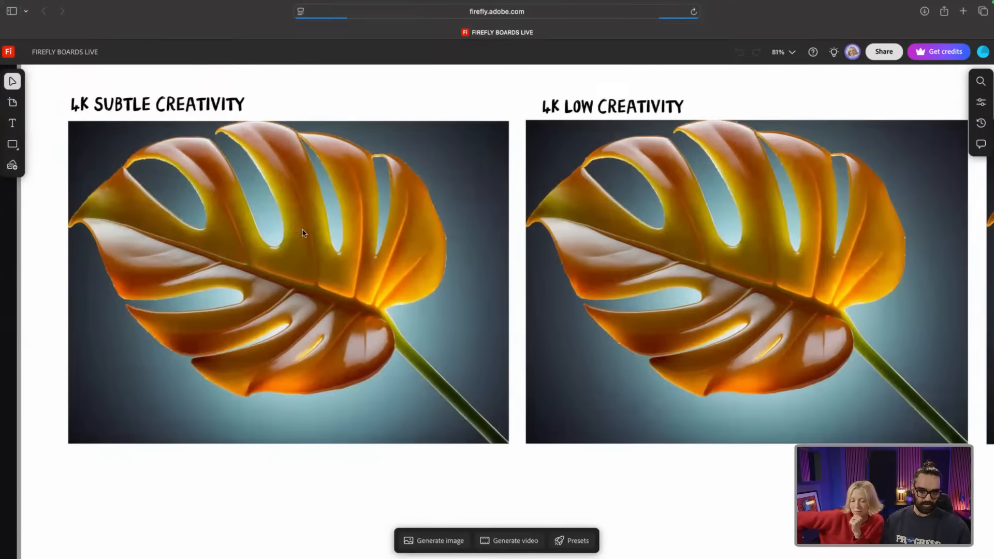
pyautogui.hscroll(3, 369, 222)
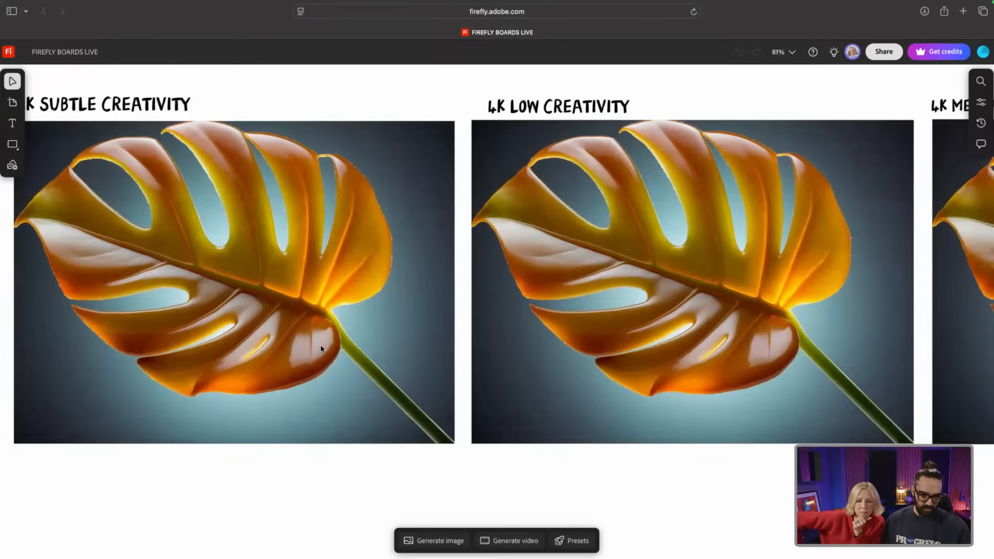
pyautogui.hscroll(1, 310, 347)
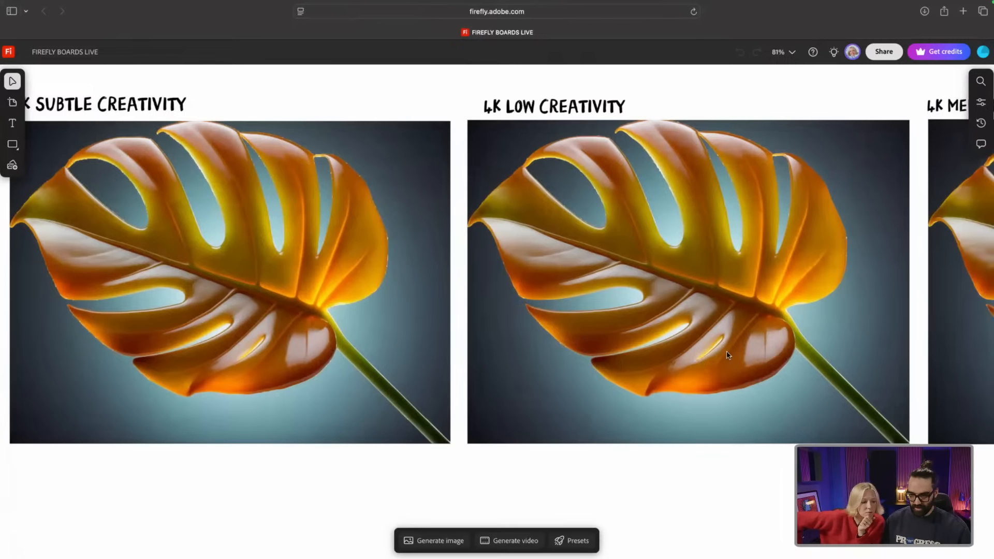
pyautogui.hscroll(3, 728, 355)
pyautogui.hscroll(10, 689, 342)
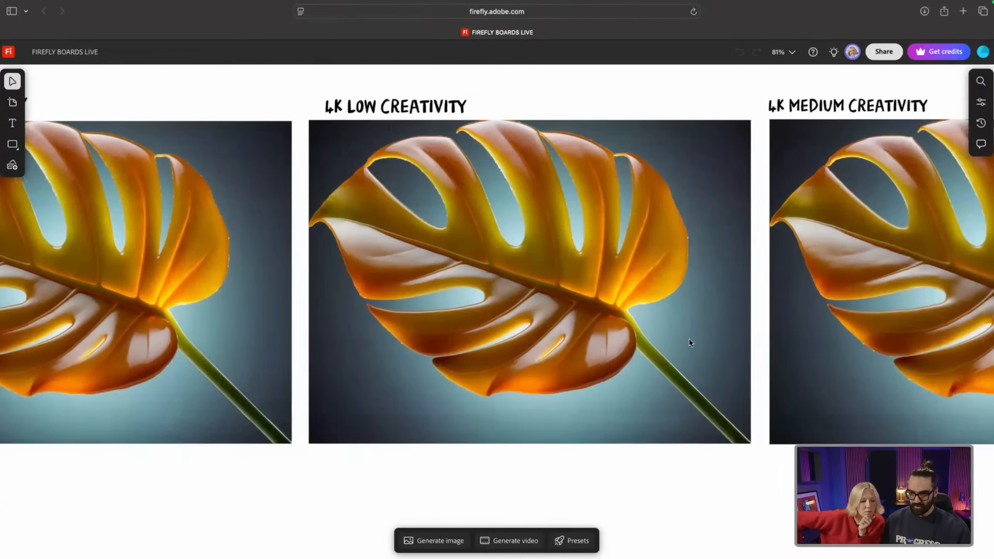
pyautogui.hscroll(9, 689, 342)
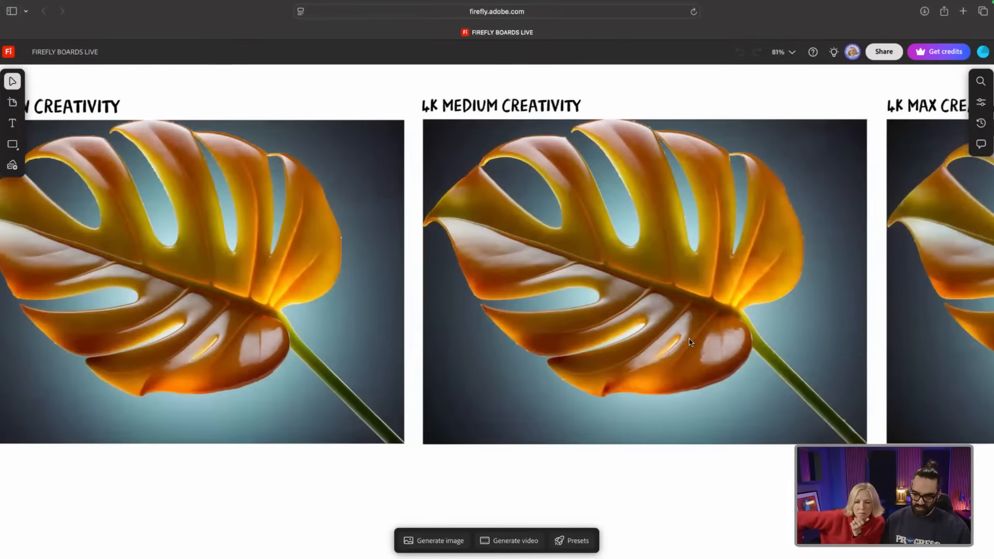
pyautogui.hscroll(5, 688, 342)
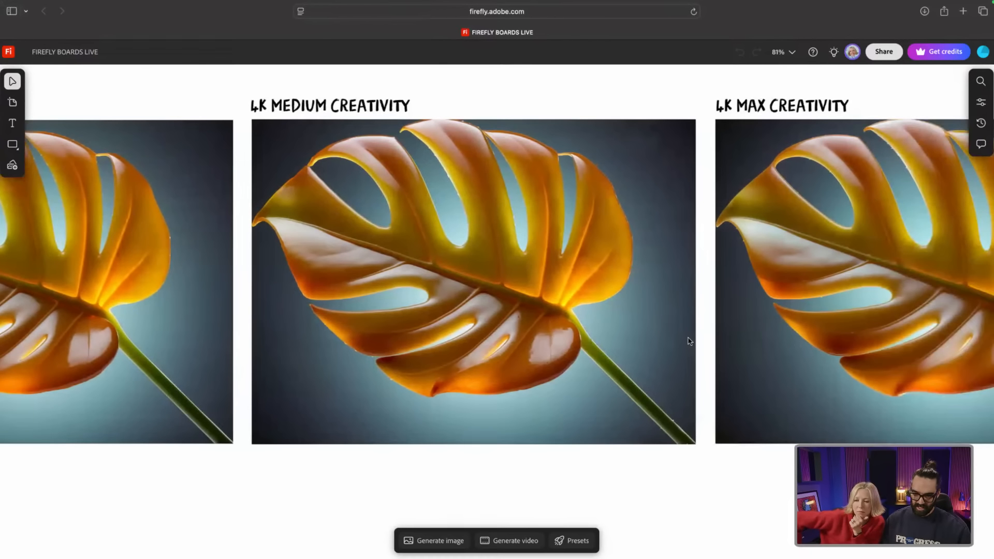
pyautogui.hscroll(11, 689, 342)
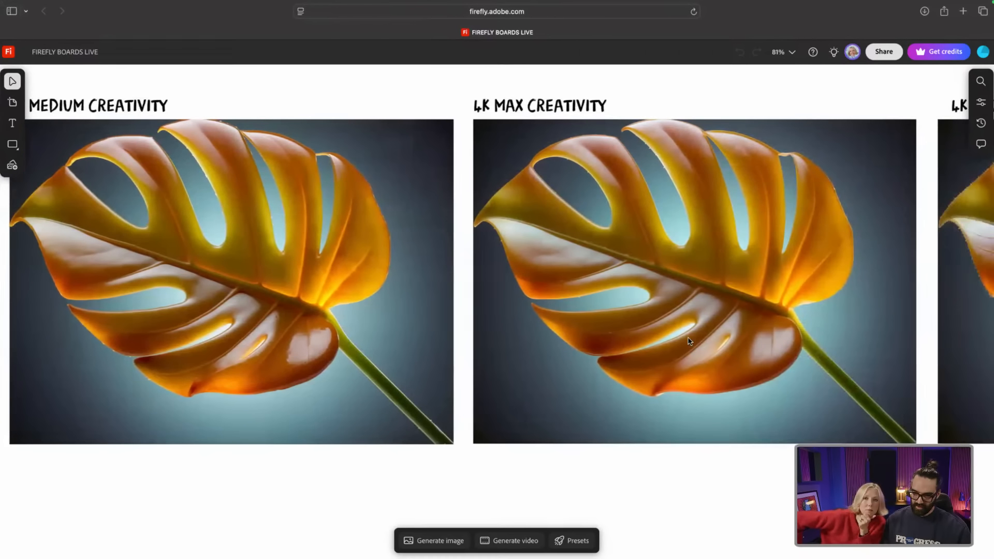
pyautogui.hscroll(8, 689, 342)
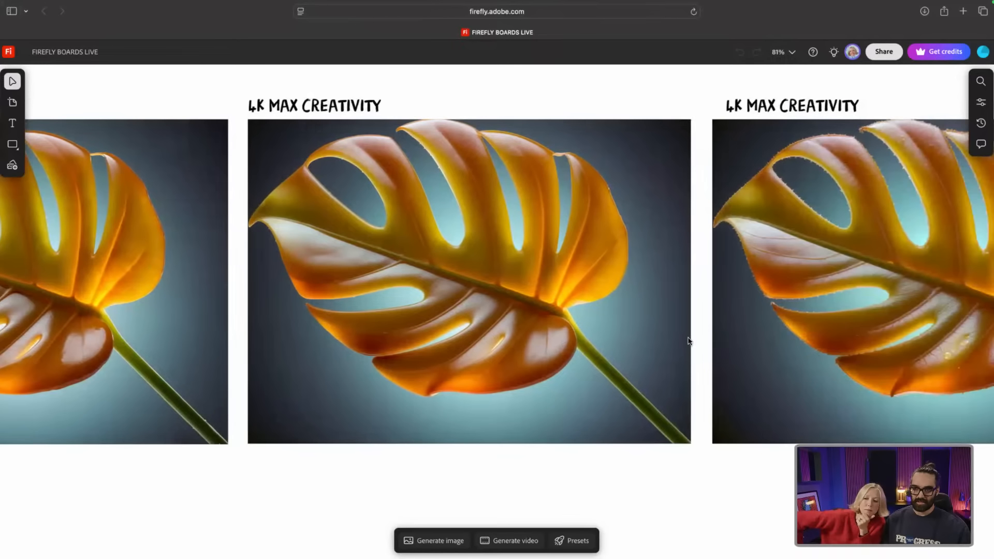
pyautogui.hscroll(9, 688, 342)
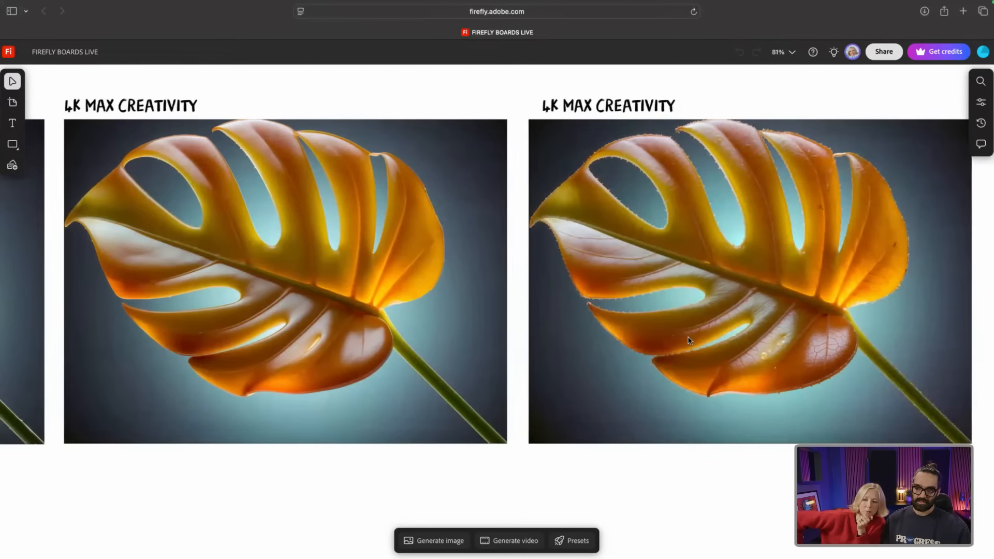
pyautogui.hscroll(3, 688, 341)
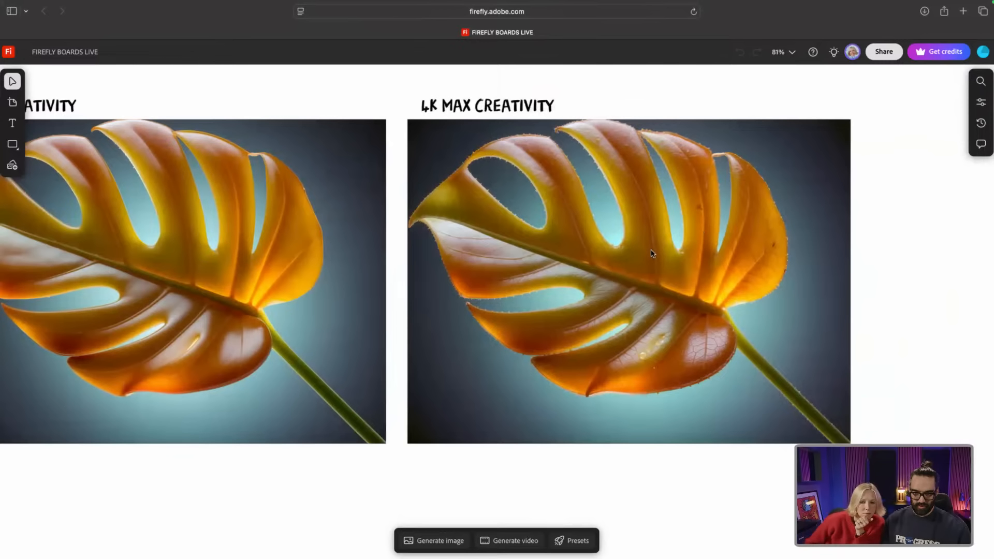
pyautogui.scroll(2, 653, 253)
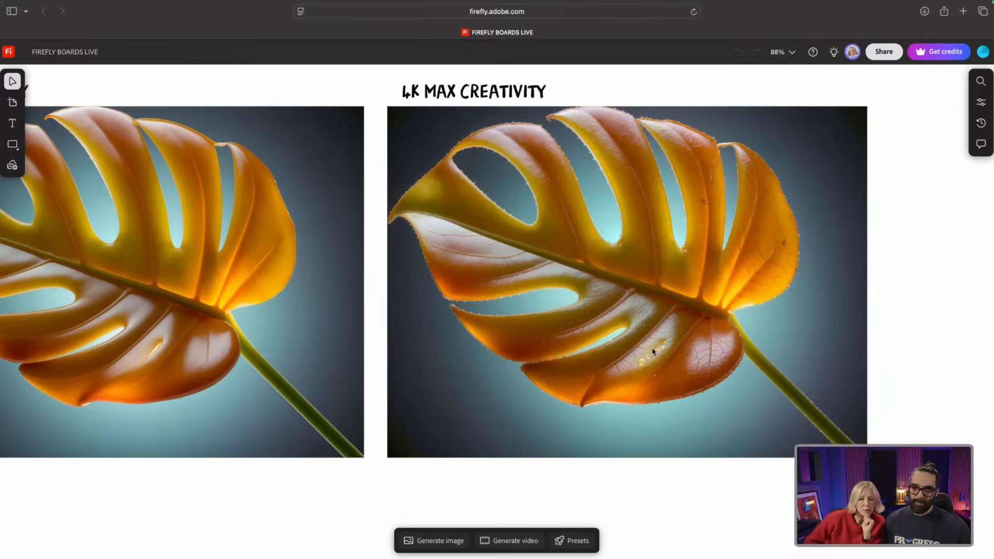
pyautogui.scroll(-3, 651, 347)
pyautogui.scroll(5, 651, 345)
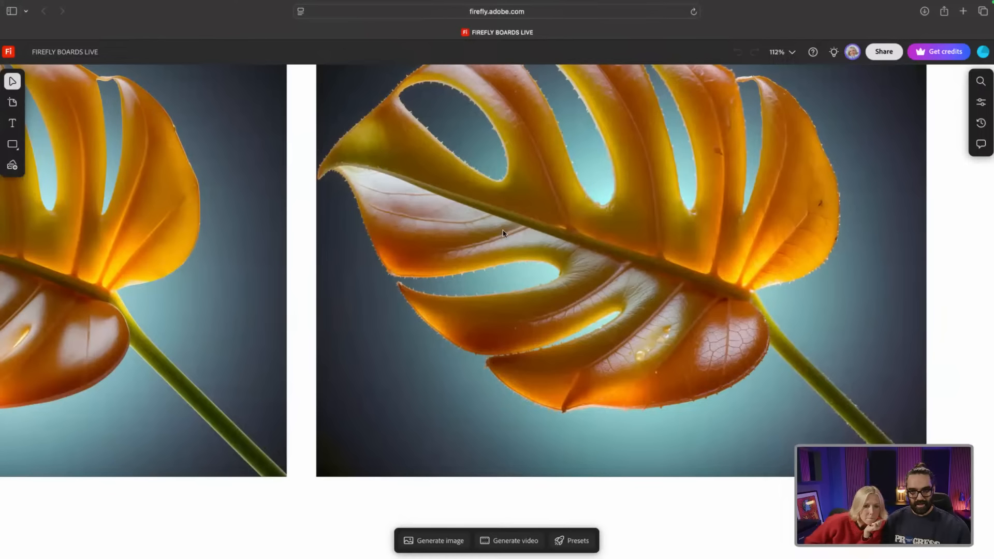
pyautogui.scroll(-10, 602, 284)
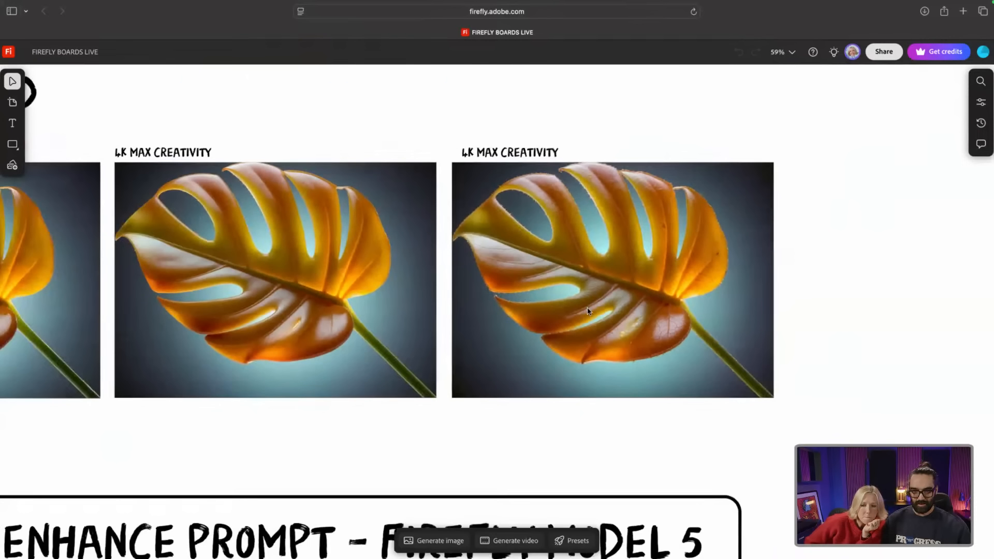
pyautogui.scroll(-2, 337, 315)
pyautogui.scroll(-6, 338, 318)
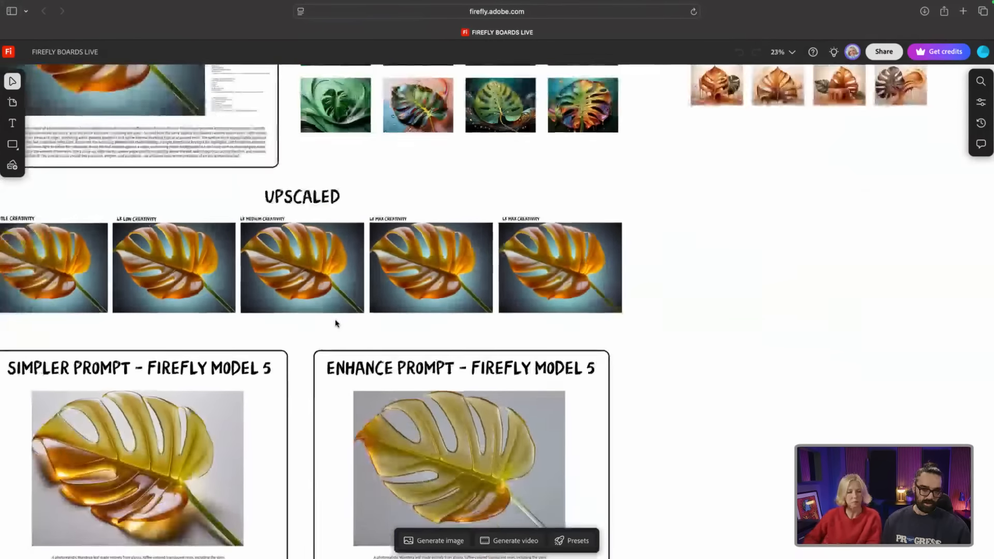
pyautogui.hscroll(-2, 190, 412)
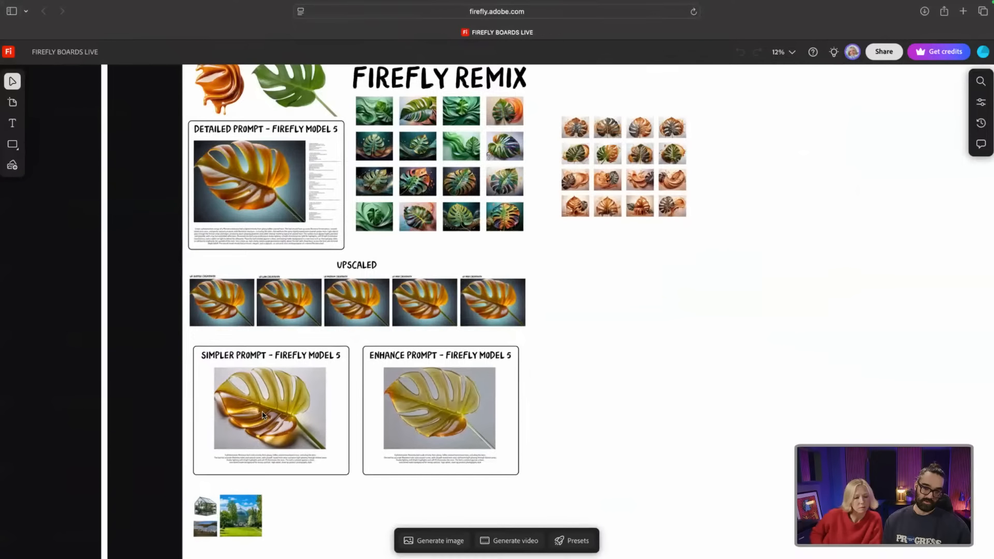
pyautogui.scroll(8, 263, 414)
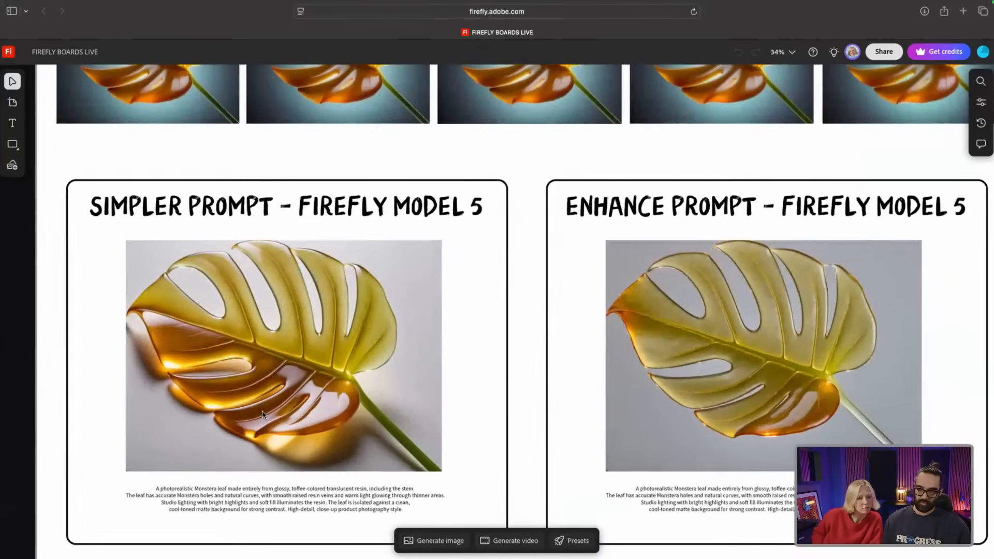
pyautogui.scroll(-1, 292, 403)
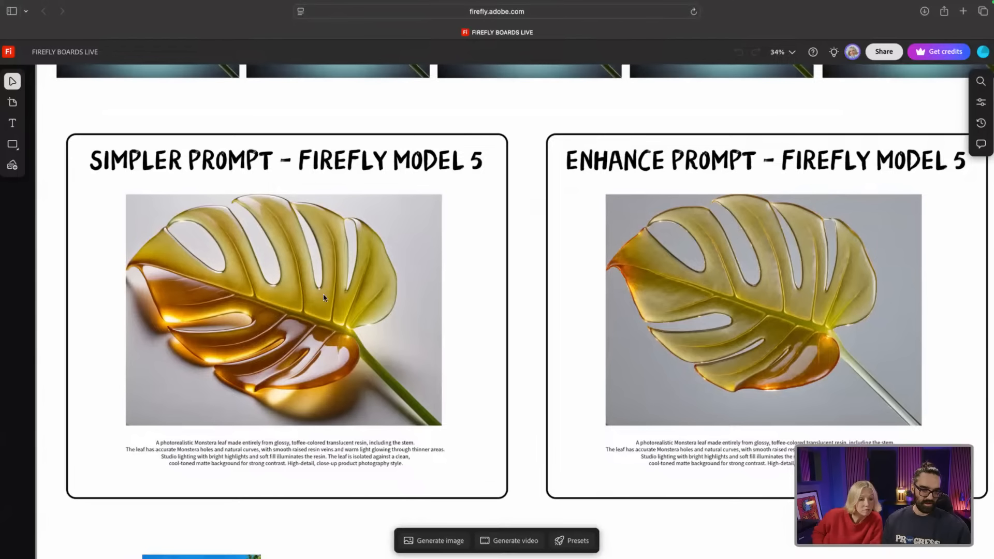
pyautogui.scroll(3, 244, 268)
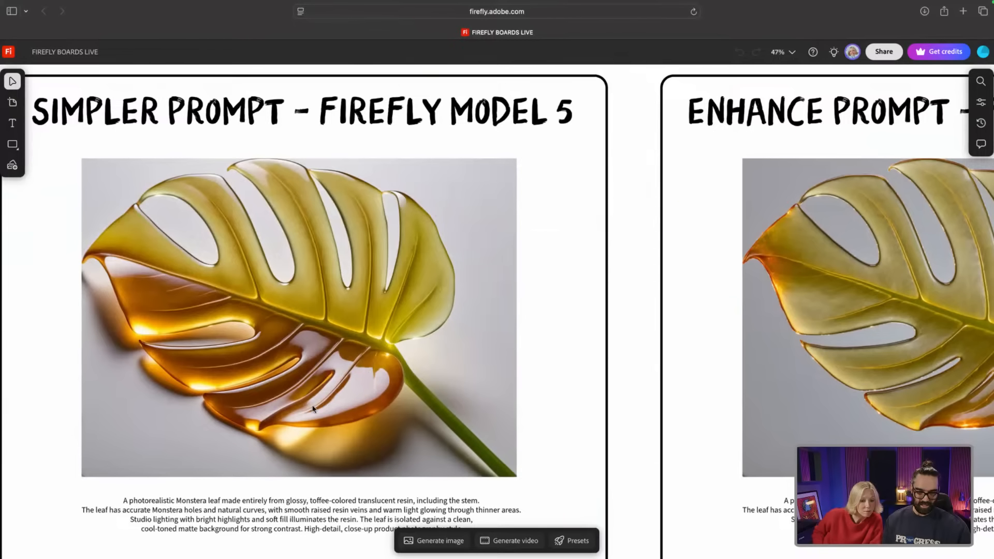
pyautogui.scroll(-2, 162, 334)
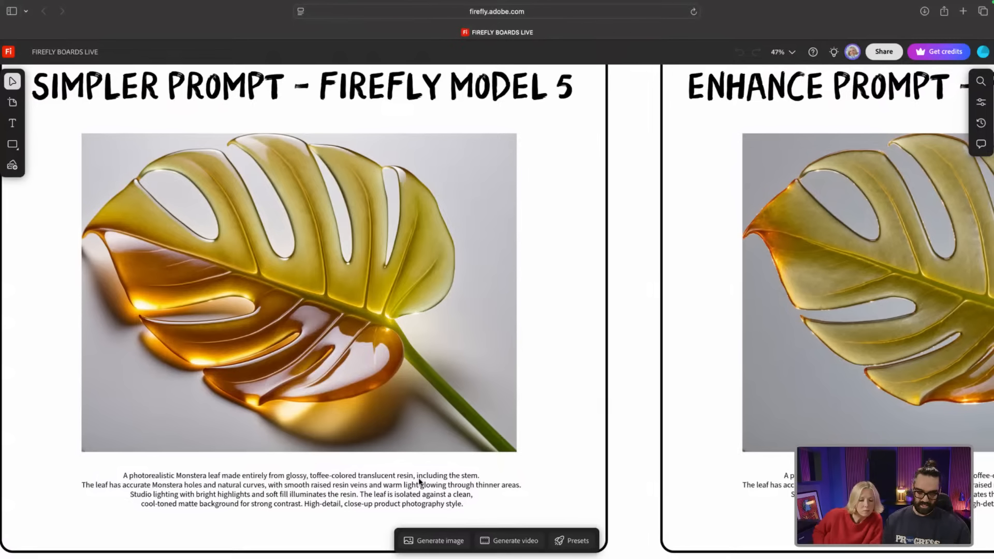
pyautogui.scroll(-6, 466, 356)
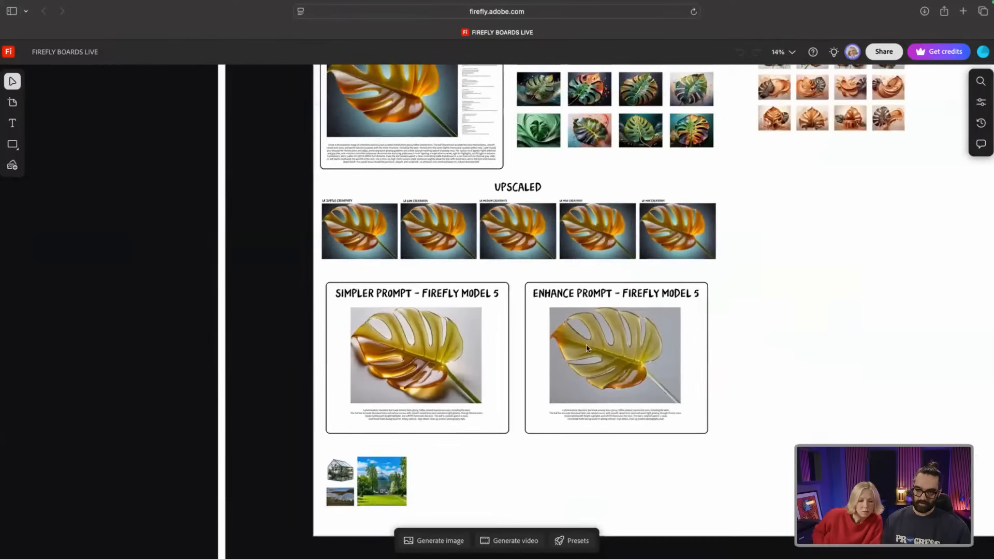
pyautogui.scroll(5, 611, 336)
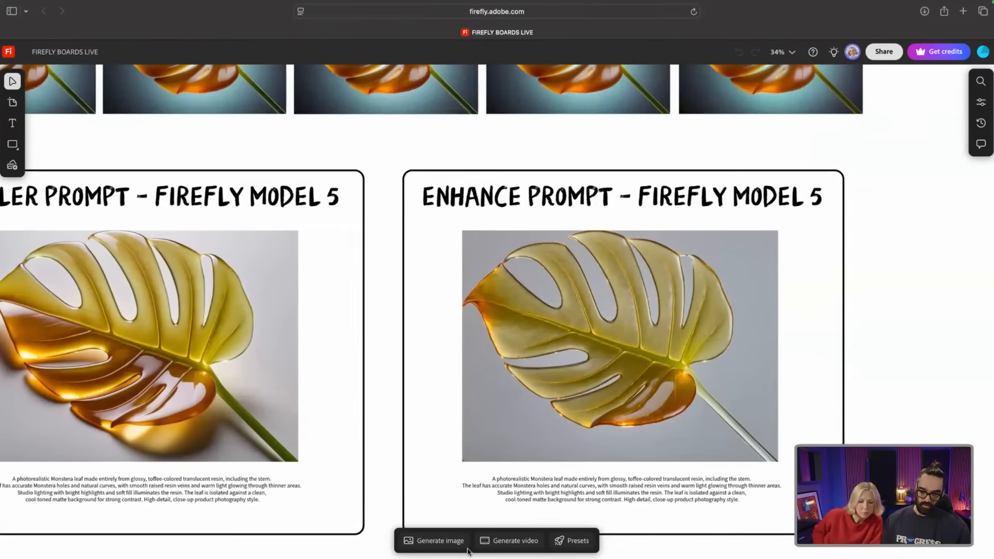
# Step: Open the Generate image panel, set to Gemini 2.5 (Nano Banana) at Widescreen
pyautogui.click(434, 544)
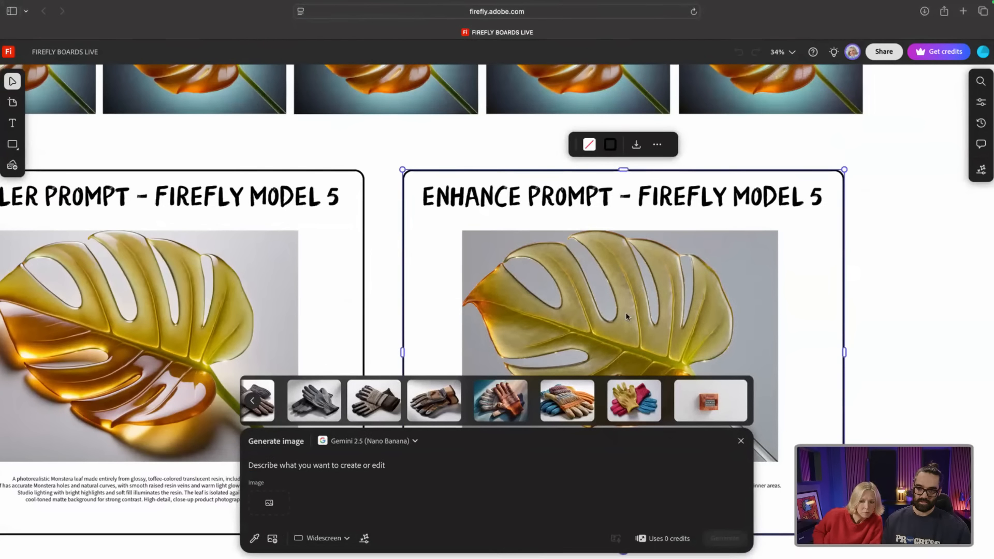
pyautogui.click(588, 342)
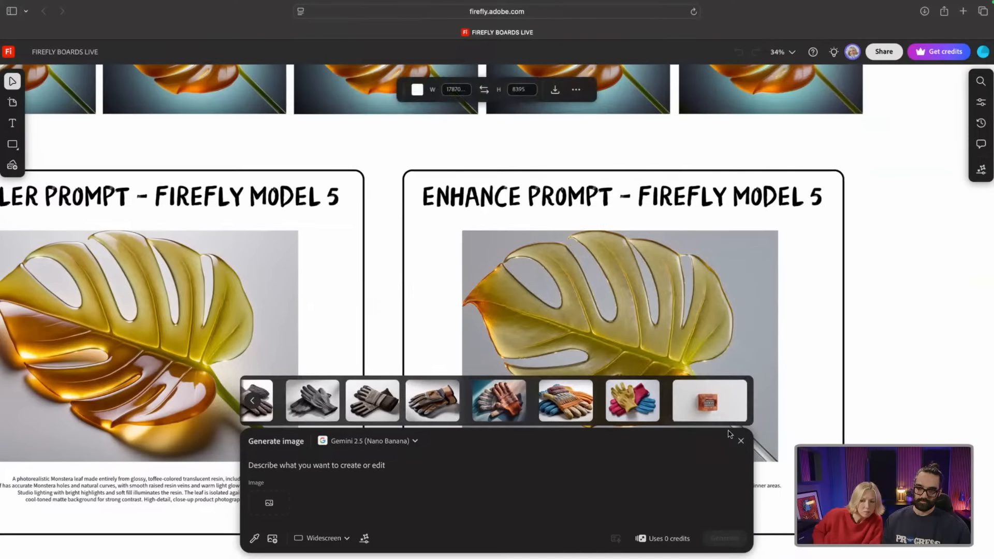
pyautogui.click(741, 441)
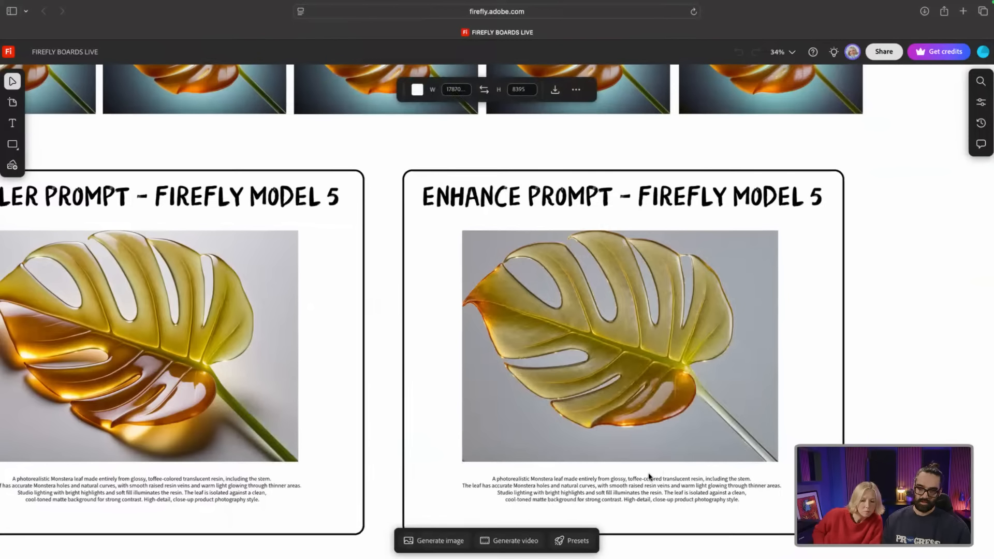
pyautogui.click(440, 541)
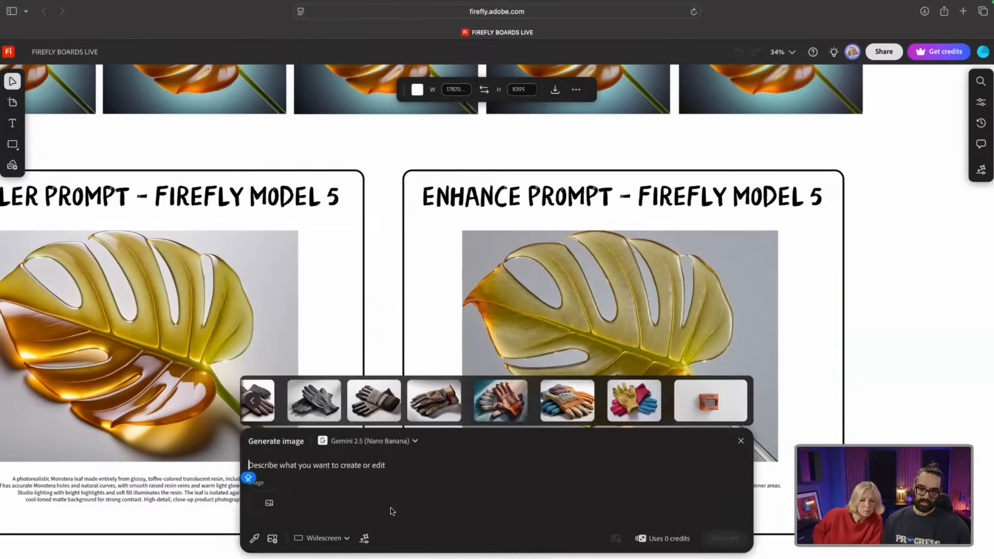
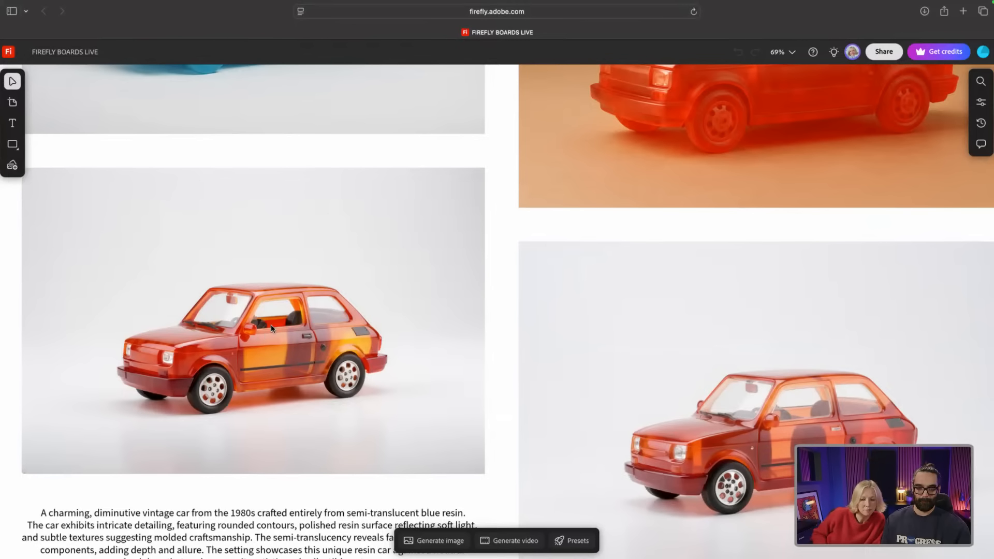
# Step: Zoom out from the car grid and pan down to the ESCAPE ROUTE airplane grids, with and without a reference image
pyautogui.scroll(-5, 270, 327)
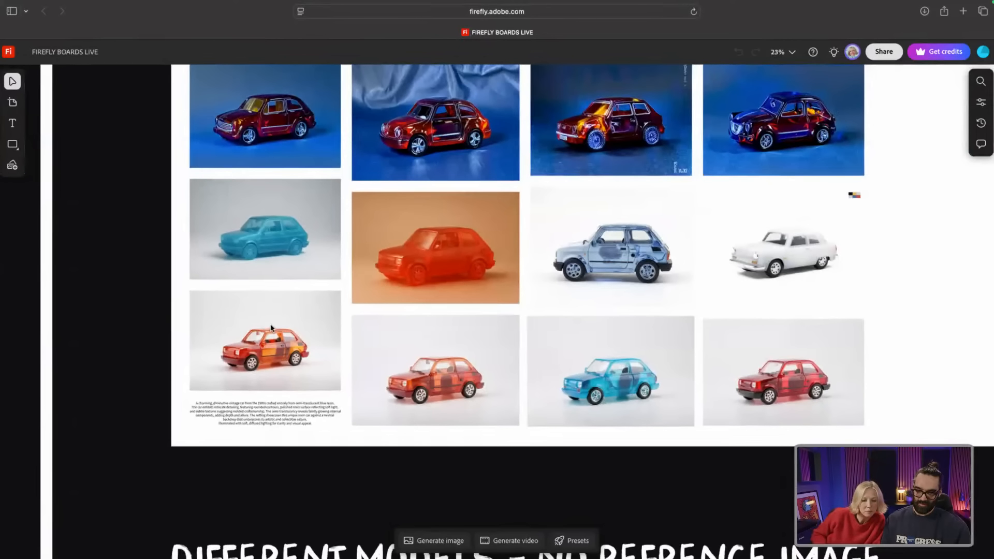
pyautogui.scroll(-3, 270, 327)
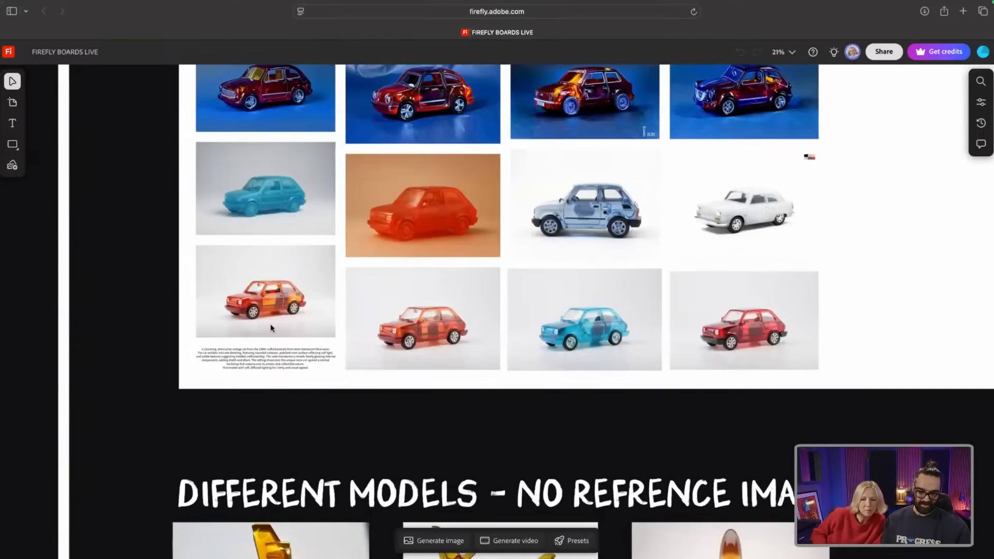
pyautogui.scroll(-3, 271, 327)
pyautogui.scroll(-5, 271, 327)
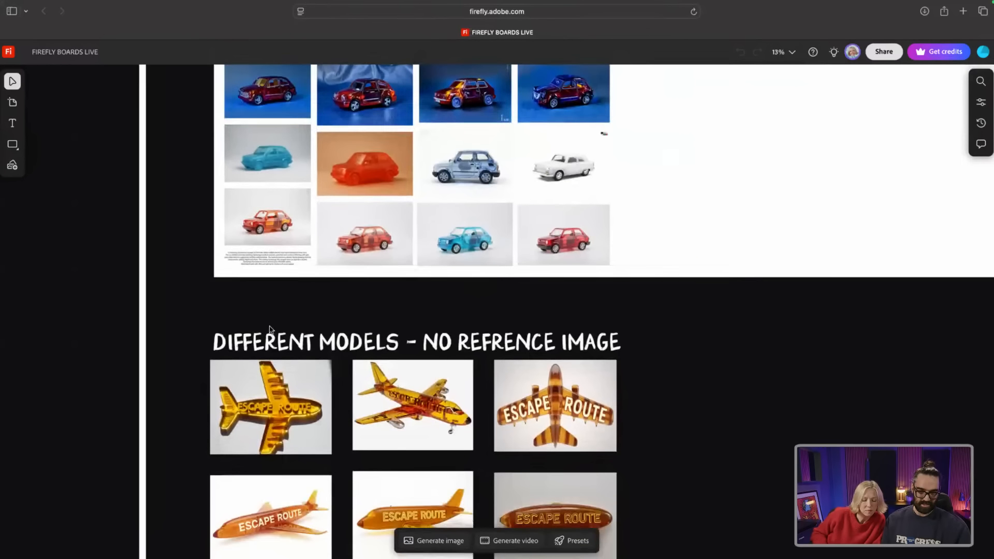
pyautogui.scroll(-3, 270, 330)
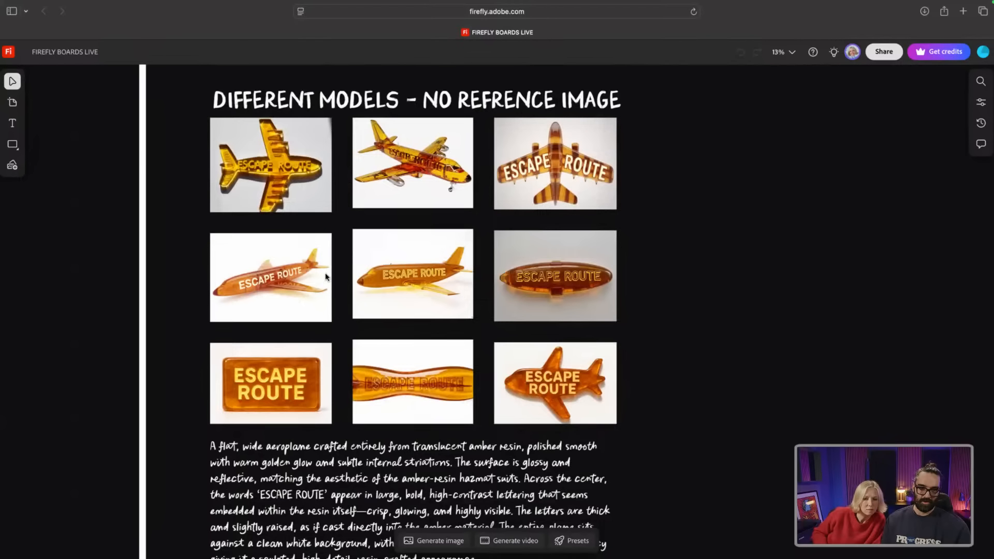
pyautogui.scroll(5, 270, 280)
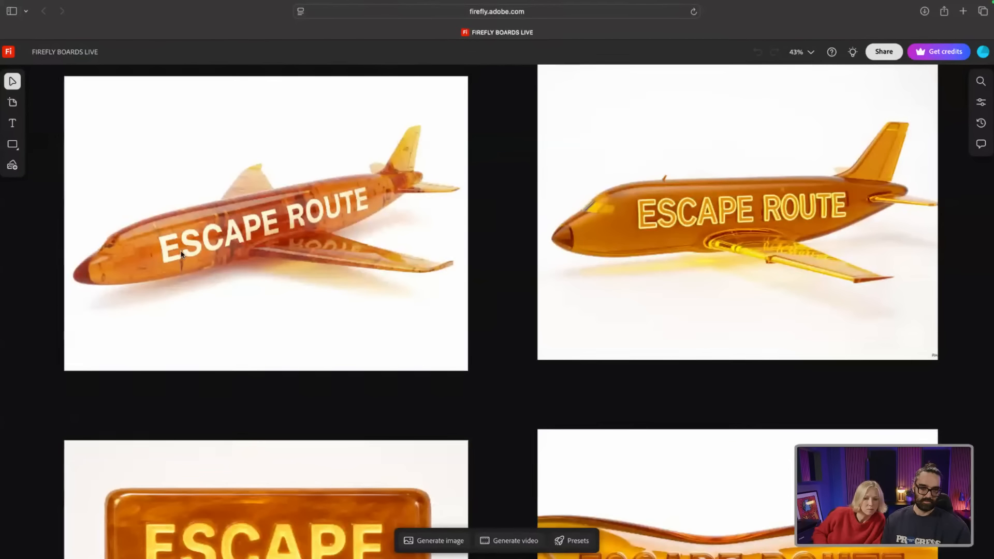
pyautogui.scroll(-8, 327, 258)
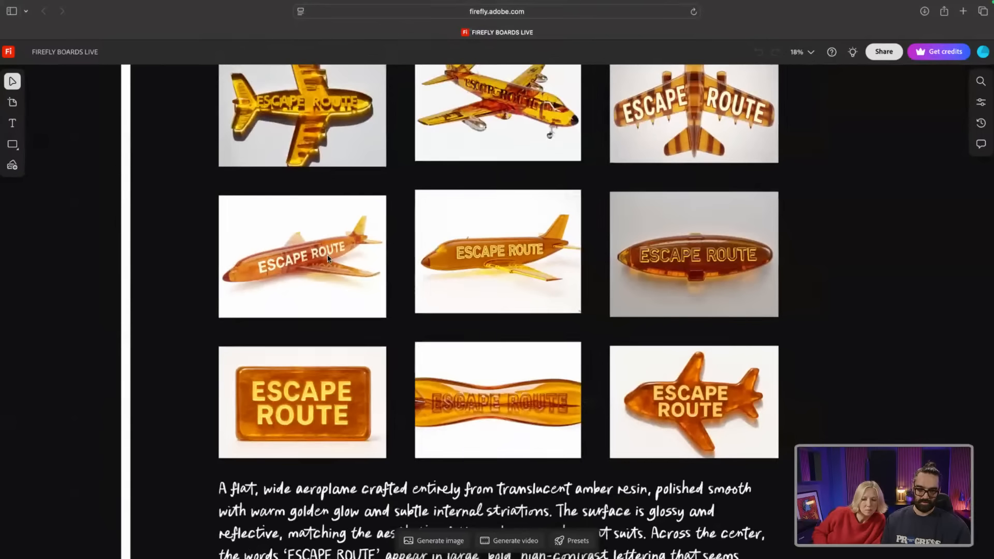
pyautogui.scroll(-5, 327, 257)
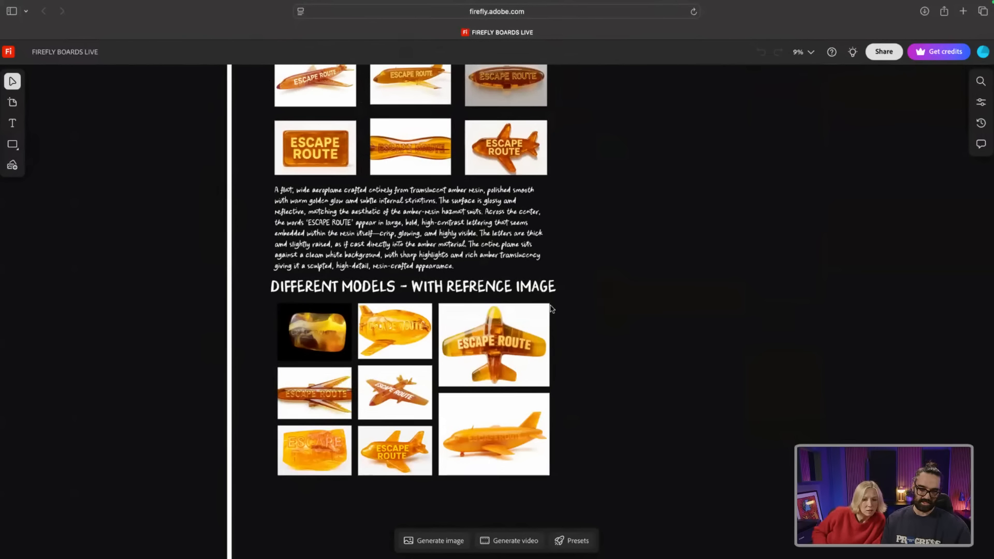
pyautogui.scroll(1, 610, 306)
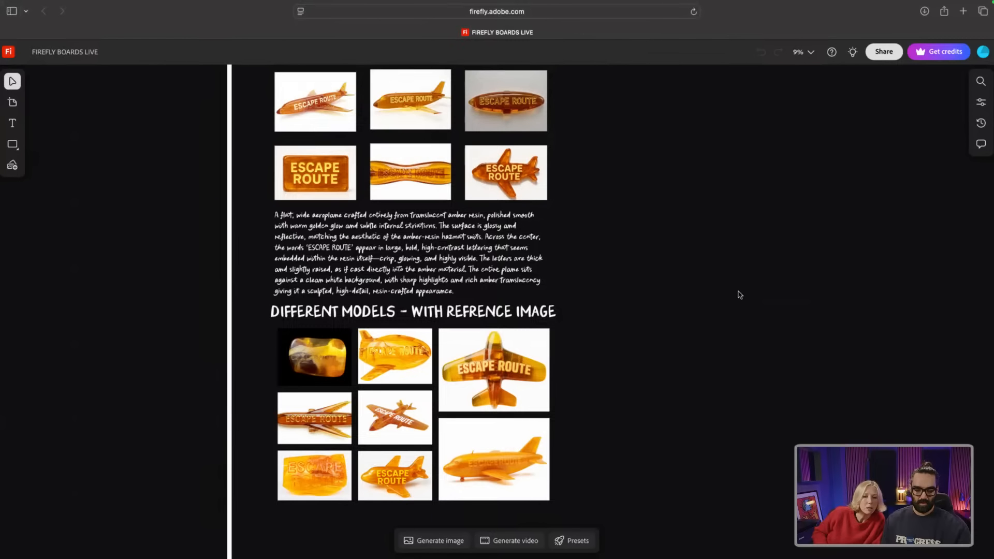
pyautogui.scroll(3, 738, 288)
pyautogui.scroll(-3, 741, 286)
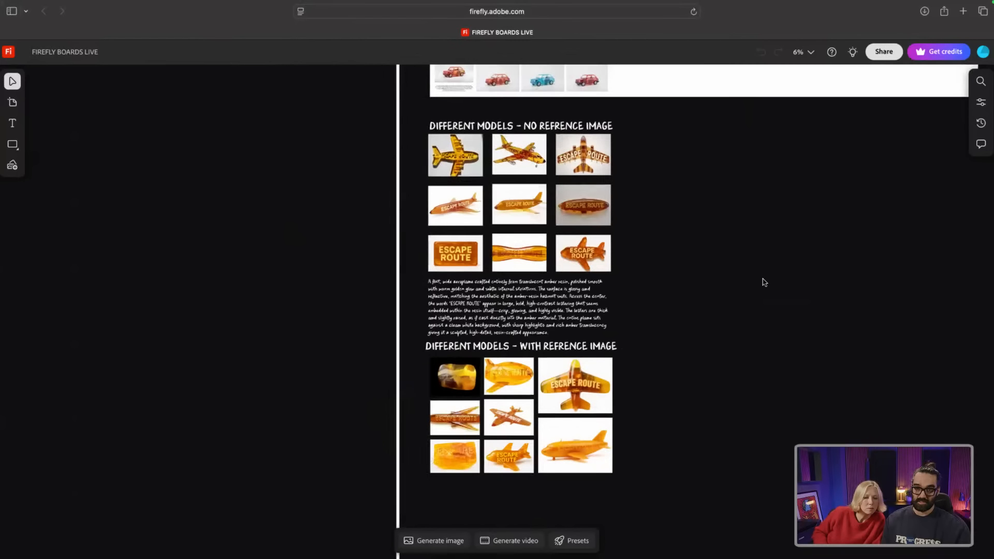
# Step: Move the handstand amber suit figure beneath the PRESETS - CHANGE POSE label, nudged into line with the suits
pyautogui.scroll(5, 872, 237)
pyautogui.click(870, 235)
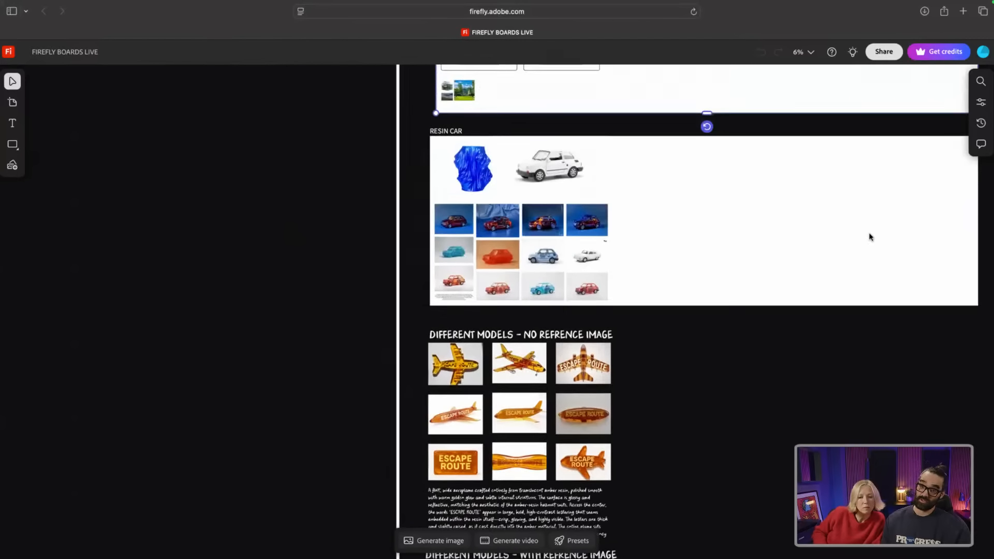
pyautogui.scroll(5, 867, 233)
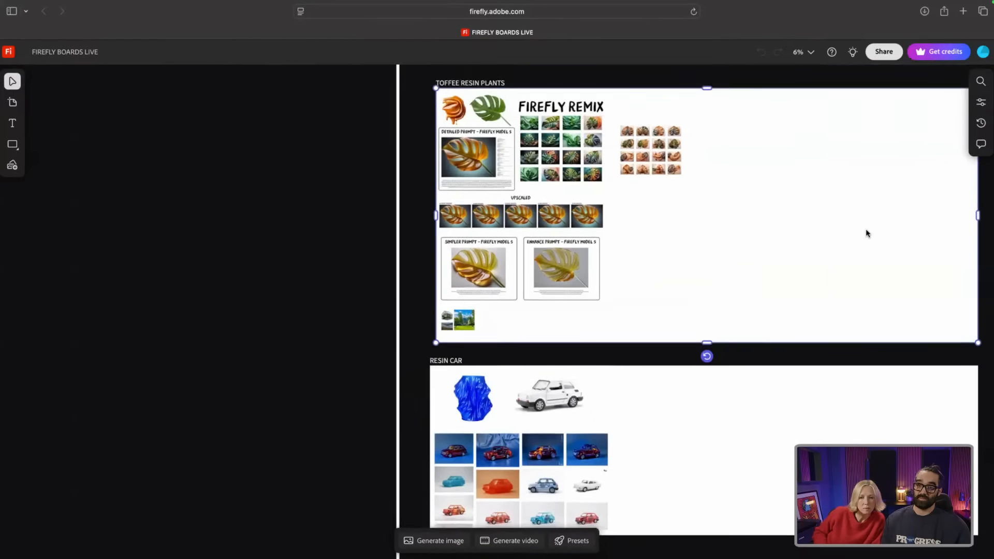
pyautogui.scroll(5, 867, 233)
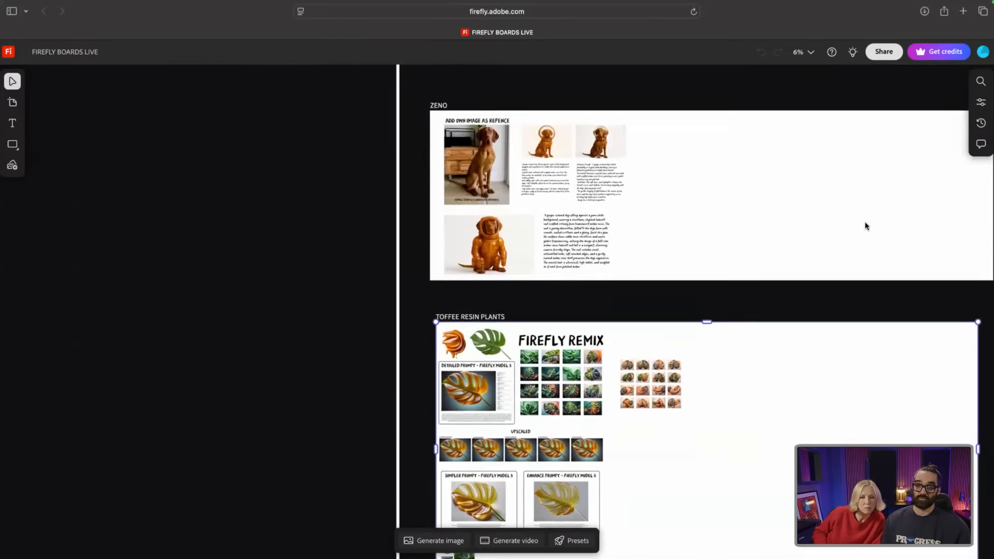
pyautogui.scroll(5, 866, 226)
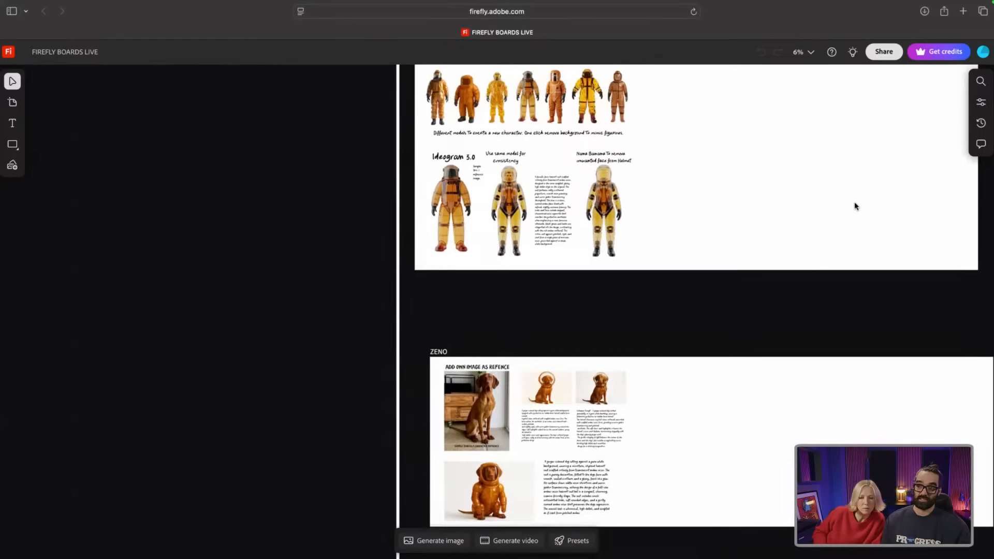
pyautogui.scroll(5, 848, 197)
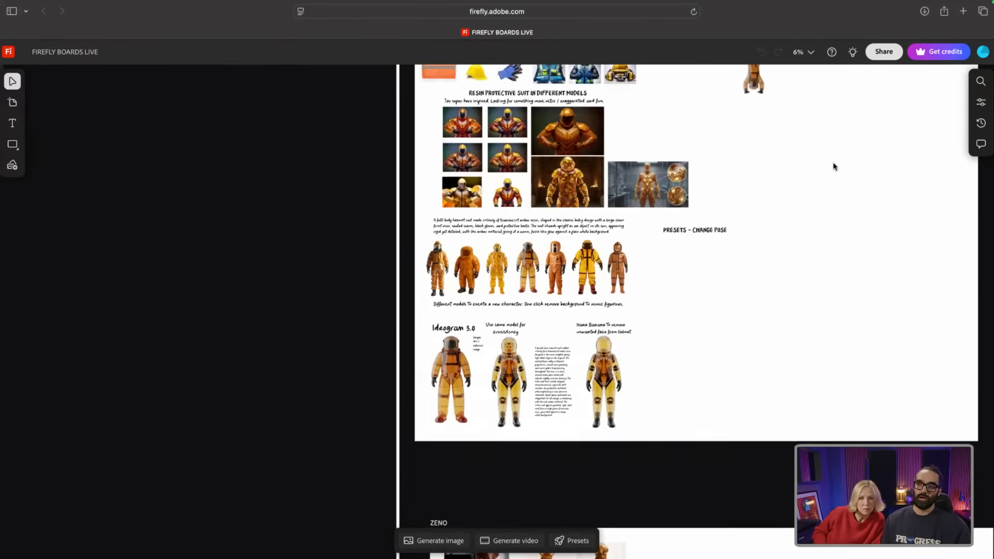
pyautogui.scroll(4, 831, 165)
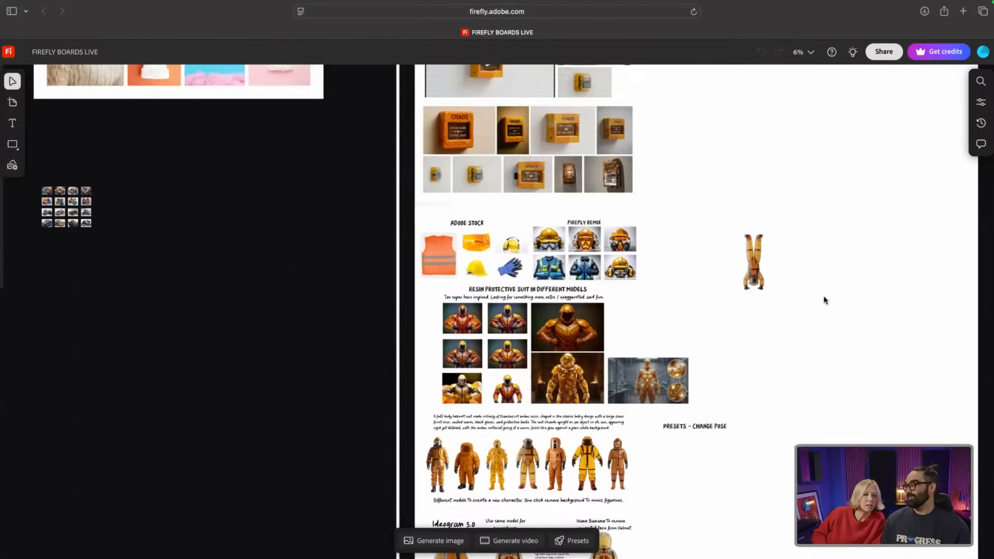
pyautogui.moveTo(753, 270); pyautogui.dragTo(690, 468)
pyautogui.scroll(5, 688, 463)
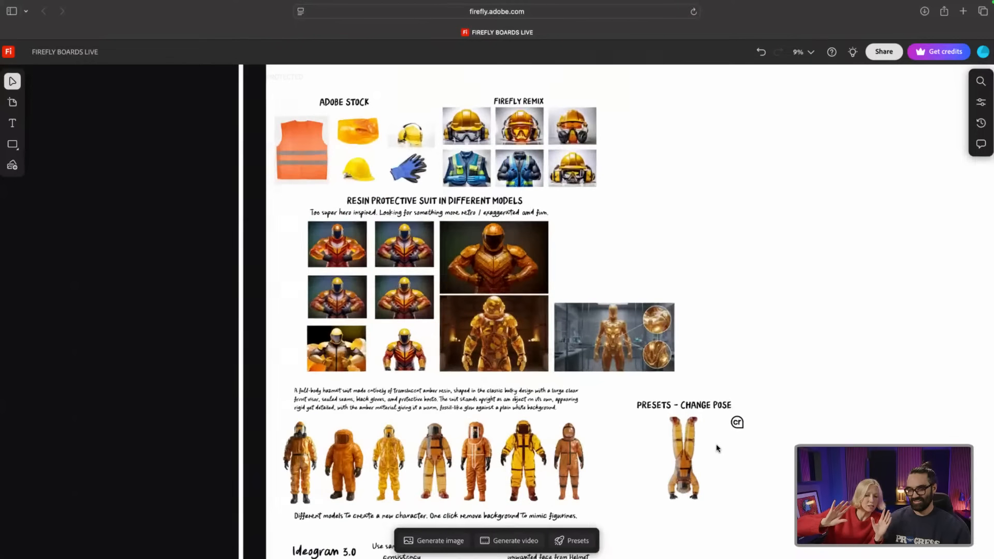
pyautogui.scroll(2, 682, 454)
pyautogui.moveTo(613, 445); pyautogui.dragTo(627, 445)
pyautogui.scroll(-2, 627, 445)
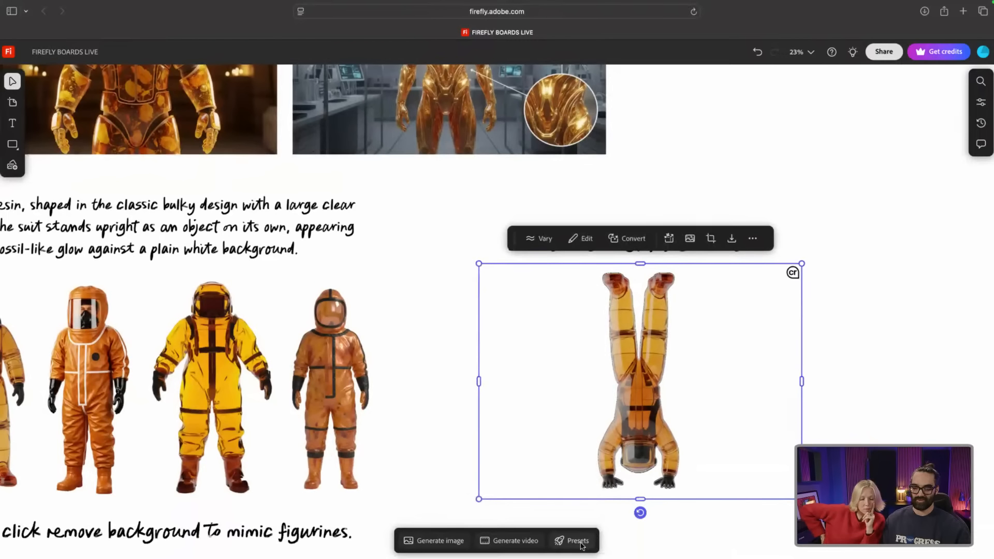
pyautogui.click(578, 541)
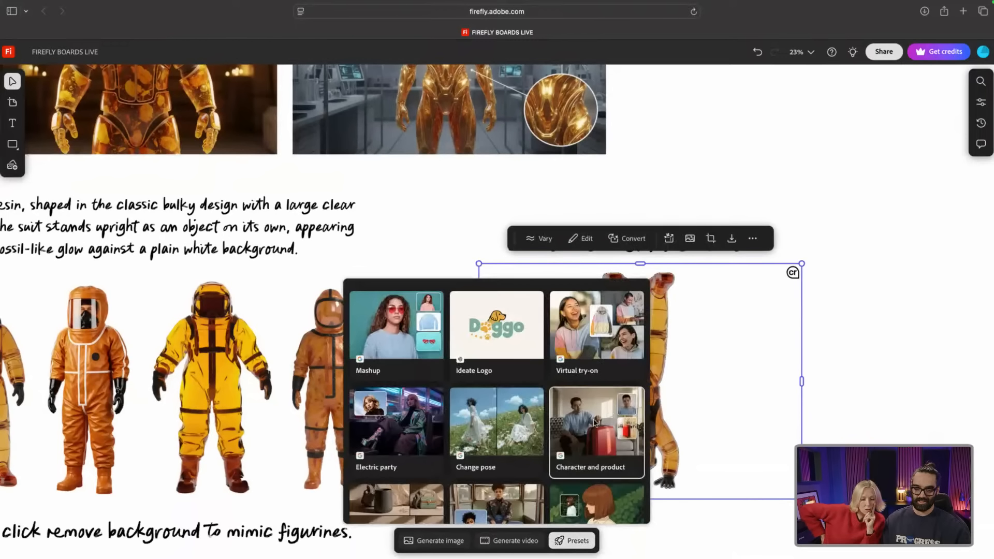
pyautogui.scroll(-5, 596, 423)
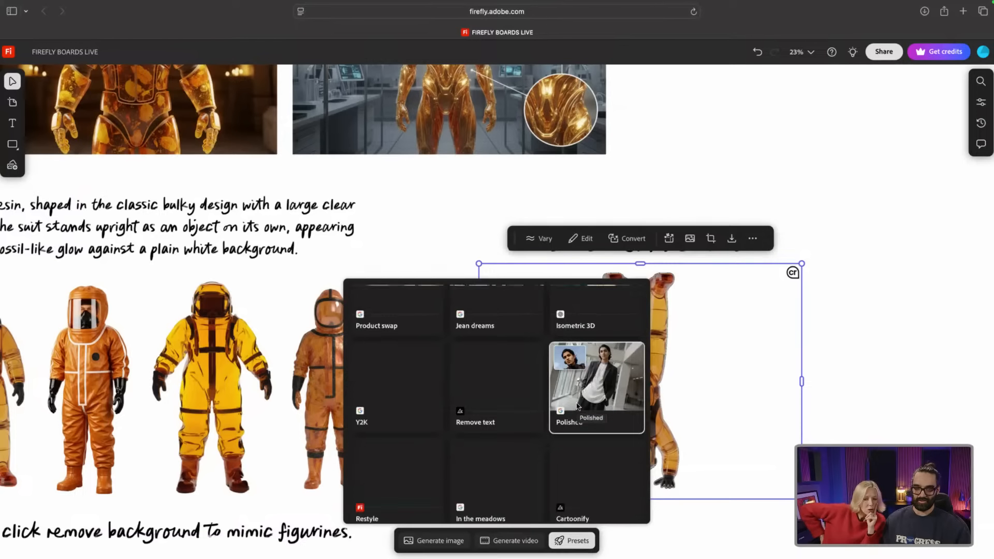
pyautogui.scroll(-2, 577, 406)
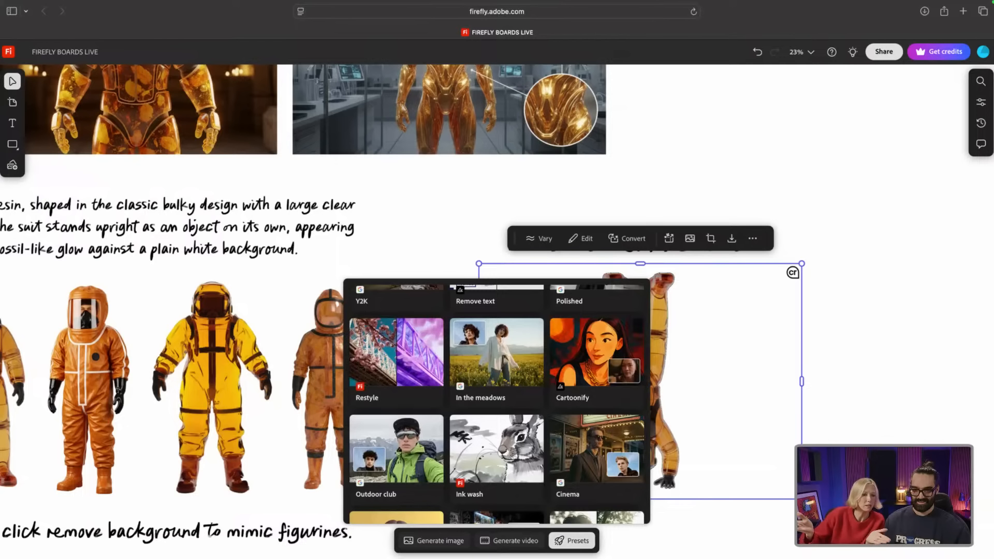
pyautogui.click(828, 459)
pyautogui.click(829, 458)
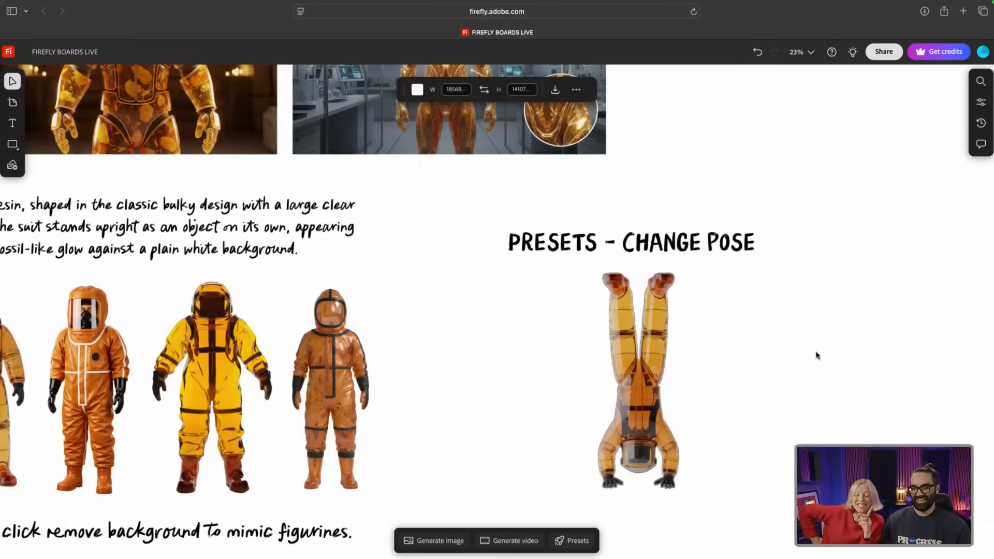
# Step: Scroll around the HERO IMAGES column and pan right across the neighbouring sections
pyautogui.scroll(-5, 722, 368)
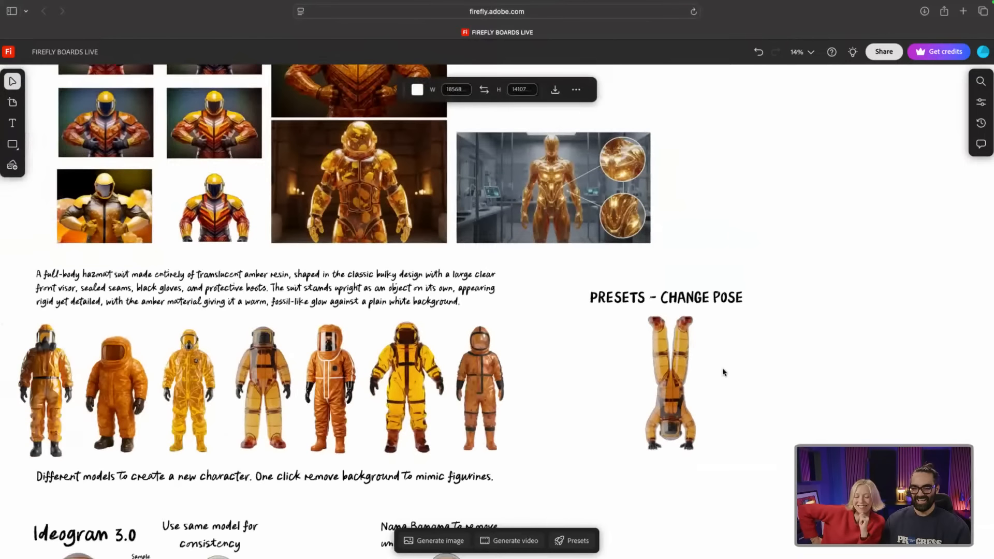
pyautogui.scroll(-5, 723, 368)
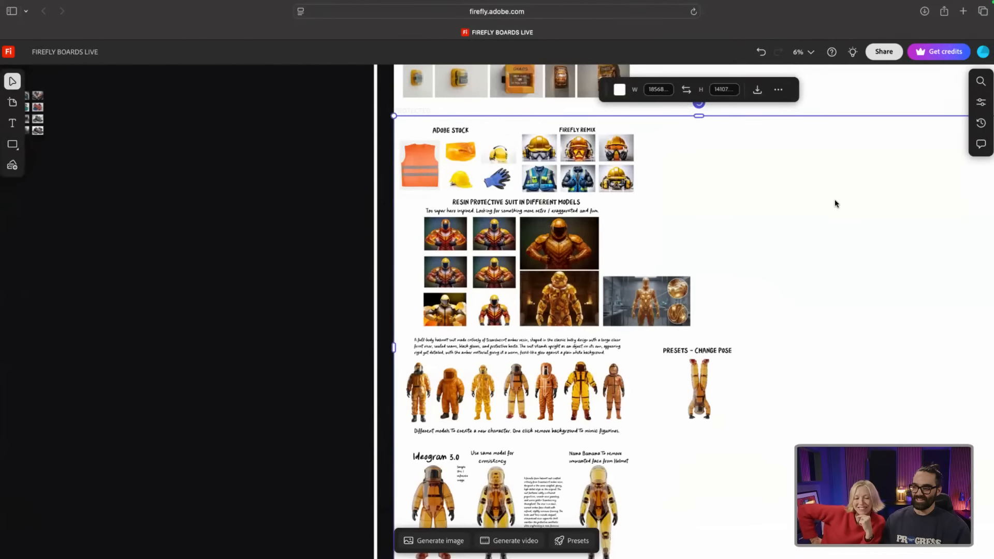
pyautogui.scroll(5, 833, 200)
pyautogui.scroll(-8, 833, 204)
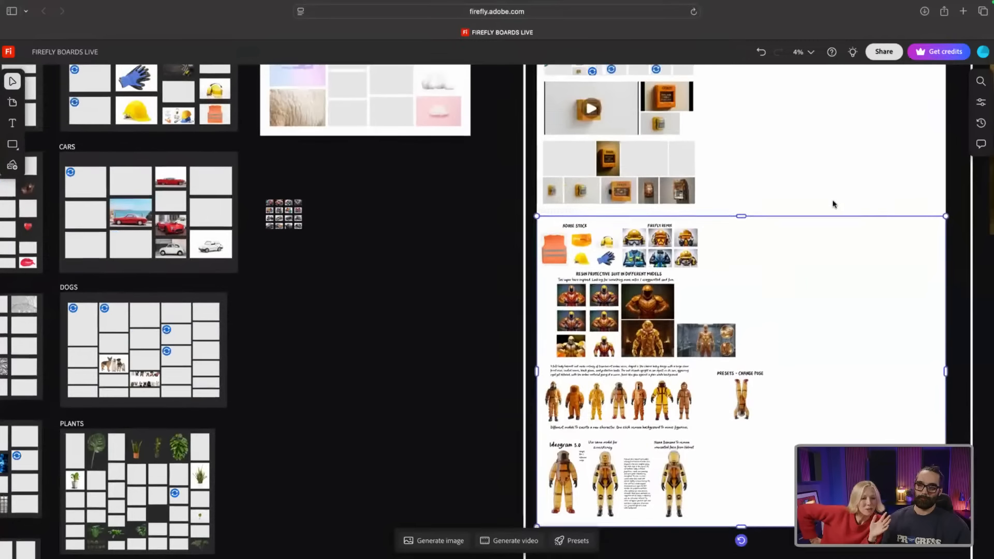
pyautogui.scroll(5, 833, 204)
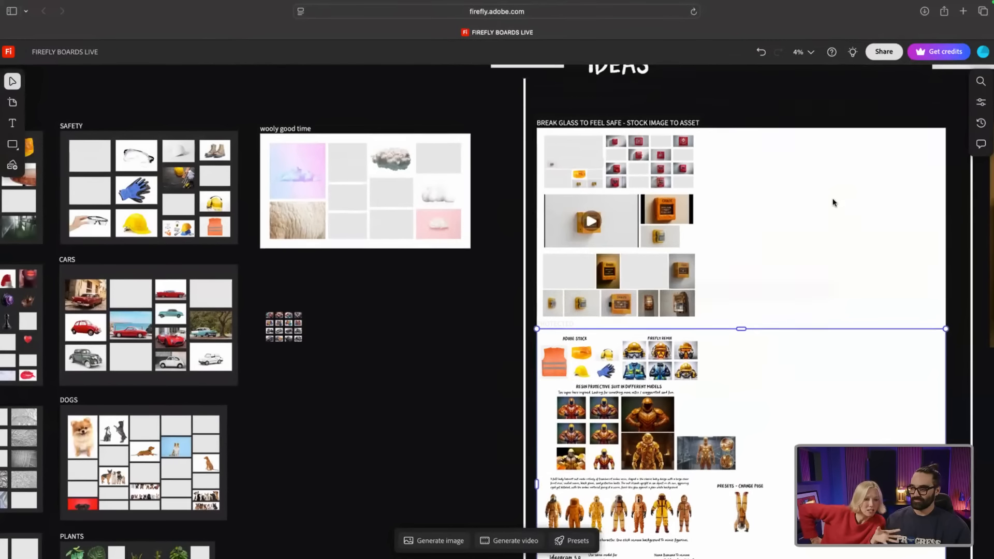
pyautogui.scroll(-1, 822, 155)
pyautogui.hscroll(4, 822, 155)
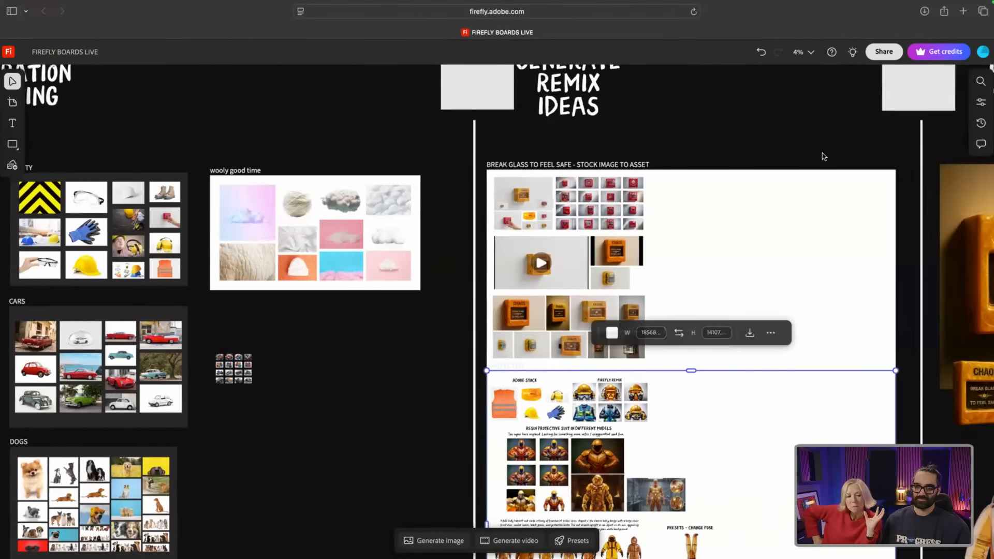
pyautogui.hscroll(9, 824, 156)
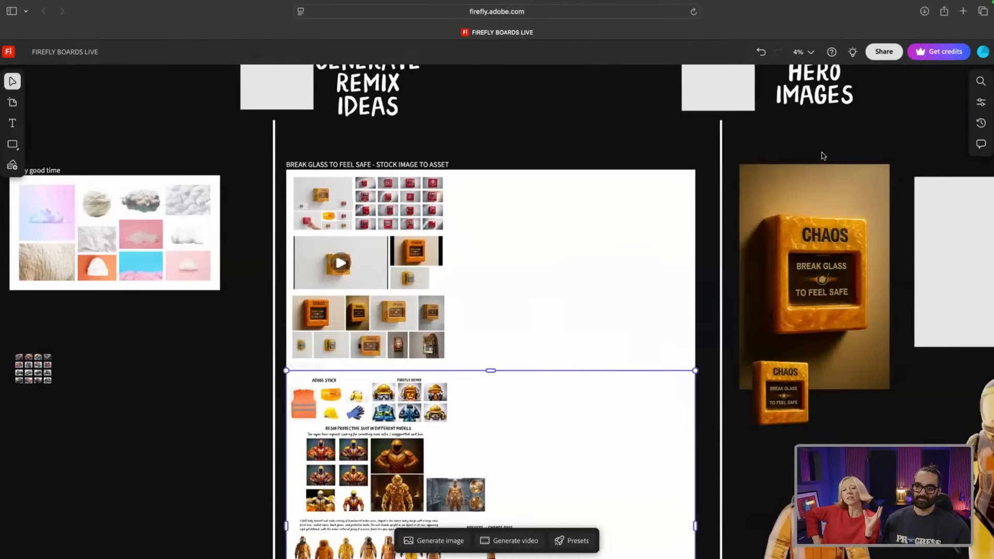
pyautogui.hscroll(10, 823, 156)
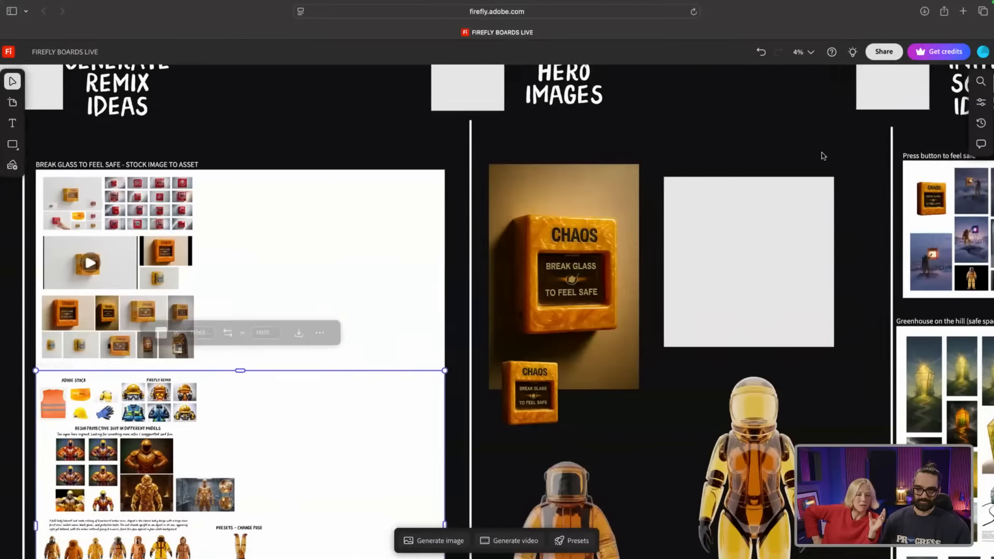
pyautogui.hscroll(4, 824, 155)
pyautogui.hscroll(2, 572, 199)
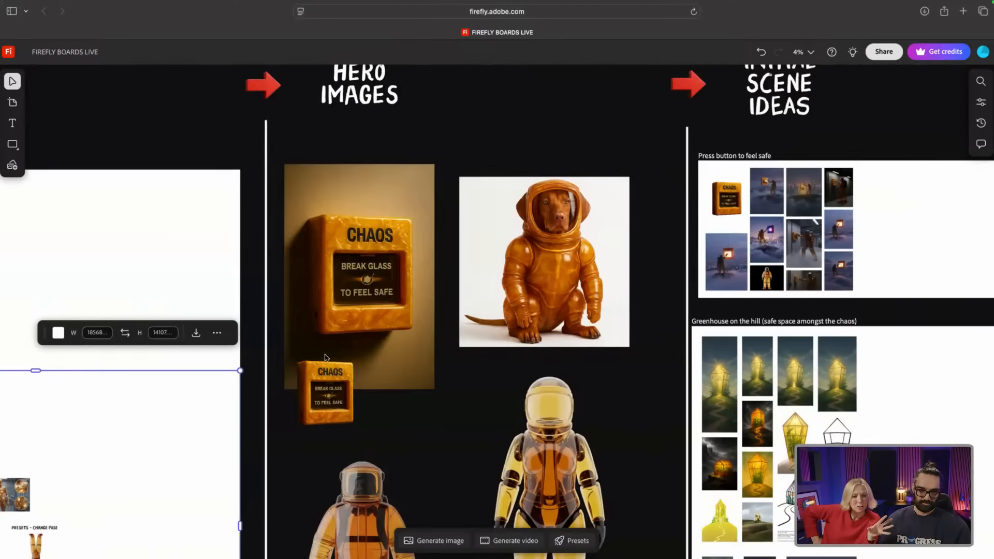
# Step: Zoom out to 2% to frame Generate Remix Ideas through Set Build in one row
pyautogui.scroll(1, 350, 334)
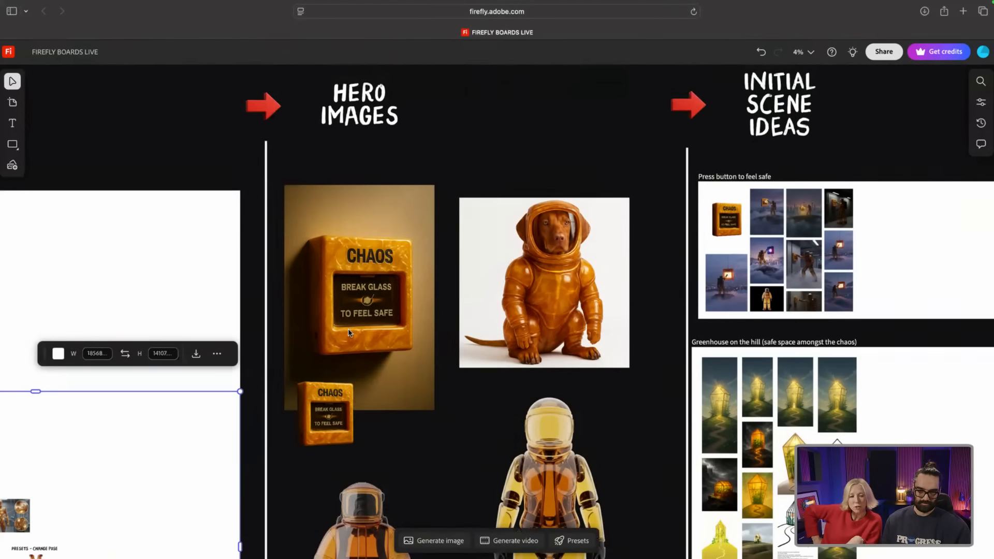
pyautogui.scroll(-4, 421, 356)
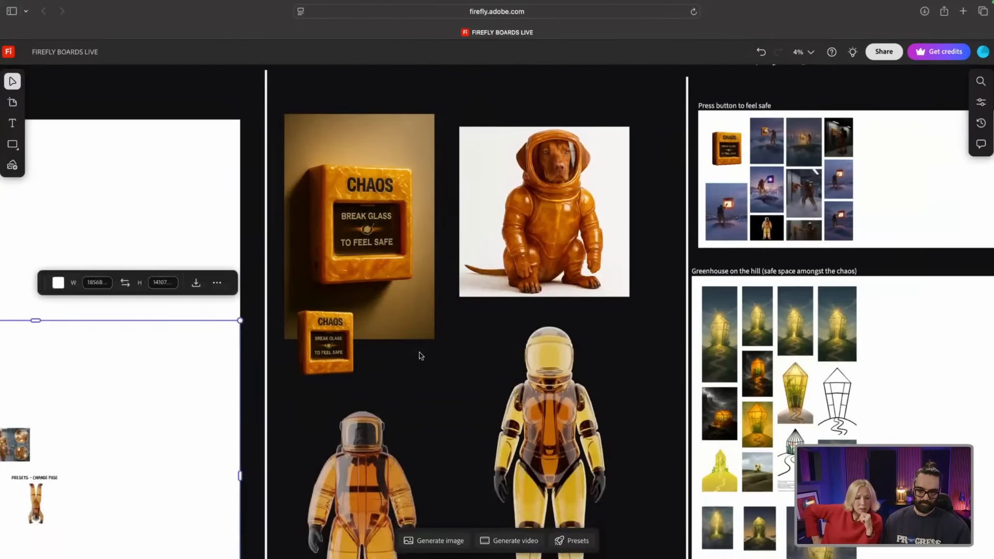
pyautogui.scroll(5, 418, 351)
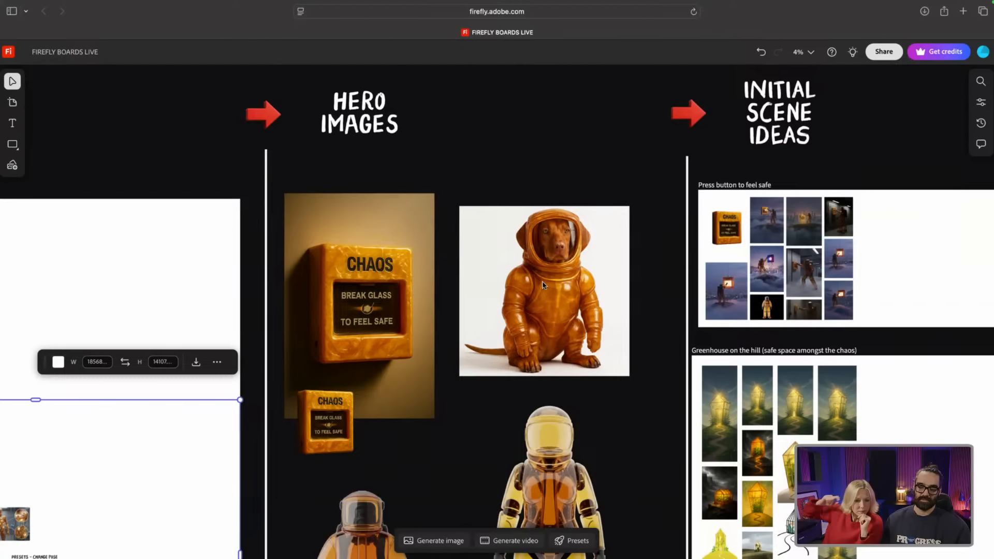
pyautogui.scroll(-5, 574, 290)
pyautogui.scroll(-4, 543, 284)
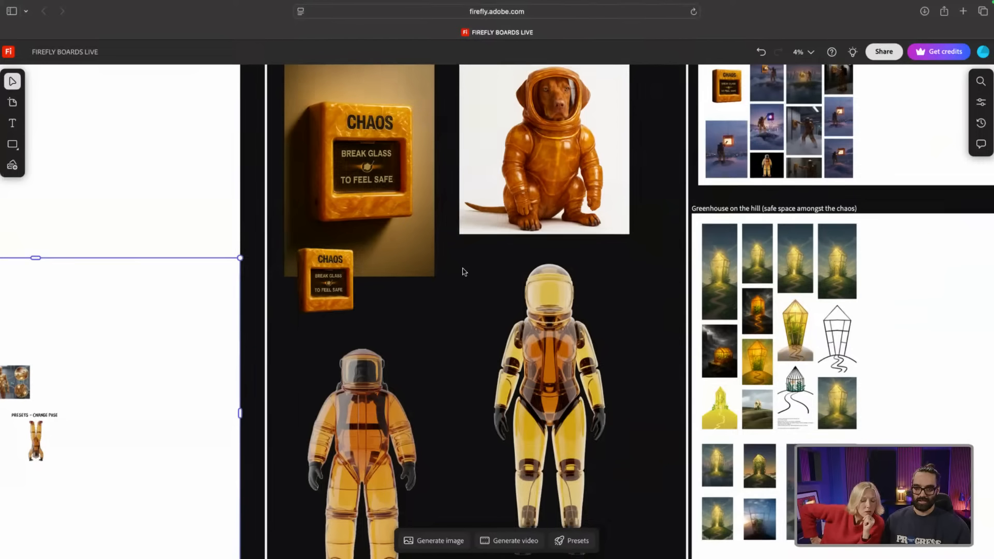
pyautogui.scroll(-1, 461, 271)
pyautogui.scroll(3, 459, 260)
pyautogui.scroll(4, 437, 153)
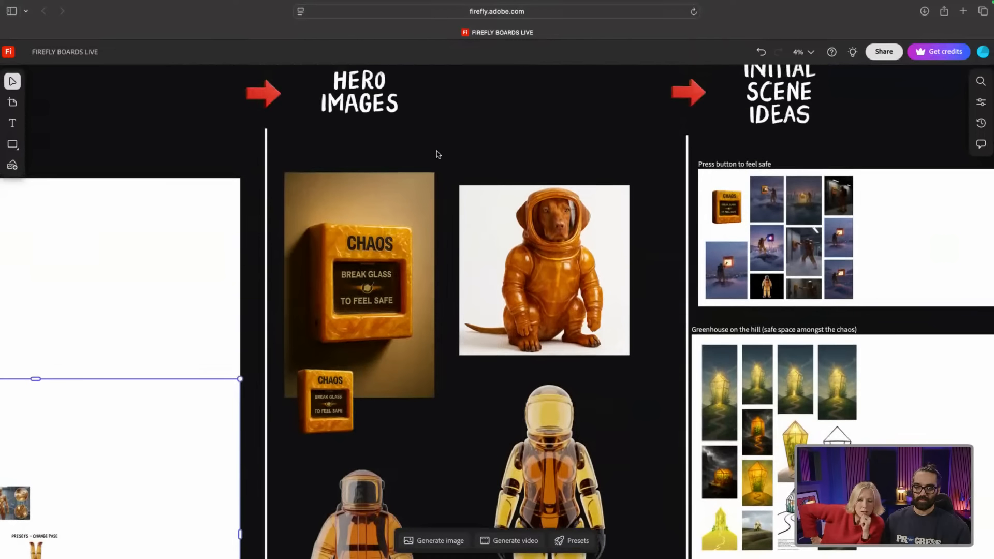
pyautogui.scroll(-5, 435, 158)
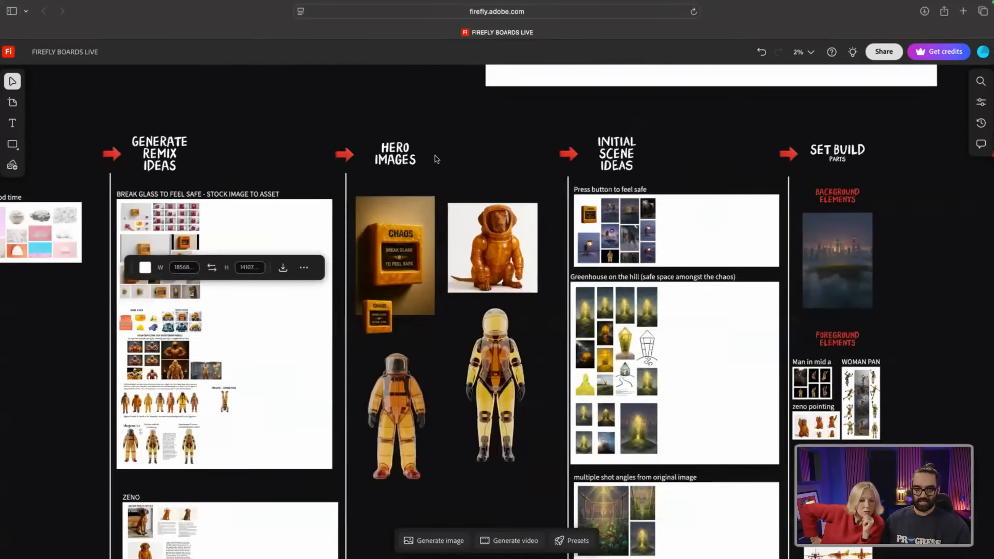
# Step: Pan right and zoom to about 16% on the 'Press button to feel safe' astronaut alarm scenes
pyautogui.scroll(2, 435, 158)
pyautogui.hscroll(-2, 657, 190)
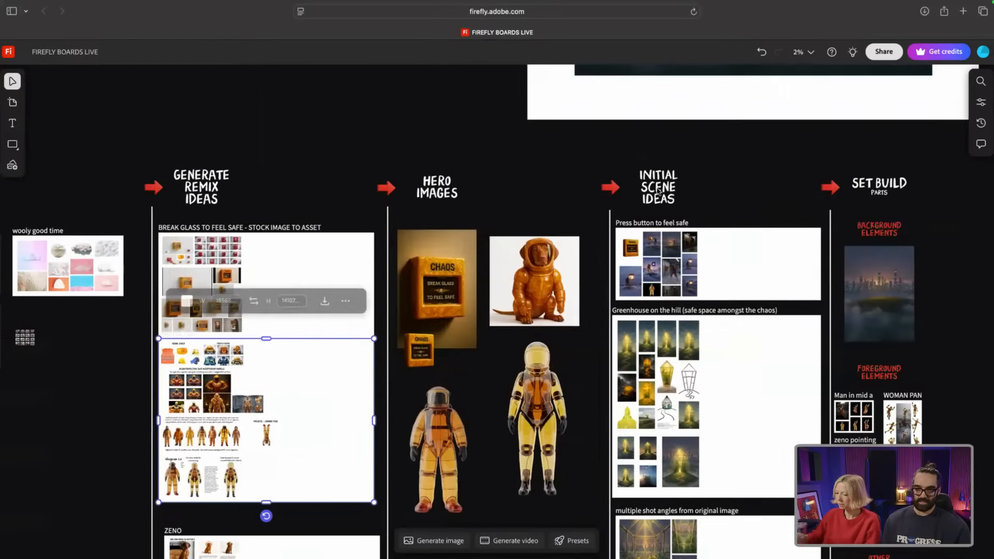
pyautogui.hscroll(3, 658, 188)
pyautogui.hscroll(4, 648, 188)
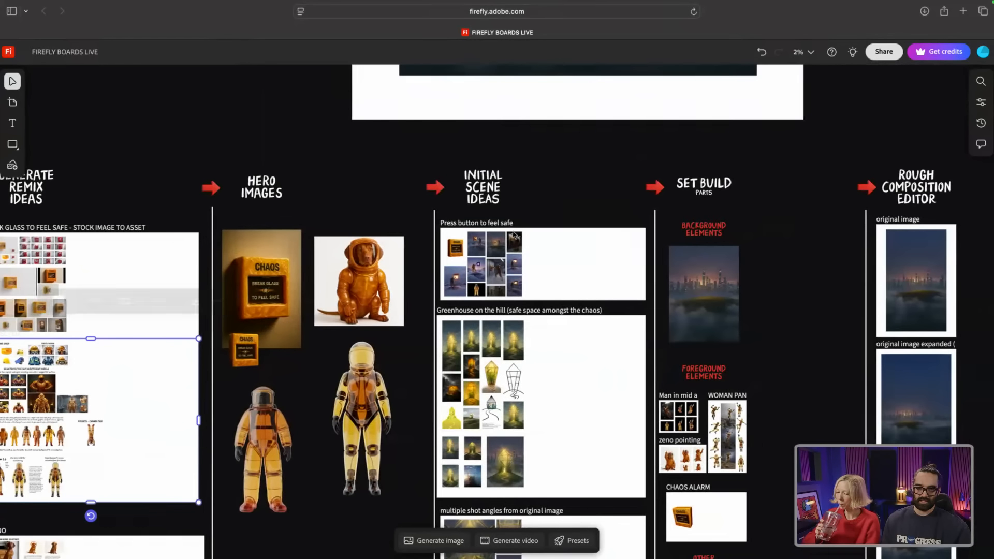
pyautogui.scroll(2, 516, 220)
pyautogui.scroll(4, 515, 219)
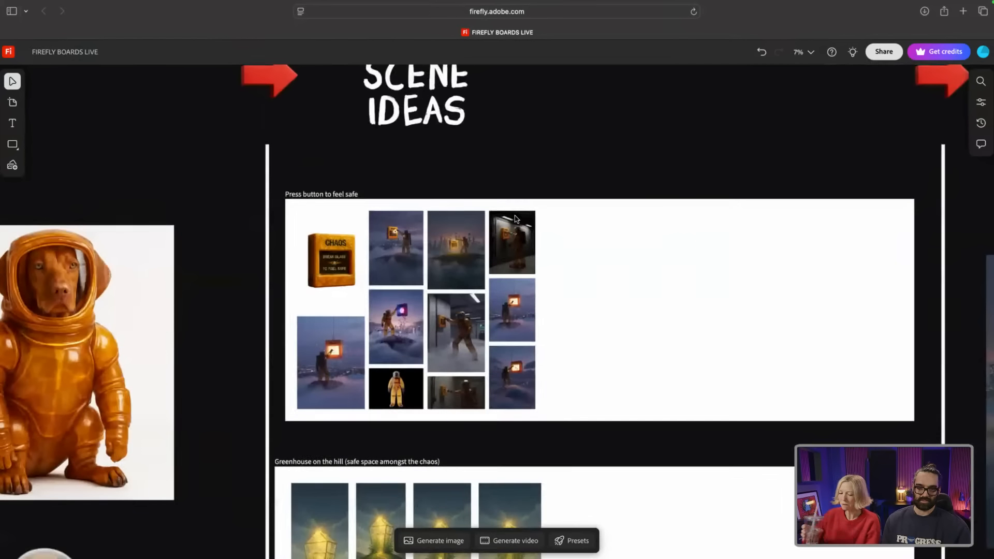
pyautogui.scroll(4, 399, 269)
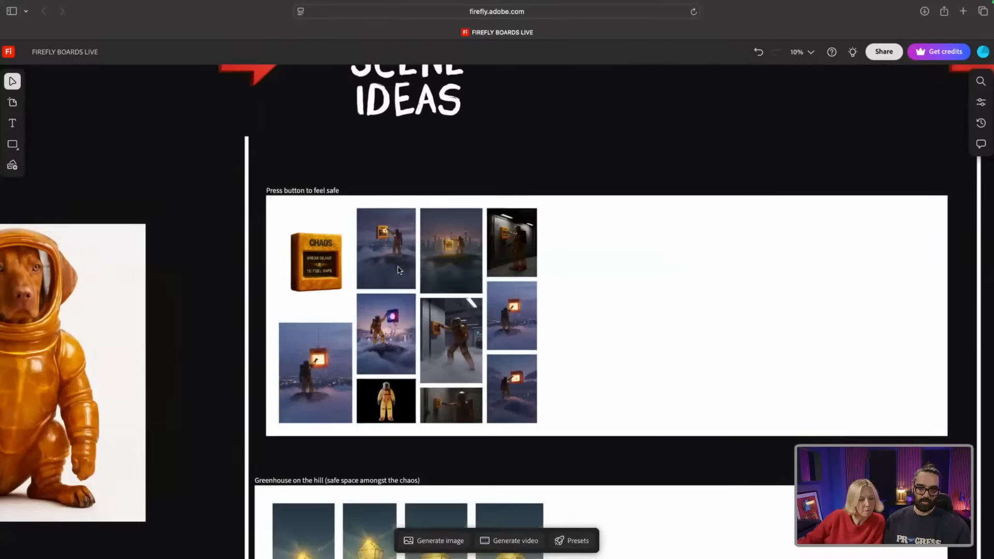
pyautogui.scroll(2, 255, 280)
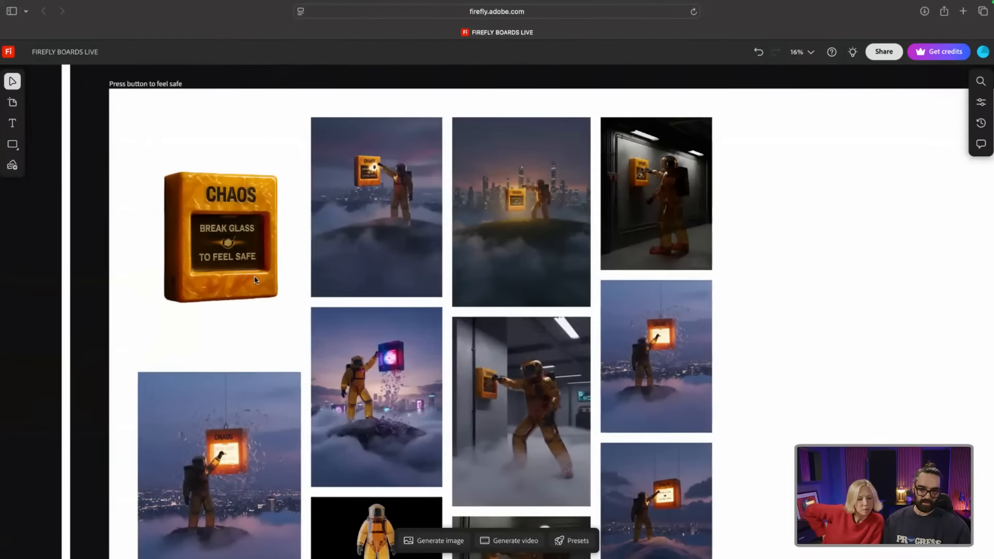
pyautogui.scroll(-3, 338, 269)
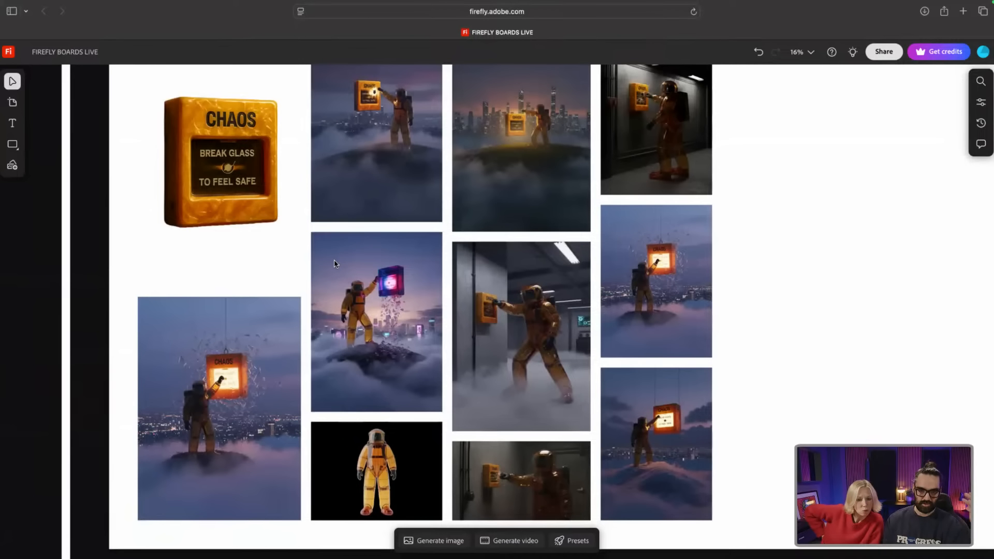
pyautogui.click(388, 131)
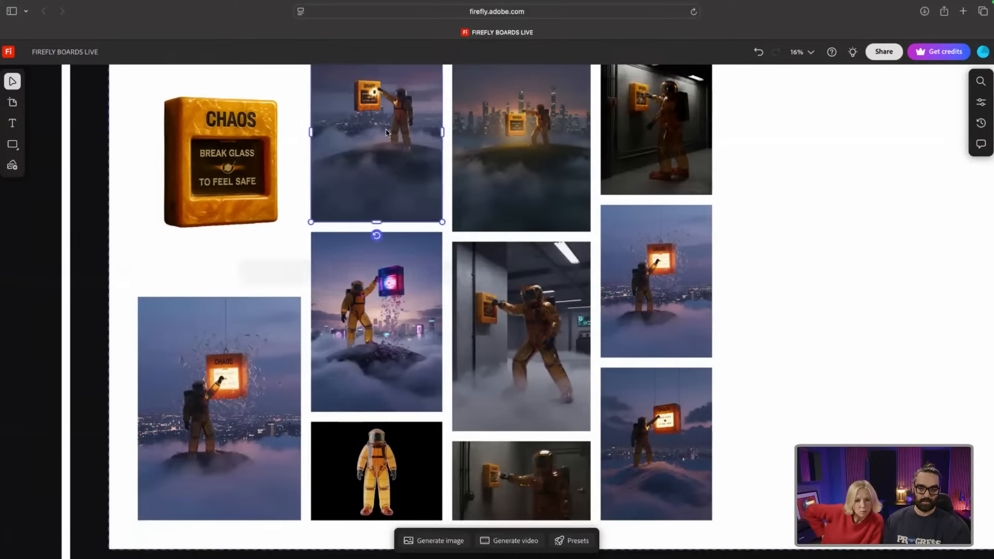
pyautogui.click(257, 276)
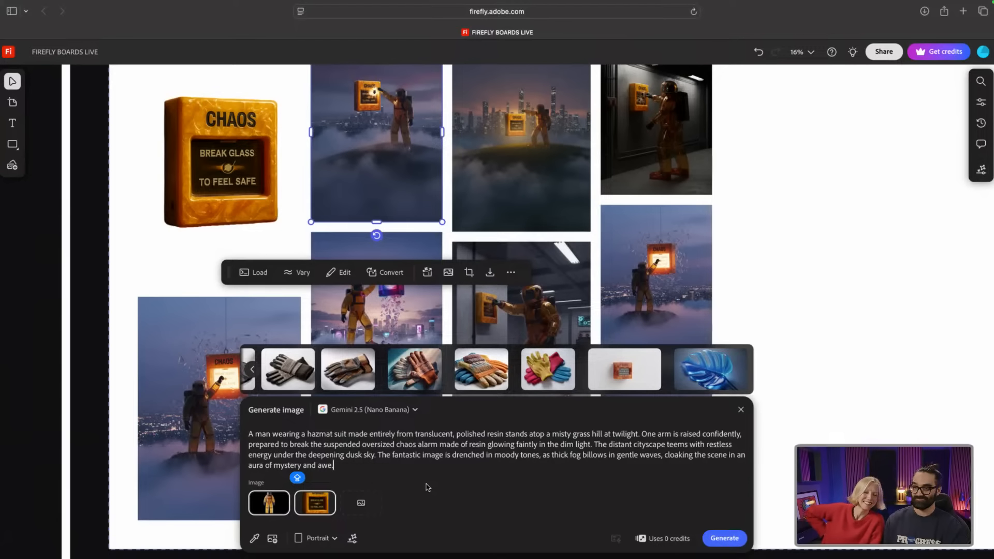
pyautogui.click(780, 193)
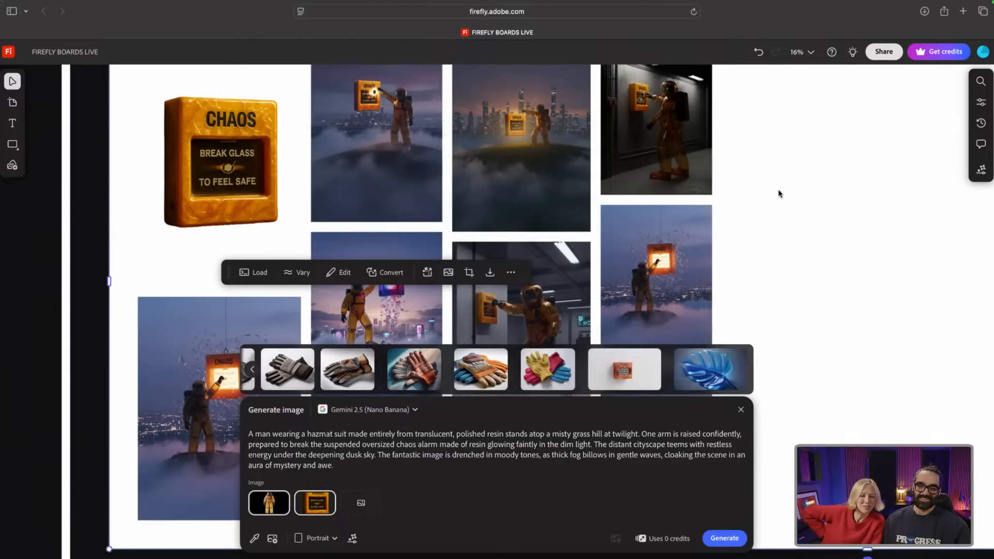
pyautogui.click(741, 410)
pyautogui.scroll(2, 496, 299)
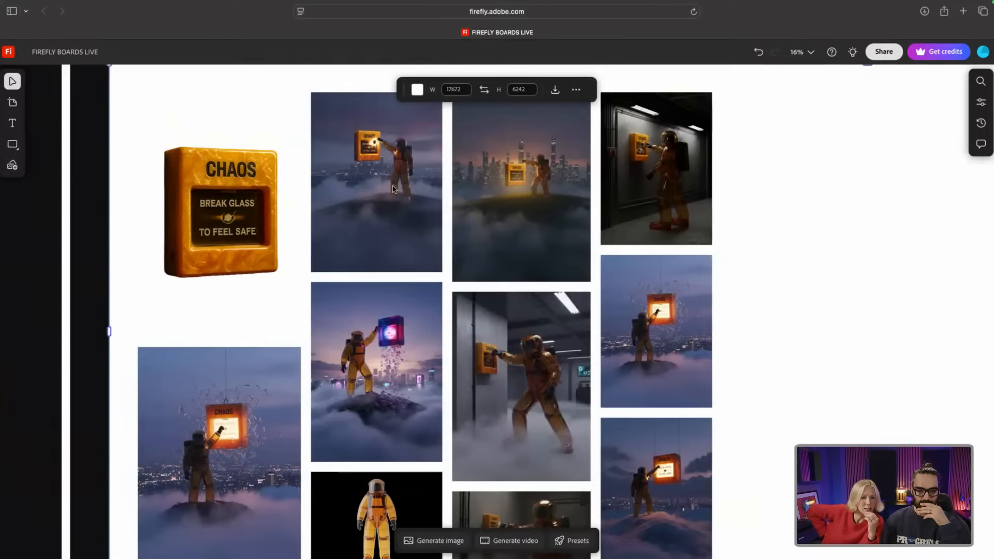
pyautogui.click(393, 190)
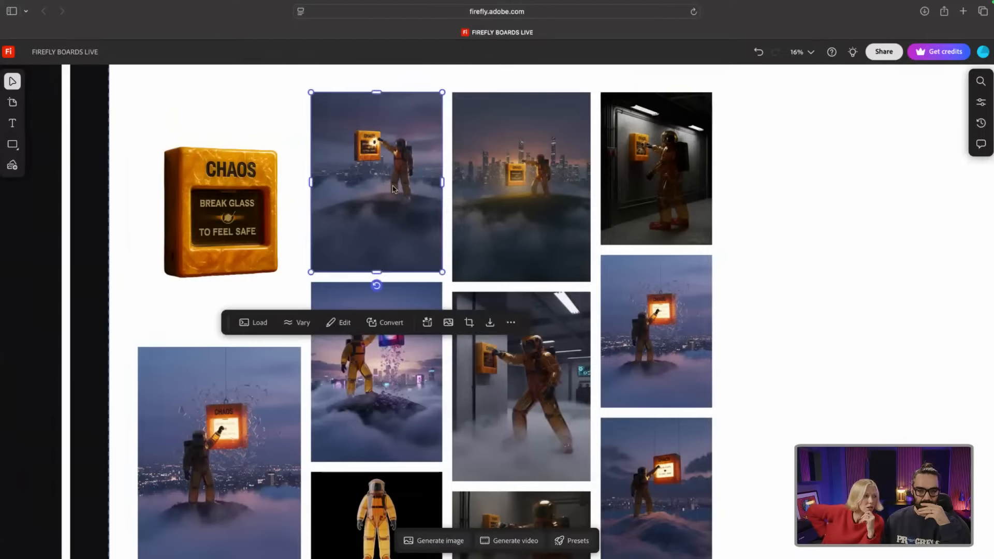
pyautogui.click(255, 325)
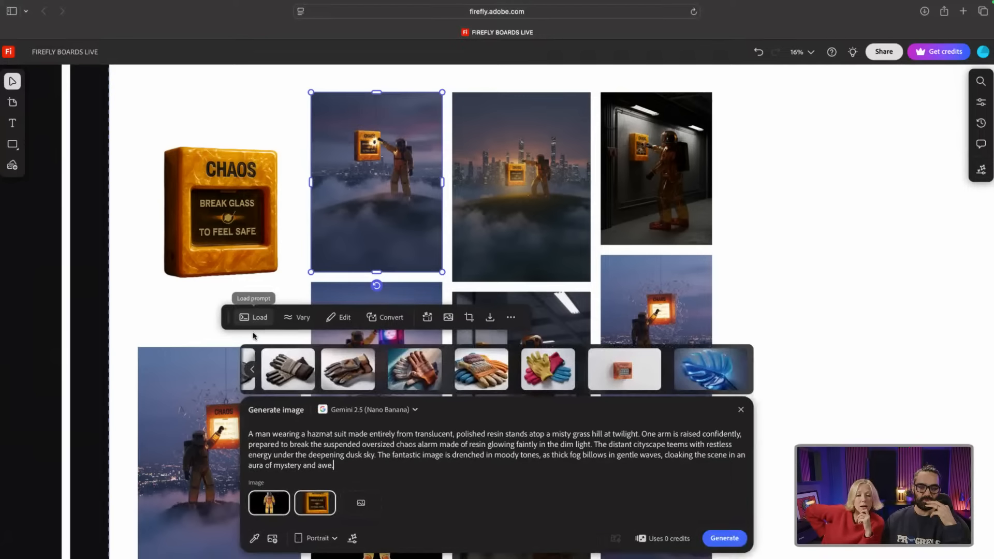
pyautogui.moveTo(275, 506)
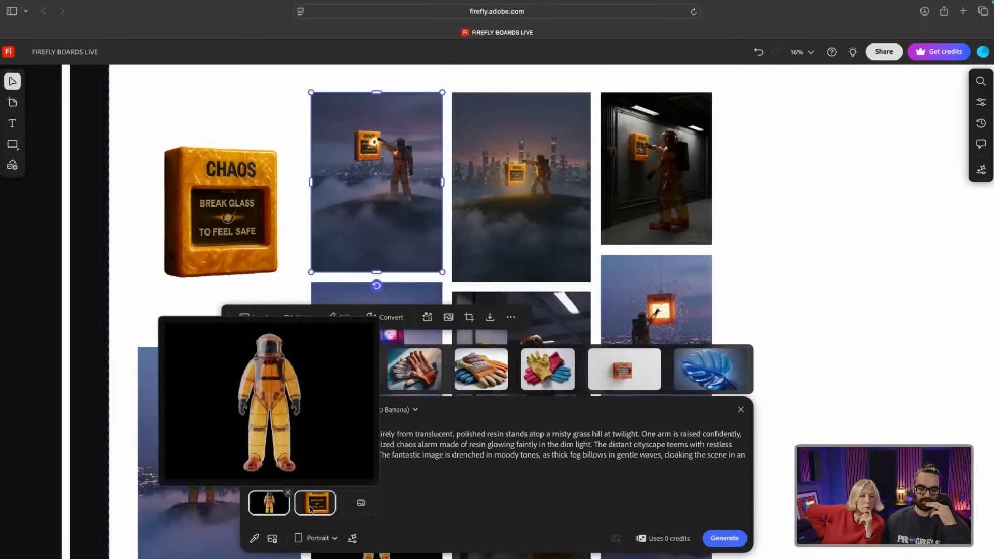
pyautogui.moveTo(317, 505)
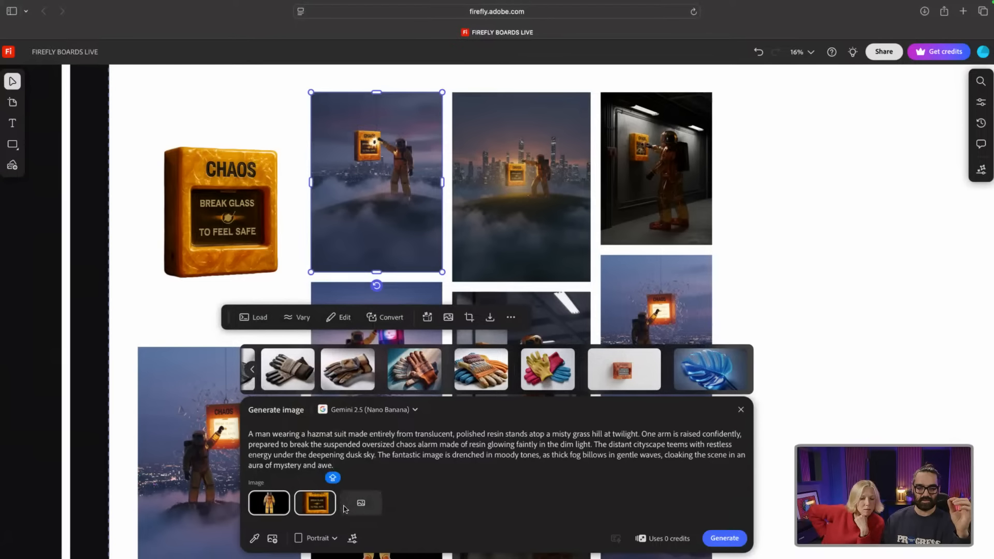
pyautogui.scroll(-2, 752, 217)
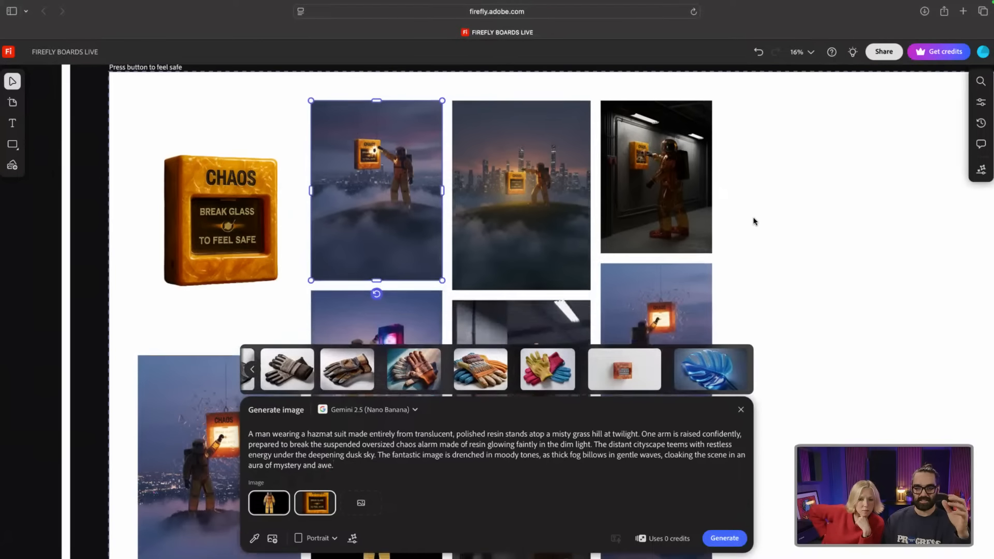
pyautogui.scroll(-9, 725, 209)
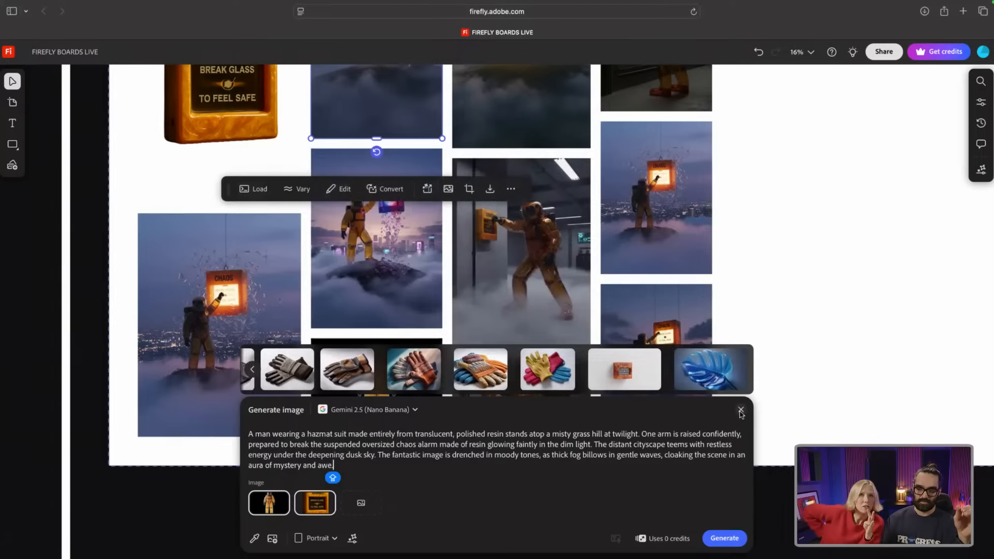
pyautogui.moveTo(692, 357)
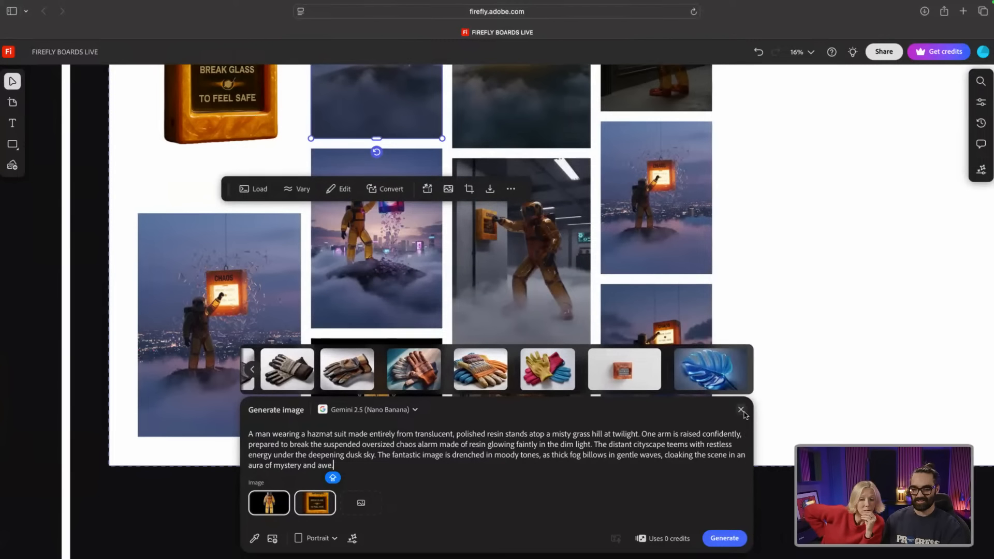
pyautogui.moveTo(722, 339)
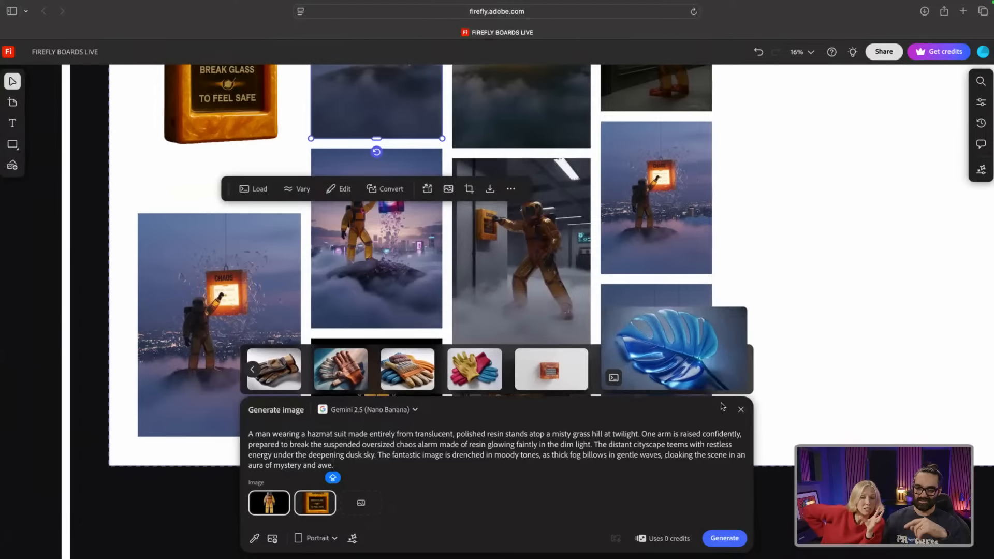
pyautogui.click(741, 409)
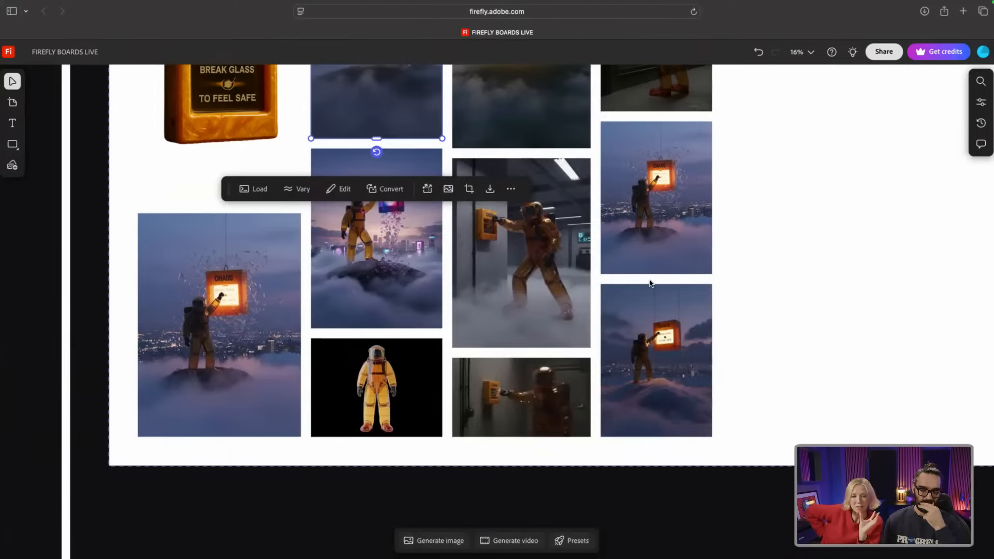
# Step: Select the 'Press button to feel safe' board and zoom out to 13% to frame the whole group
pyautogui.click(803, 195)
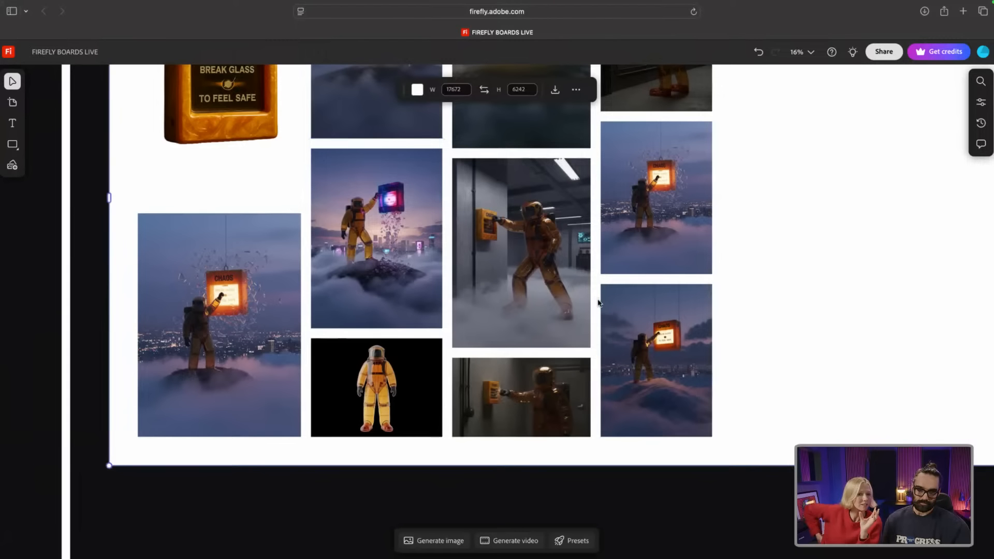
pyautogui.scroll(3, 390, 327)
pyautogui.scroll(3, 390, 325)
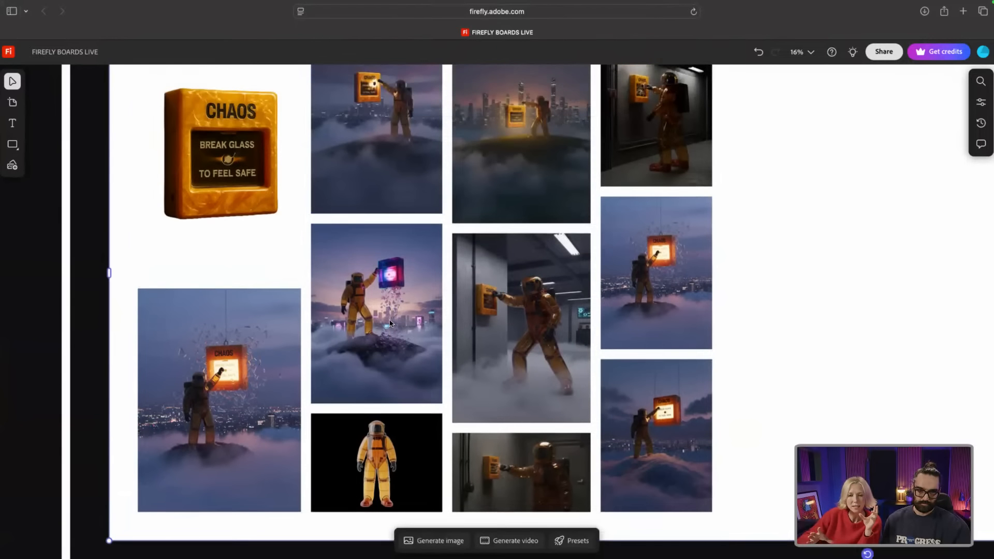
pyautogui.scroll(-3, 390, 323)
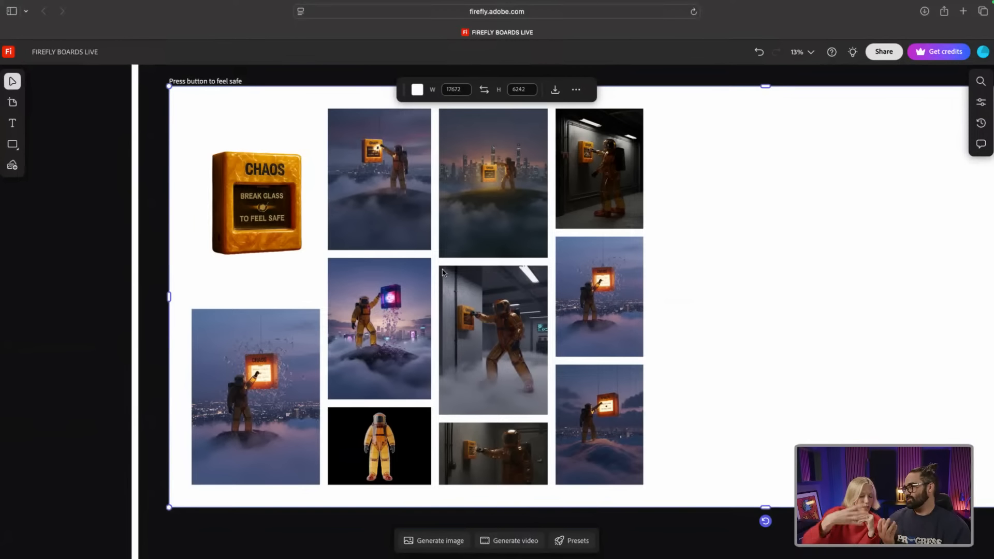
pyautogui.scroll(-1, 393, 279)
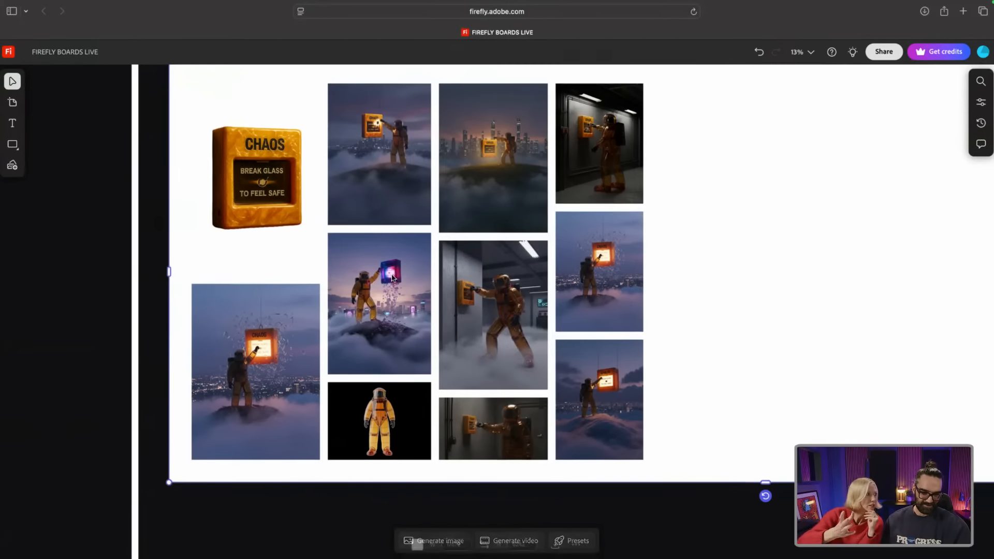
pyautogui.scroll(1, 393, 278)
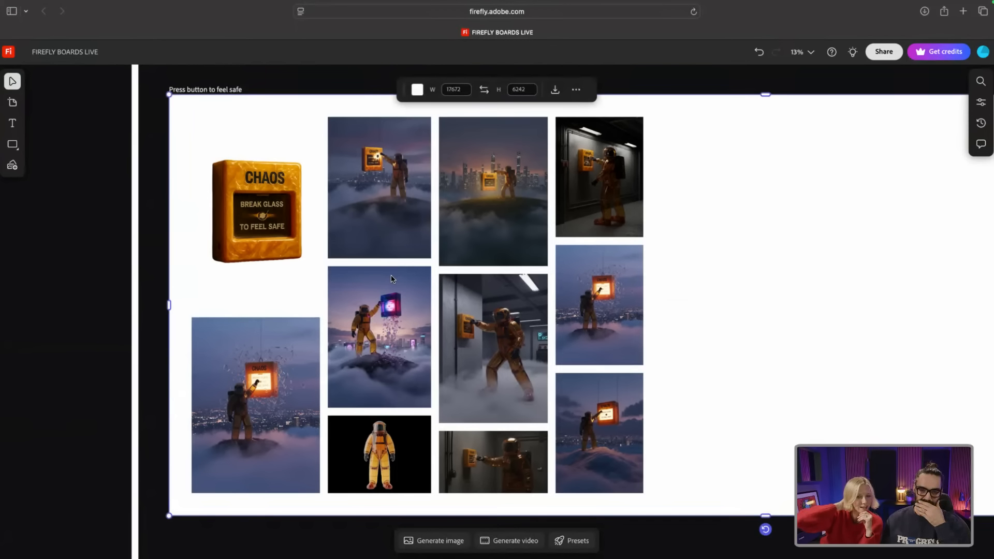
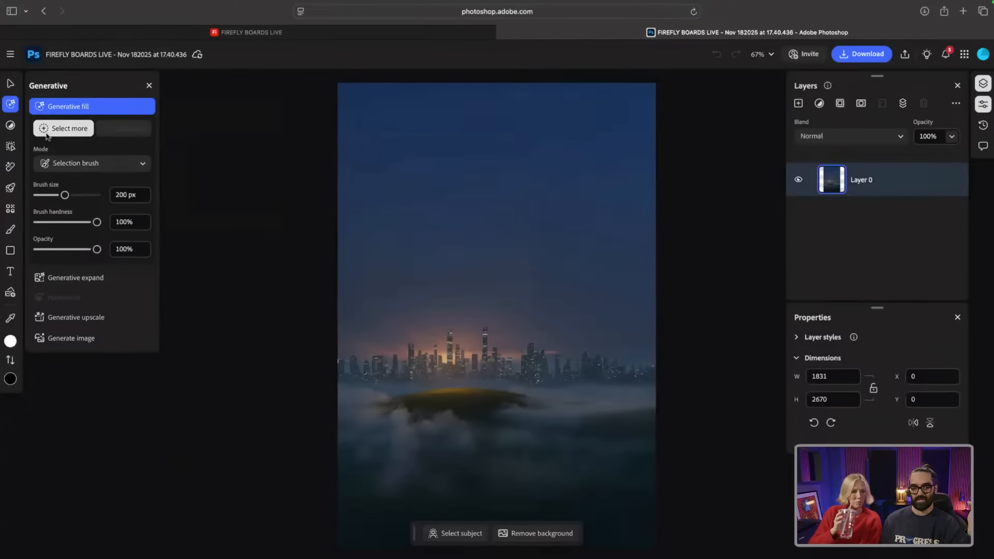
# Step: Generatively expand the skyline image's frame upward, filling the new area with sky and fog
pyautogui.click(63, 281)
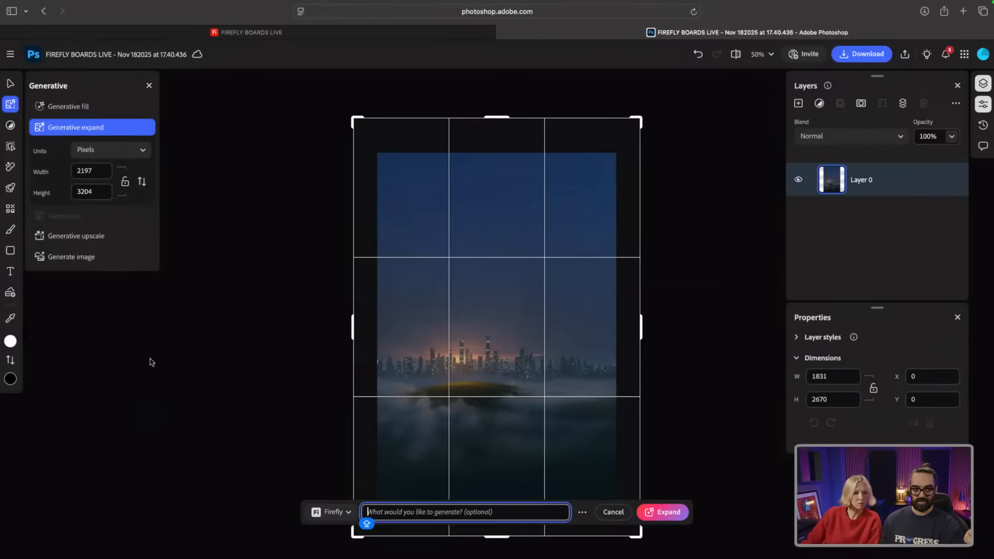
pyautogui.moveTo(353, 119)
pyautogui.mouseDown()
pyautogui.moveTo(324, 123)
pyautogui.moveTo(353, 114)
pyautogui.mouseUp()
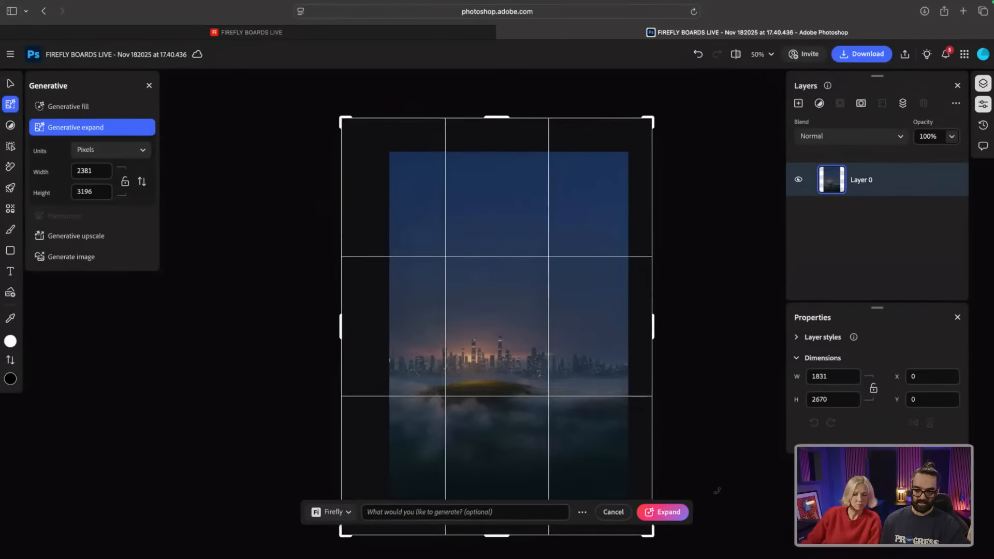
pyautogui.click(671, 514)
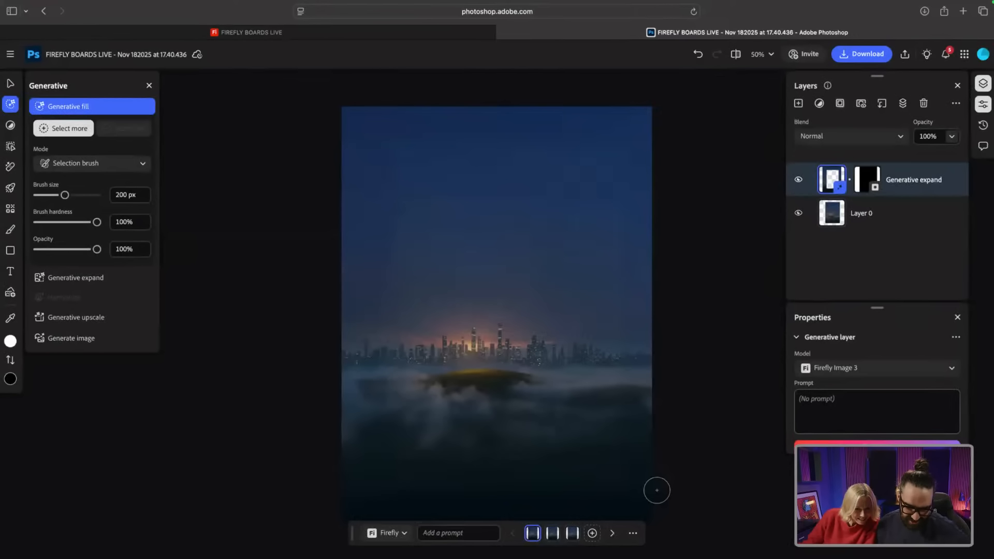
# Step: Quick-export the expanded skyline as a PNG, confirm it on the board, and close Photoshop
pyautogui.click(867, 61)
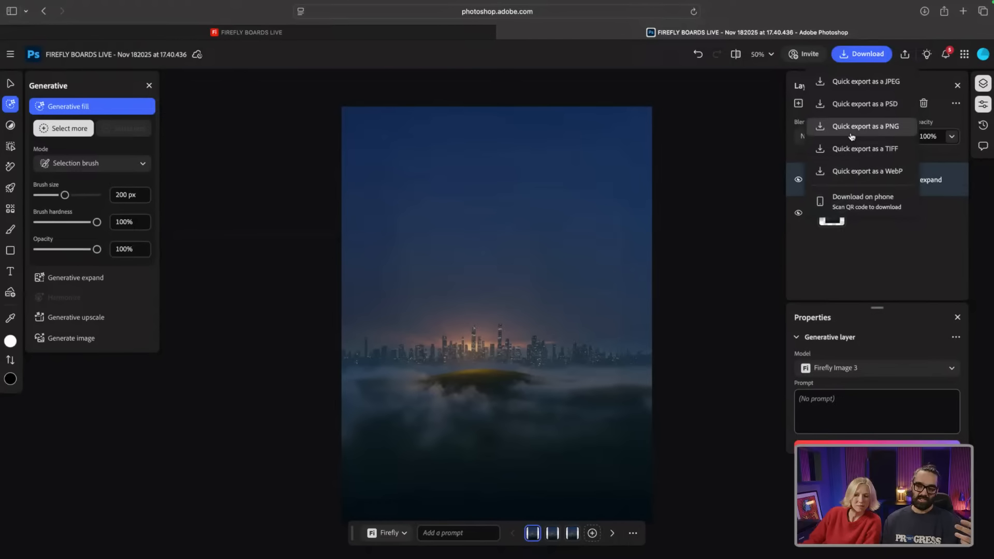
pyautogui.click(851, 134)
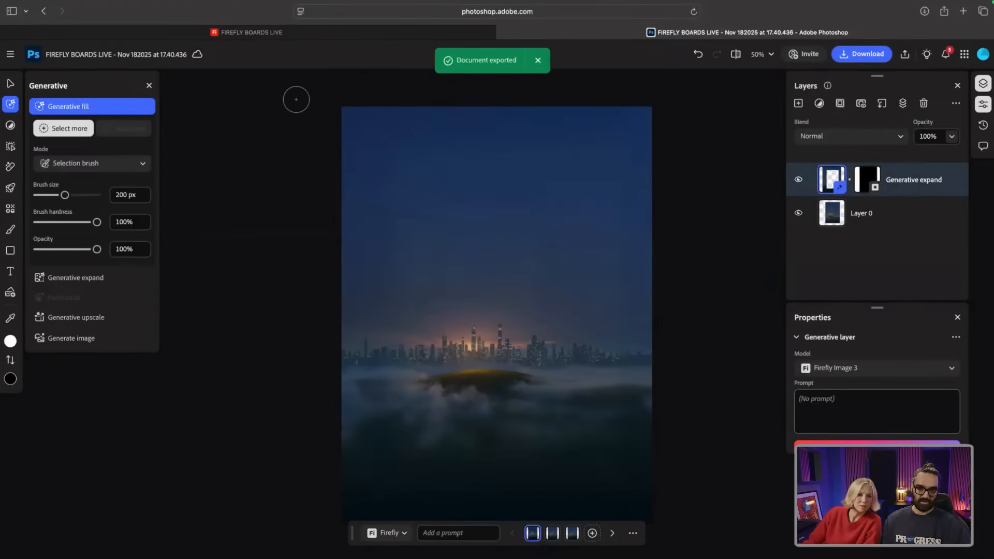
pyautogui.click(192, 37)
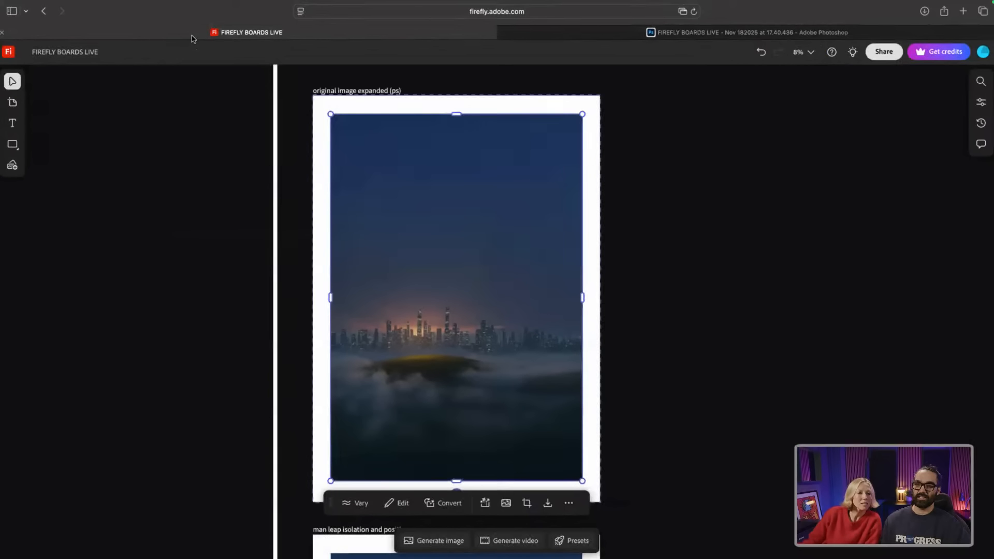
pyautogui.click(773, 32)
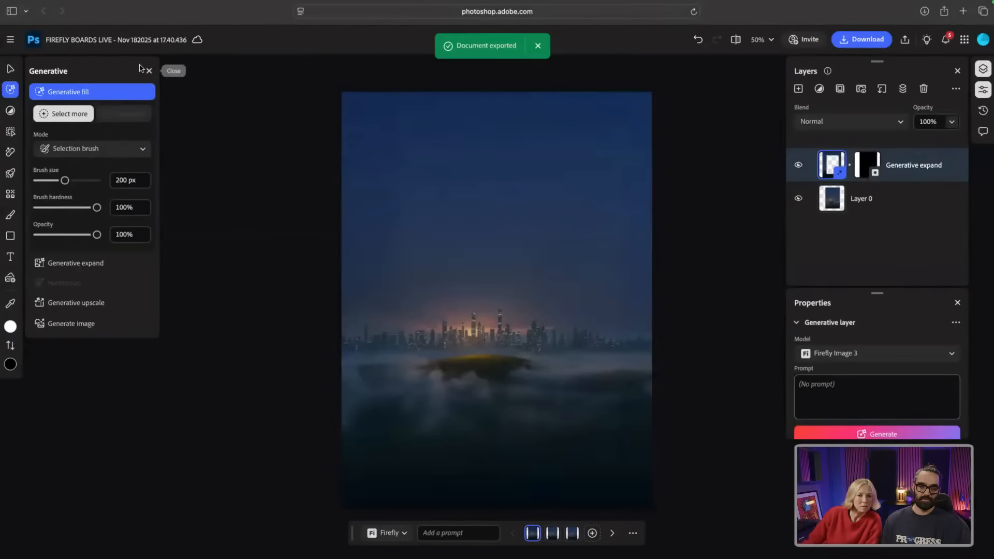
pyautogui.moveTo(8, 4)
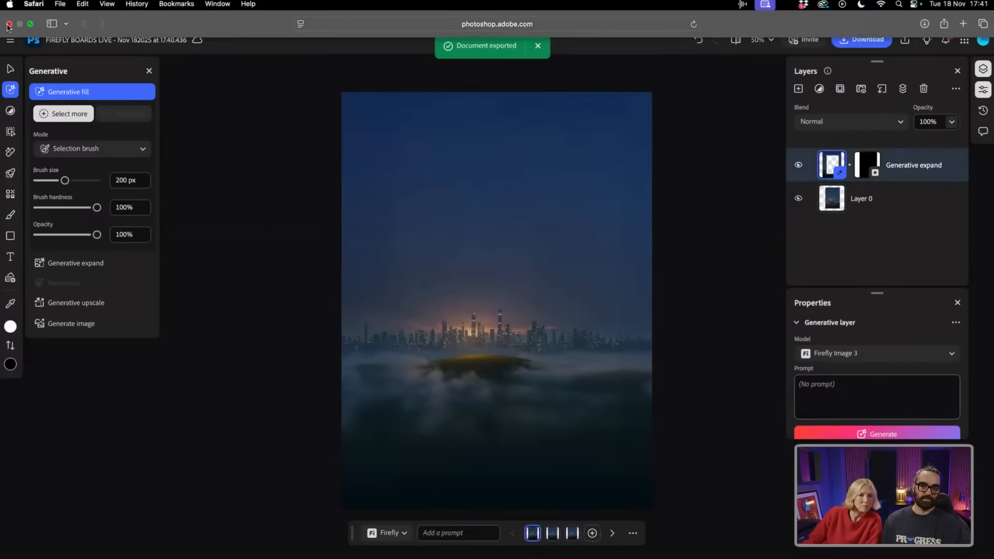
pyautogui.click(9, 23)
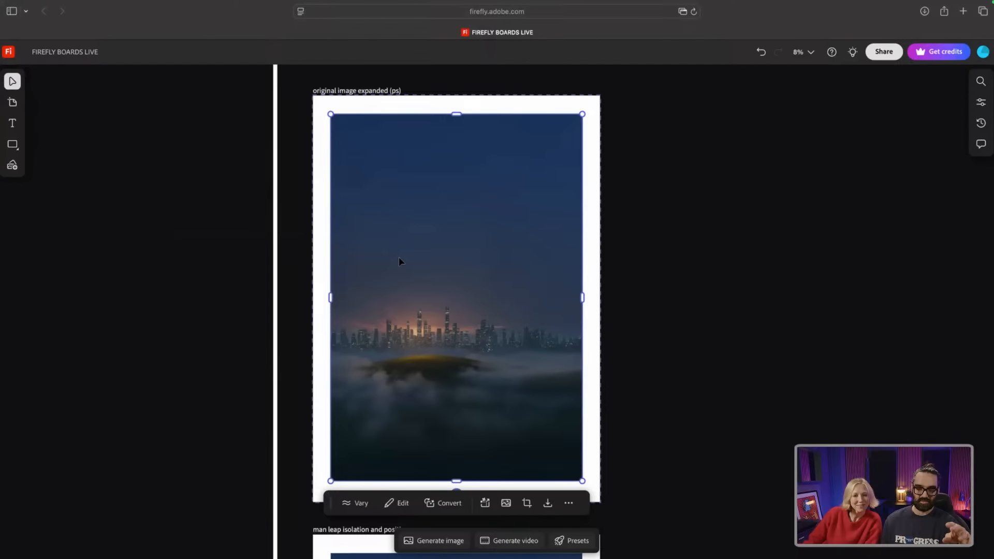
# Step: Scroll down to the CHAOS alarm image and select it
pyautogui.scroll(-2, 399, 262)
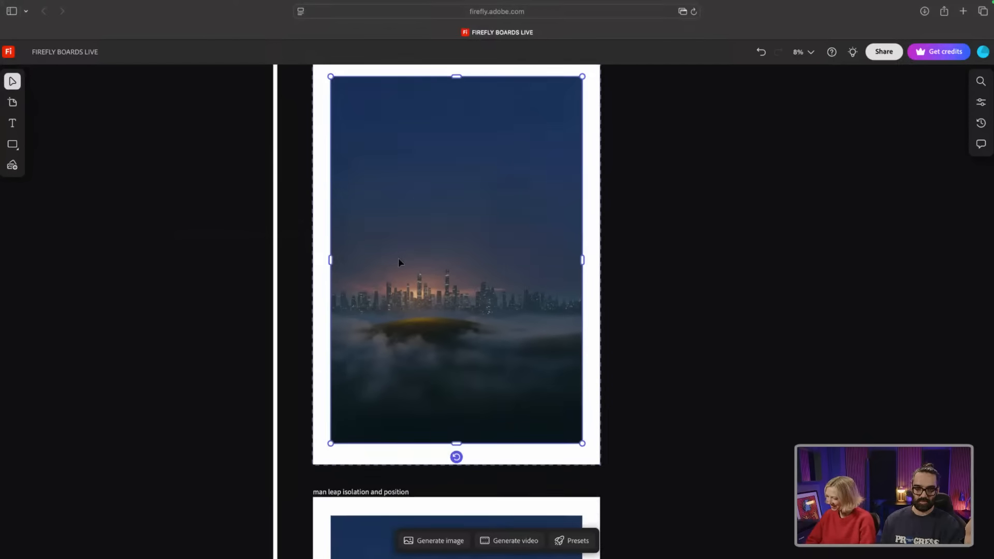
pyautogui.scroll(-10, 398, 261)
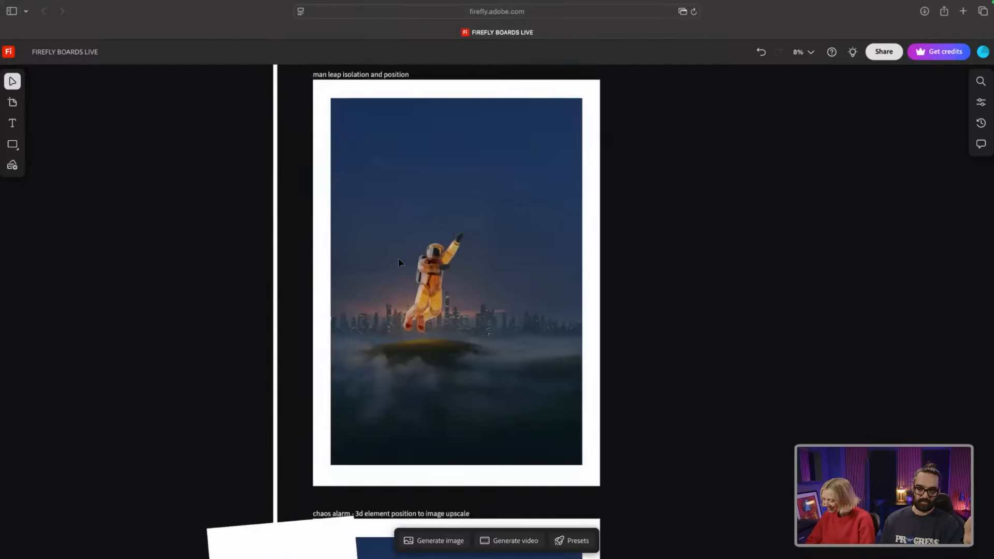
pyautogui.scroll(1, 399, 262)
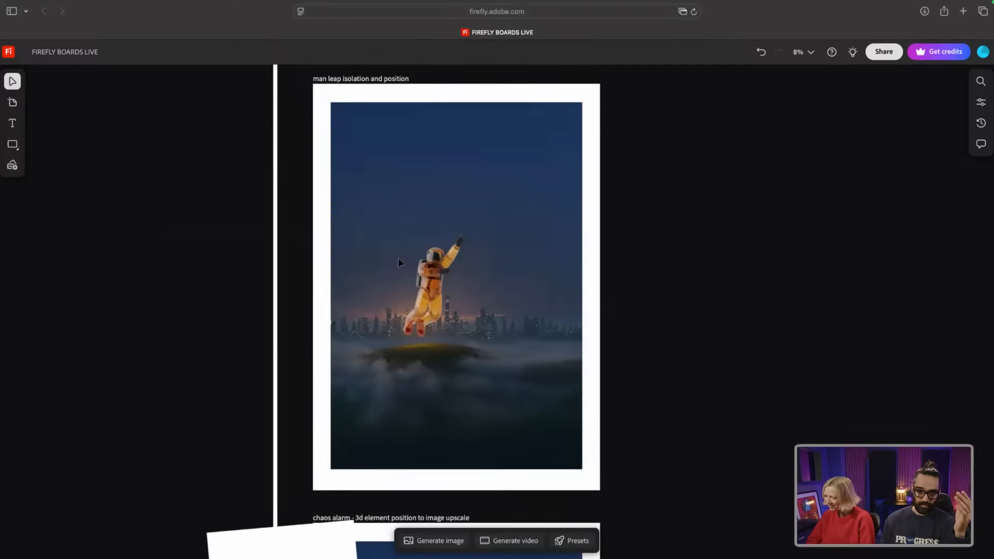
pyautogui.scroll(-3, 399, 262)
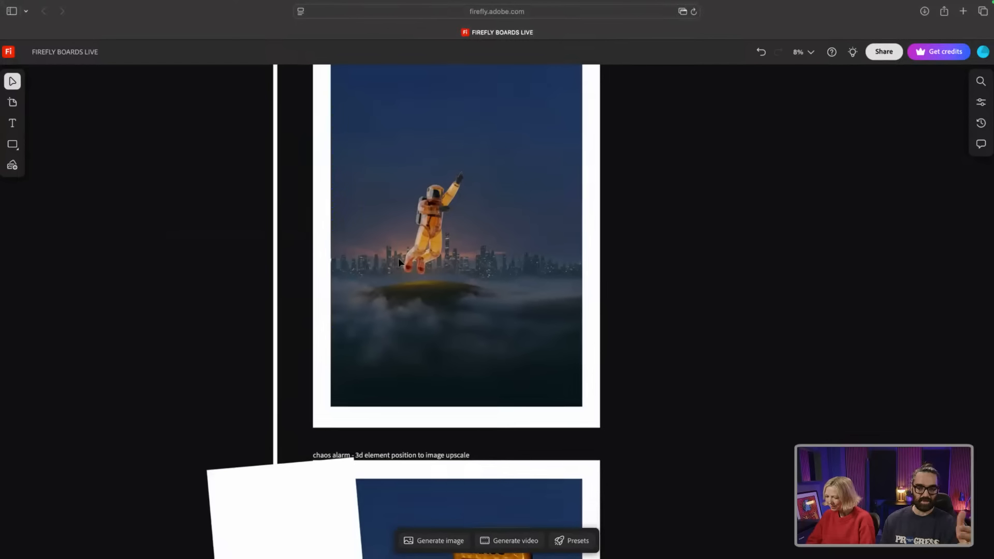
pyautogui.scroll(-10, 399, 261)
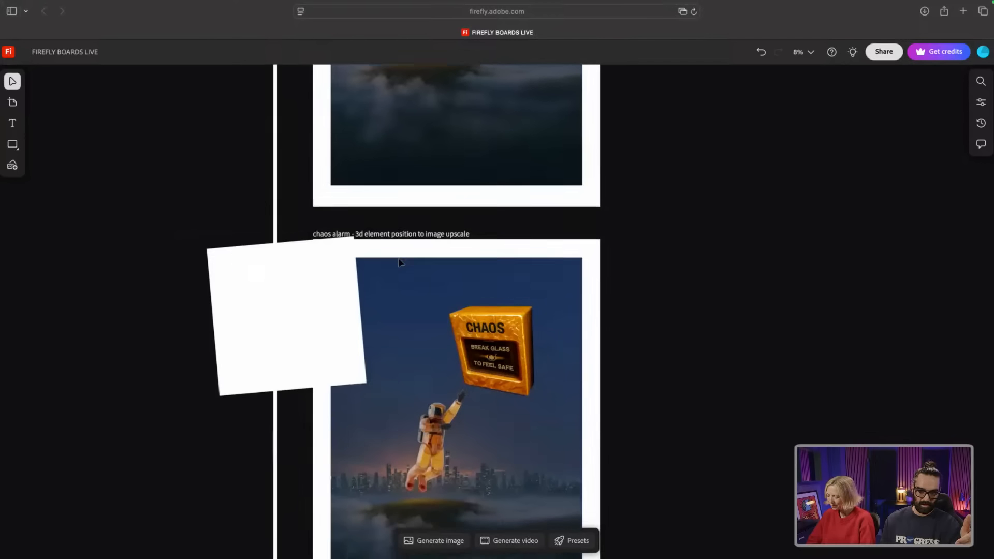
pyautogui.scroll(-4, 400, 262)
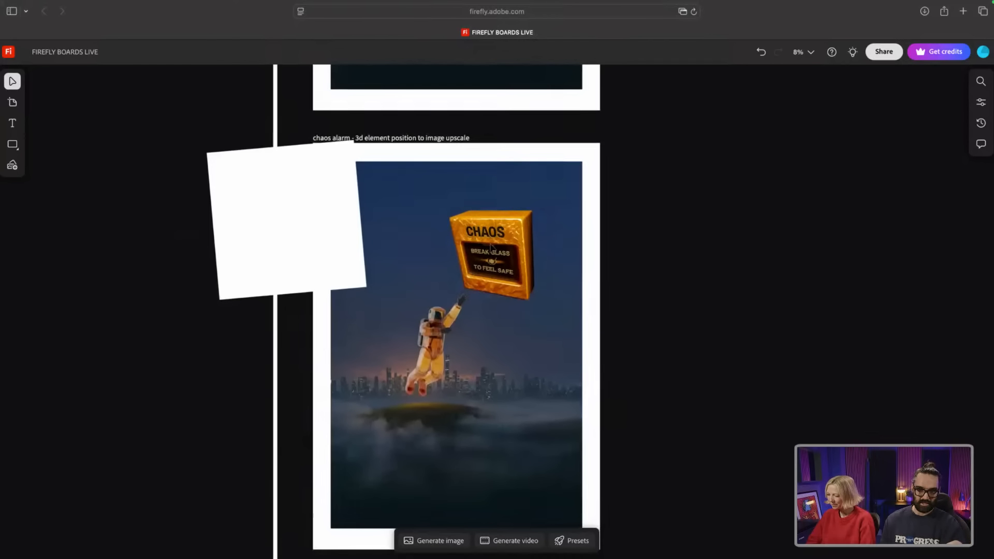
pyautogui.click(491, 247)
# Step: Drag the small 3D CHAOS box element onto the image, left of the large box
pyautogui.click(277, 228)
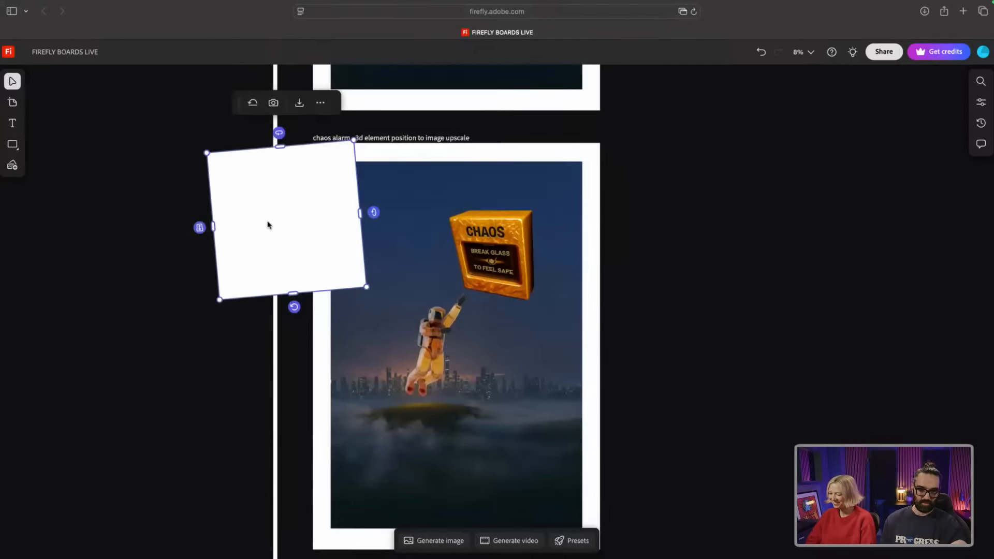
pyautogui.click(203, 228)
pyautogui.moveTo(202, 229); pyautogui.dragTo(204, 197)
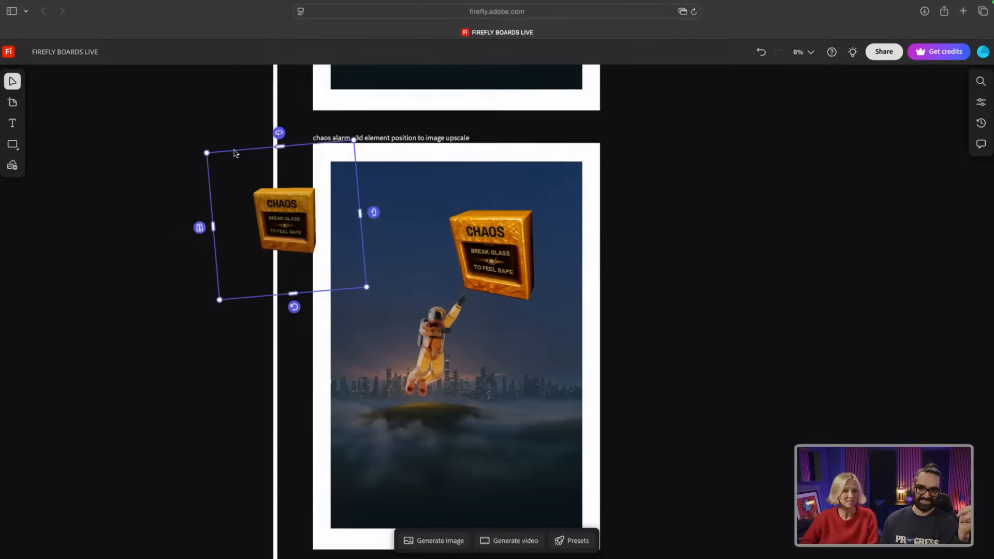
pyautogui.moveTo(288, 208); pyautogui.dragTo(397, 228)
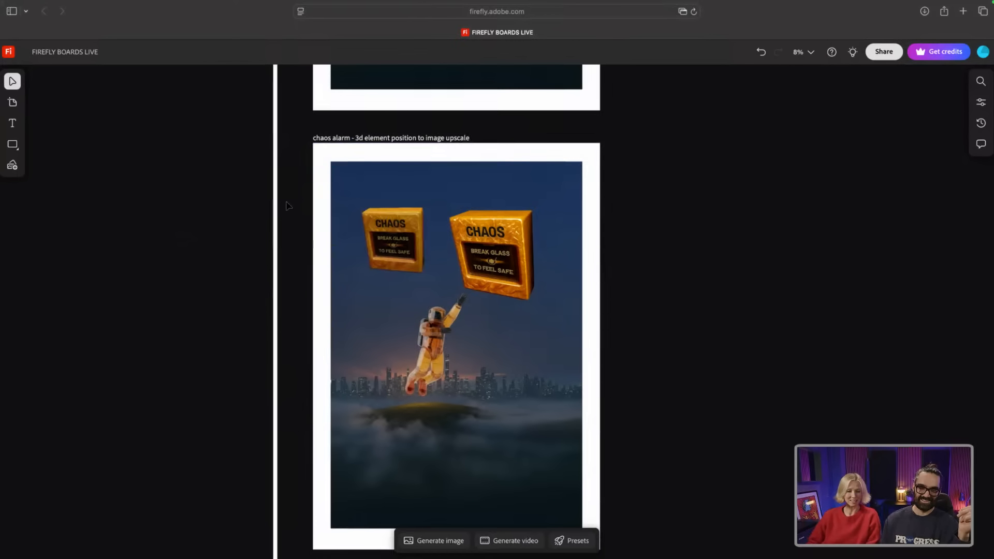
# Step: Rotate the small 3D CHAOS box on its axes and position it beside the large box
pyautogui.click(353, 228)
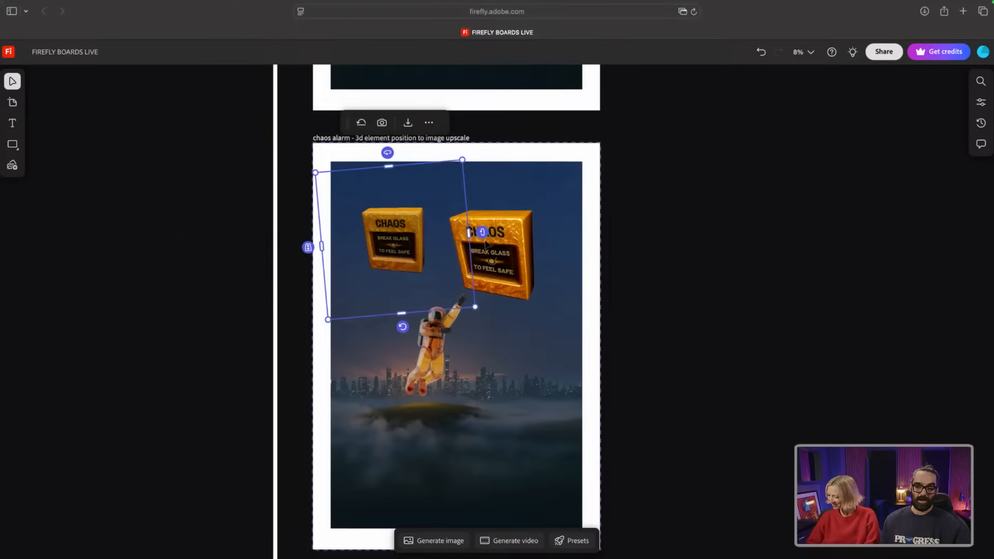
pyautogui.moveTo(483, 233)
pyautogui.mouseDown()
pyautogui.moveTo(483, 250)
pyautogui.moveTo(481, 219)
pyautogui.moveTo(483, 238)
pyautogui.mouseUp()
pyautogui.moveTo(389, 155); pyautogui.dragTo(389, 156)
pyautogui.moveTo(484, 231); pyautogui.dragTo(484, 228)
pyautogui.moveTo(402, 229)
pyautogui.mouseDown()
pyautogui.moveTo(441, 234)
pyautogui.moveTo(391, 246)
pyautogui.mouseUp()
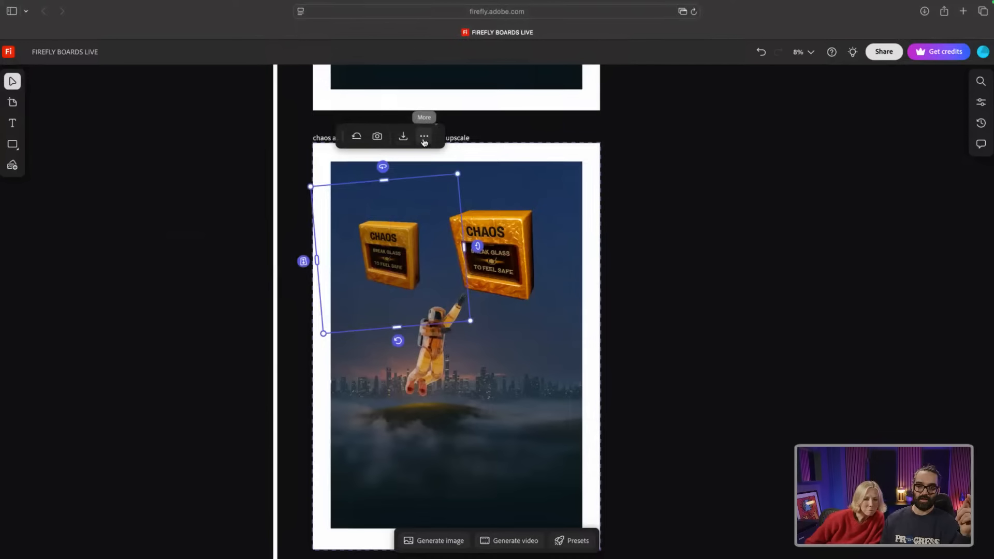
# Step: Take an upscaled snapshot of the box, place it right of the image, and move the 3D box off
pyautogui.click(377, 137)
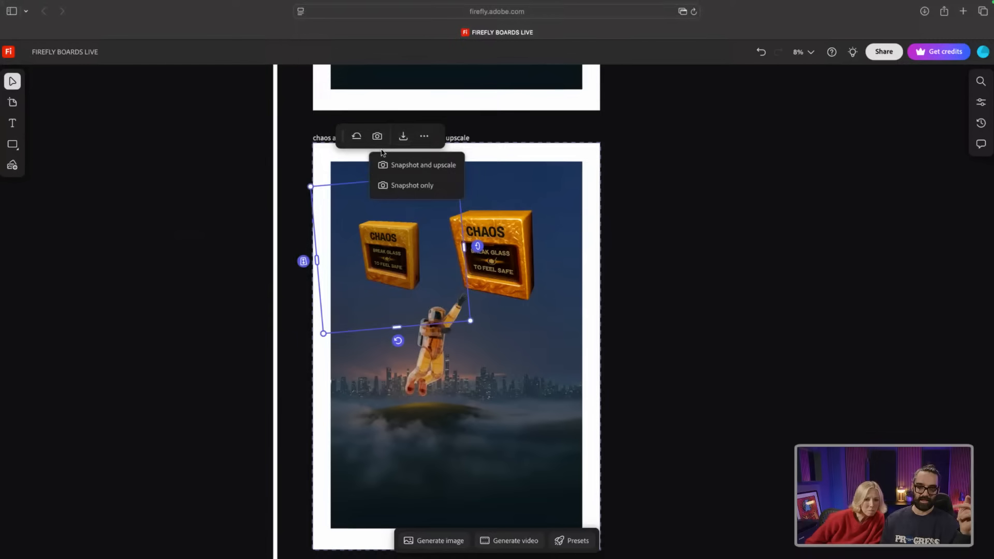
pyautogui.click(406, 165)
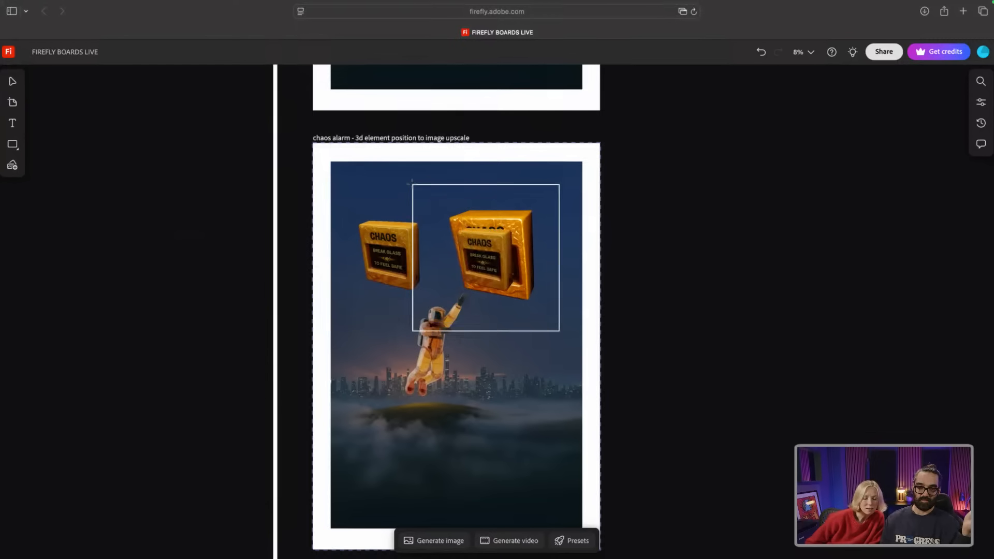
pyautogui.moveTo(410, 182); pyautogui.dragTo(519, 183)
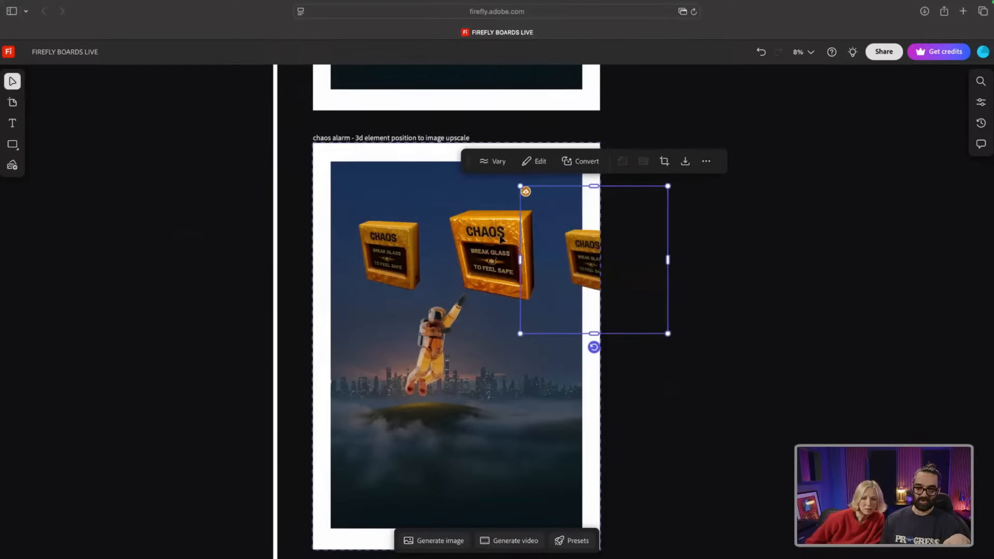
pyautogui.moveTo(557, 256); pyautogui.dragTo(530, 250)
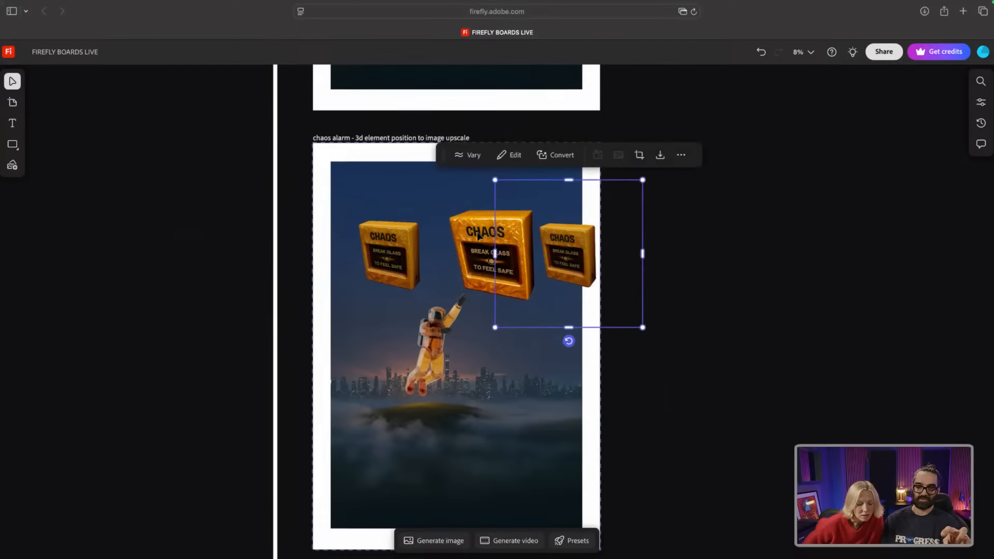
pyautogui.moveTo(563, 247); pyautogui.dragTo(628, 260)
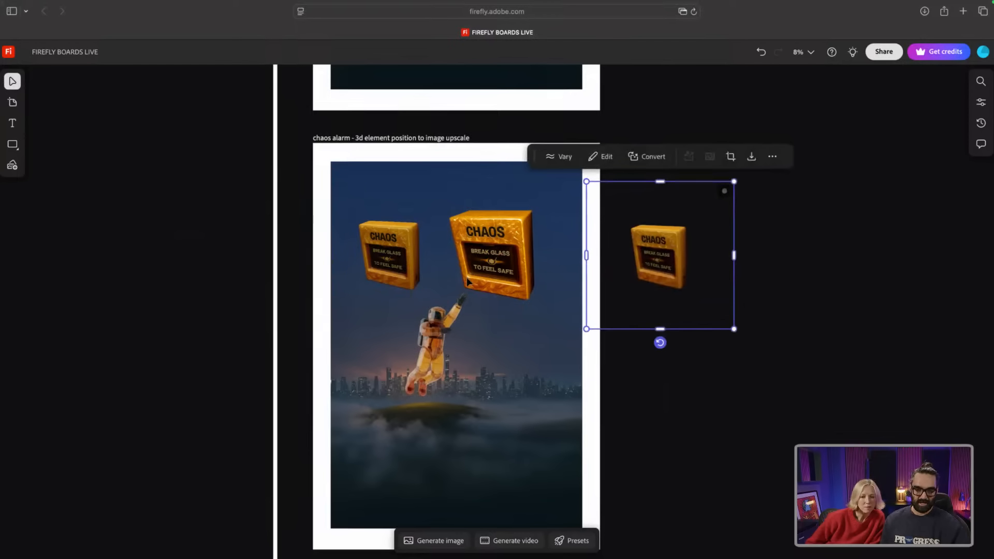
pyautogui.scroll(-3, 469, 283)
pyautogui.moveTo(381, 200); pyautogui.dragTo(256, 168)
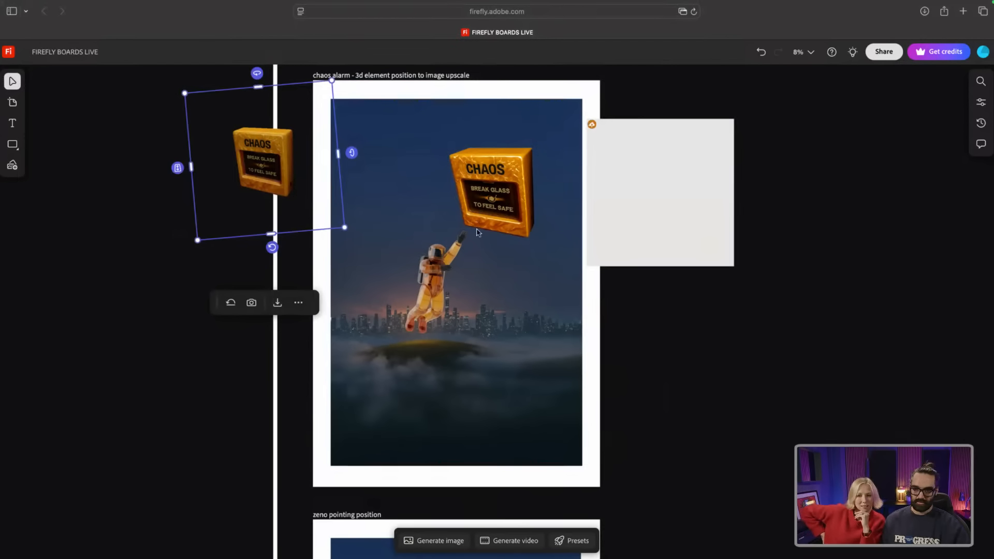
pyautogui.scroll(-3, 483, 213)
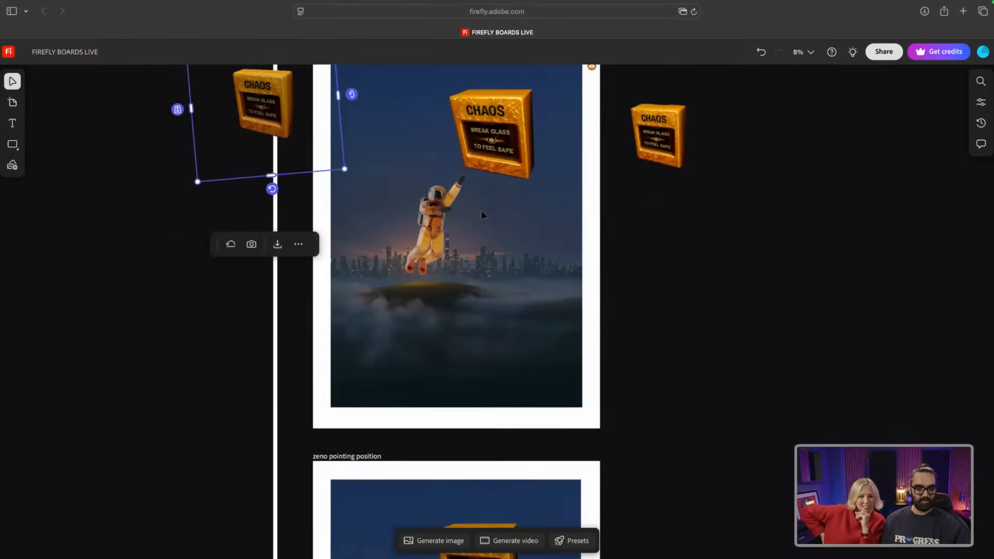
pyautogui.scroll(-4, 481, 215)
pyautogui.scroll(-5, 482, 214)
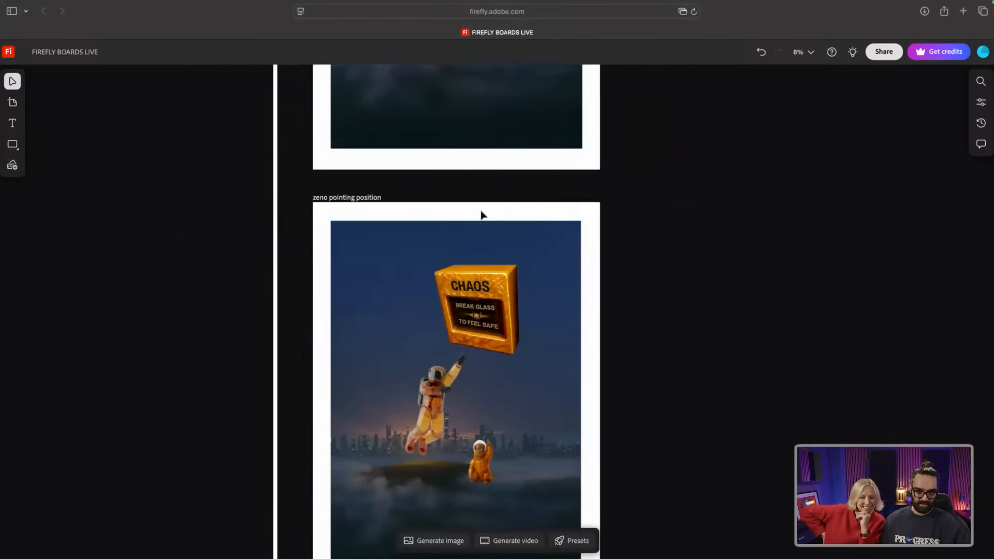
pyautogui.scroll(-2, 481, 213)
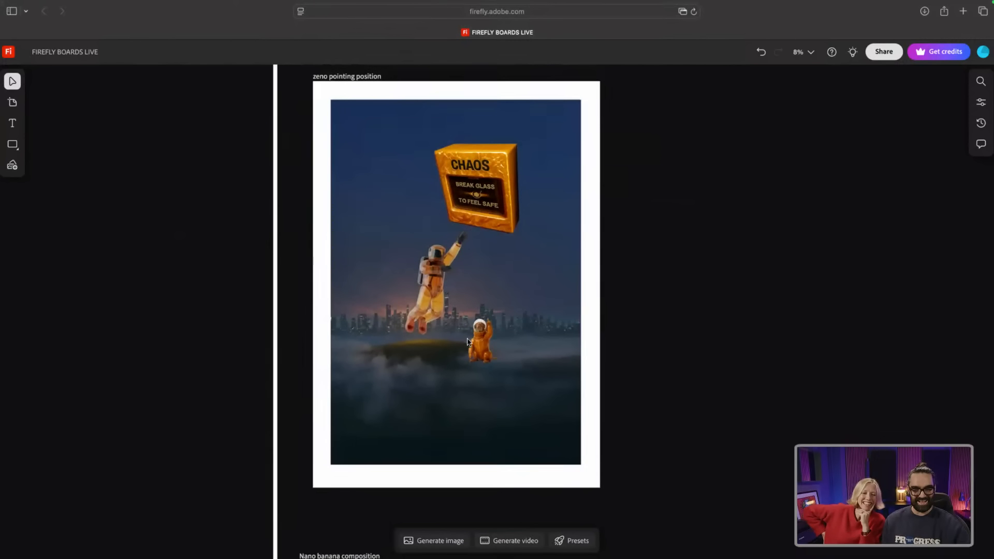
pyautogui.scroll(-3, 471, 218)
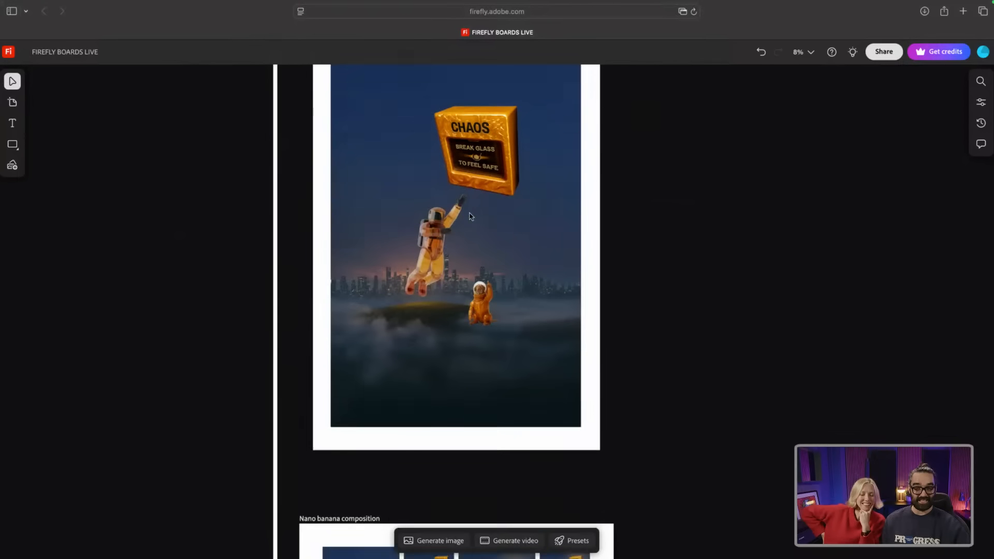
pyautogui.scroll(-5, 471, 216)
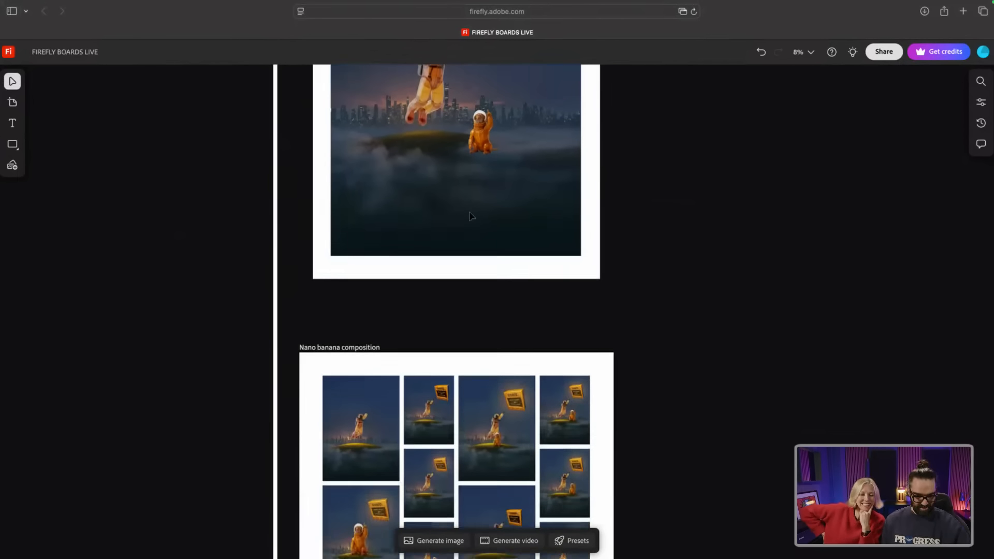
pyautogui.scroll(2, 471, 217)
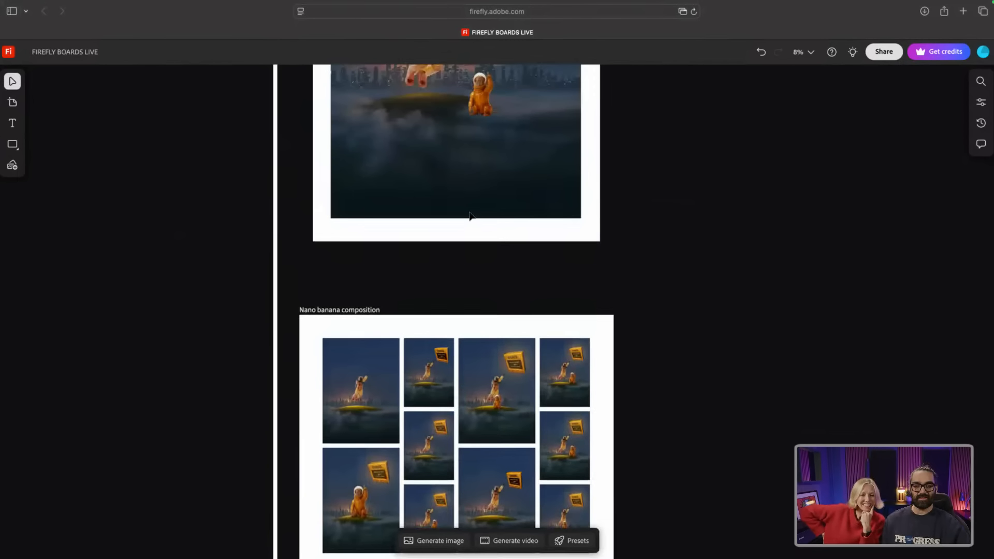
pyautogui.scroll(1, 470, 211)
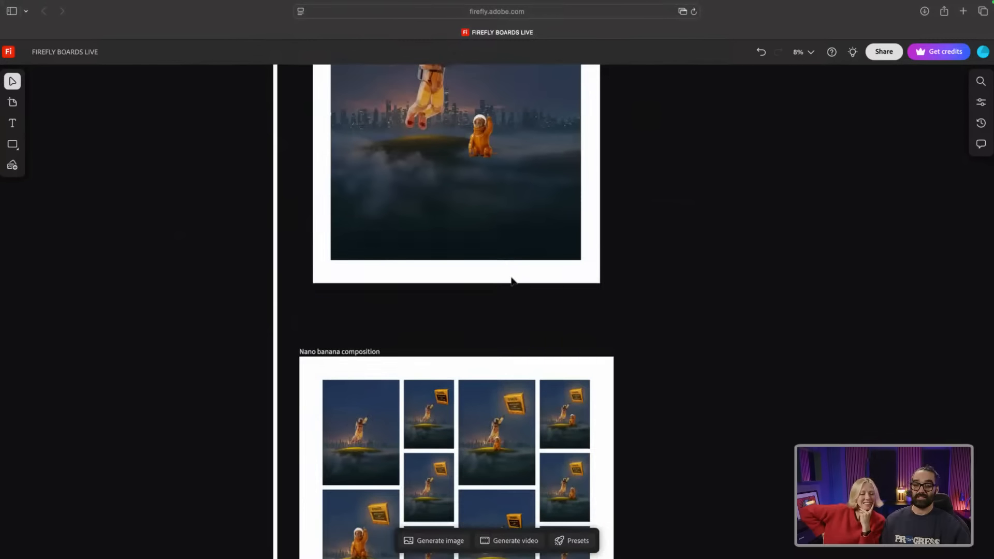
pyautogui.scroll(3, 444, 228)
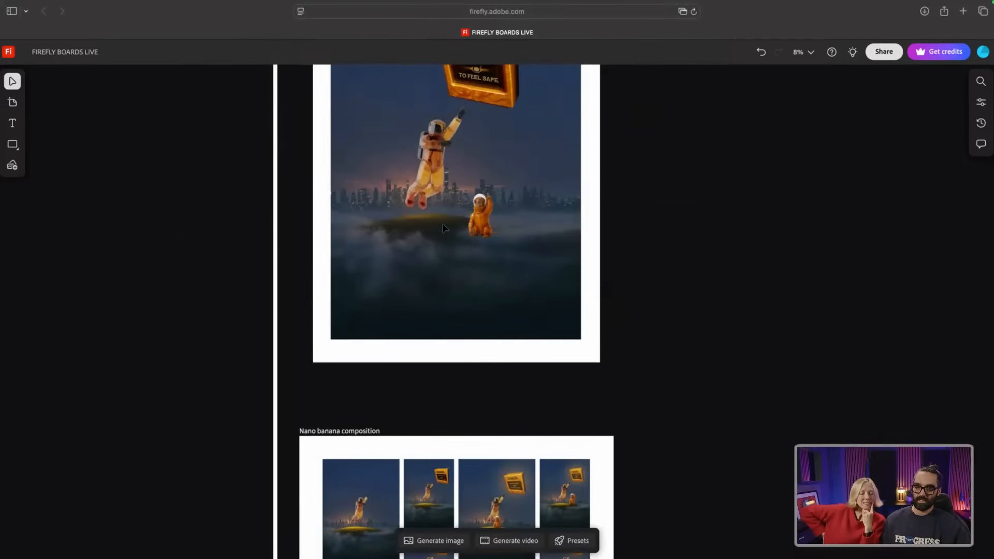
pyautogui.scroll(3, 443, 228)
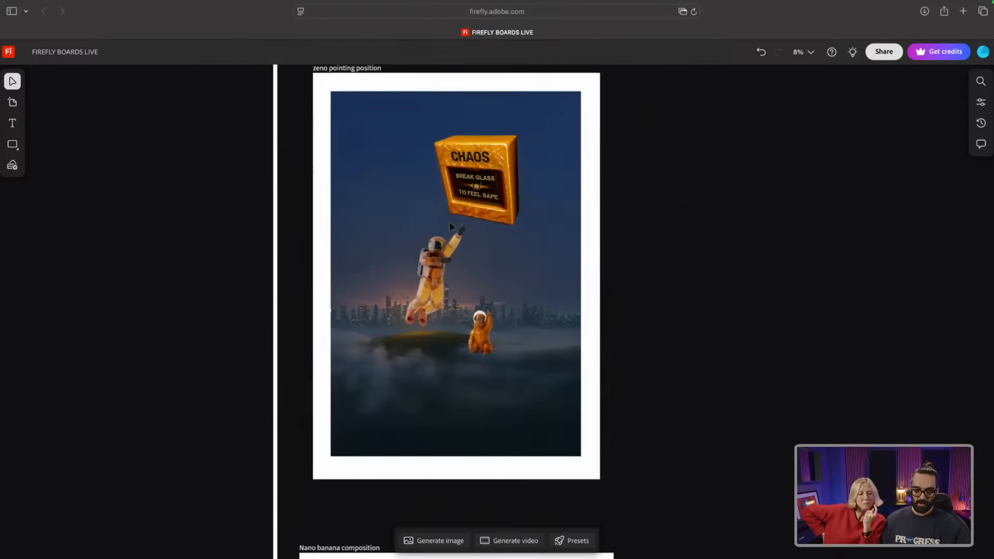
pyautogui.scroll(2, 471, 222)
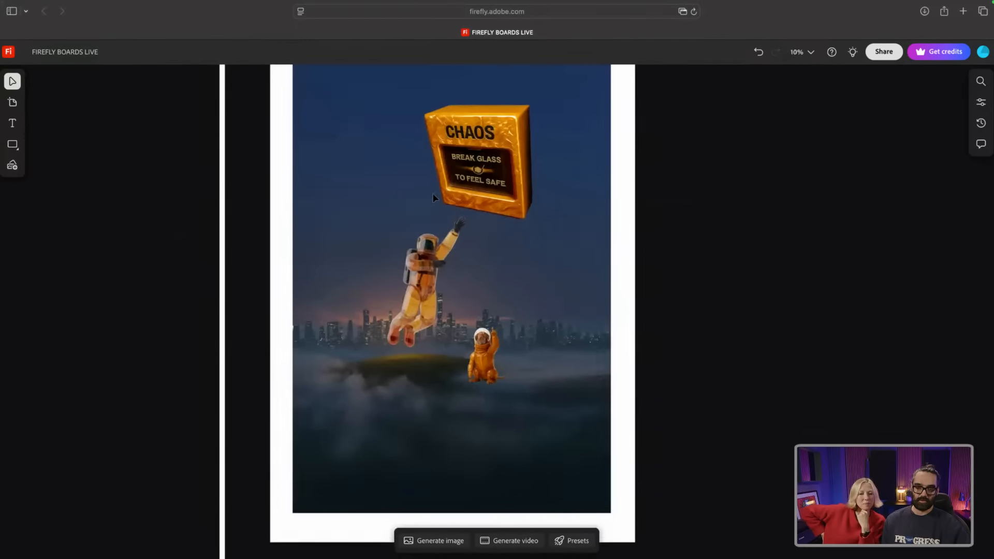
pyautogui.scroll(1, 450, 207)
pyautogui.scroll(-1, 434, 198)
pyautogui.scroll(1, 434, 199)
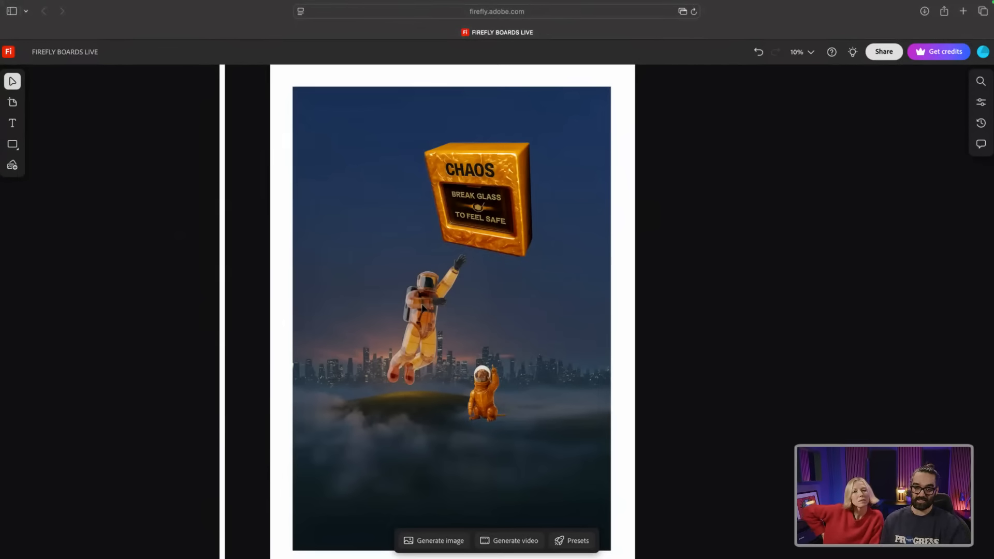
# Step: Nudge the astronaut cut-out right and back, then view the Nano banana composition at 31%
pyautogui.moveTo(422, 309); pyautogui.dragTo(437, 306)
pyautogui.moveTo(430, 309); pyautogui.dragTo(422, 314)
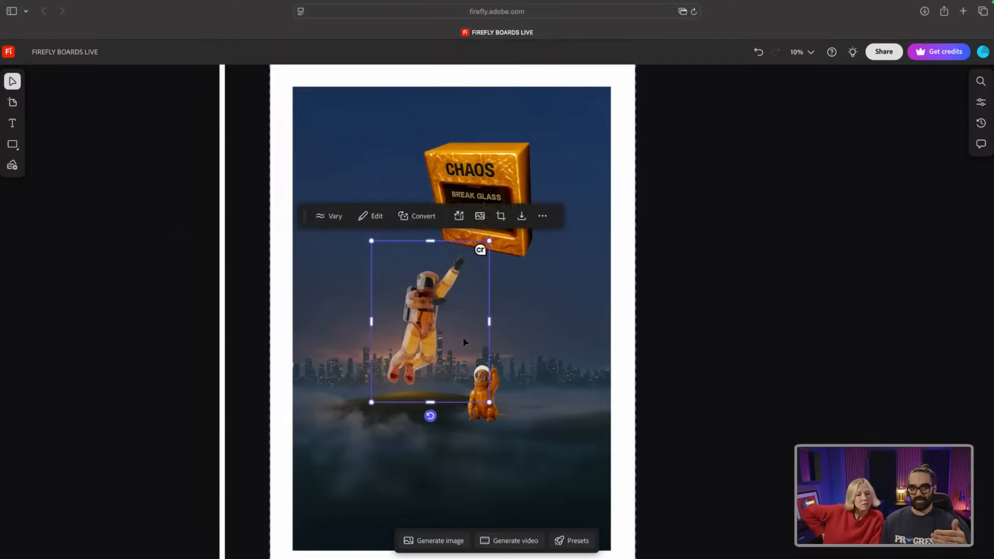
pyautogui.scroll(-2, 464, 334)
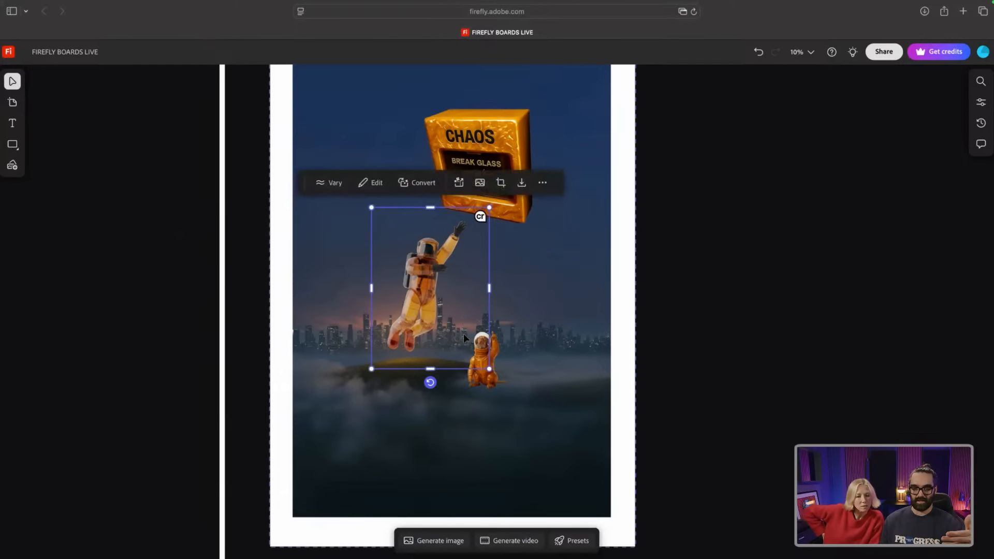
pyautogui.scroll(-6, 465, 338)
pyautogui.scroll(-15, 464, 337)
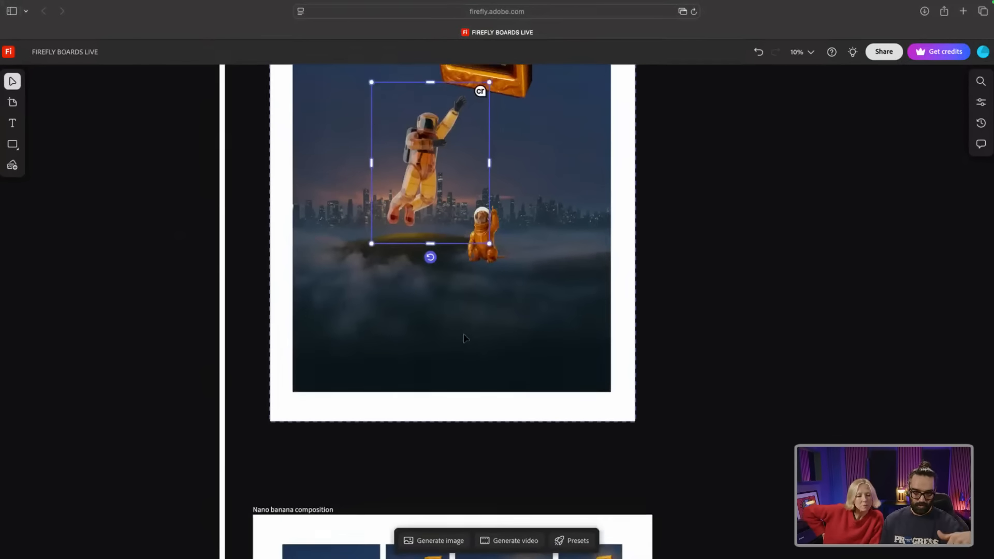
pyautogui.scroll(-6, 464, 338)
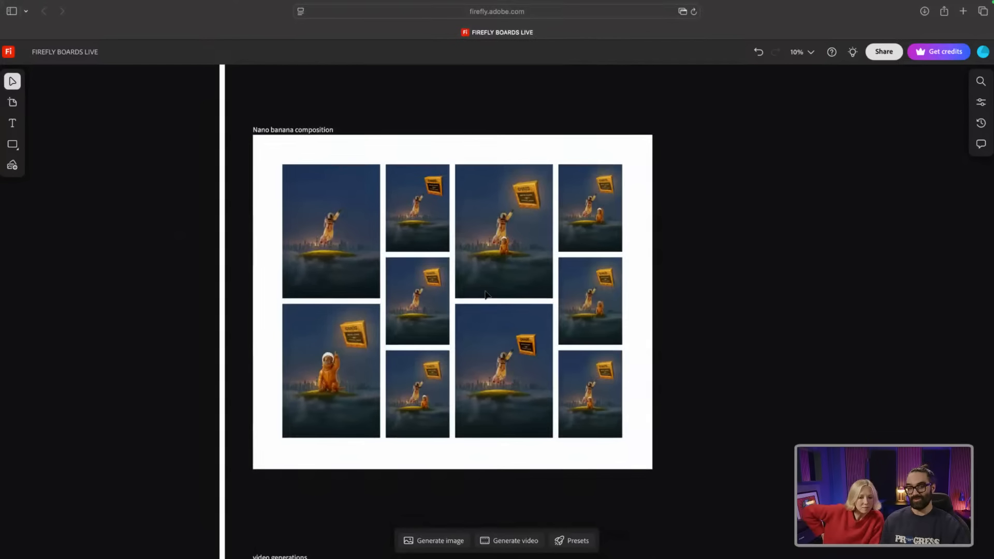
pyautogui.scroll(5, 456, 246)
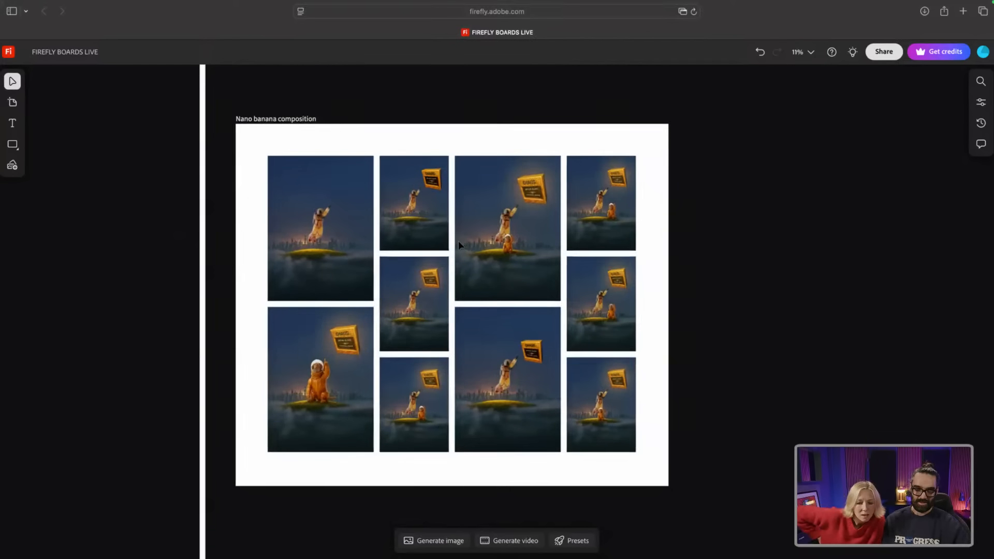
pyautogui.scroll(-1, 458, 241)
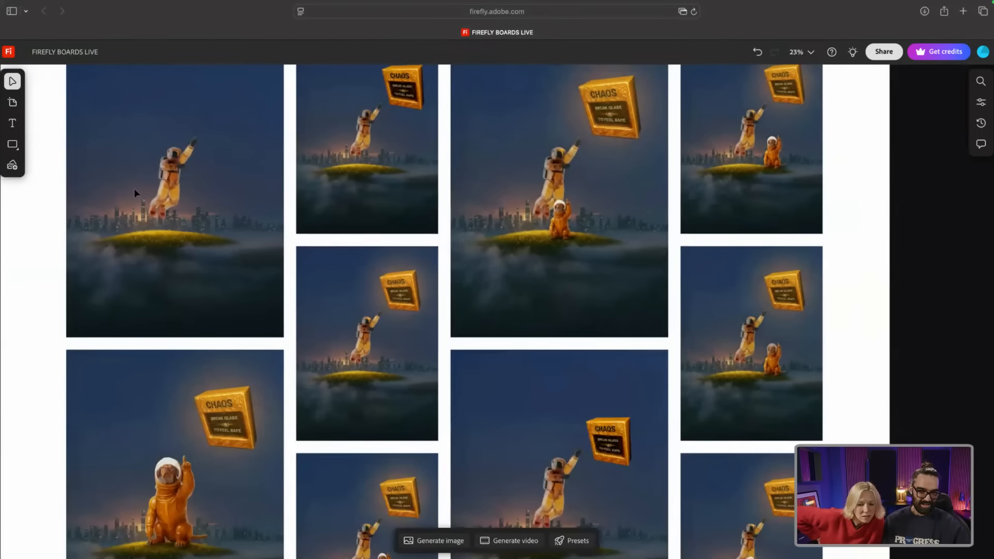
pyautogui.scroll(4, 133, 186)
pyautogui.scroll(-2, 134, 187)
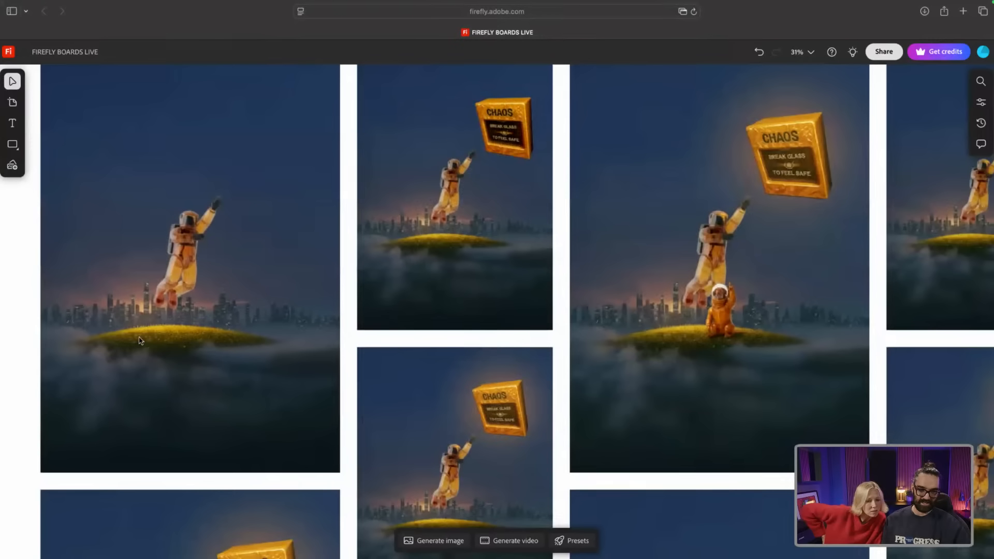
pyautogui.click(165, 343)
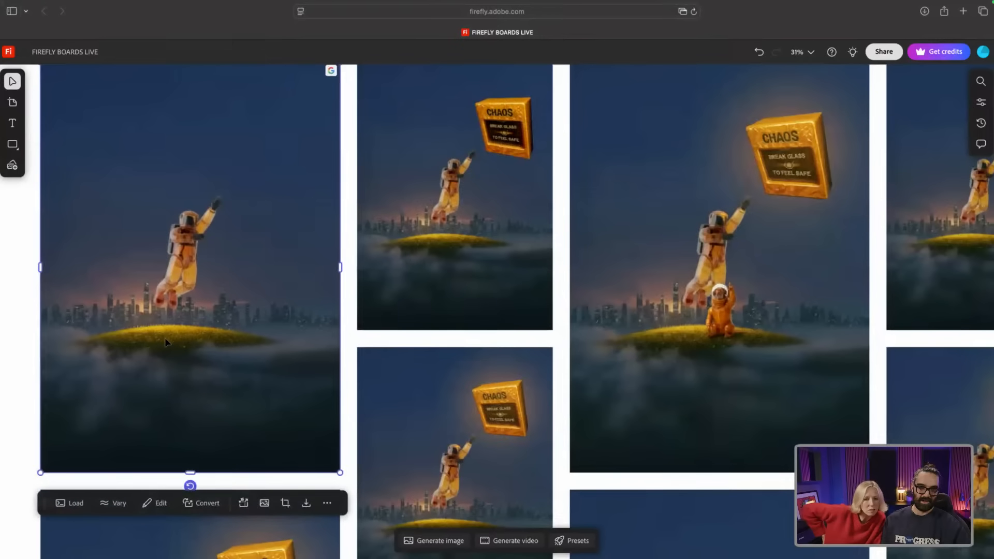
pyautogui.click(67, 505)
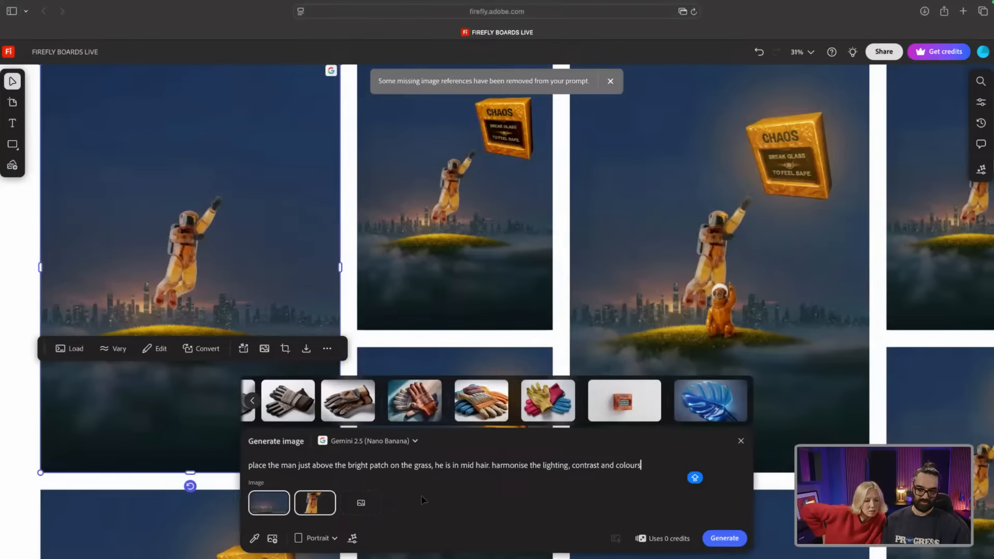
pyautogui.moveTo(262, 510)
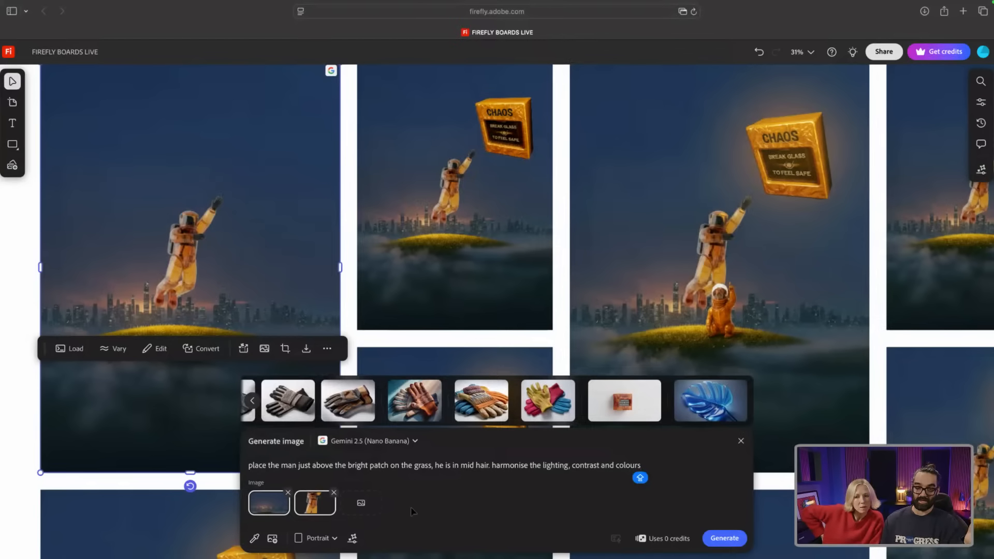
pyautogui.click(478, 466)
pyautogui.press('BackSpace')
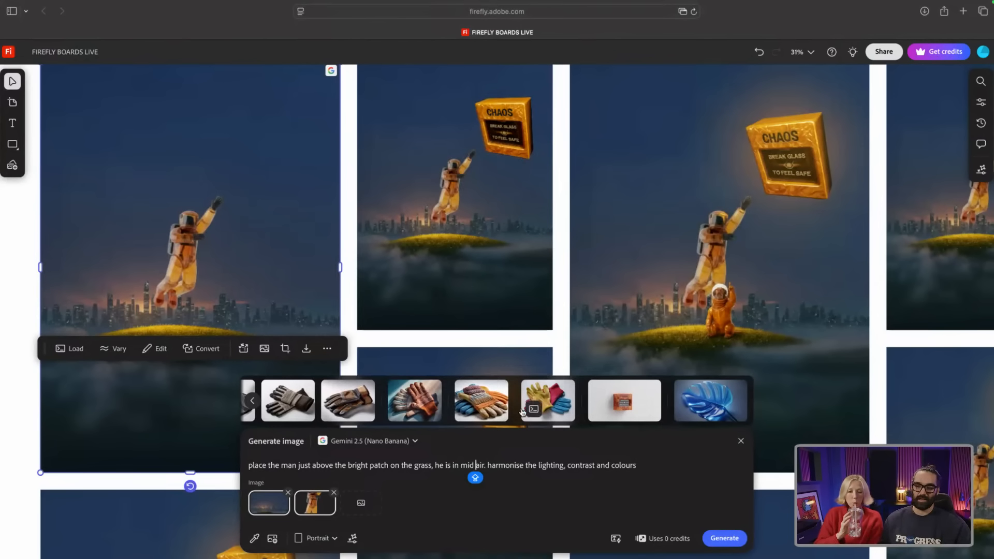
pyautogui.hscroll(-2, 483, 393)
pyautogui.click(558, 234)
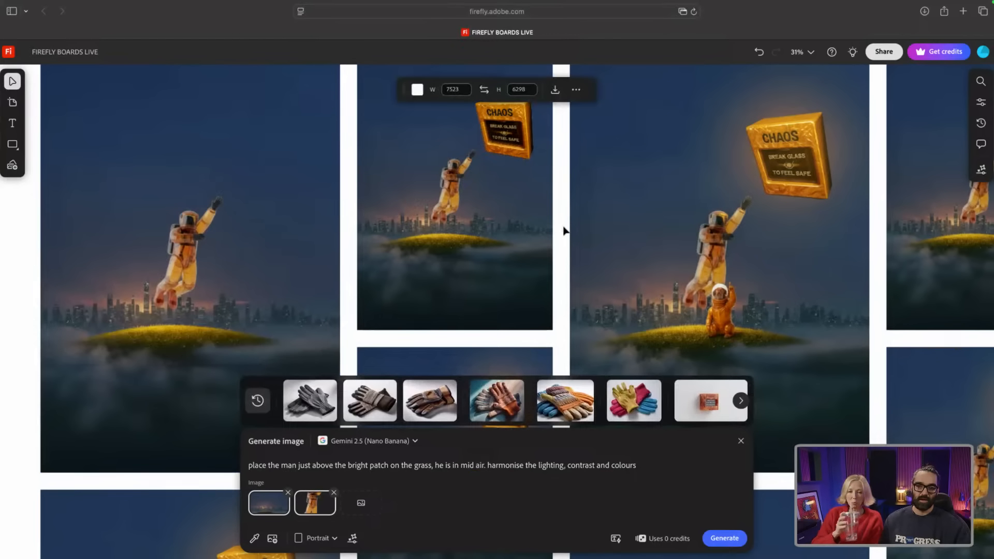
pyautogui.click(473, 203)
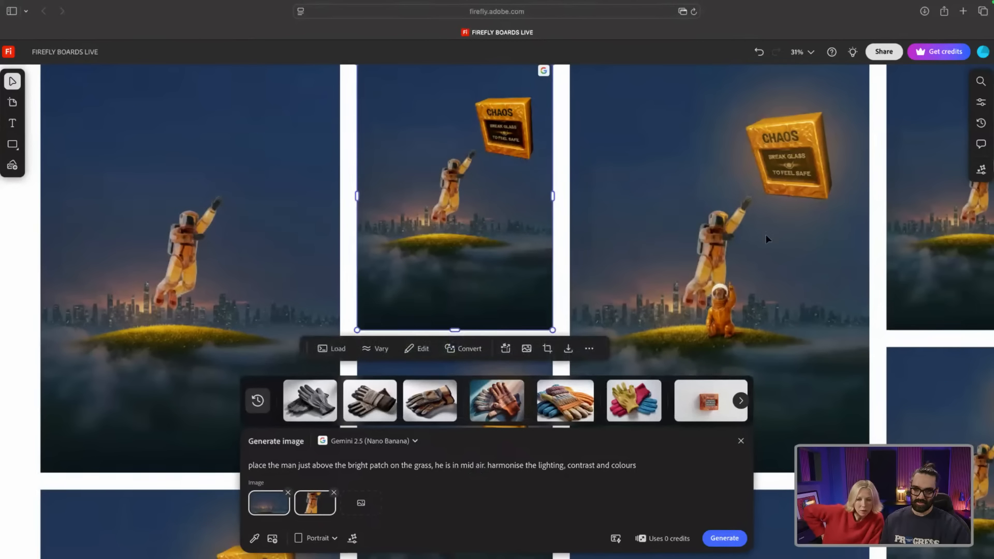
pyautogui.click(741, 440)
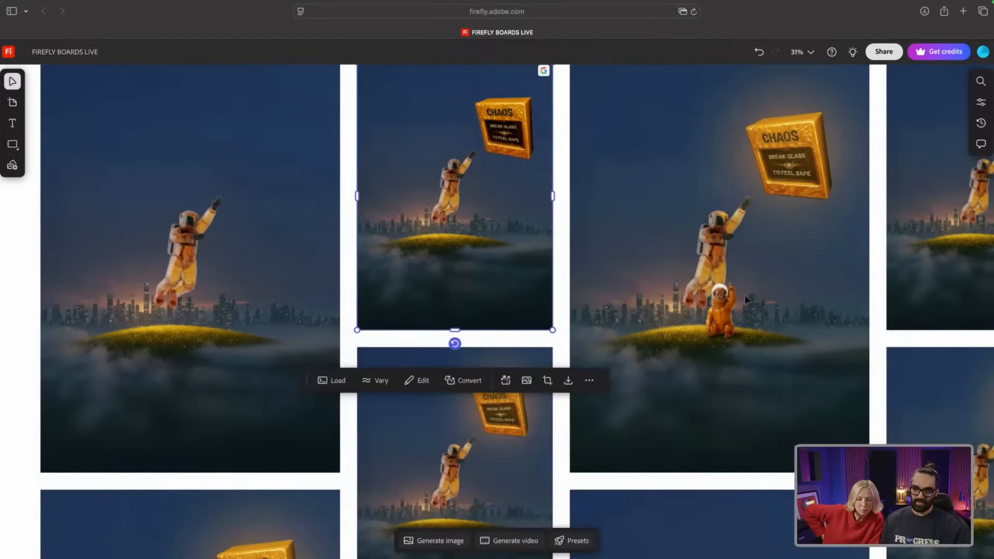
# Step: Zoom out to 14% to fit the astronaut grid and scroll down to the video generations section
pyautogui.scroll(-5, 745, 294)
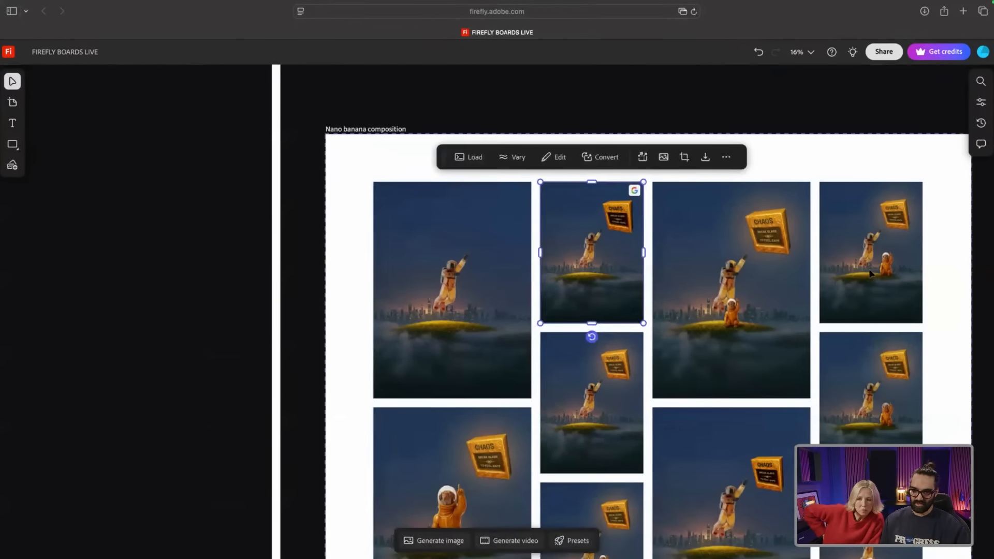
pyautogui.scroll(1, 868, 269)
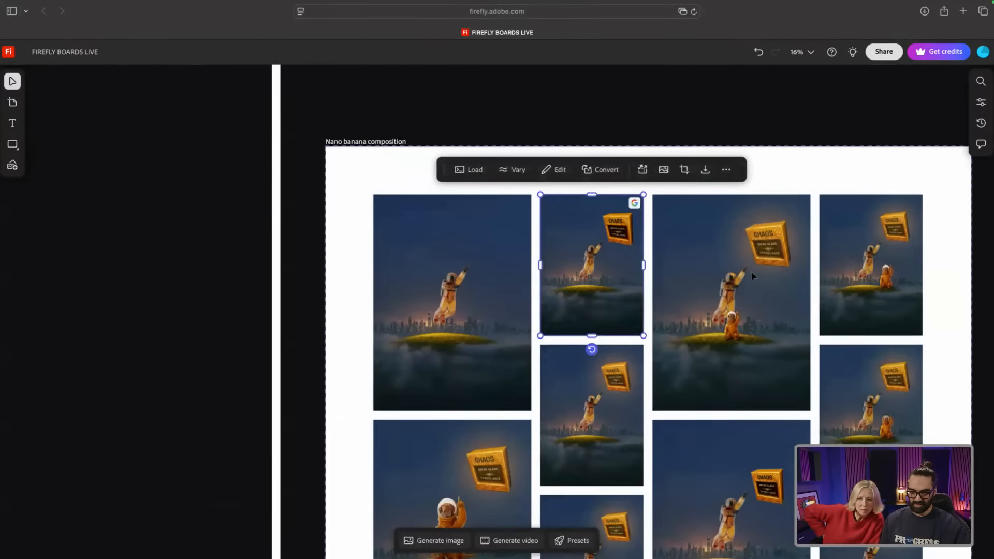
pyautogui.scroll(-5, 876, 309)
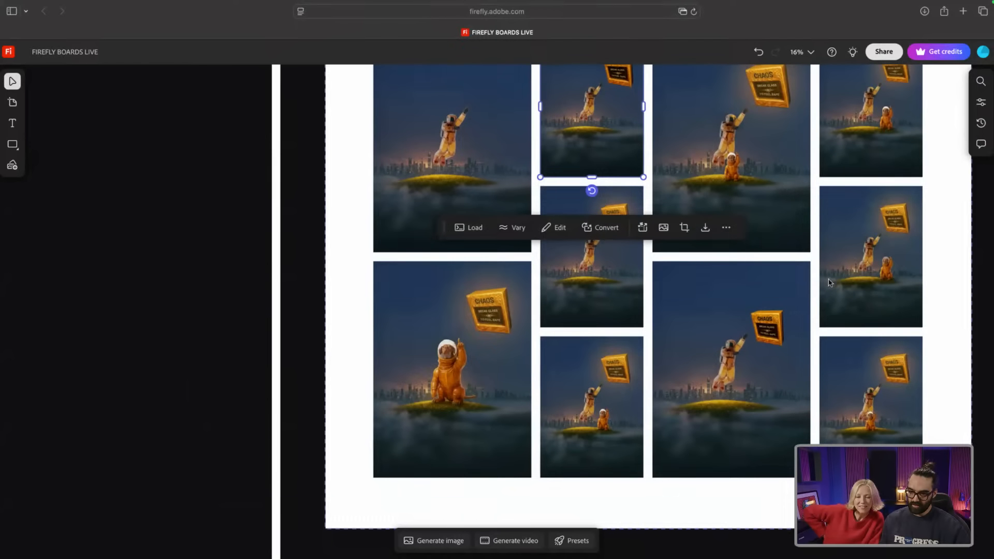
pyautogui.scroll(-2, 829, 282)
pyautogui.scroll(-2, 827, 282)
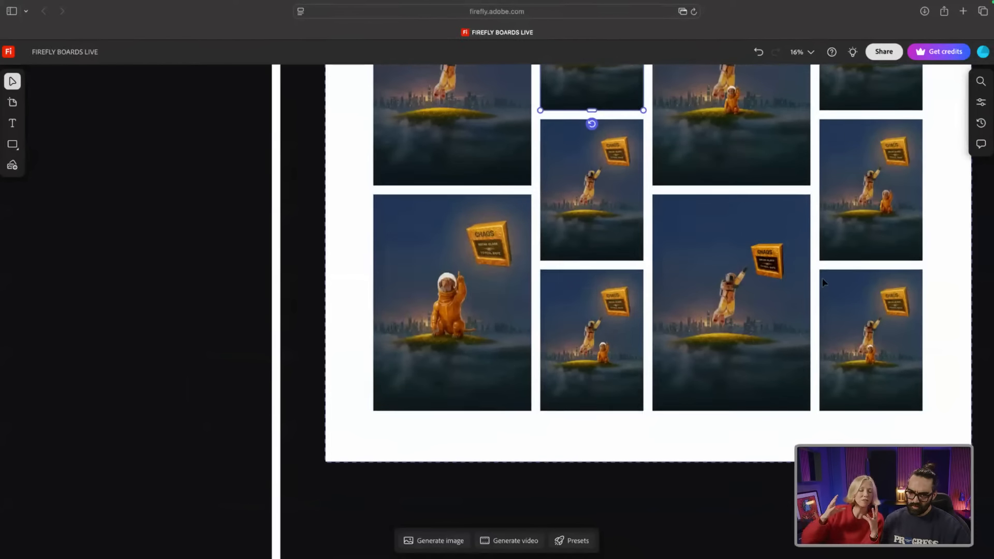
pyautogui.scroll(-2, 570, 352)
pyautogui.scroll(3, 620, 281)
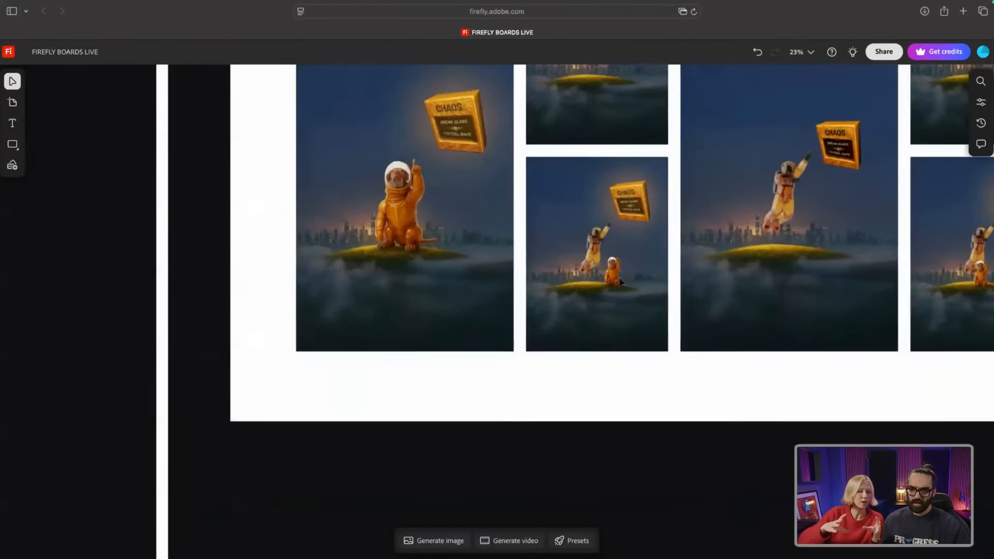
pyautogui.scroll(2, 620, 281)
pyautogui.scroll(5, 620, 259)
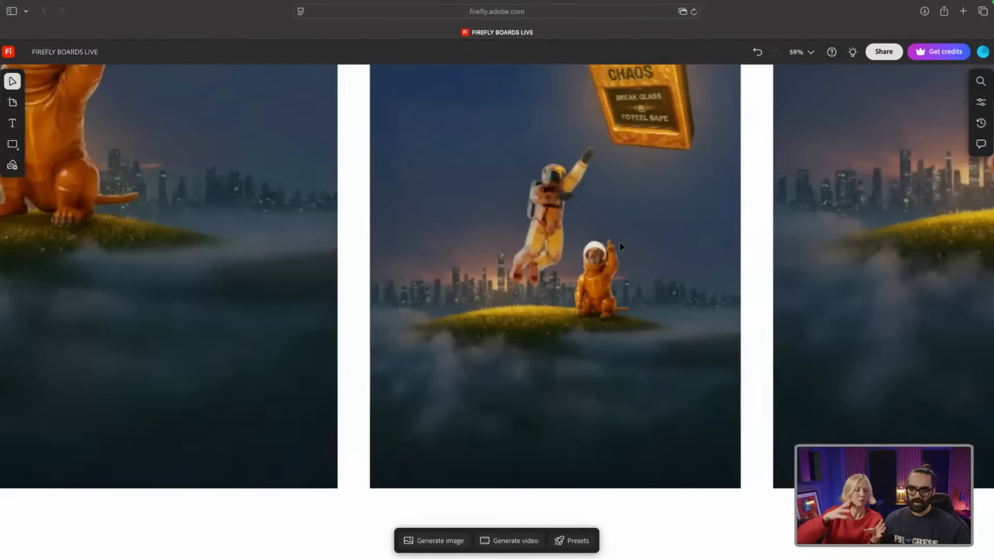
pyautogui.scroll(-3, 620, 247)
pyautogui.scroll(2, 616, 243)
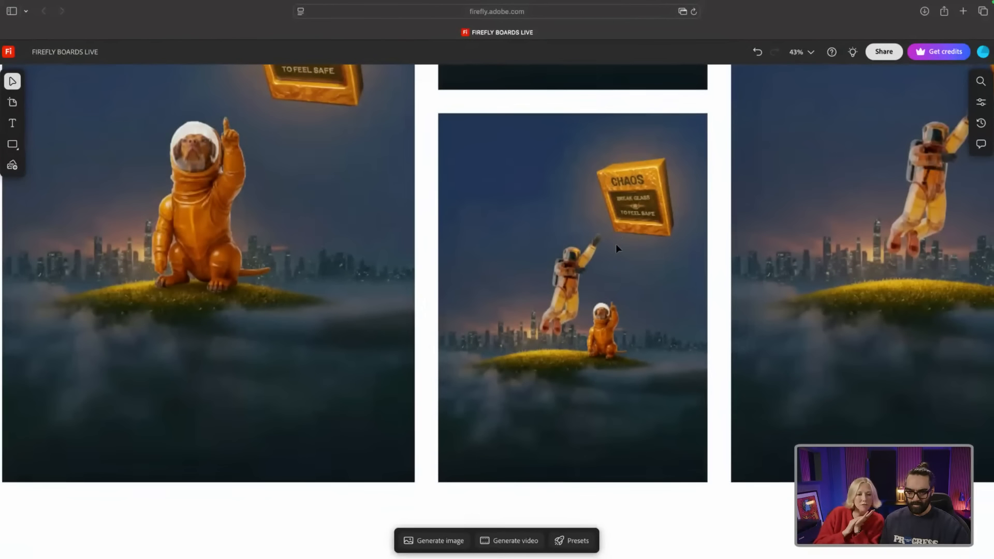
pyautogui.scroll(-1, 616, 245)
pyautogui.scroll(1, 613, 269)
pyautogui.scroll(1, 612, 273)
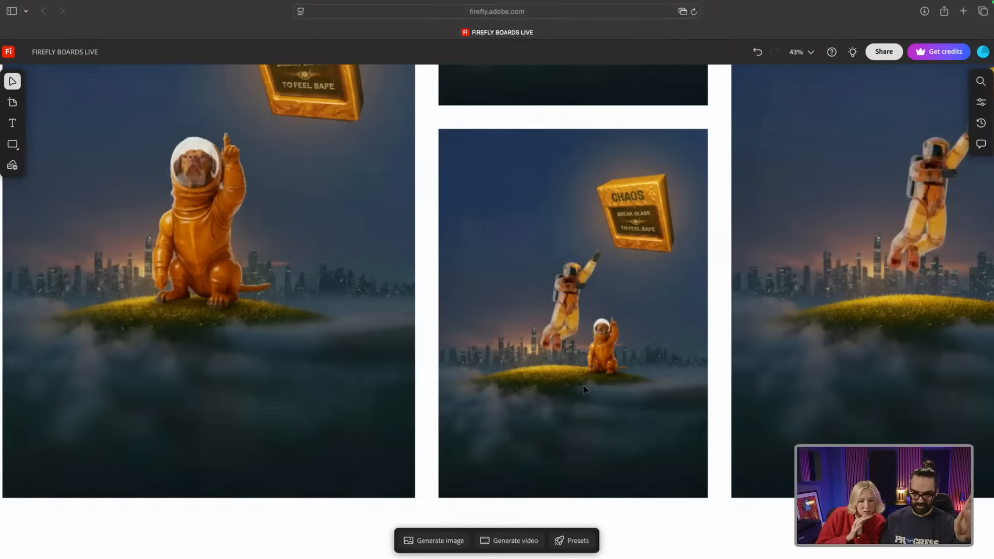
pyautogui.scroll(-5, 585, 389)
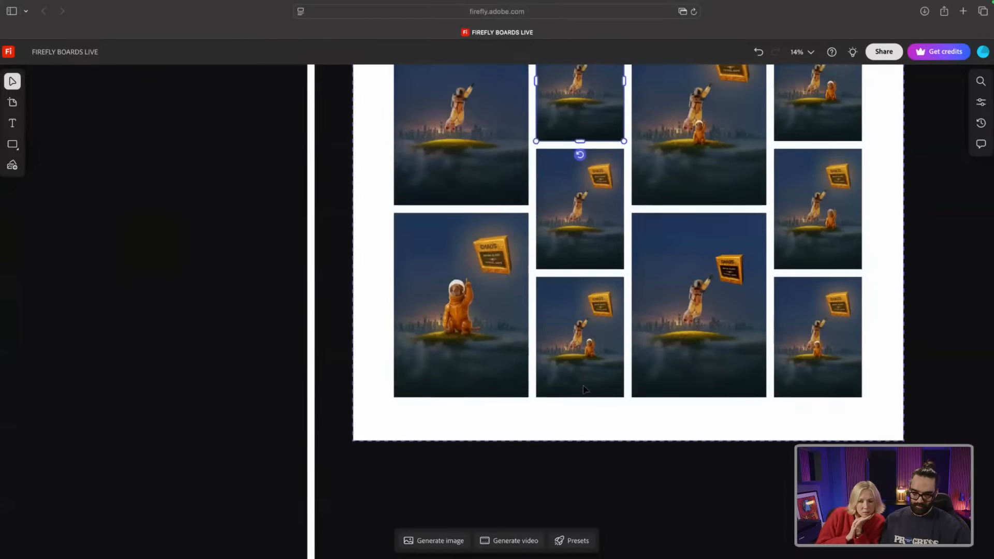
pyautogui.scroll(-5, 584, 389)
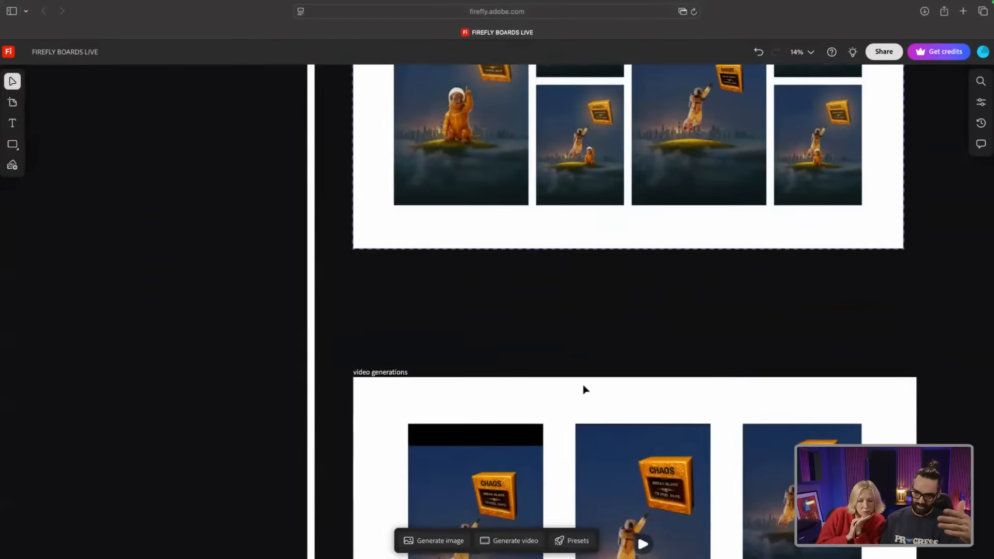
# Step: Play the first, middle and top-right clips in the video generations section
pyautogui.scroll(-6, 583, 386)
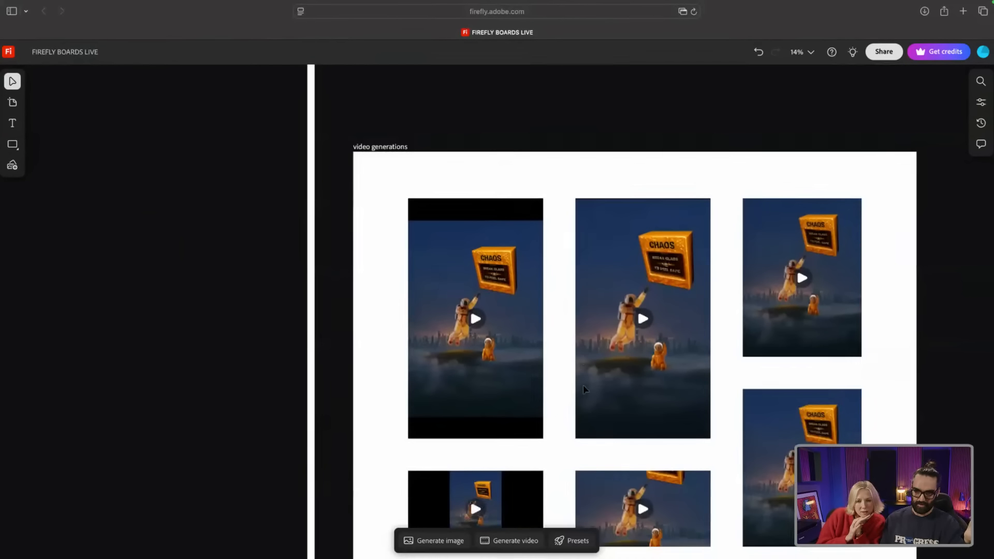
pyautogui.scroll(-2, 583, 389)
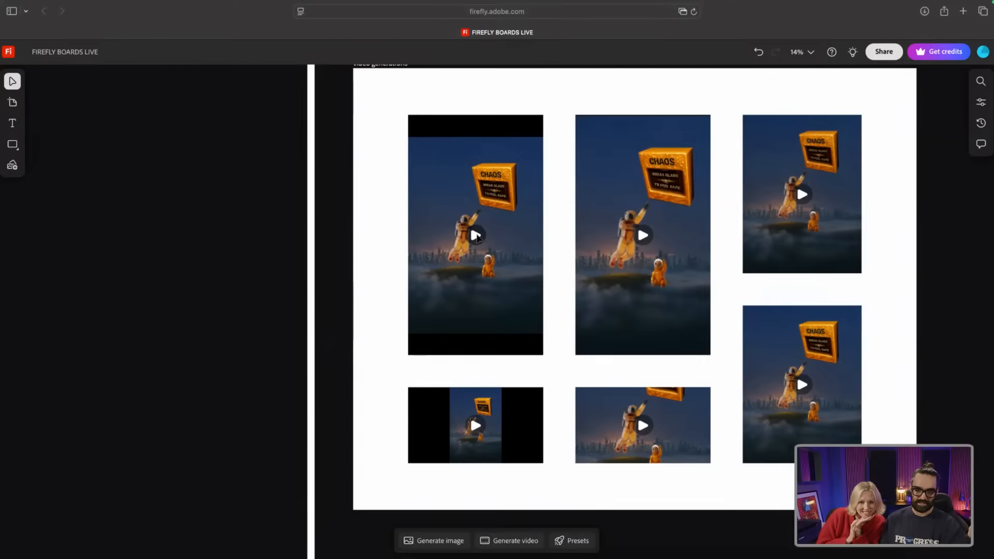
pyautogui.click(476, 236)
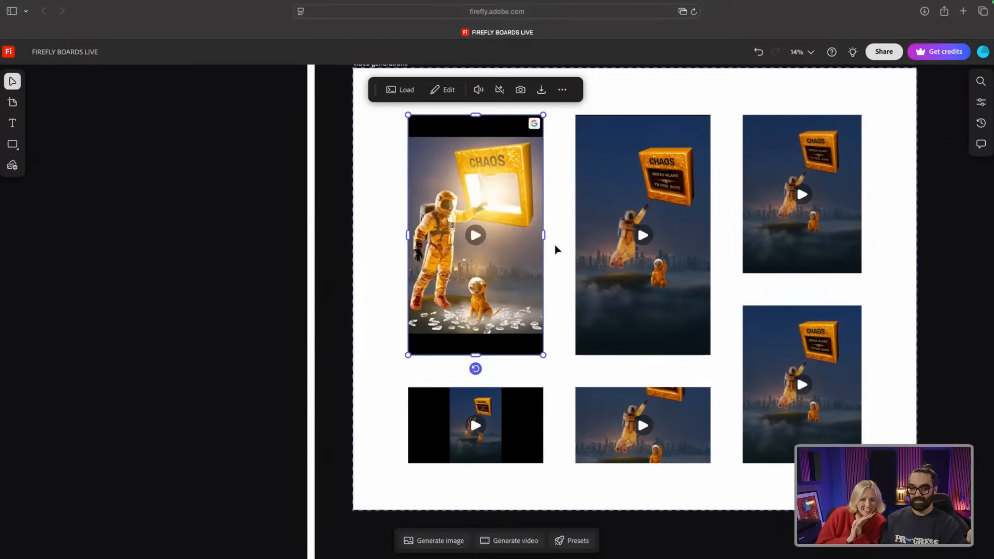
pyautogui.moveTo(537, 267)
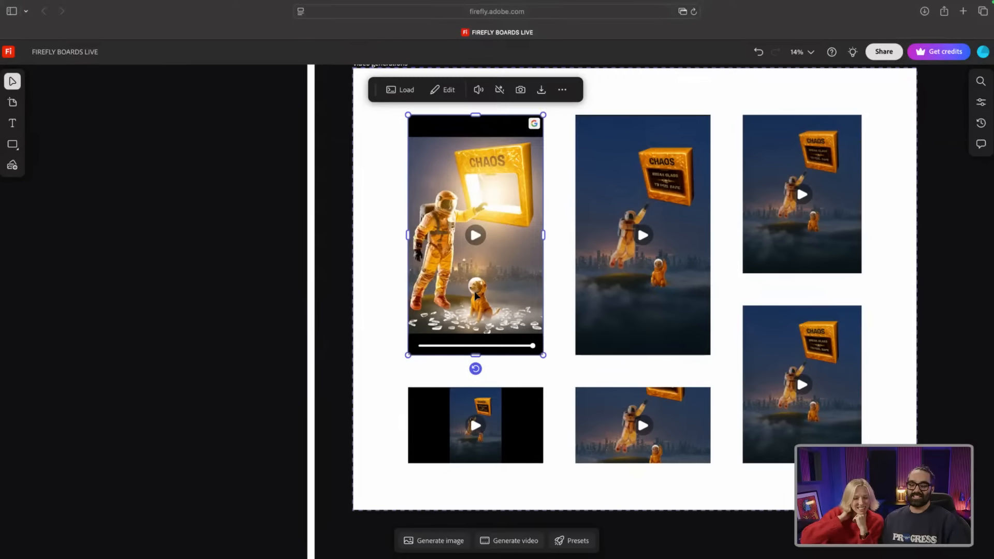
pyautogui.click(642, 236)
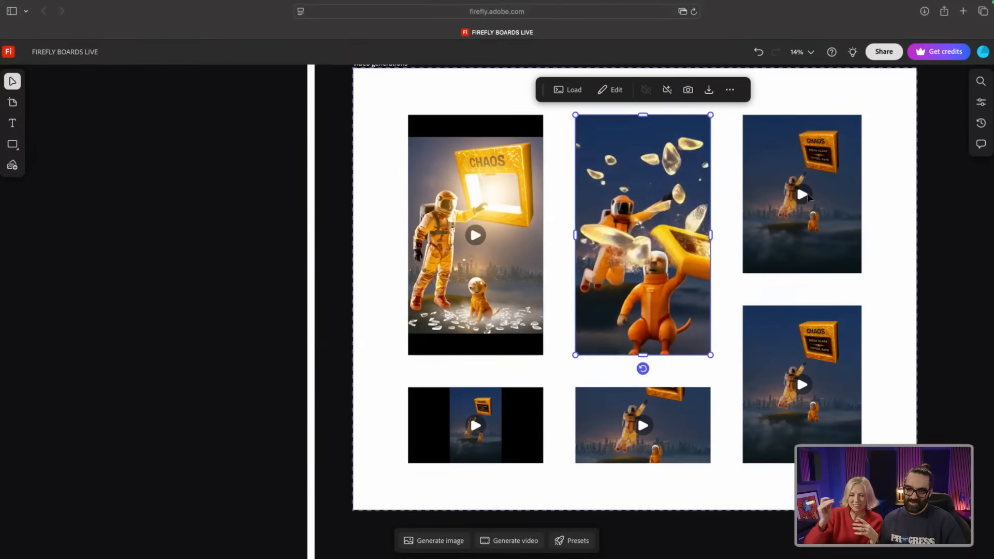
pyautogui.click(799, 199)
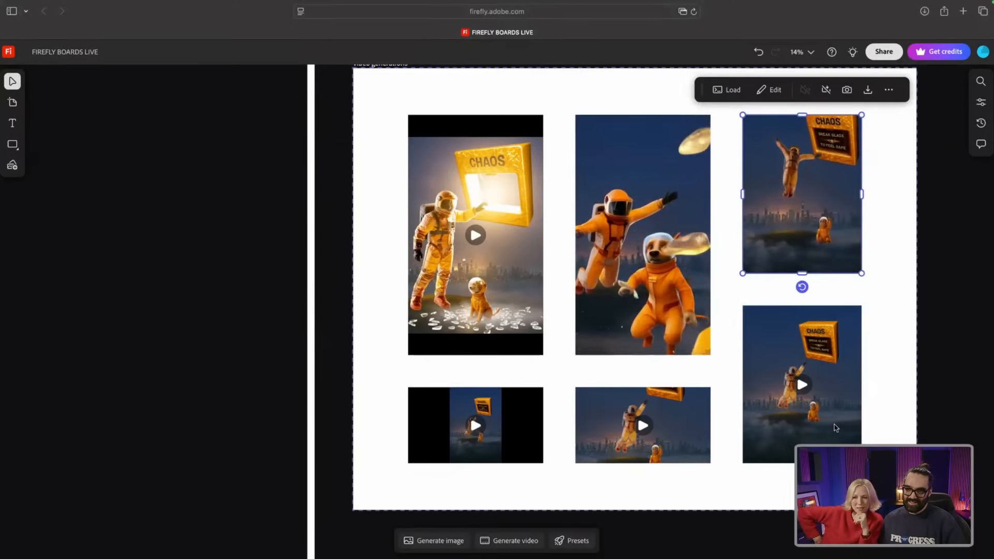
# Step: Play the lower-right, bottom-middle and bottom-left clips, then scroll down to woman running placement
pyautogui.hscroll(2, 717, 294)
pyautogui.hscroll(6, 717, 294)
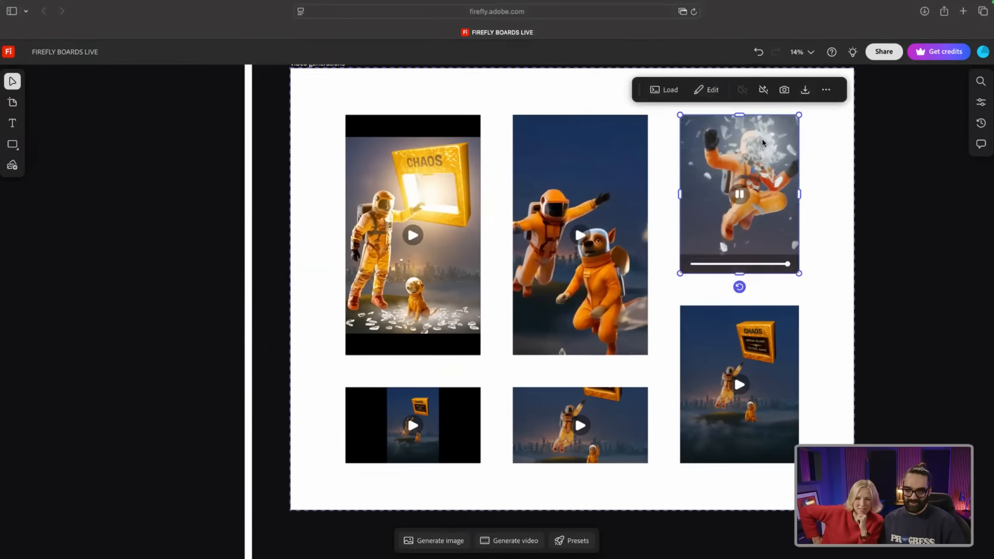
pyautogui.click(739, 384)
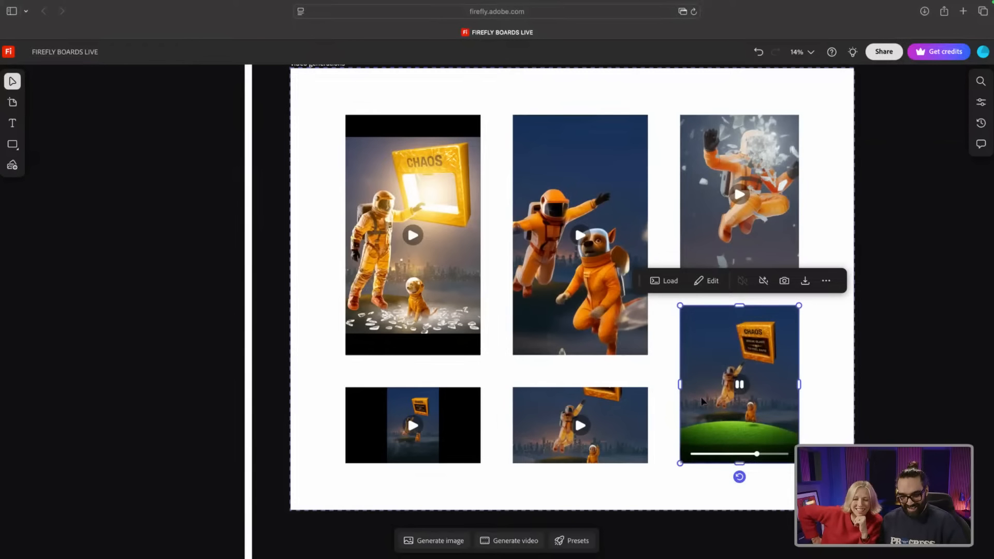
pyautogui.click(581, 426)
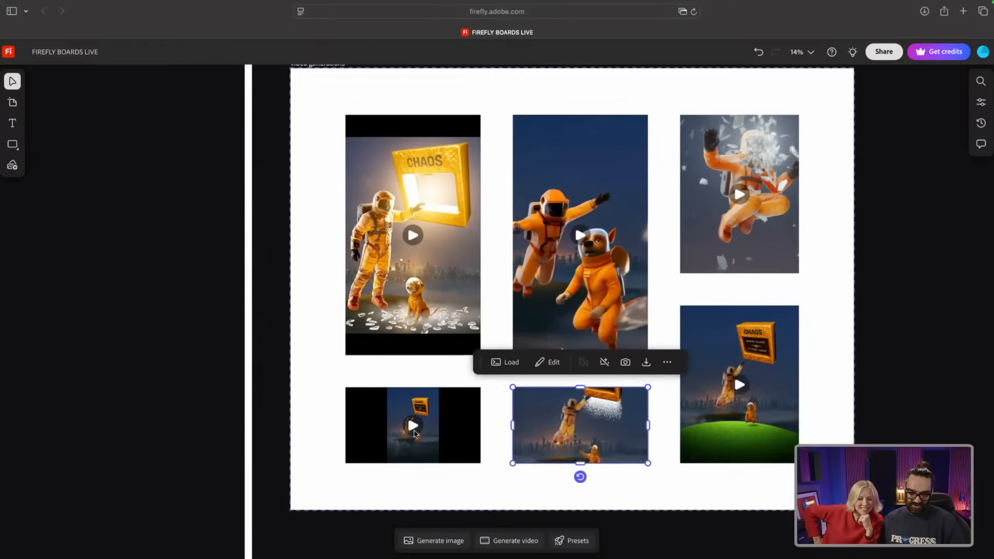
pyautogui.click(413, 430)
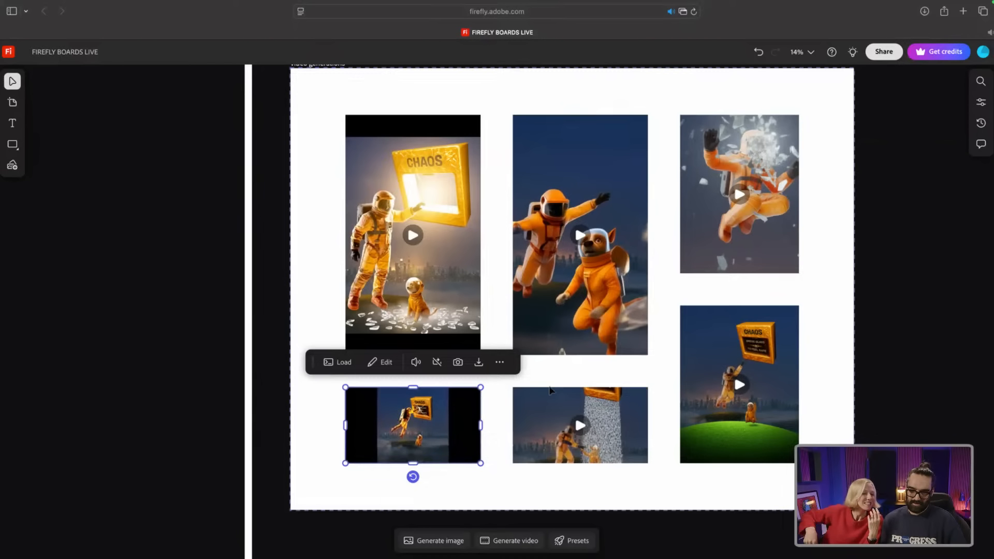
pyautogui.scroll(-2, 550, 389)
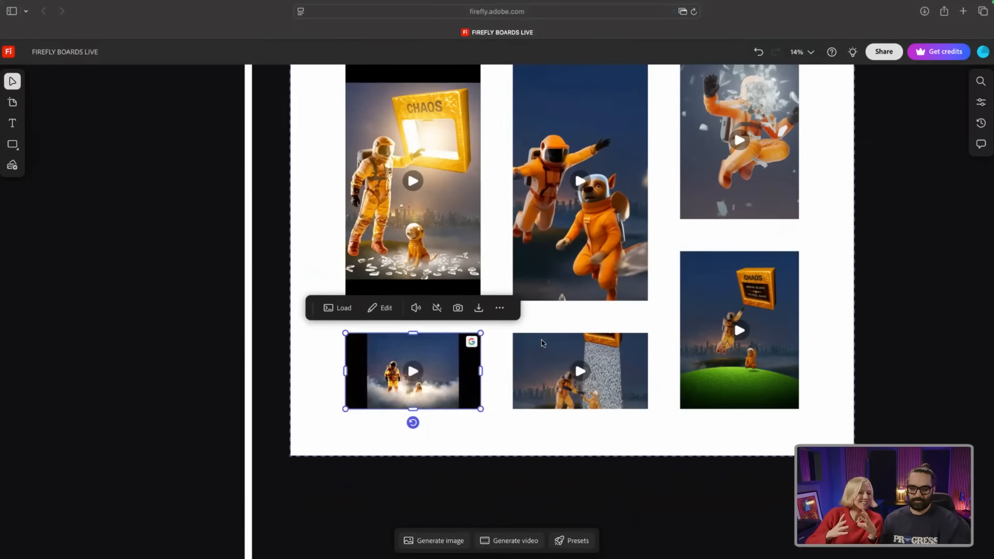
pyautogui.scroll(-2, 536, 338)
pyautogui.scroll(3, 536, 337)
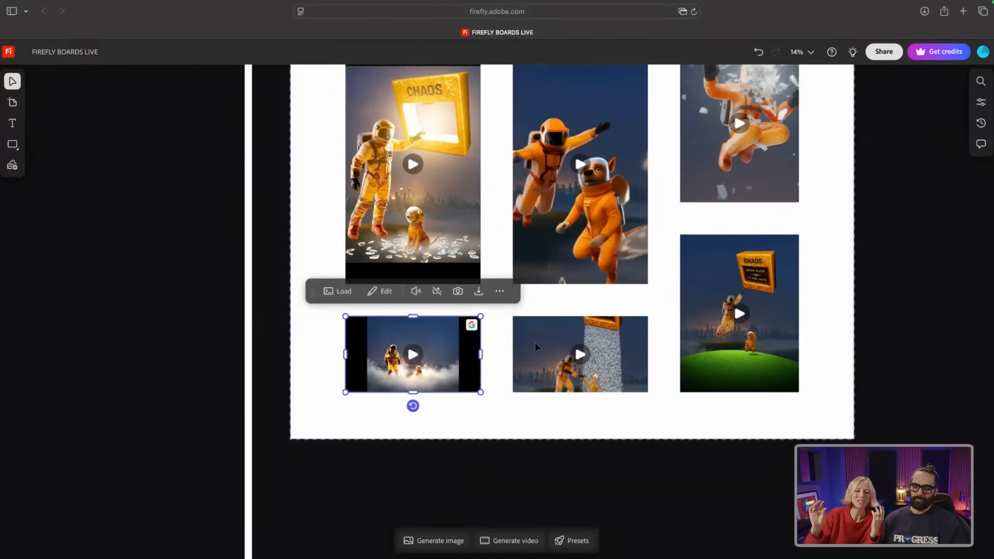
pyautogui.scroll(-5, 535, 346)
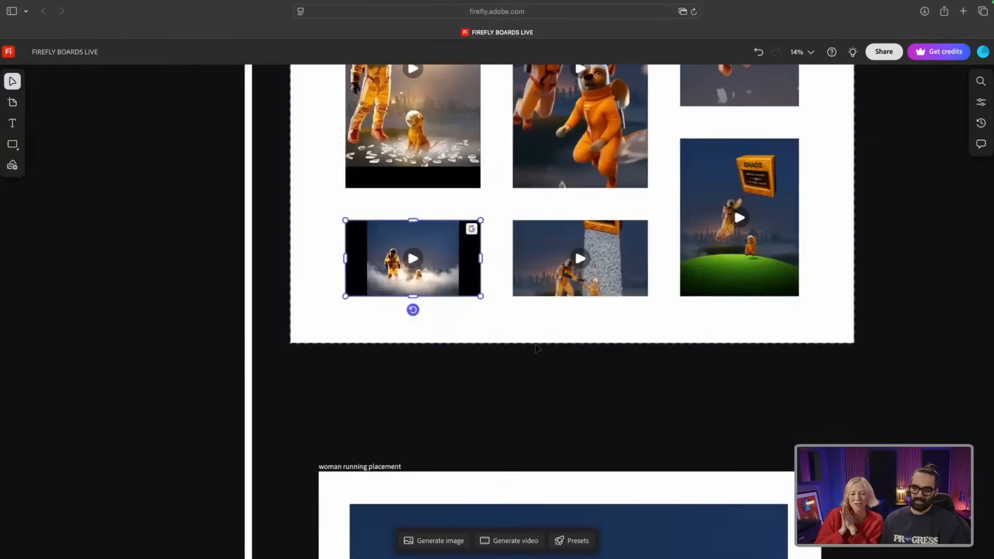
# Step: Zoom out to 7%, scroll down to the crop frame, and select its CHAOS astronaut image
pyautogui.scroll(-6, 537, 347)
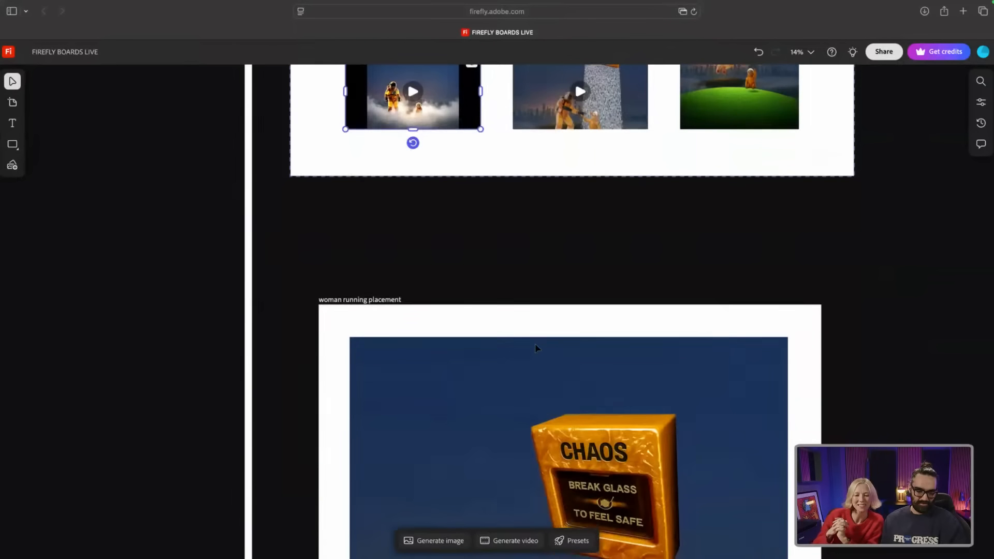
pyautogui.scroll(-4, 535, 345)
pyautogui.scroll(-1, 535, 344)
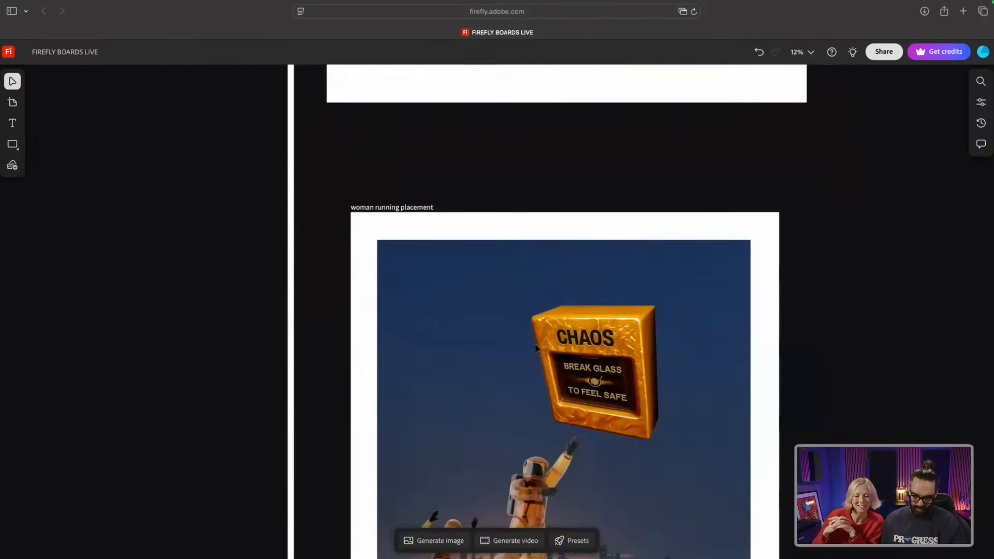
pyautogui.scroll(-2, 535, 344)
pyautogui.scroll(-3, 536, 344)
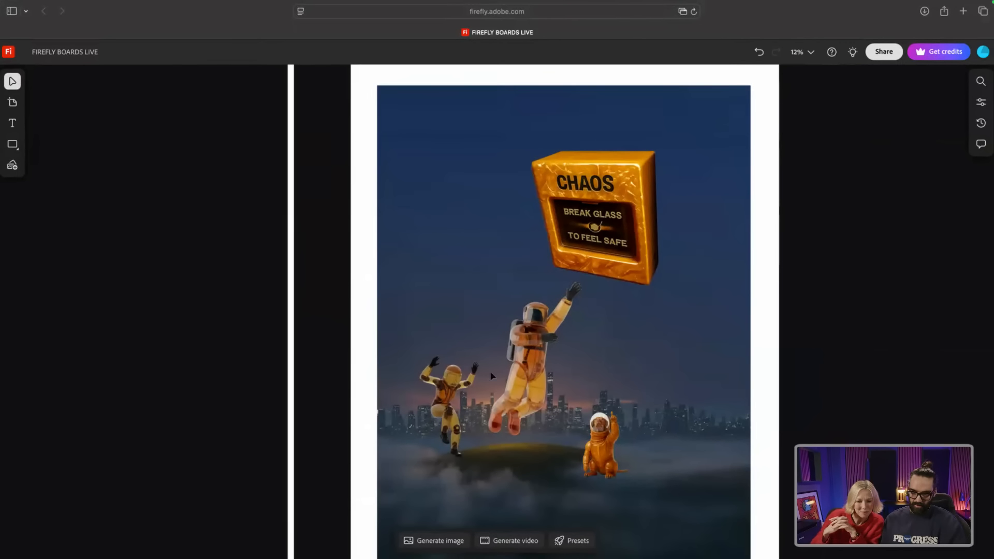
pyautogui.scroll(-1, 466, 373)
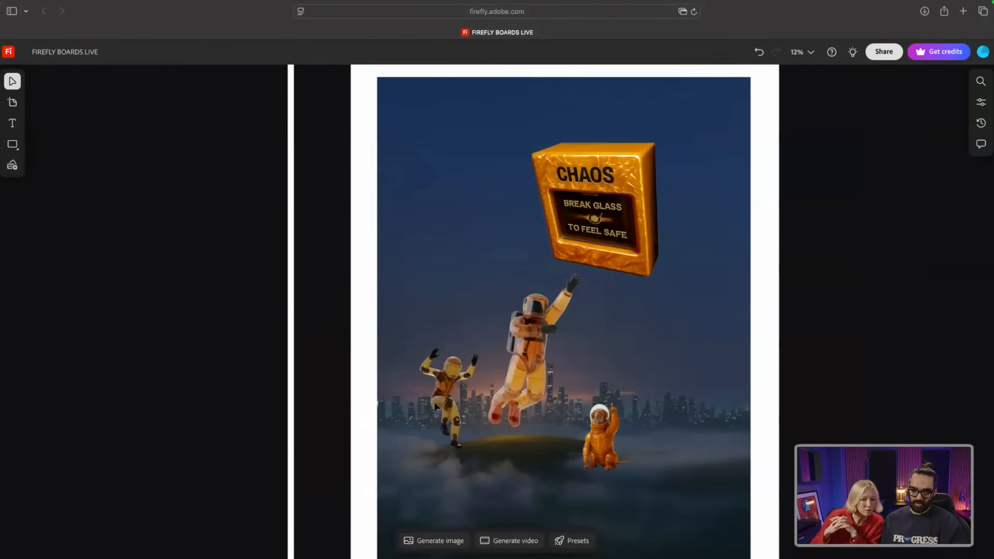
pyautogui.scroll(-4, 533, 352)
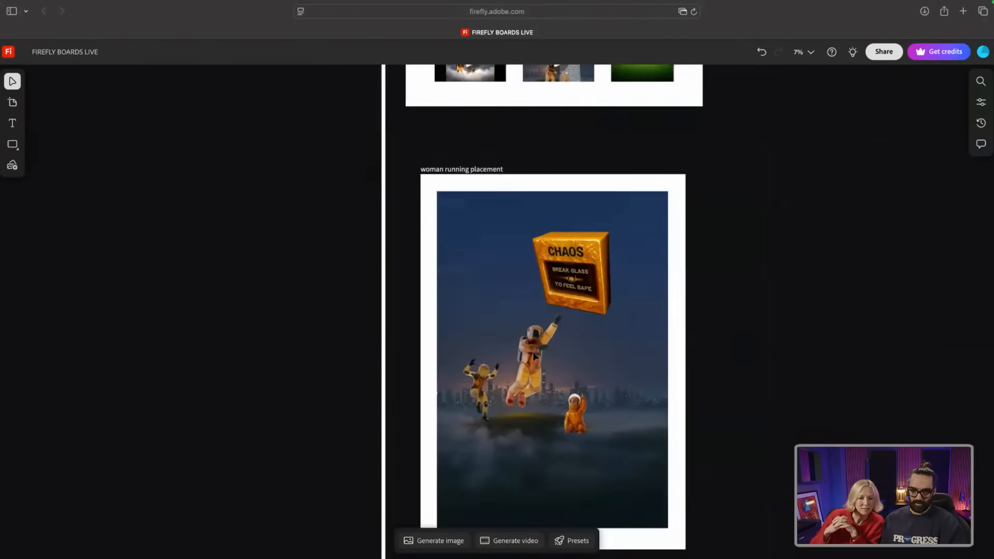
pyautogui.scroll(-2, 532, 353)
pyautogui.scroll(-1, 533, 359)
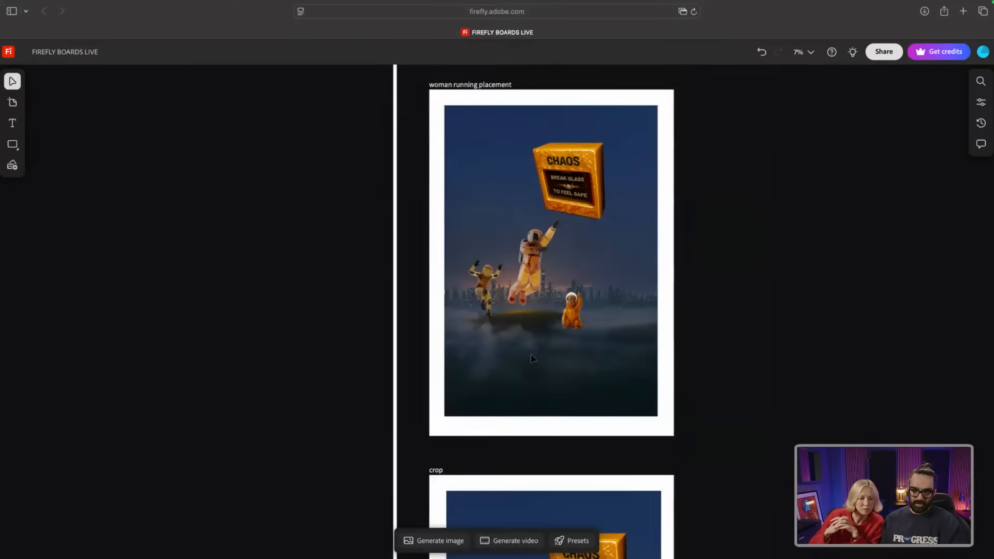
pyautogui.scroll(-2, 580, 367)
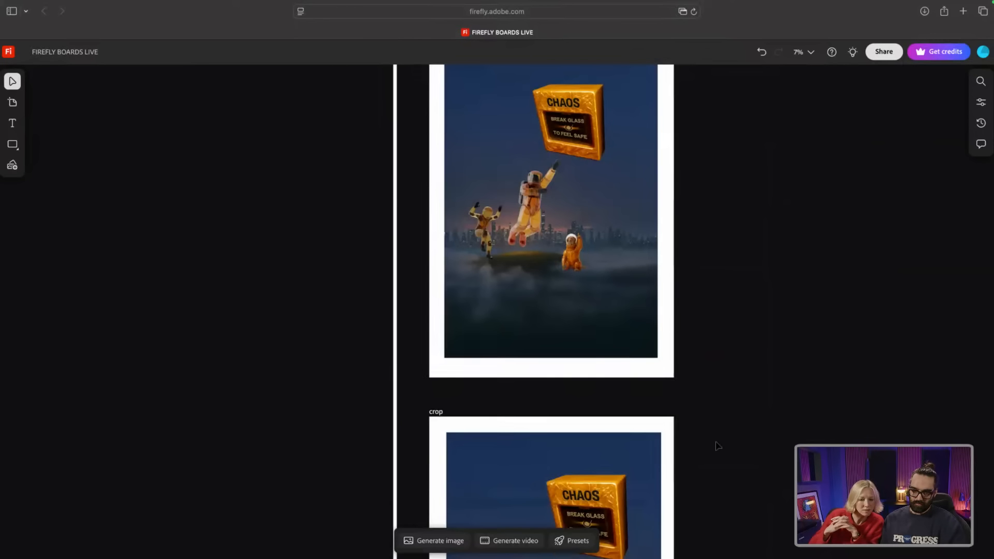
pyautogui.scroll(-5, 718, 447)
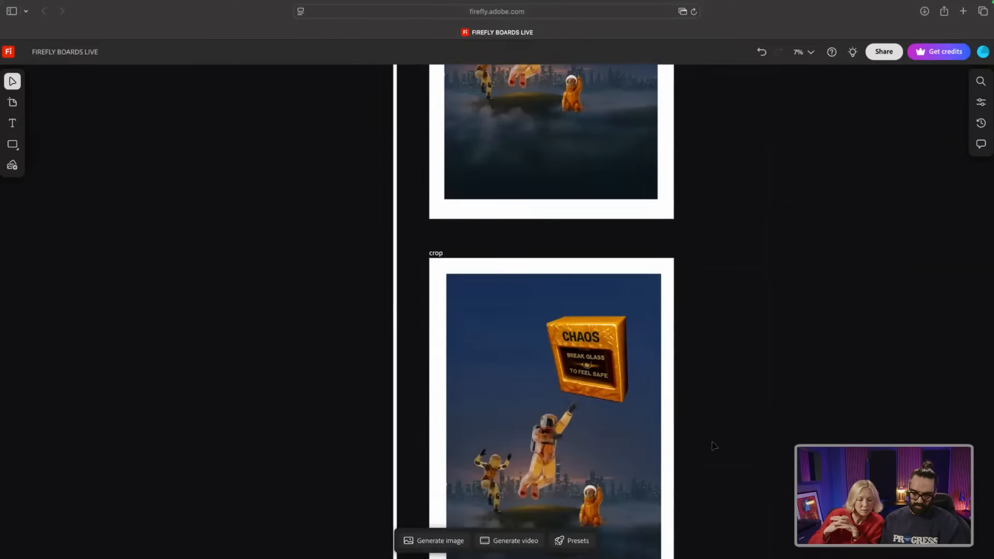
pyautogui.scroll(-6, 714, 447)
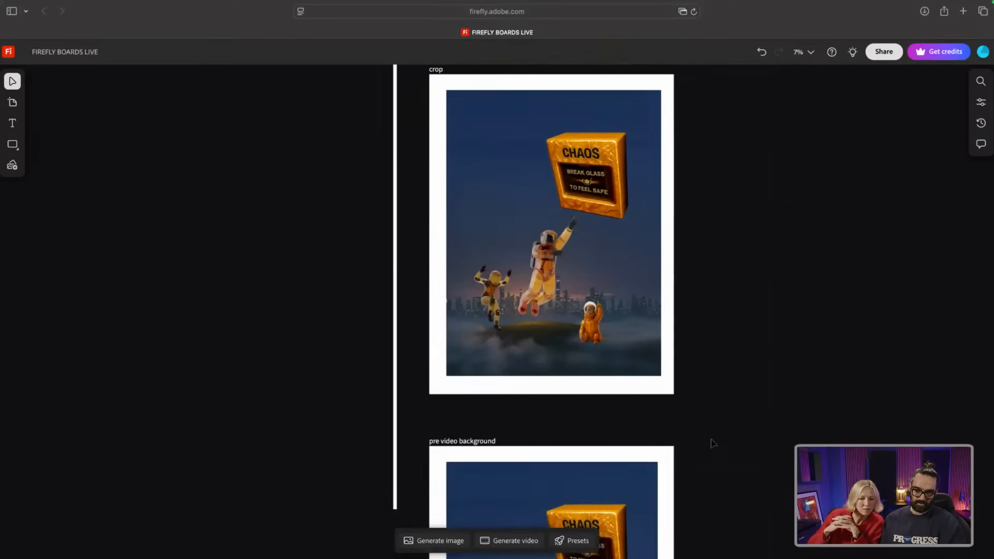
pyautogui.scroll(-2, 714, 443)
pyautogui.scroll(4, 711, 438)
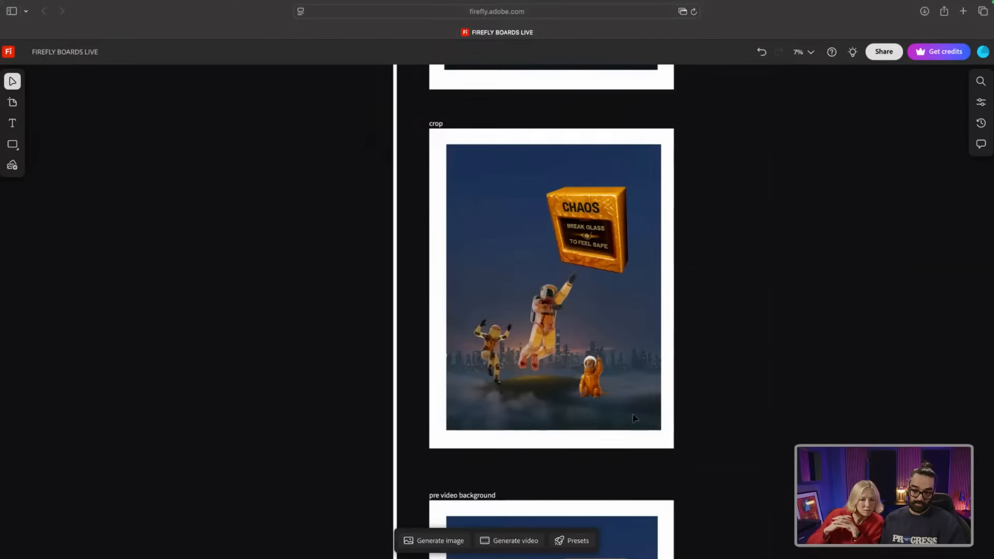
pyautogui.click(634, 419)
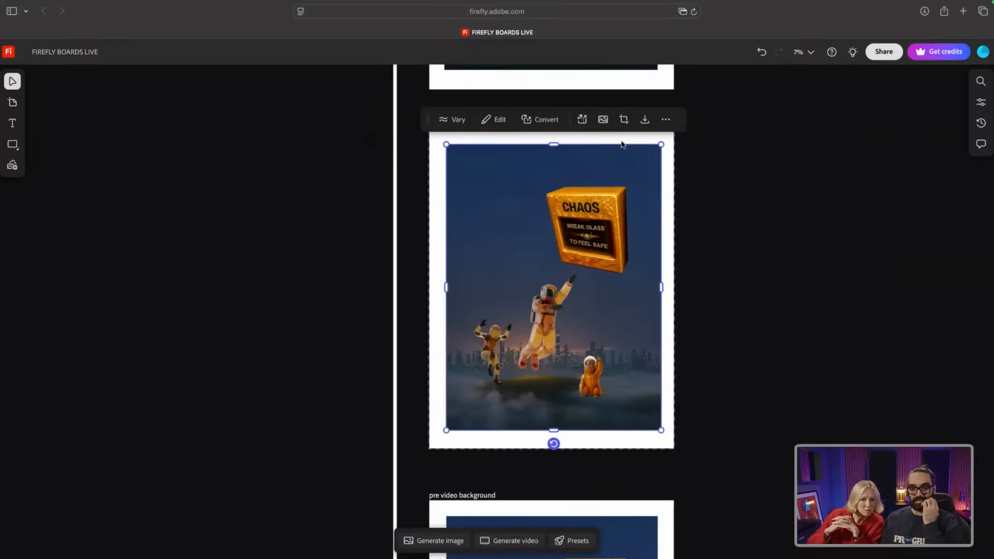
# Step: Crop the astronaut-and-CHAOS image to its picture area, trimming the grey right and bottom margin
pyautogui.click(625, 119)
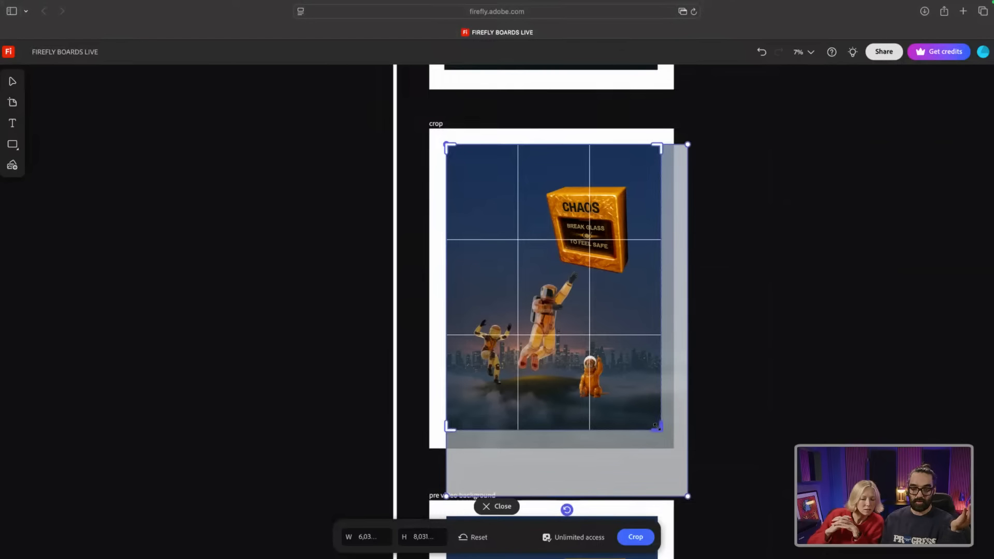
pyautogui.moveTo(657, 426); pyautogui.dragTo(679, 470)
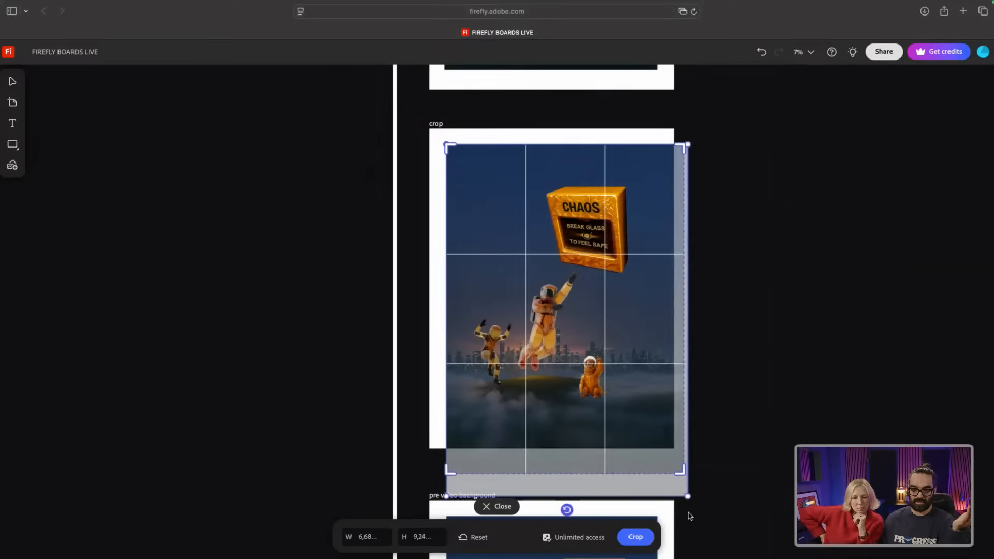
pyautogui.click(636, 537)
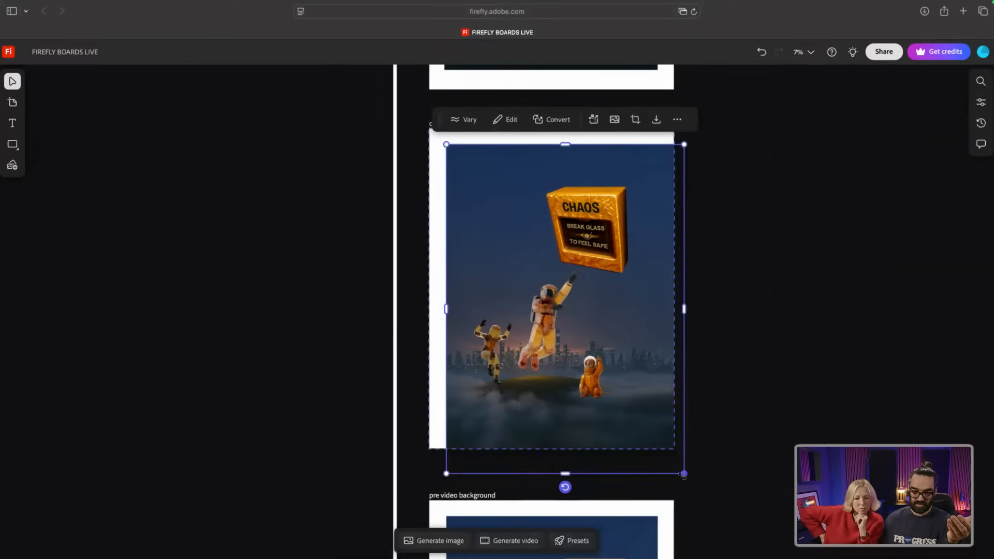
pyautogui.click(635, 120)
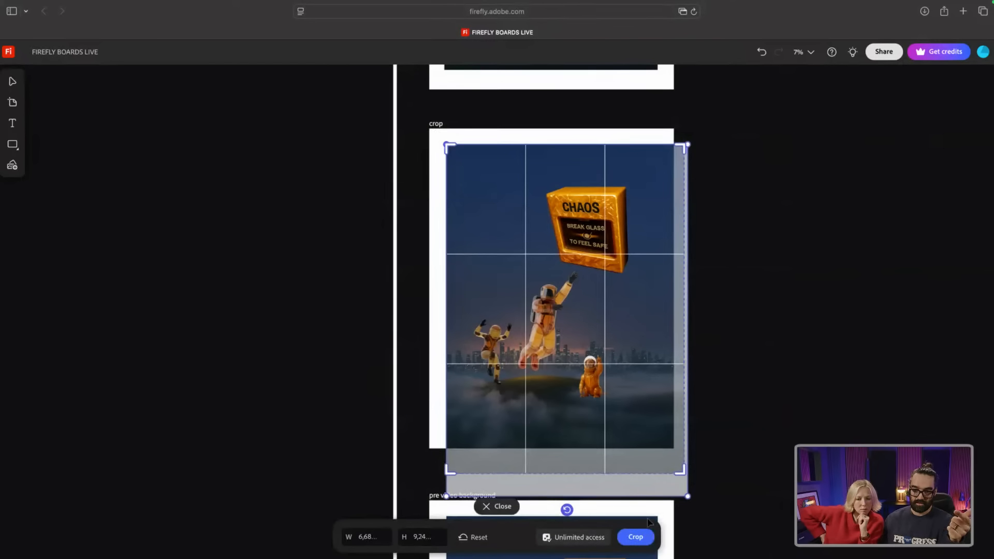
pyautogui.moveTo(679, 470); pyautogui.dragTo(659, 424)
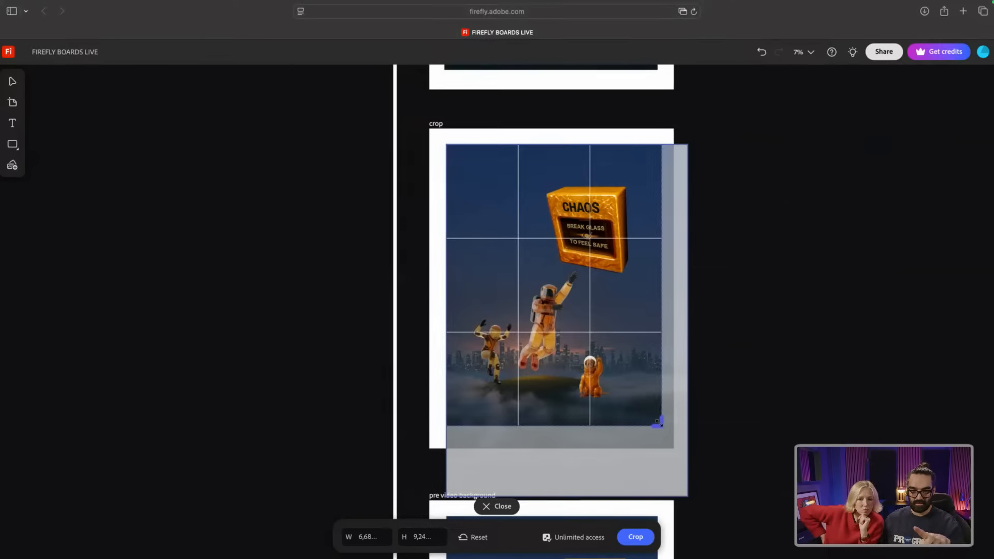
pyautogui.moveTo(657, 421); pyautogui.dragTo(658, 421)
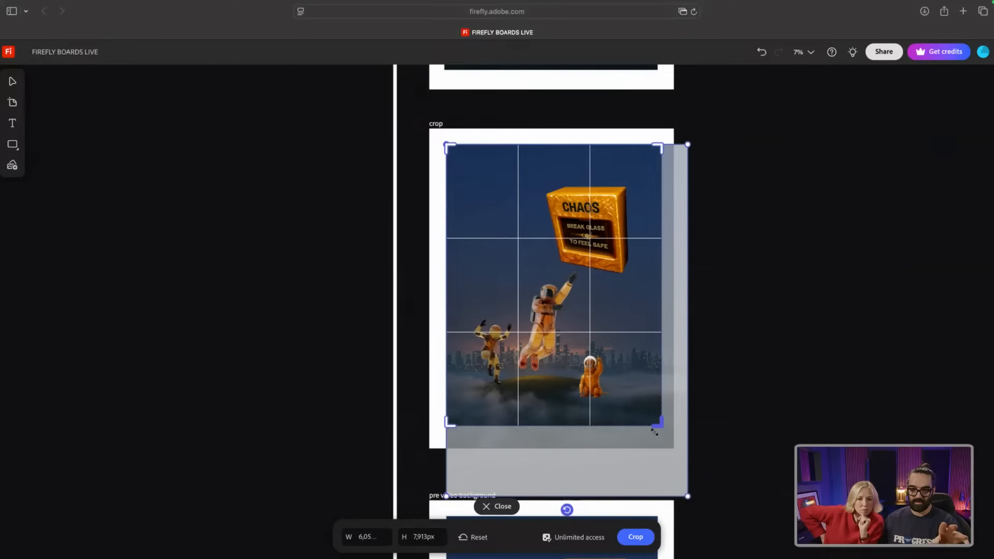
pyautogui.click(636, 537)
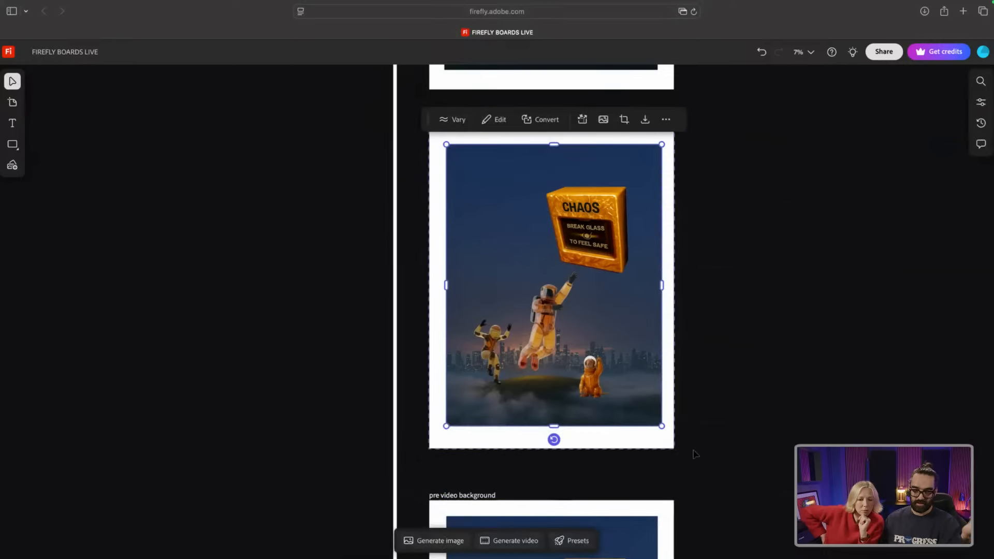
pyautogui.scroll(-4, 696, 448)
pyautogui.scroll(-8, 696, 436)
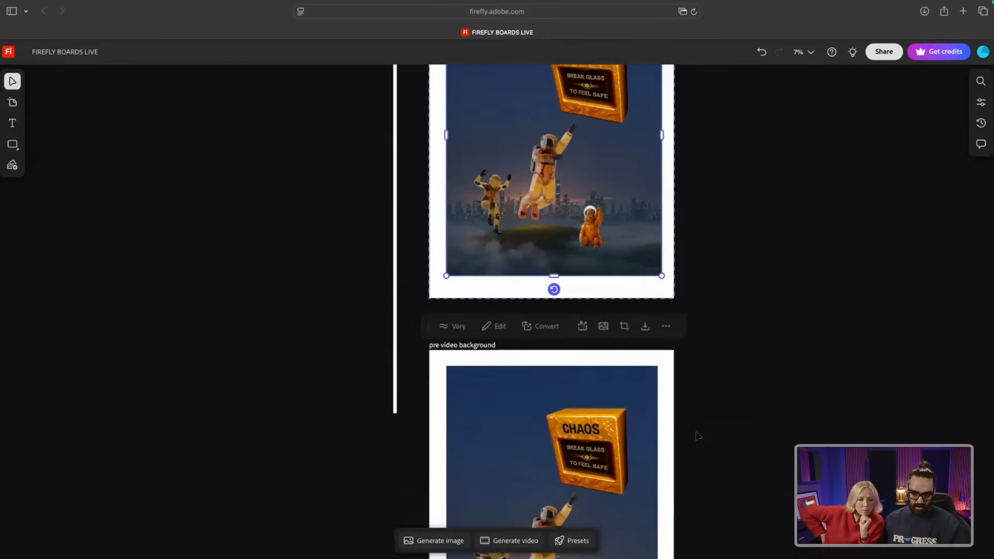
# Step: On the video background board, try moving the CHAOS box, then undo it with Cmd+Z
pyautogui.scroll(-6, 696, 437)
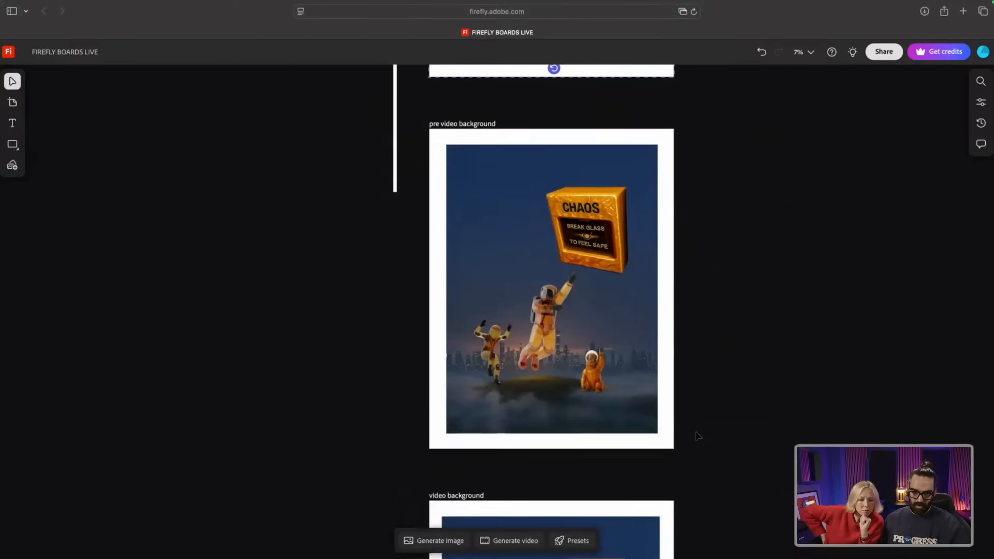
pyautogui.scroll(-4, 696, 437)
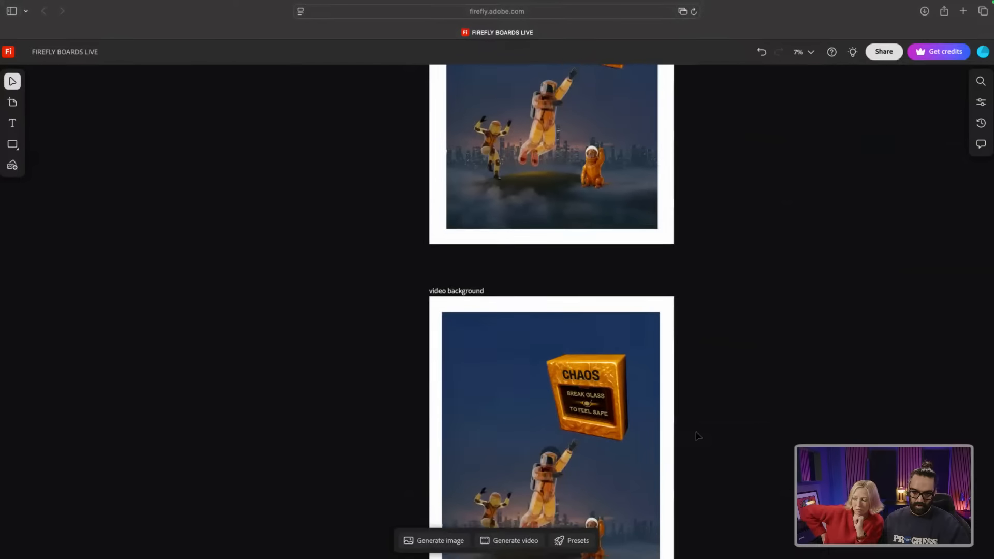
pyautogui.scroll(-5, 697, 436)
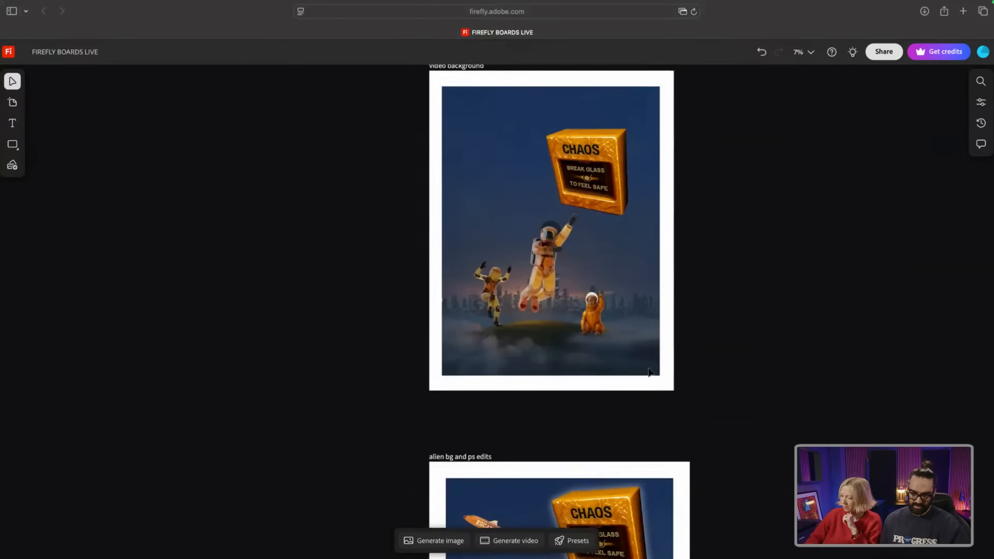
pyautogui.click(648, 371)
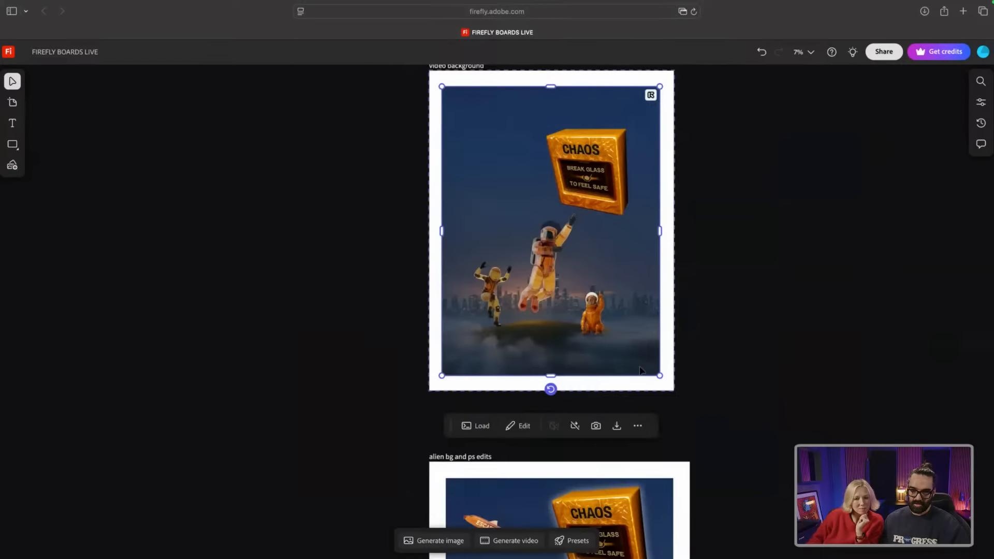
pyautogui.click(542, 260)
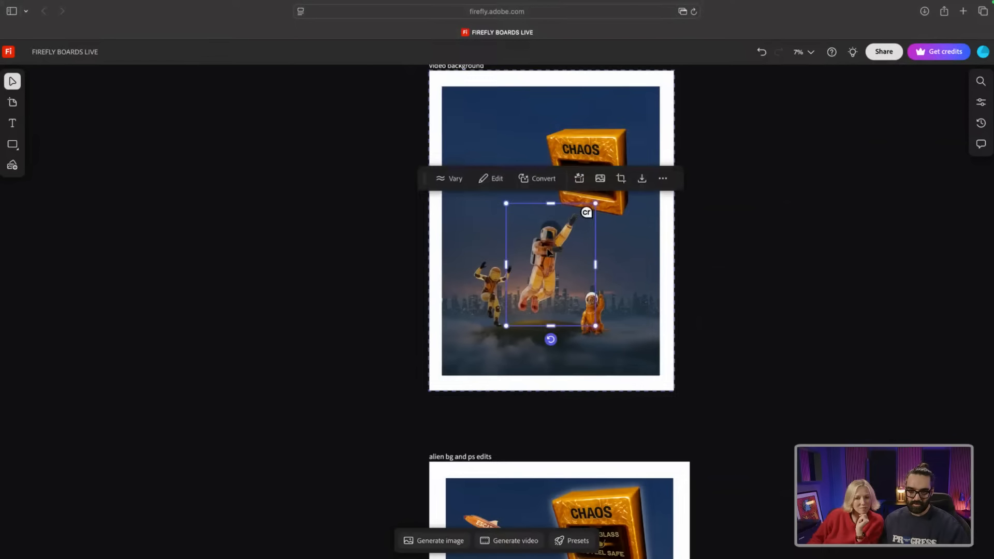
pyautogui.moveTo(547, 252); pyautogui.dragTo(551, 246)
pyautogui.press('super+z')
# Step: Select the background layer behind the figures and adjust it from its corner
pyautogui.scroll(-1, 471, 357)
pyautogui.click(470, 356)
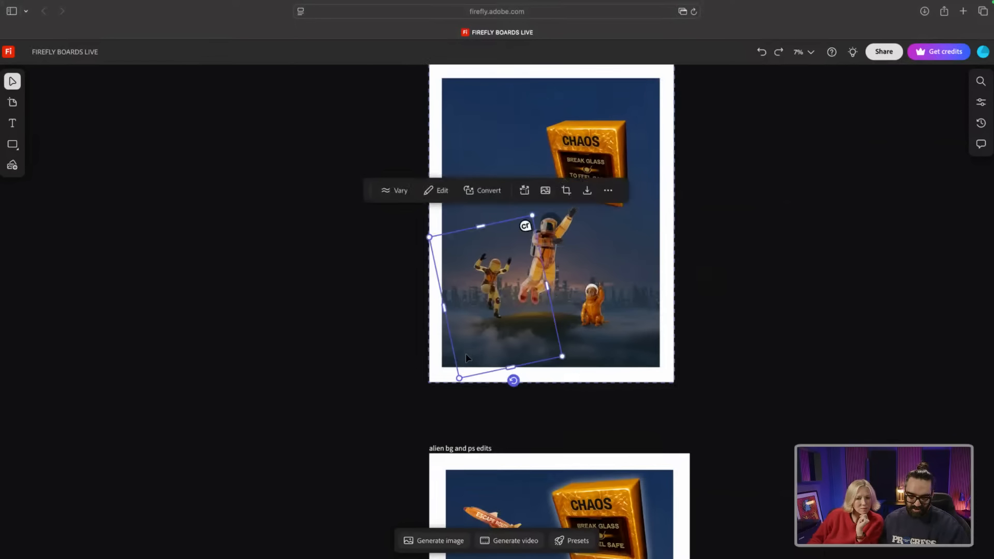
pyautogui.click(443, 366)
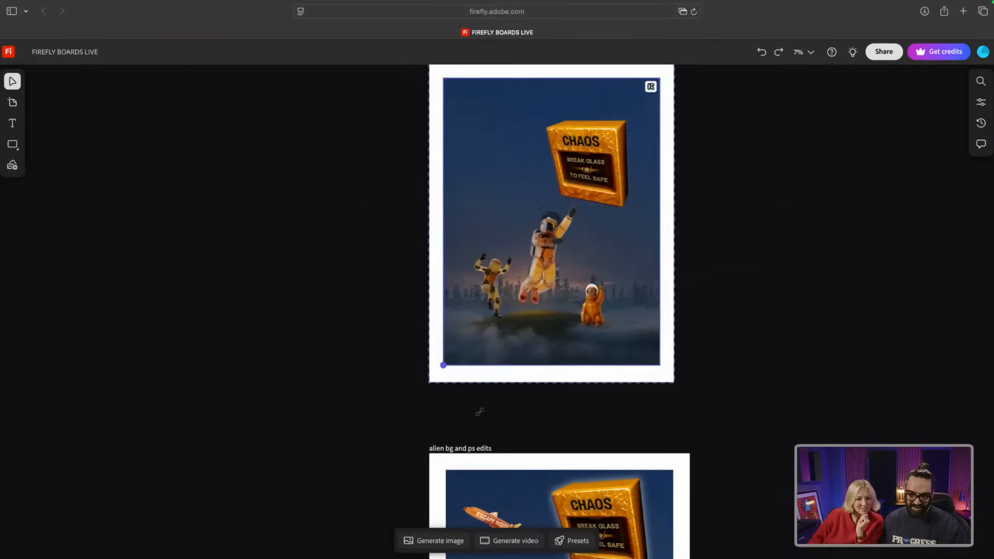
pyautogui.moveTo(445, 362)
pyautogui.mouseDown()
pyautogui.moveTo(377, 444)
pyautogui.moveTo(442, 367)
pyautogui.mouseUp()
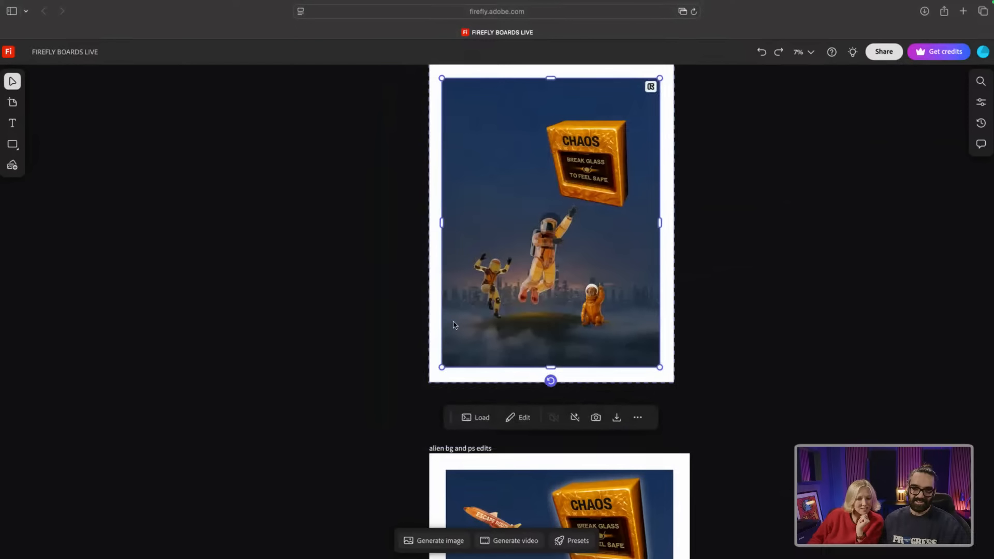
# Step: Pull the UFO-and-clouds background video aside, play it and enable Repeat so it loops
pyautogui.moveTo(446, 90); pyautogui.dragTo(310, 108)
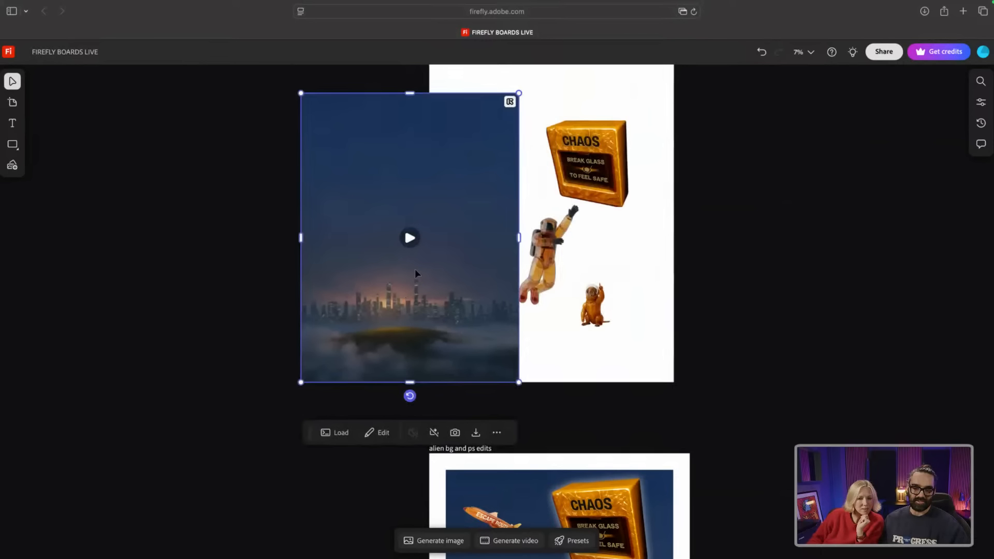
pyautogui.click(410, 238)
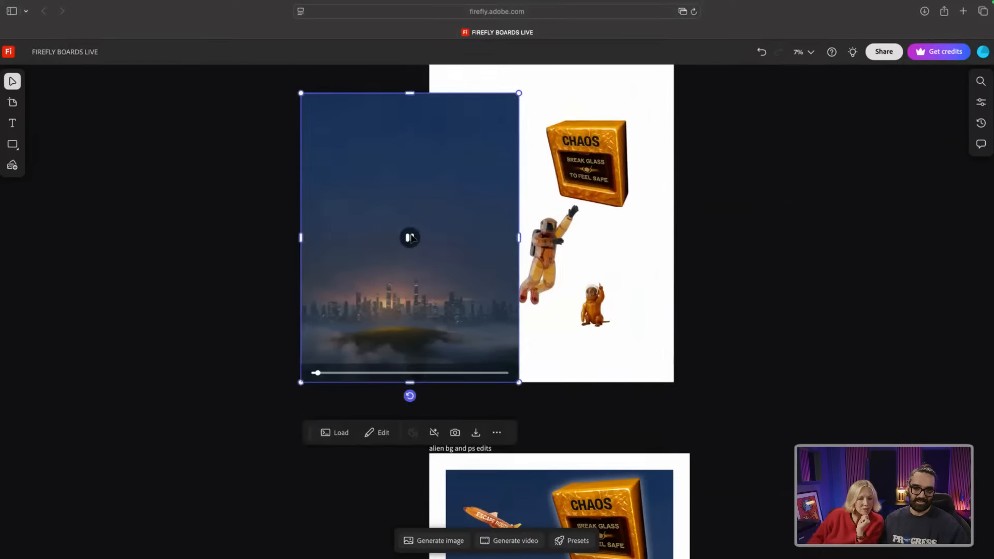
pyautogui.click(435, 433)
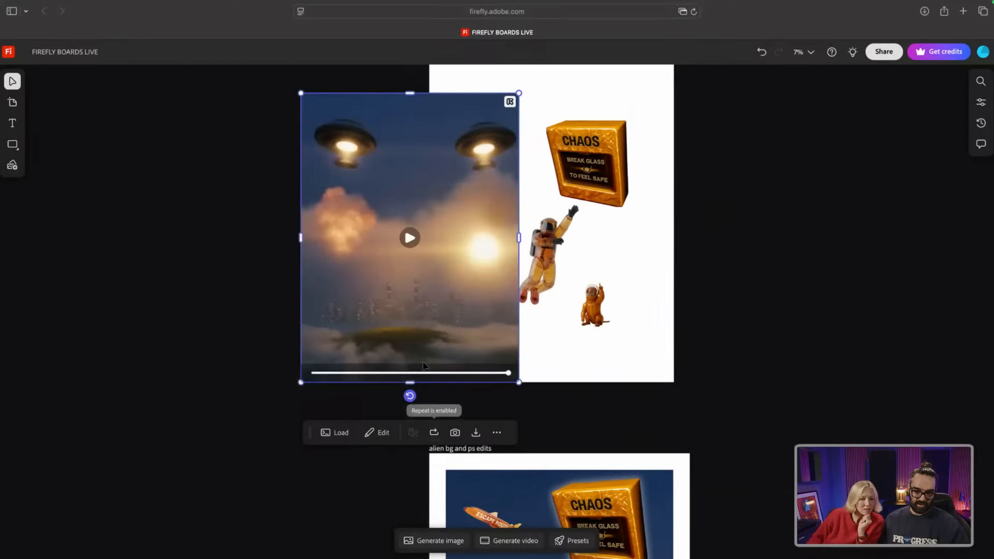
pyautogui.click(408, 238)
# Step: Put the looping video back on the board and send it behind the astronauts and CHAOS box
pyautogui.moveTo(397, 273); pyautogui.dragTo(537, 252)
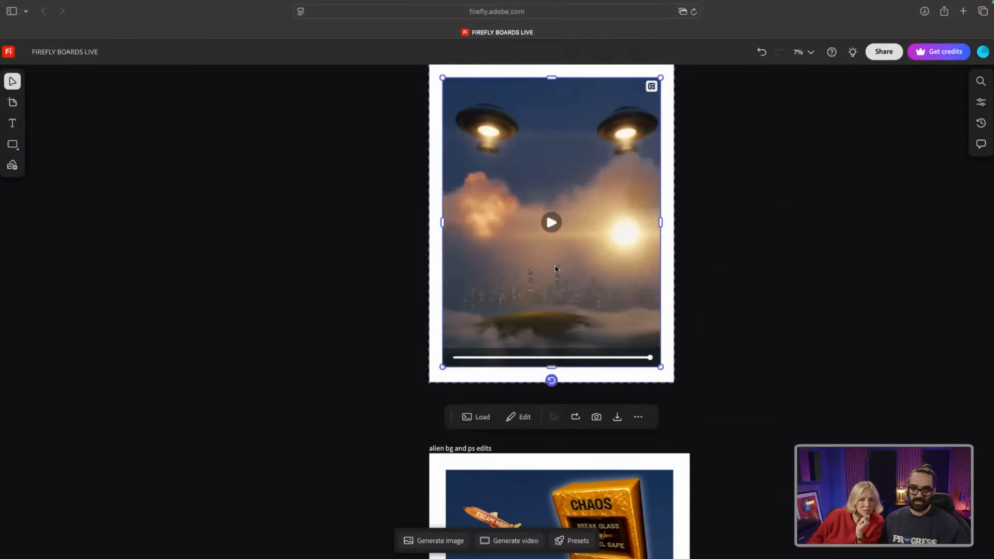
pyautogui.rightClick(562, 265)
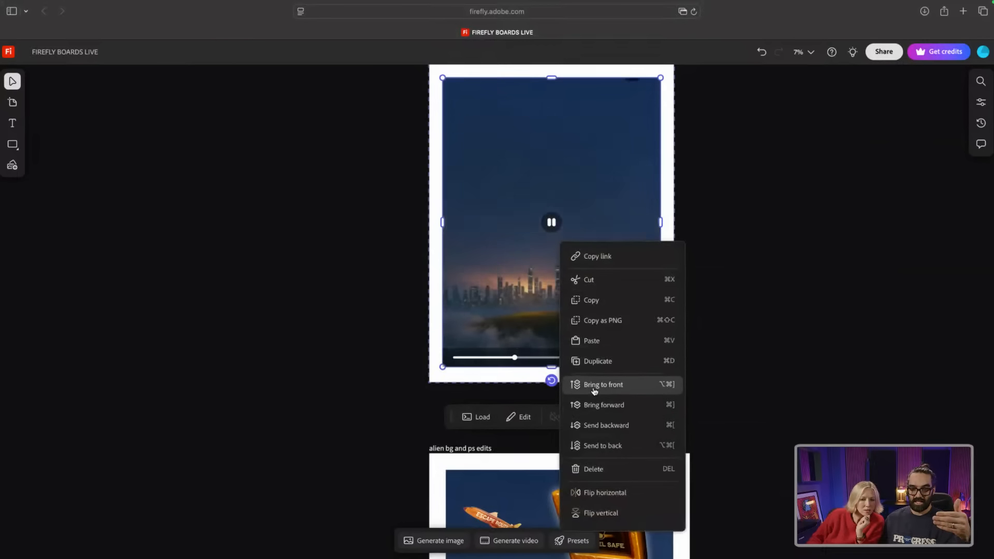
pyautogui.click(587, 445)
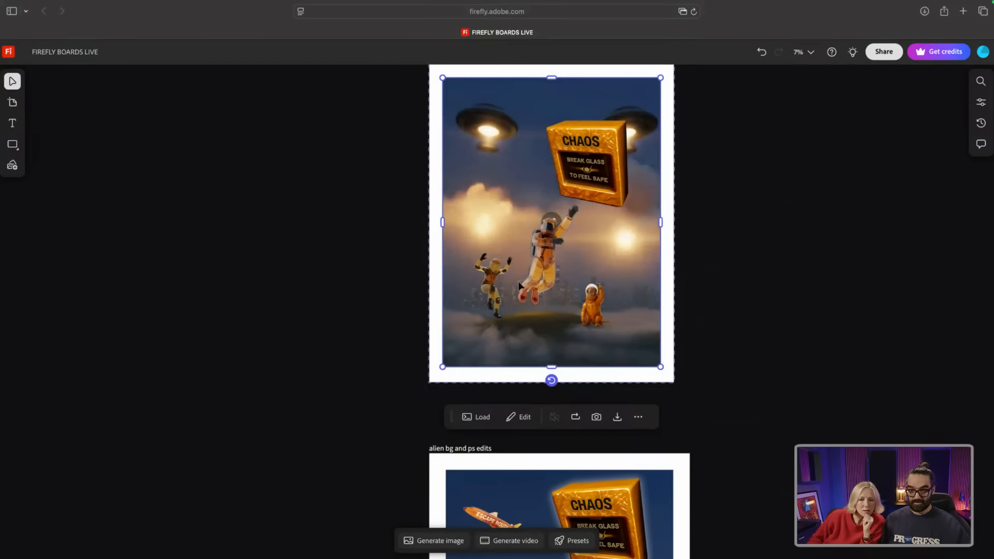
pyautogui.scroll(-5, 542, 290)
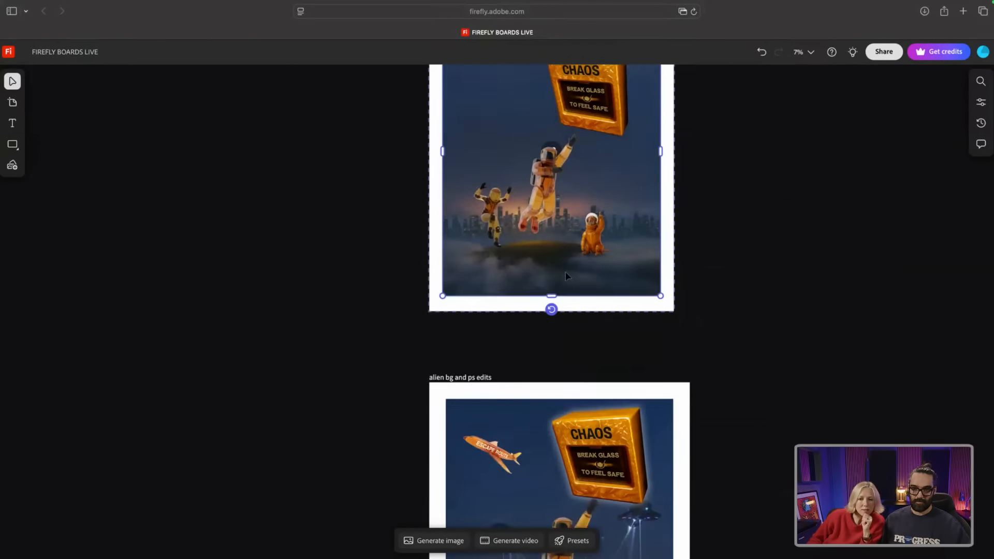
pyautogui.scroll(-4, 565, 276)
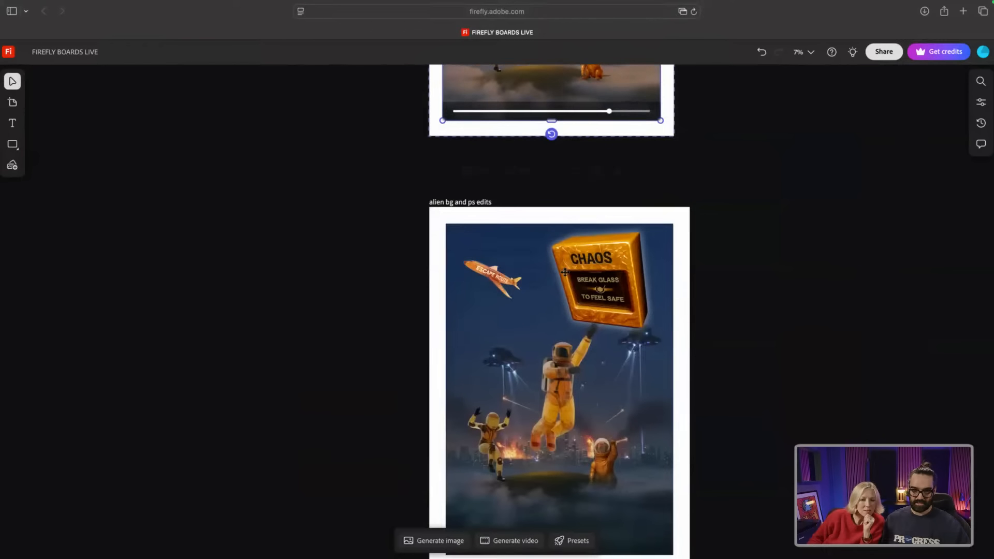
pyautogui.scroll(-2, 563, 279)
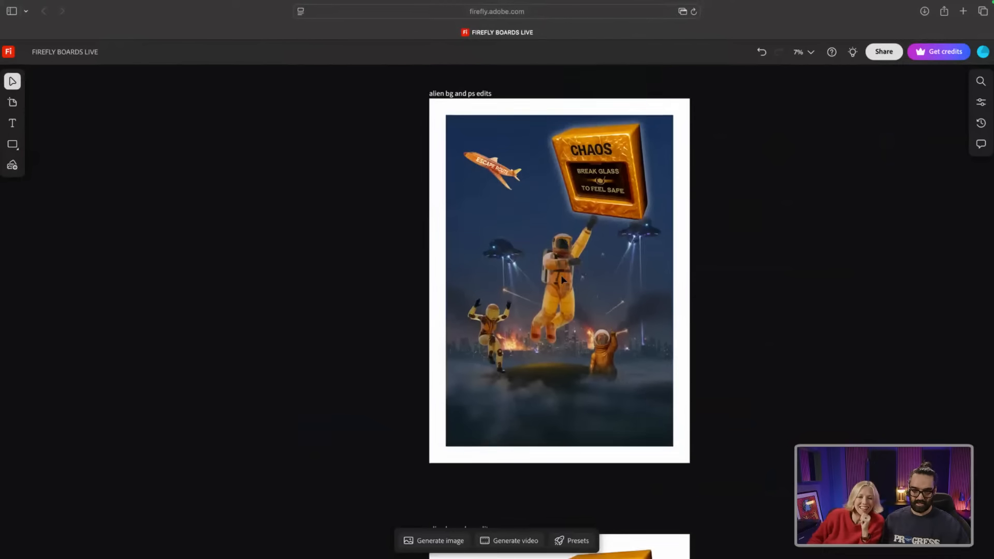
pyautogui.scroll(-2, 560, 284)
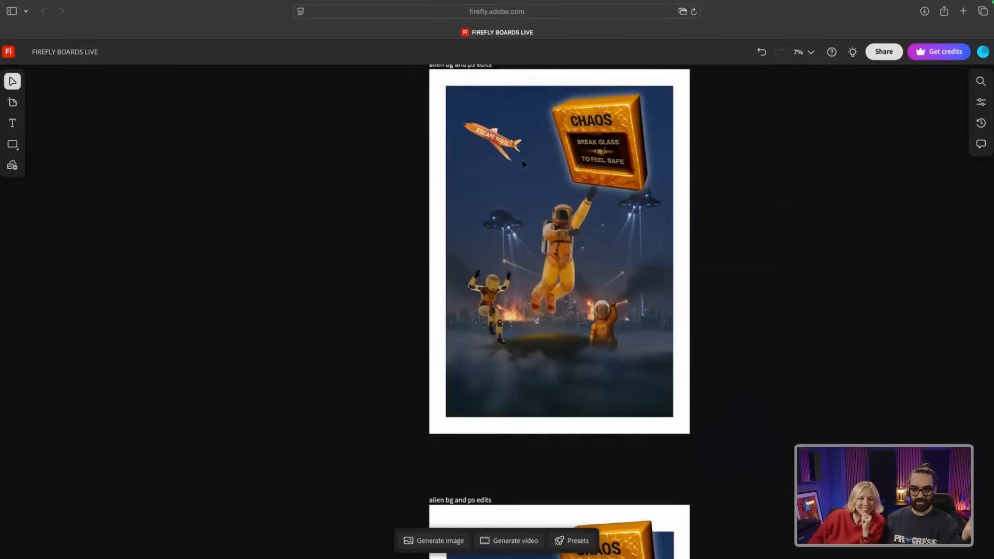
pyautogui.click(481, 135)
pyautogui.scroll(3, 757, 188)
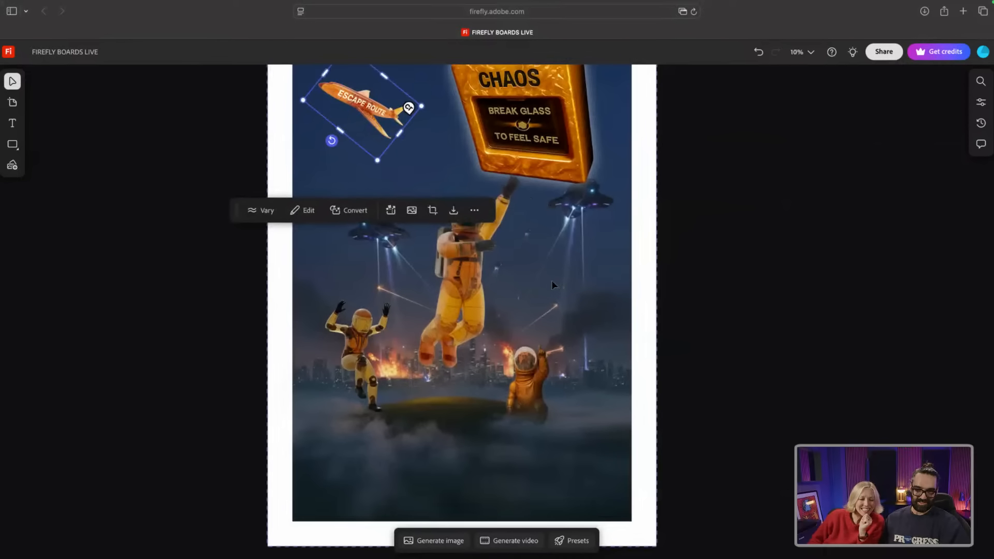
pyautogui.scroll(-3, 553, 284)
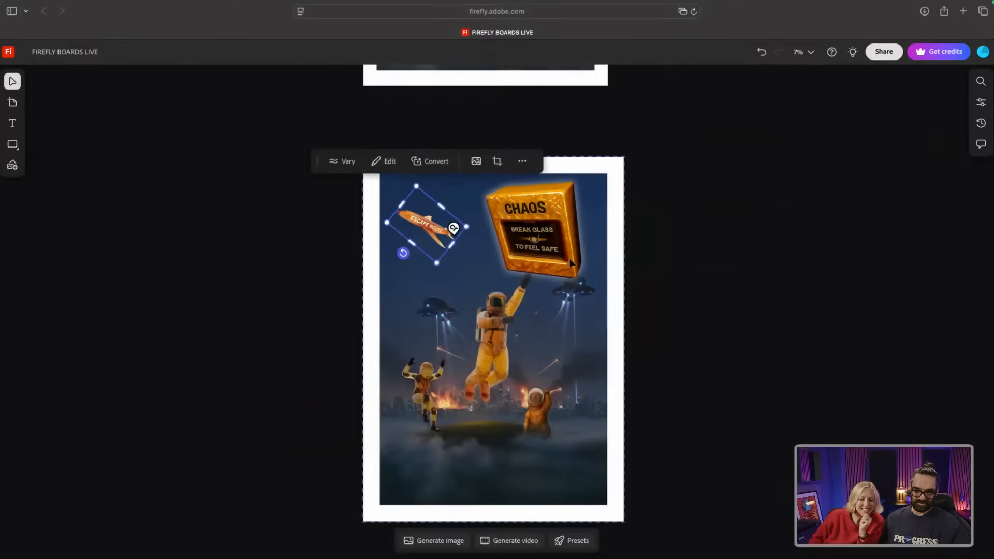
pyautogui.scroll(-1, 570, 263)
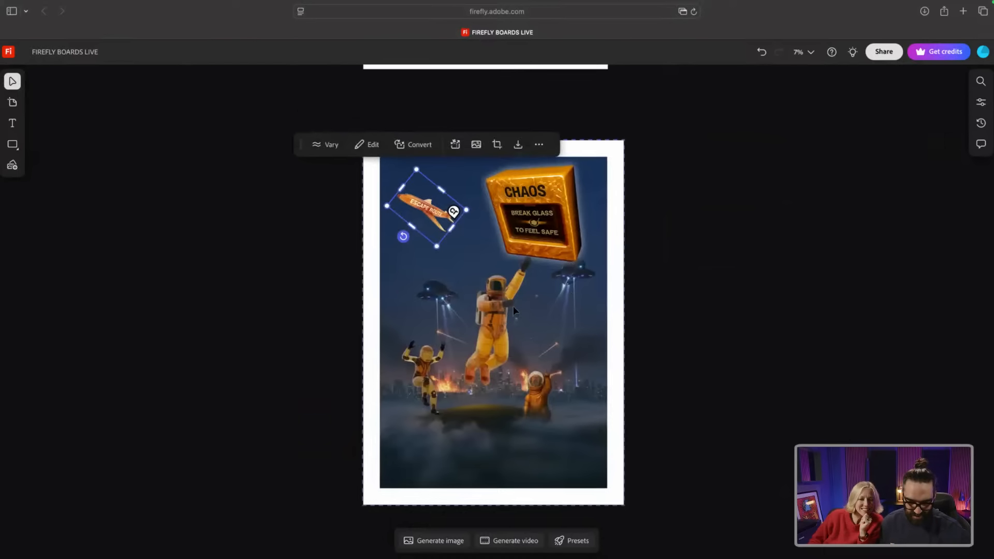
pyautogui.scroll(-4, 512, 307)
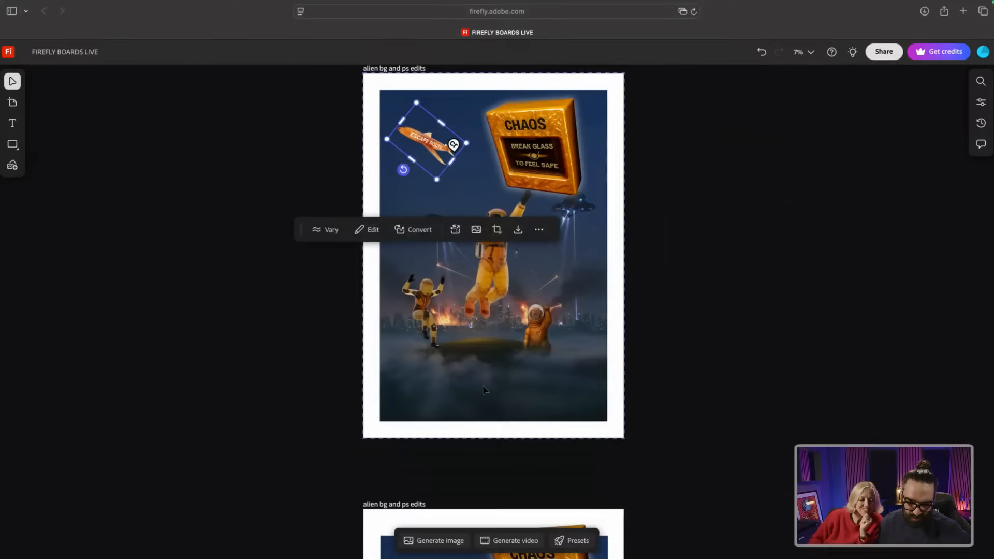
pyautogui.click(486, 389)
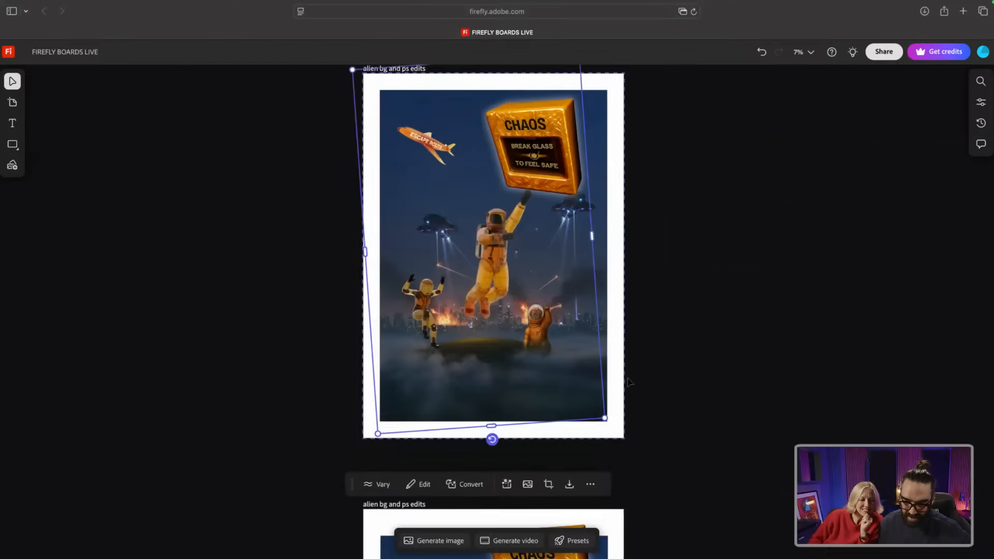
pyautogui.scroll(-10, 543, 445)
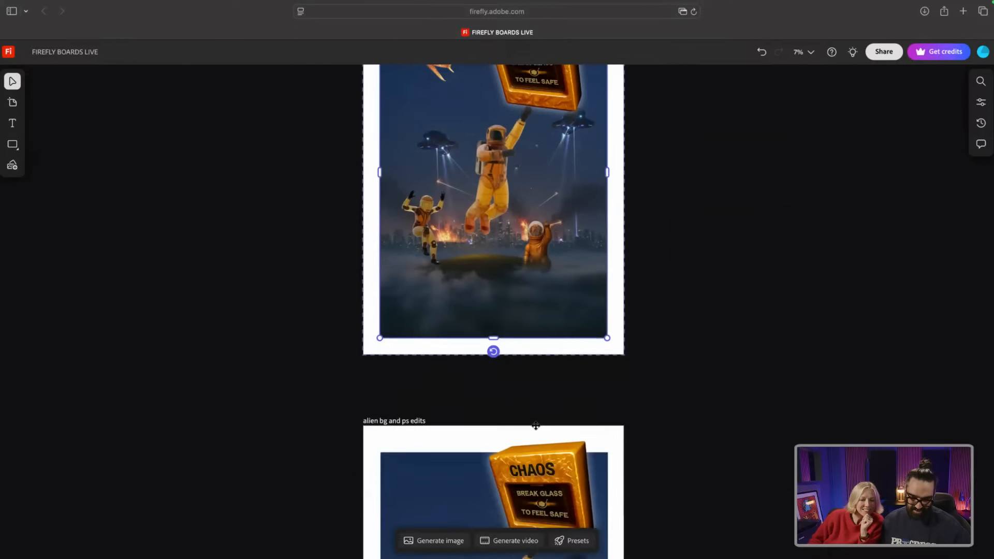
pyautogui.scroll(1, 533, 420)
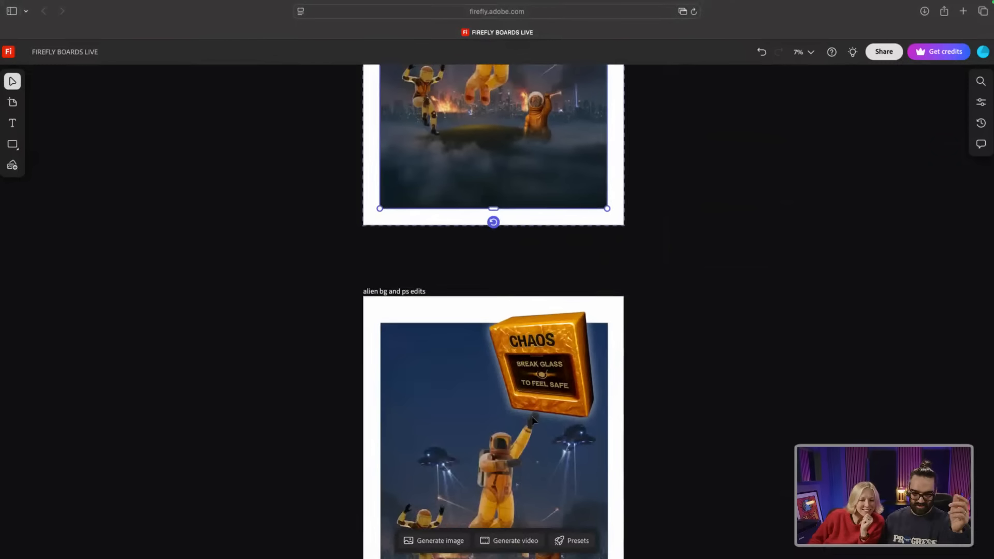
pyautogui.scroll(-6, 533, 421)
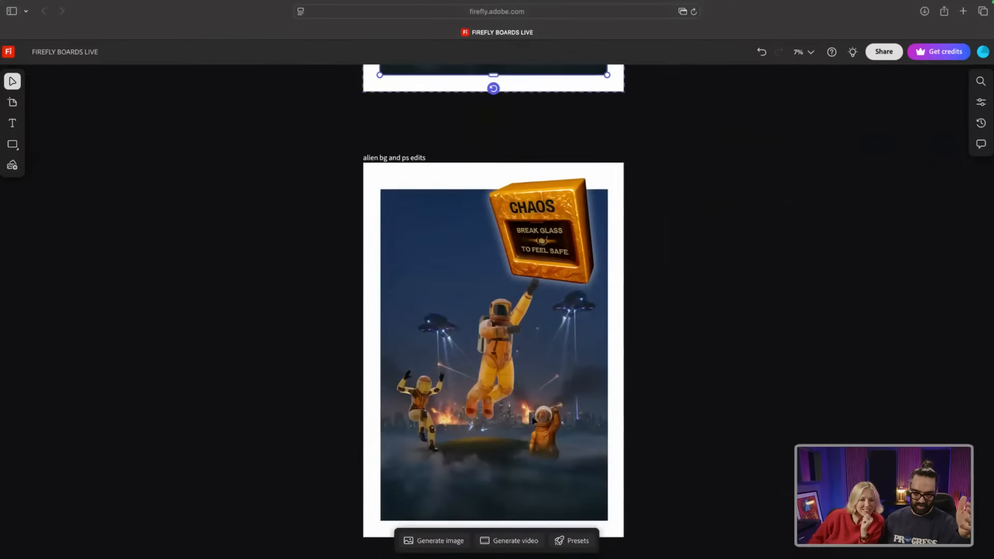
pyautogui.scroll(-2, 532, 415)
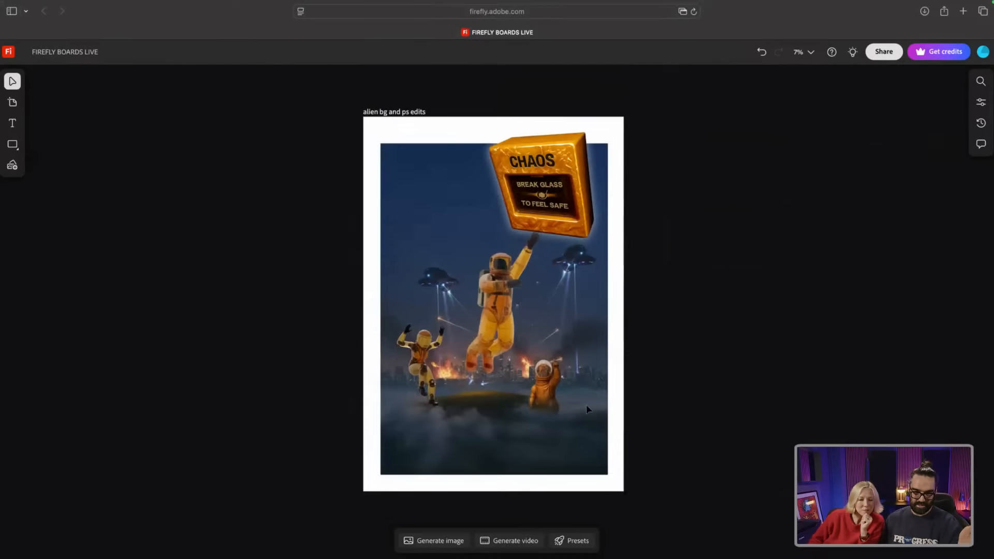
pyautogui.scroll(2, 558, 412)
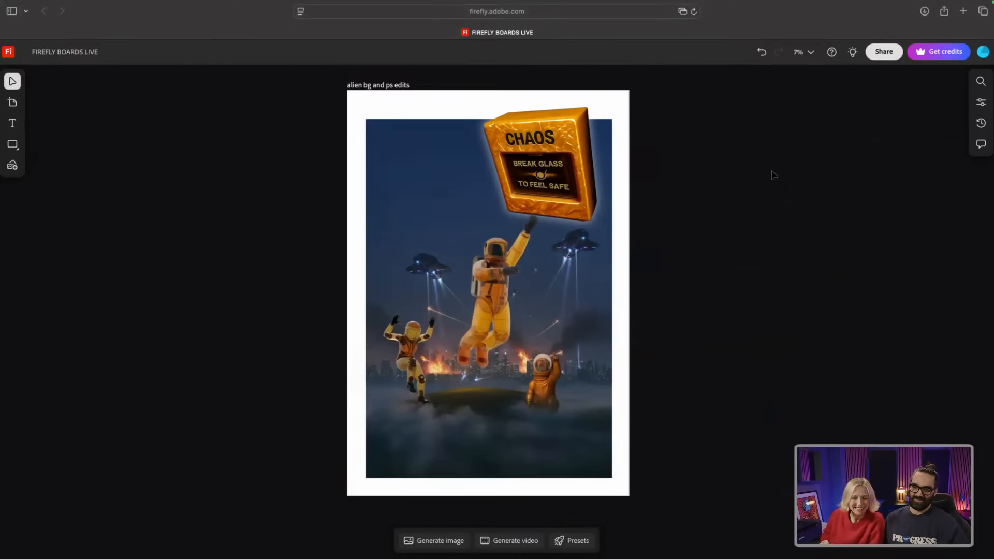
# Step: Zoom out and pan across the board columns to the character consistency grid under Siobhan and James Outfits
pyautogui.scroll(-5, 773, 175)
pyautogui.scroll(3, 828, 213)
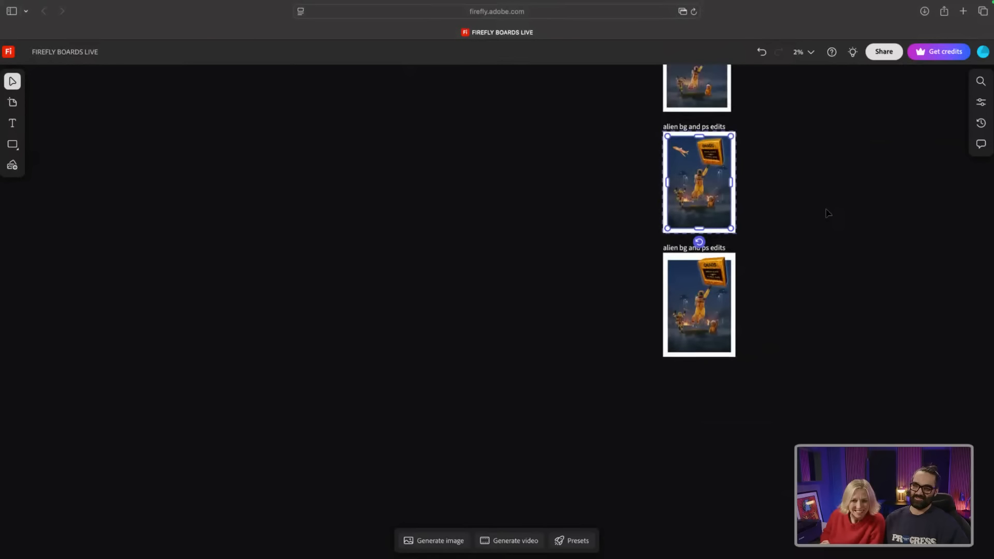
pyautogui.scroll(3, 884, 204)
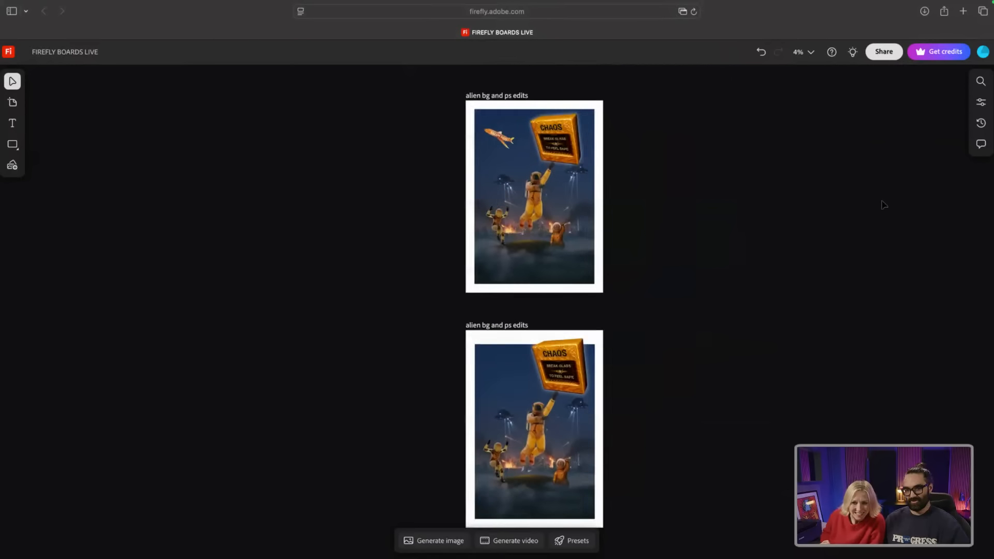
pyautogui.scroll(-2, 884, 204)
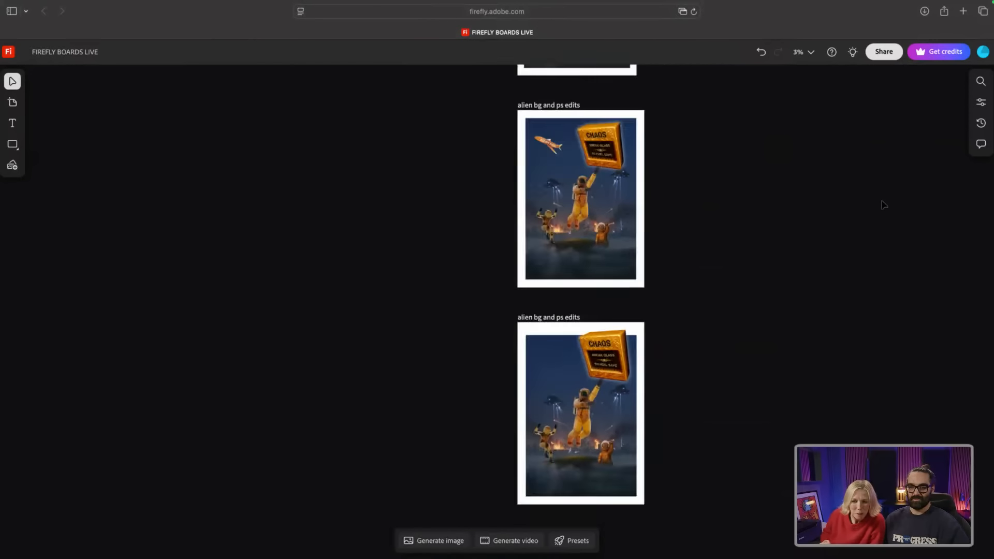
pyautogui.scroll(-4, 883, 204)
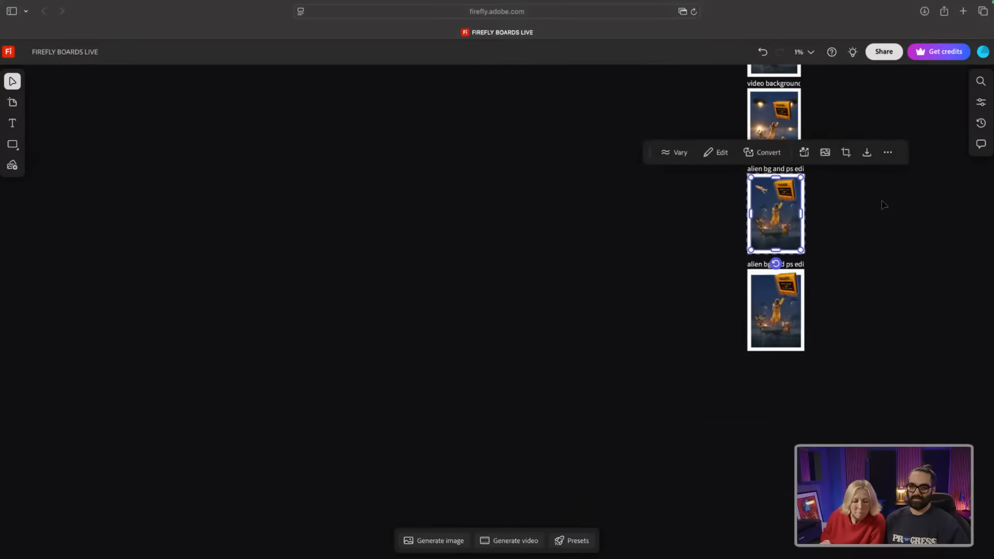
pyautogui.scroll(6, 883, 204)
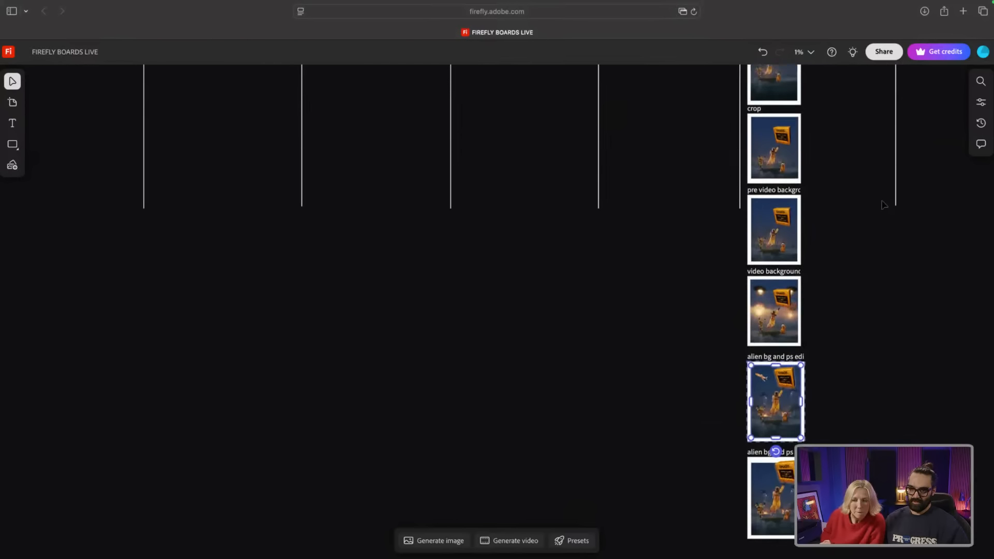
pyautogui.scroll(6, 883, 204)
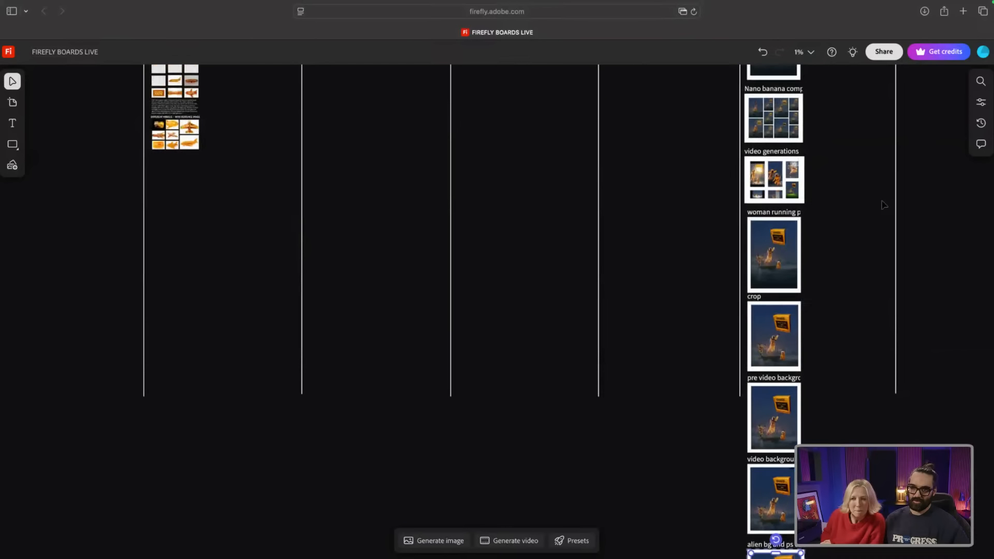
pyautogui.scroll(6, 884, 204)
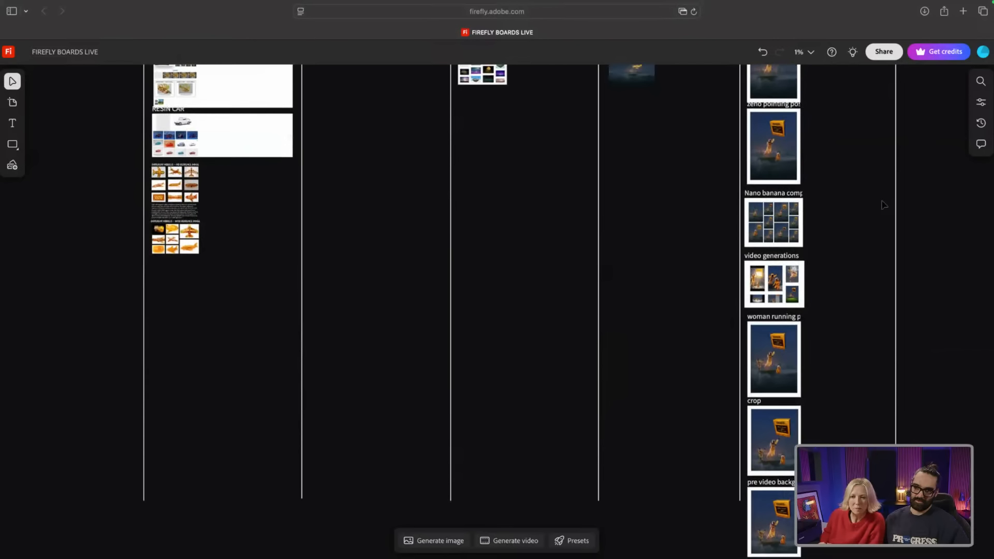
pyautogui.scroll(15, 884, 204)
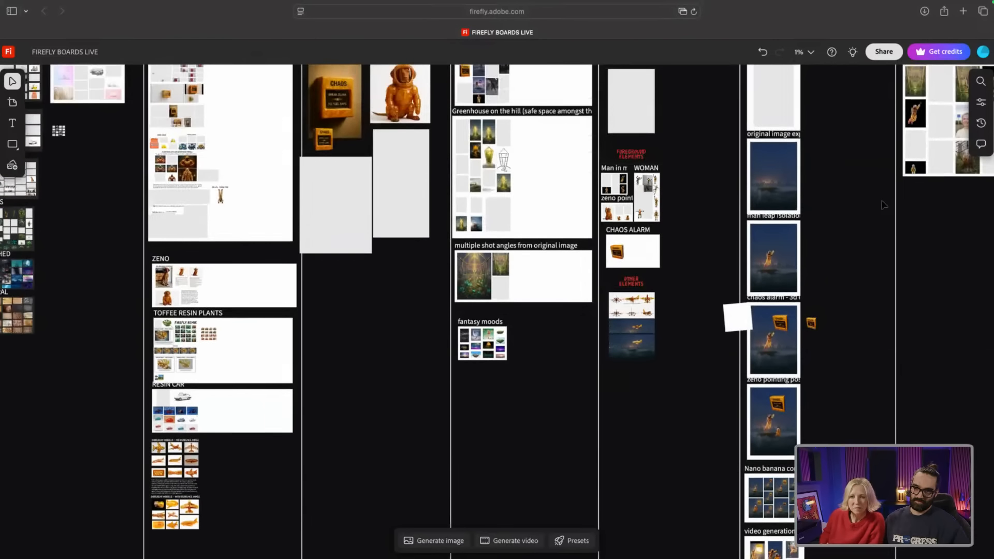
pyautogui.scroll(8, 884, 204)
pyautogui.hscroll(4, 883, 204)
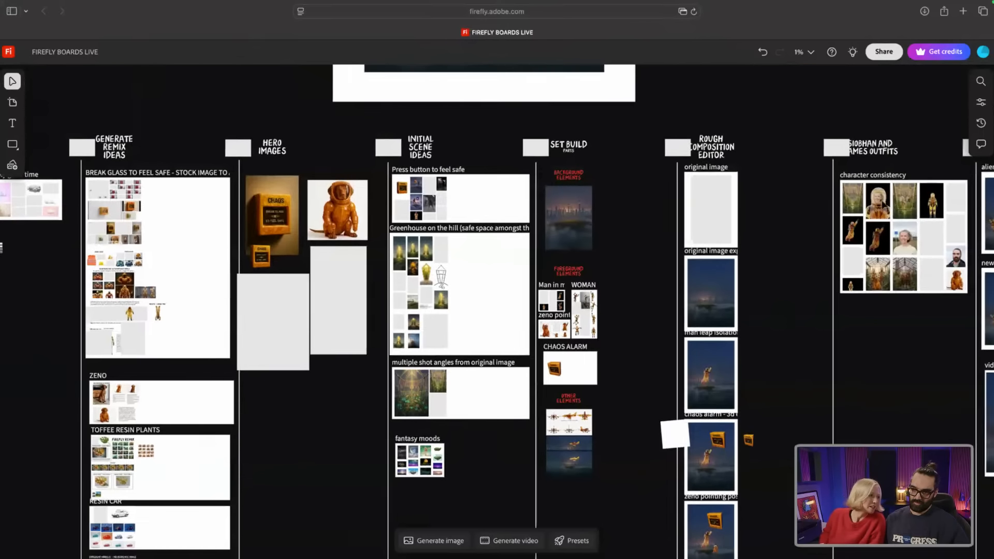
pyautogui.hscroll(13, 883, 204)
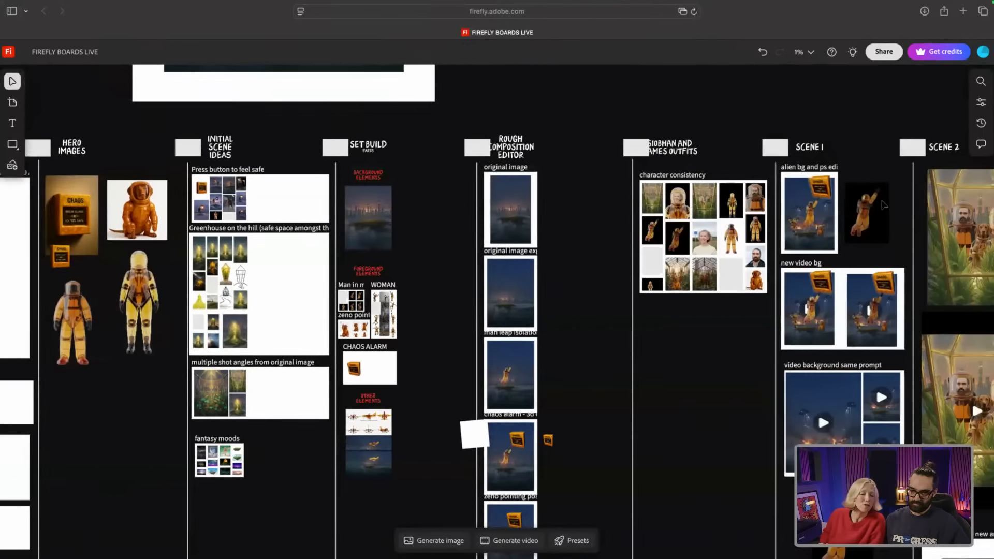
pyautogui.hscroll(15, 884, 205)
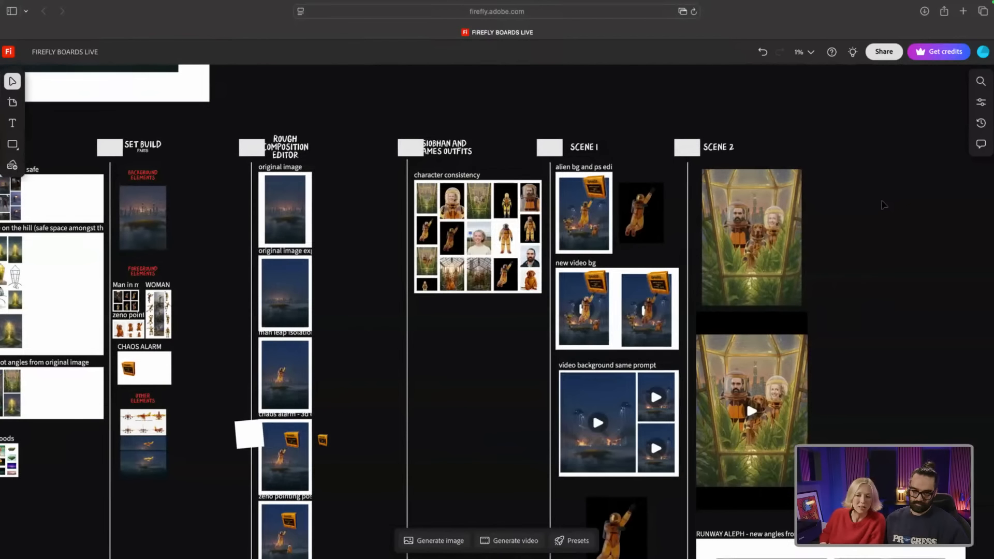
pyautogui.hscroll(4, 883, 204)
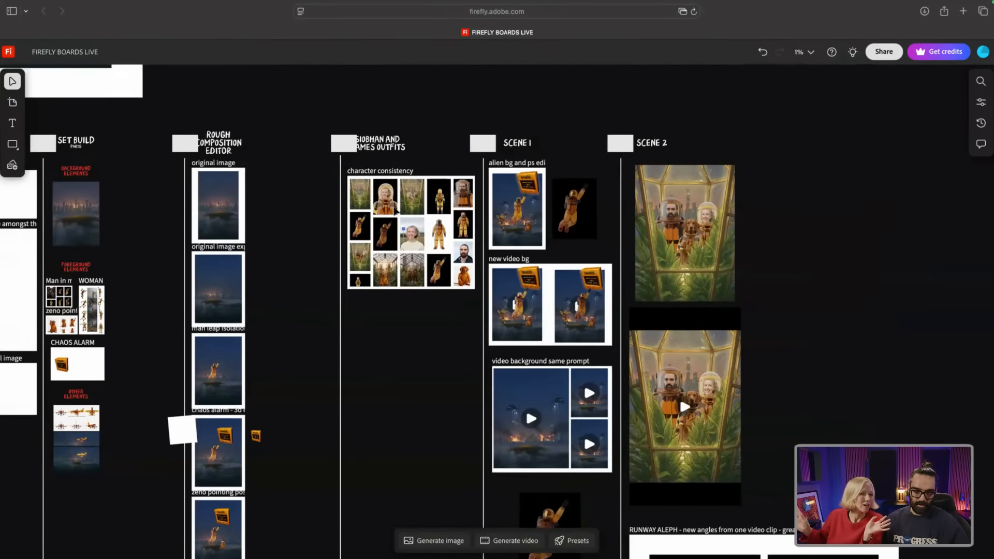
pyautogui.scroll(5, 395, 222)
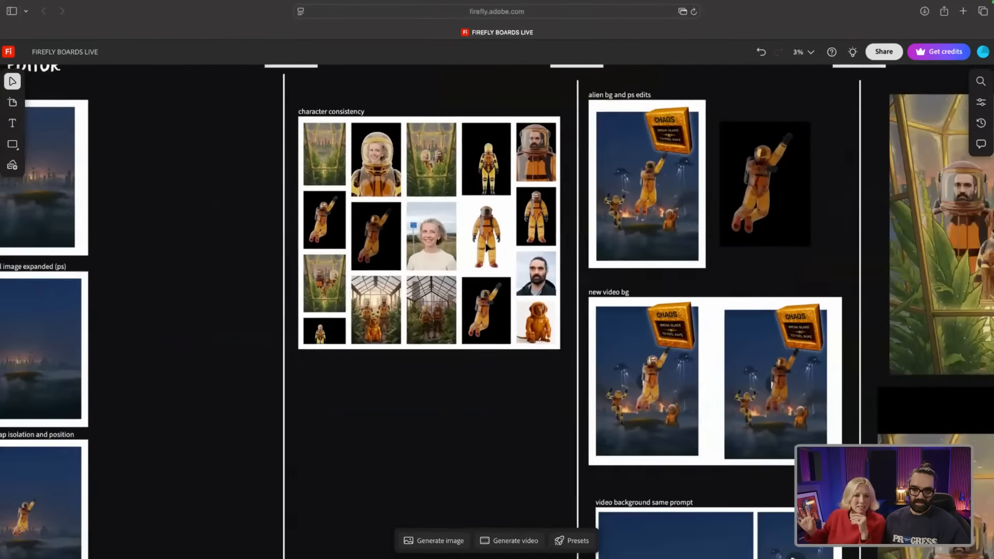
pyautogui.scroll(2, 486, 247)
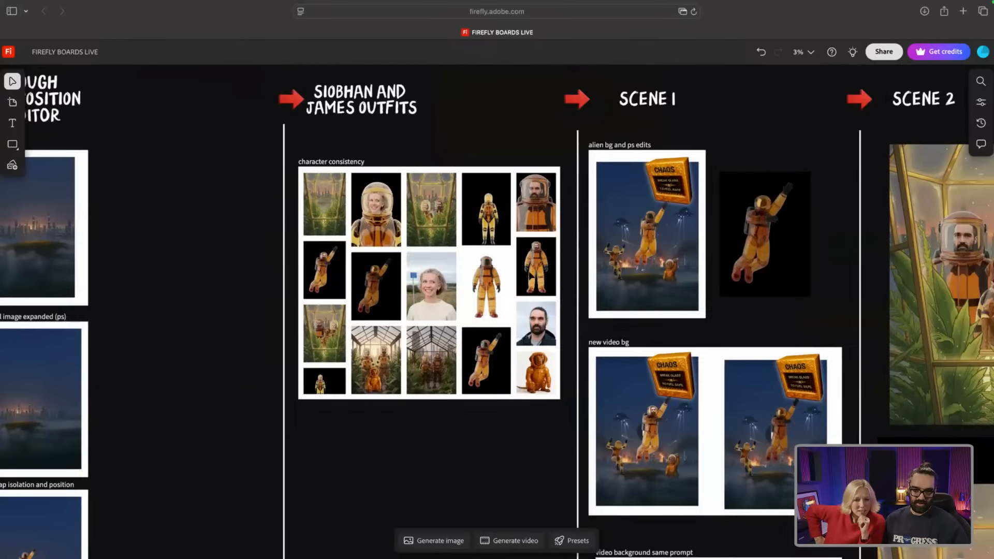
pyautogui.scroll(2, 530, 275)
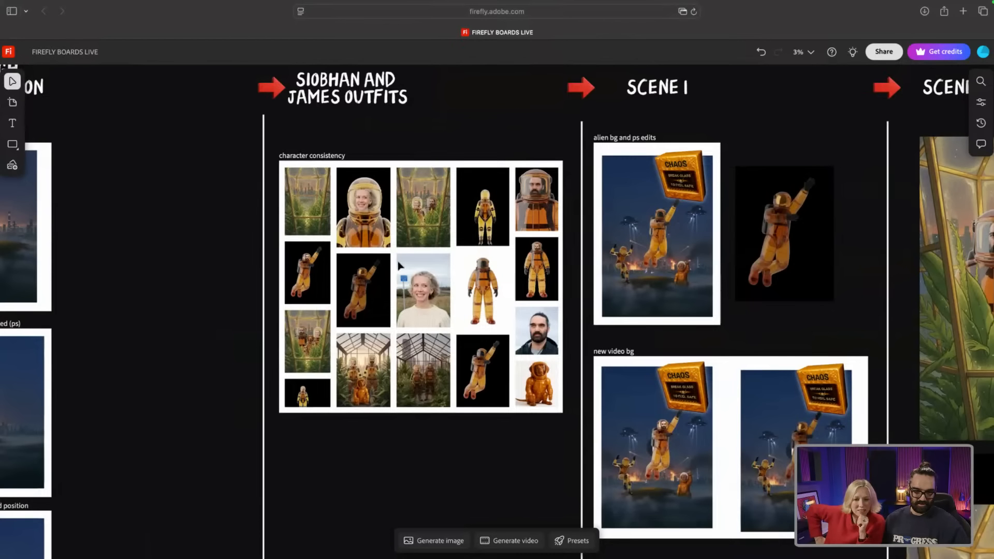
pyautogui.scroll(2, 384, 254)
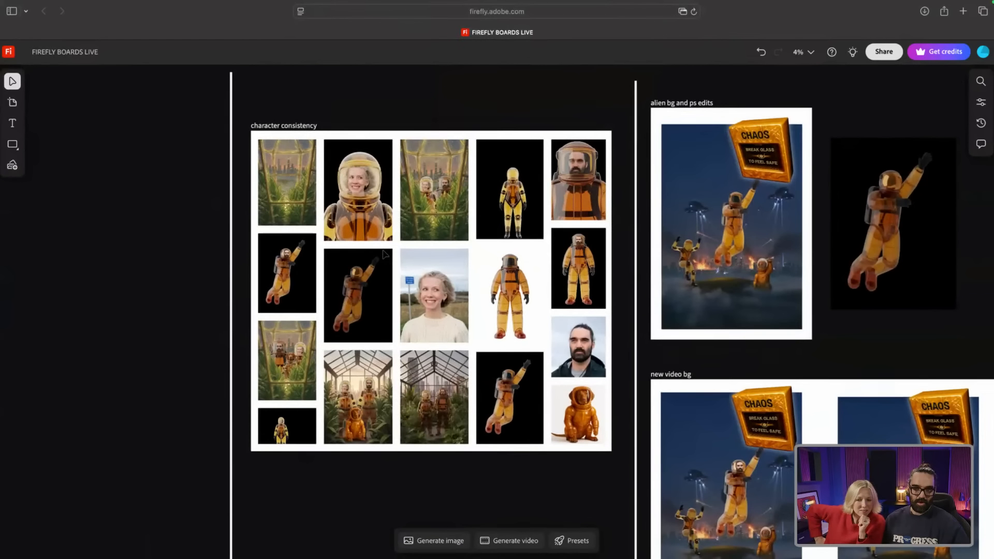
pyautogui.scroll(1, 384, 254)
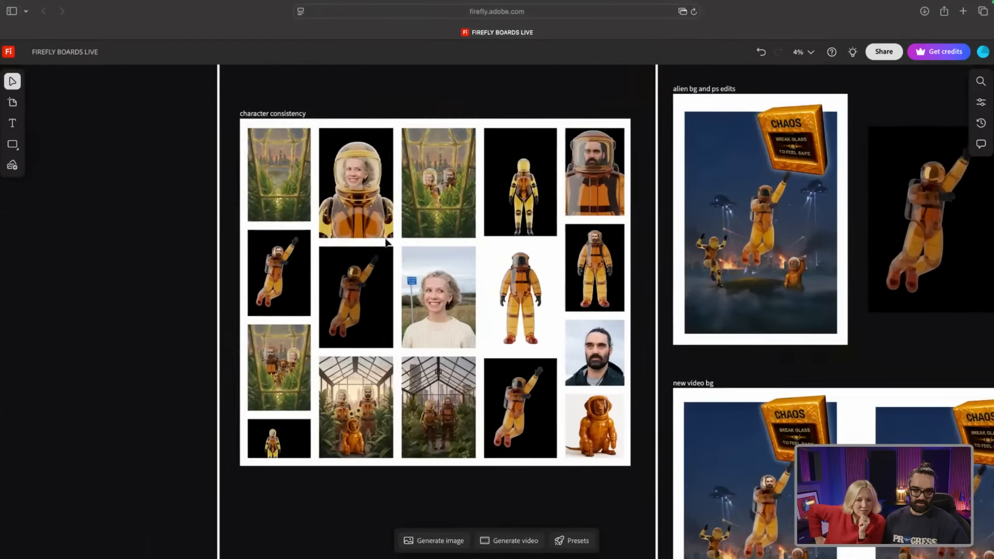
pyautogui.scroll(3, 386, 241)
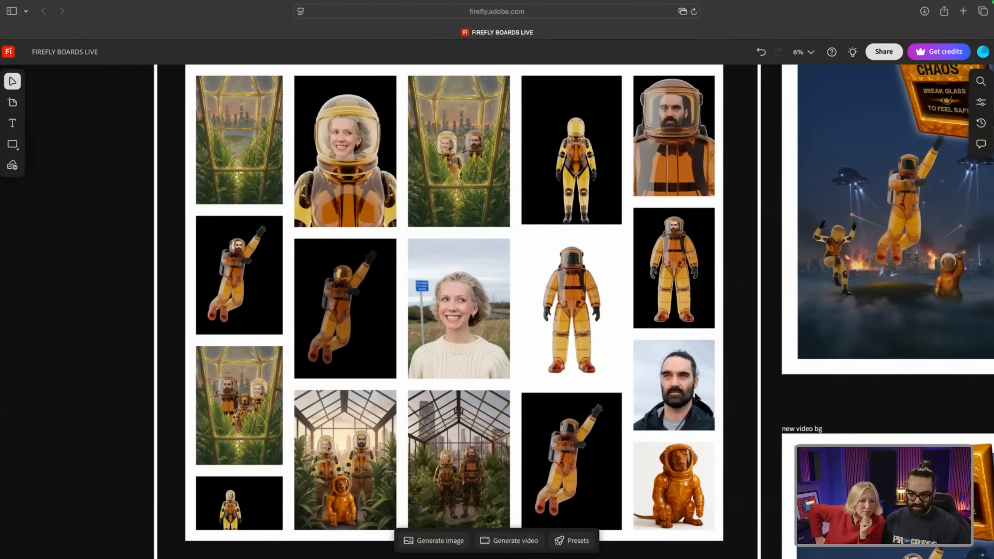
pyautogui.scroll(5, 694, 419)
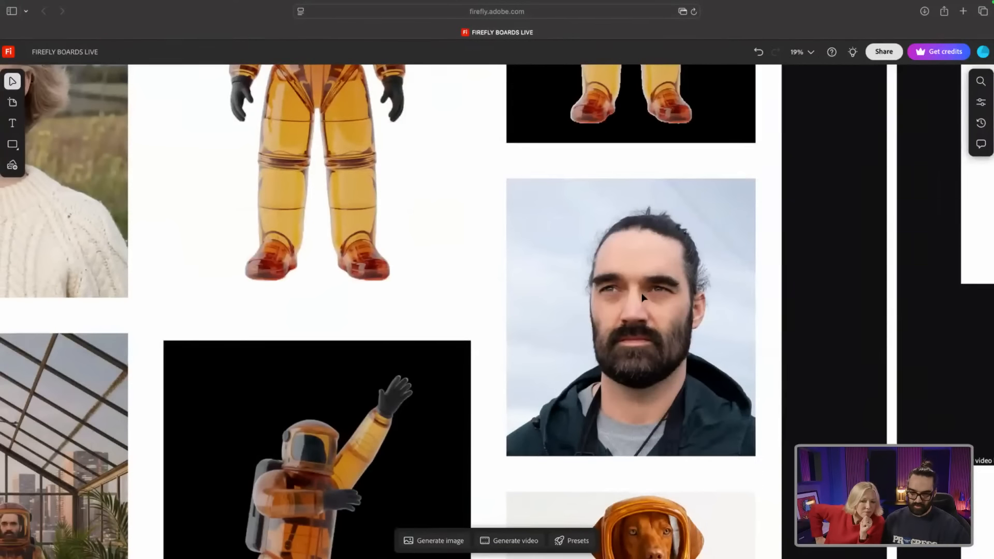
pyautogui.scroll(-5, 642, 298)
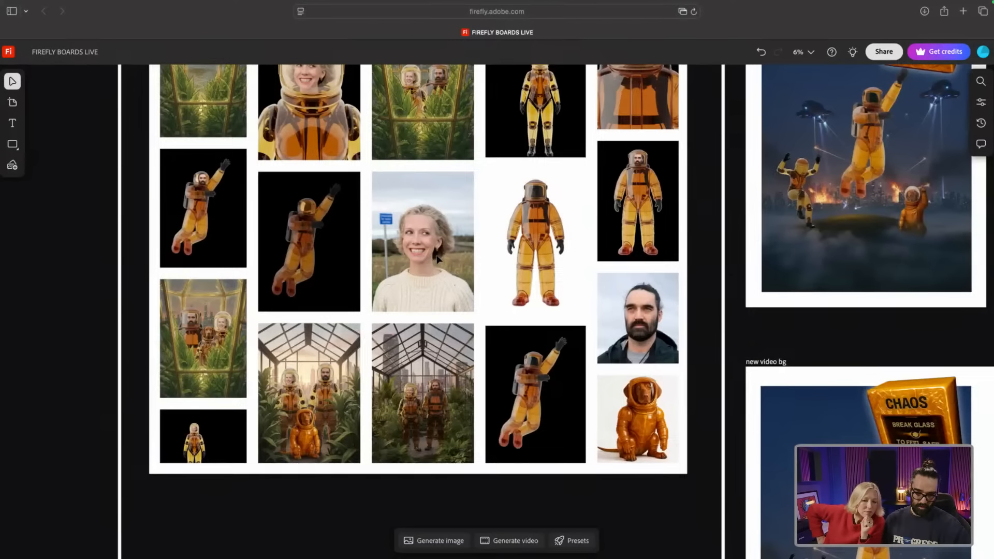
pyautogui.scroll(4, 421, 245)
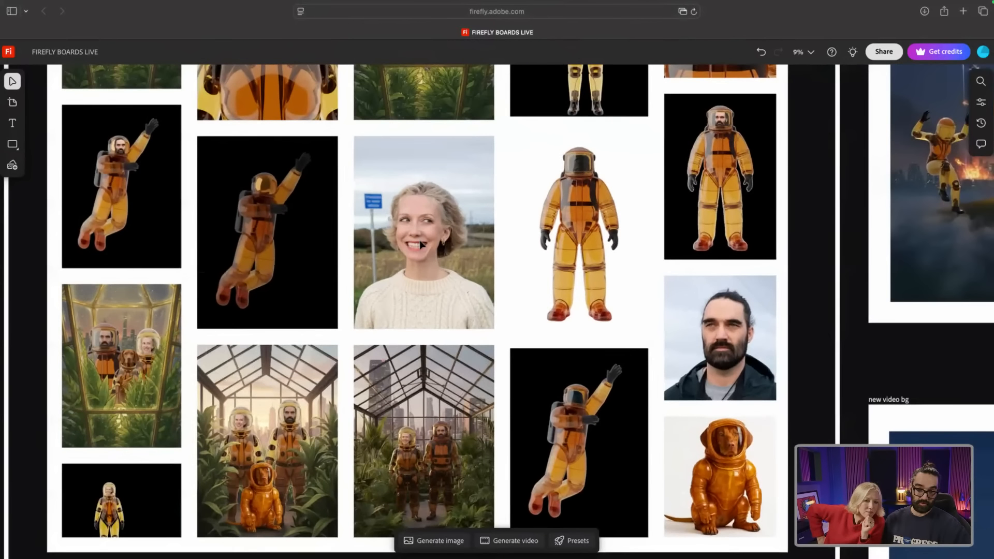
pyautogui.scroll(2, 421, 245)
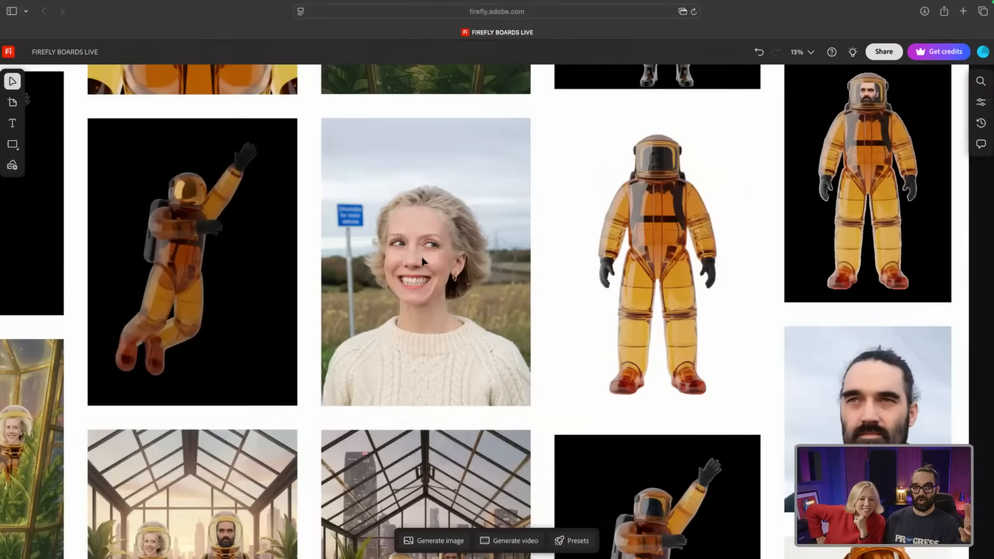
pyautogui.scroll(-5, 421, 257)
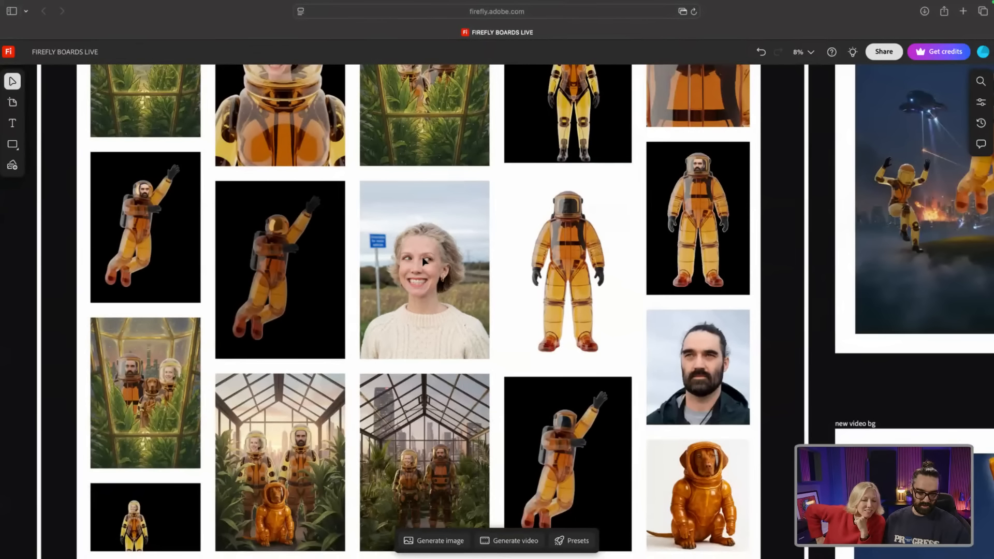
pyautogui.scroll(-5, 423, 261)
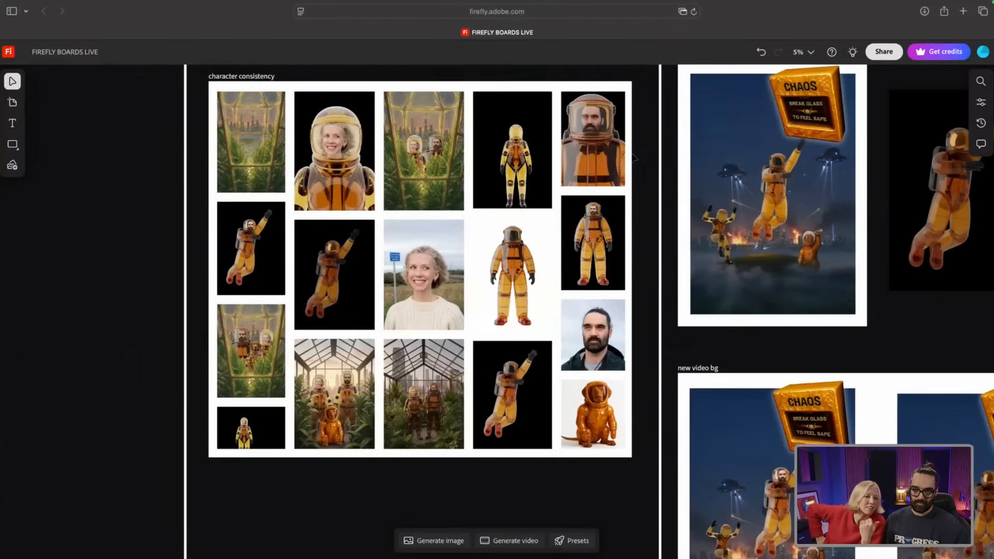
# Step: Pan across the board and scroll down to the 'new video bg' section with its two CHAOS scenes
pyautogui.hscroll(3, 570, 143)
pyautogui.hscroll(5, 570, 144)
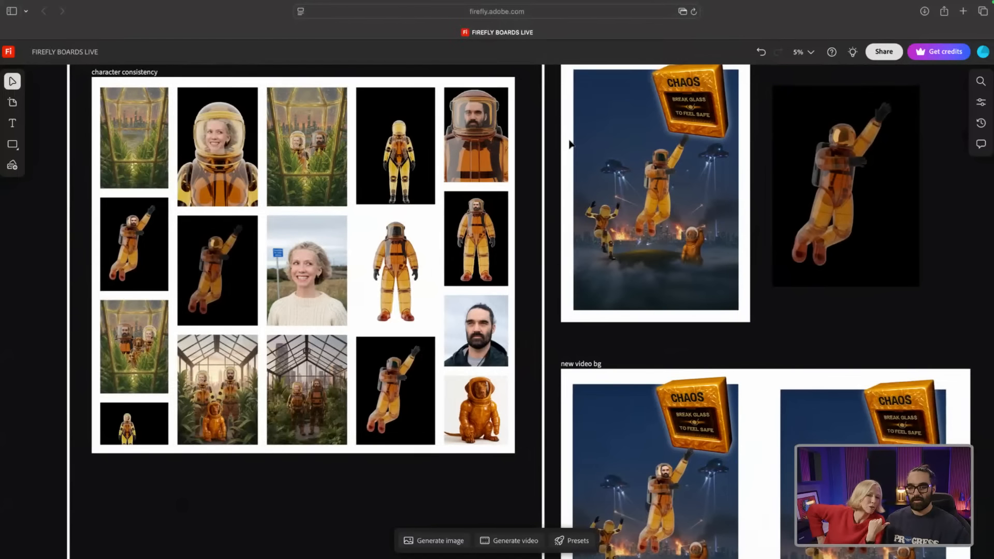
pyautogui.hscroll(1, 570, 144)
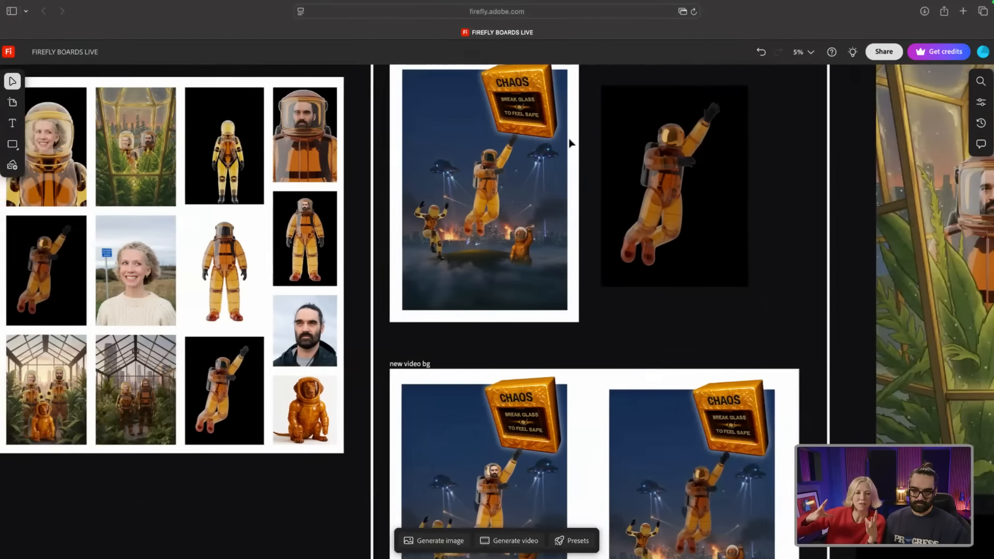
pyautogui.hscroll(-1, 570, 144)
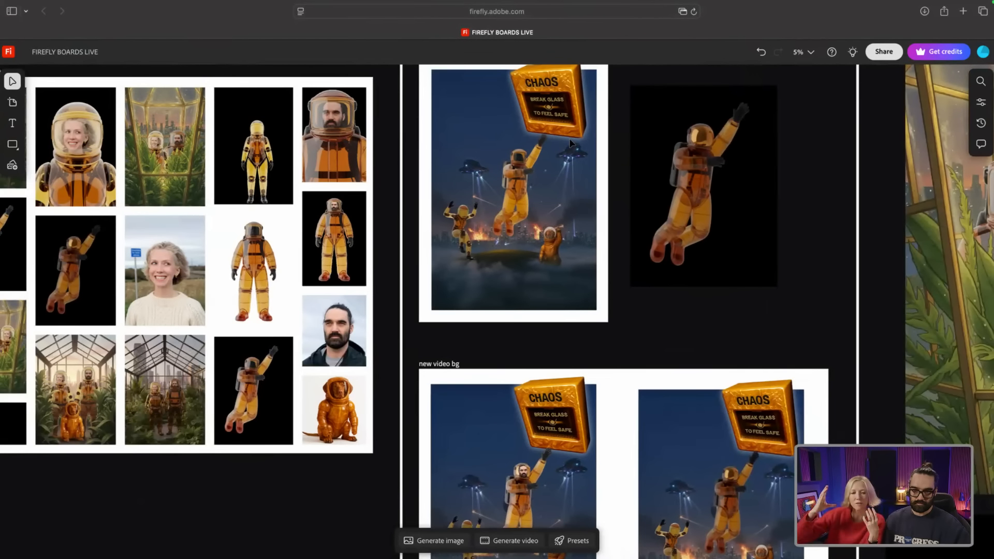
pyautogui.scroll(2, 780, 178)
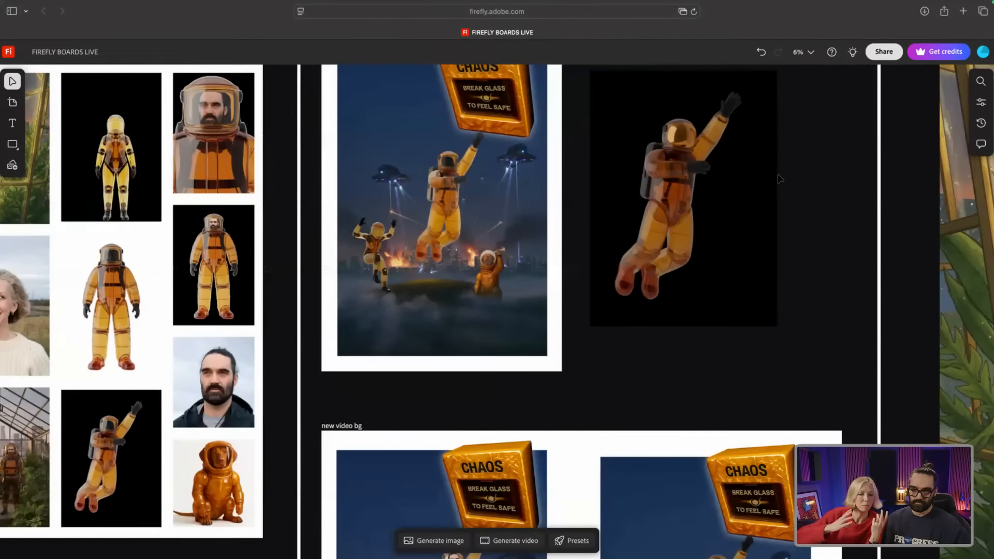
pyautogui.scroll(3, 780, 178)
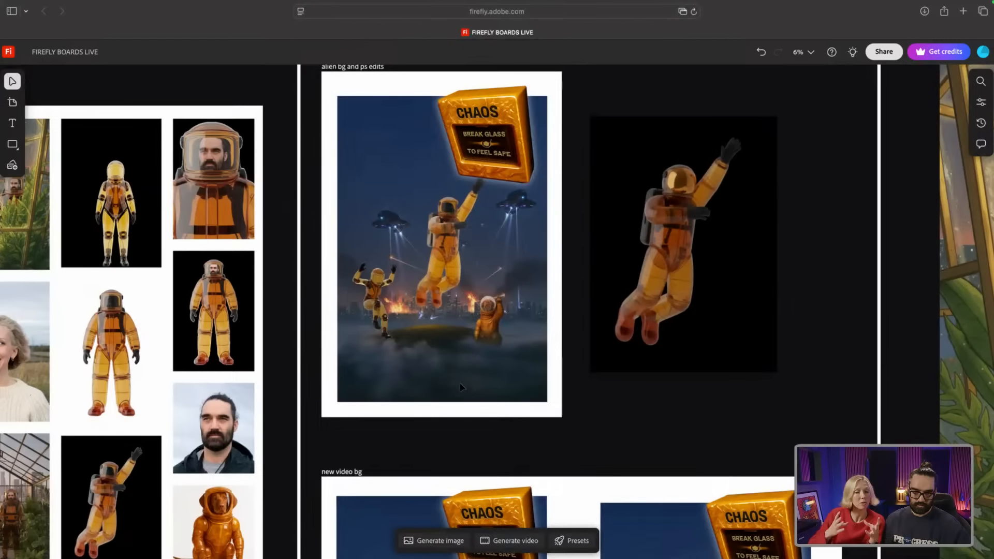
pyautogui.scroll(-2, 549, 380)
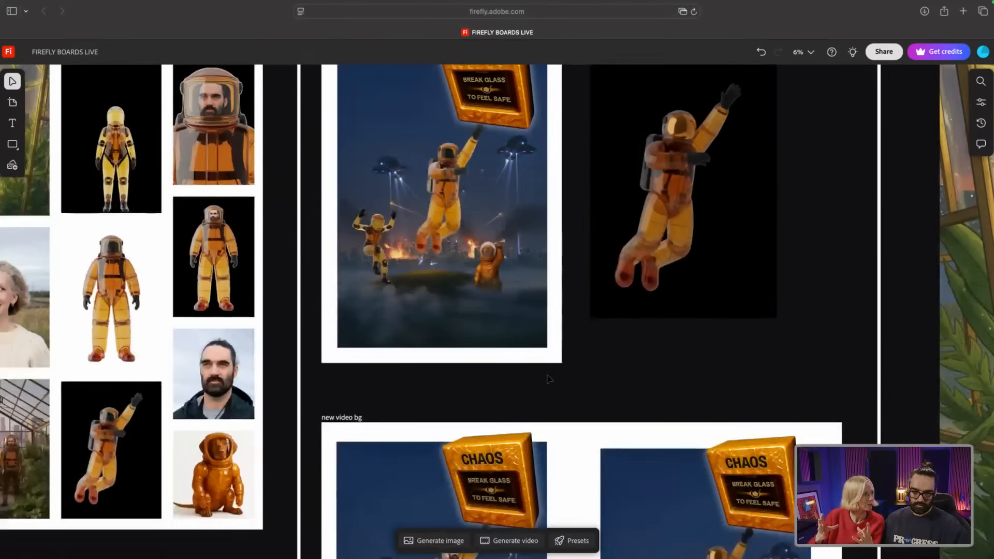
pyautogui.scroll(-8, 482, 346)
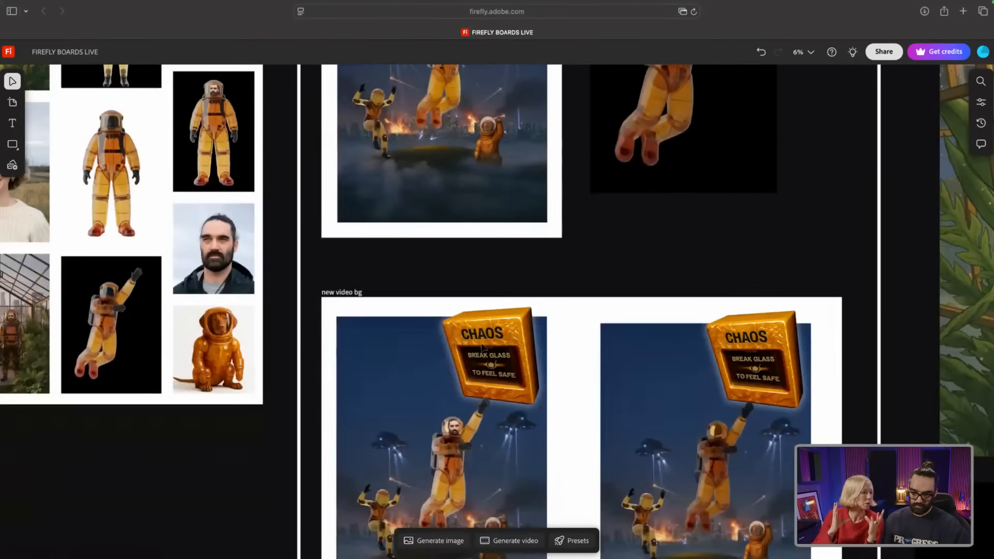
pyautogui.scroll(-3, 481, 342)
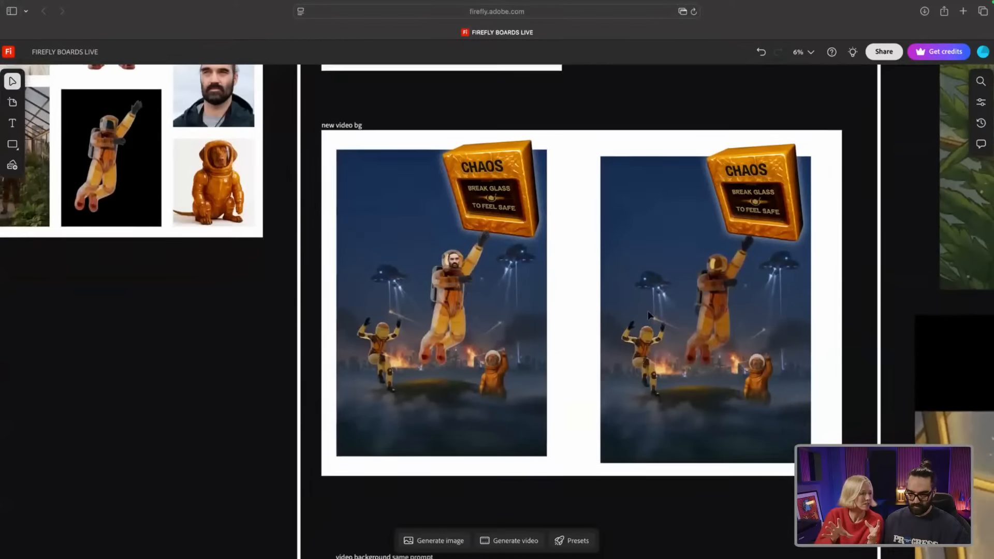
# Step: Select the right-hand background video in the 'new video bg' section
pyautogui.click(612, 438)
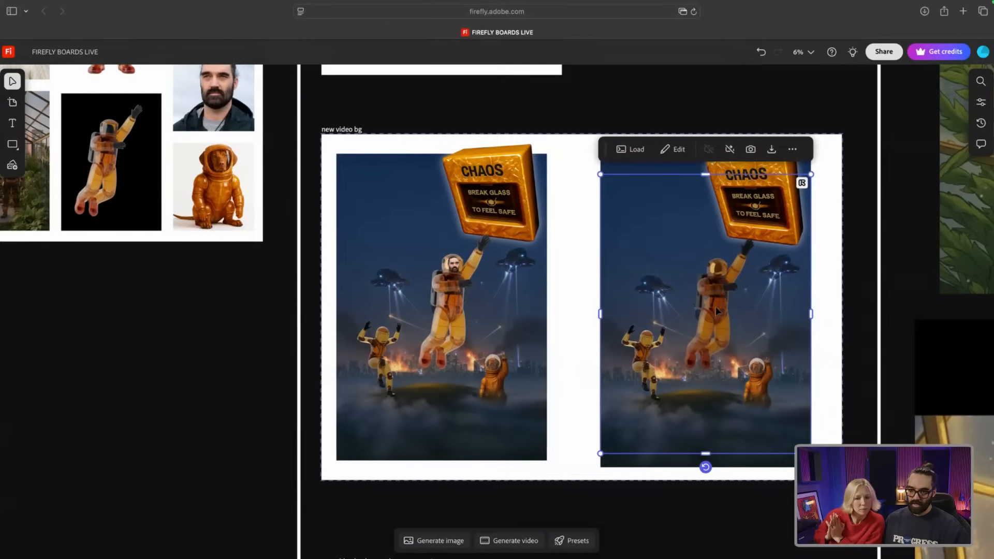
pyautogui.rightClick(630, 441)
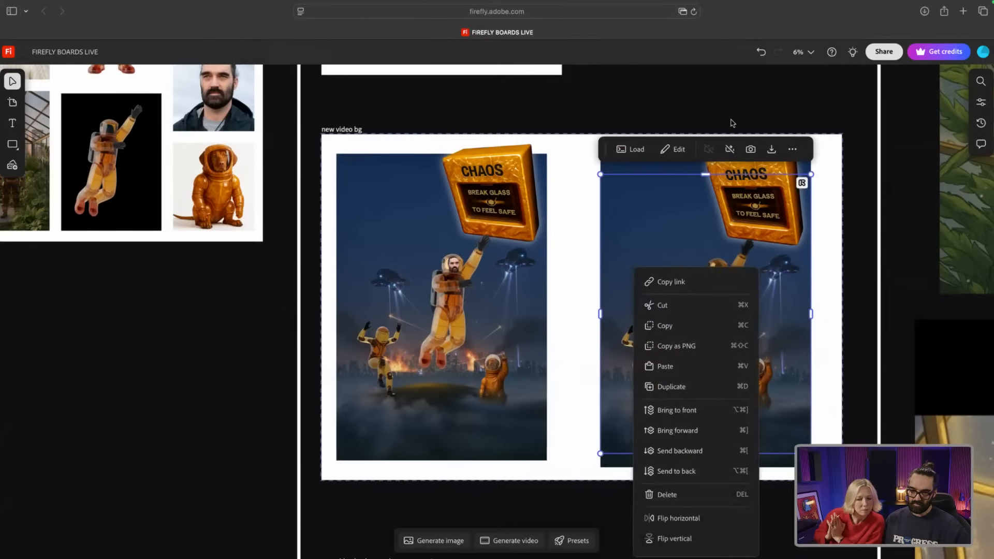
pyautogui.click(835, 187)
pyautogui.click(834, 188)
pyautogui.scroll(10, 833, 188)
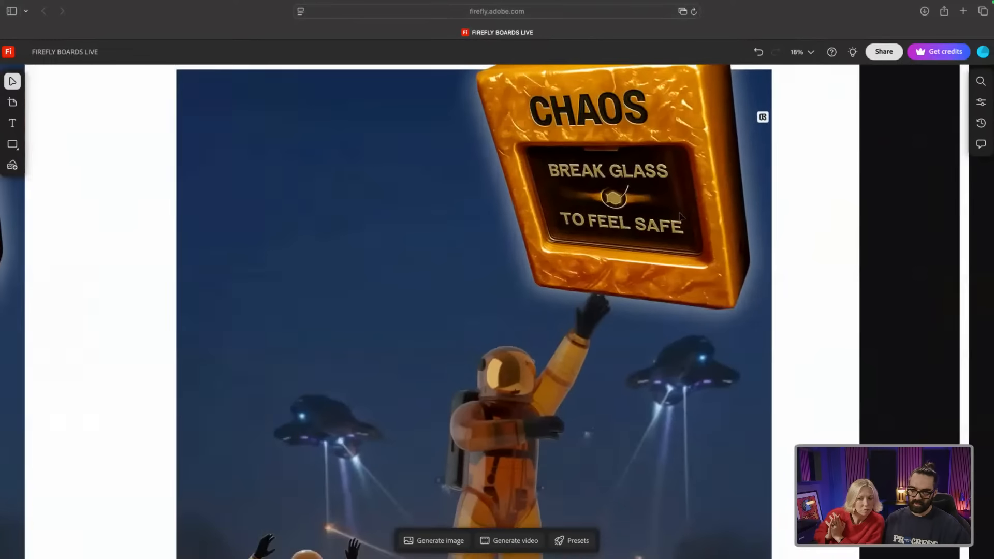
pyautogui.scroll(-2, 753, 222)
pyautogui.scroll(-5, 671, 218)
pyautogui.click(668, 221)
pyautogui.scroll(-3, 665, 221)
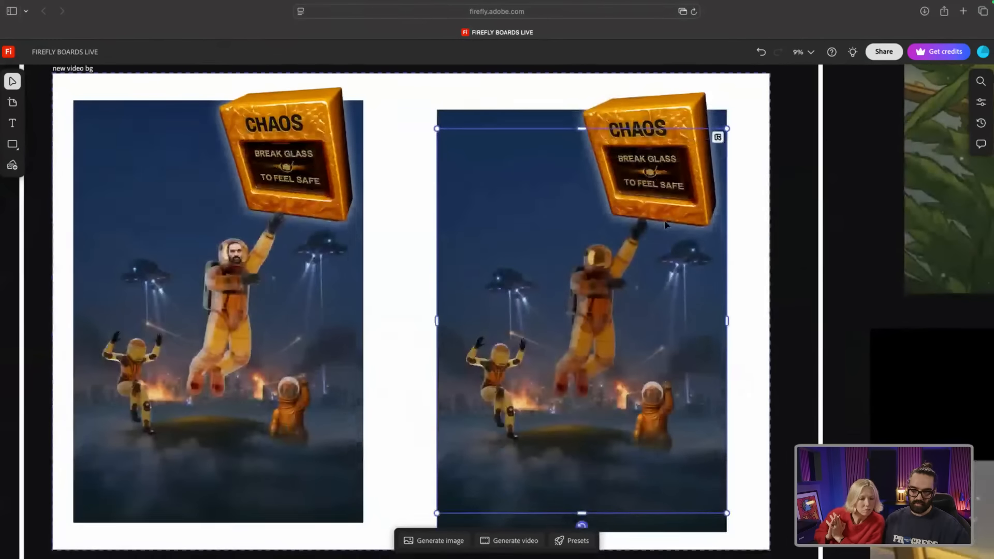
pyautogui.scroll(-2, 664, 220)
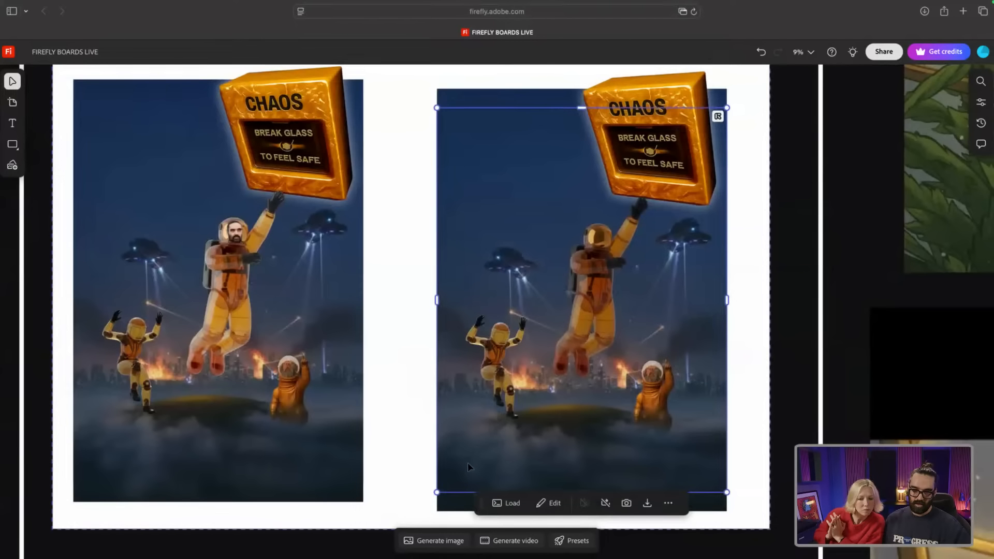
# Step: Turn on looping for the right video, play it, and send it behind the CHAOS overlay
pyautogui.rightClick(455, 473)
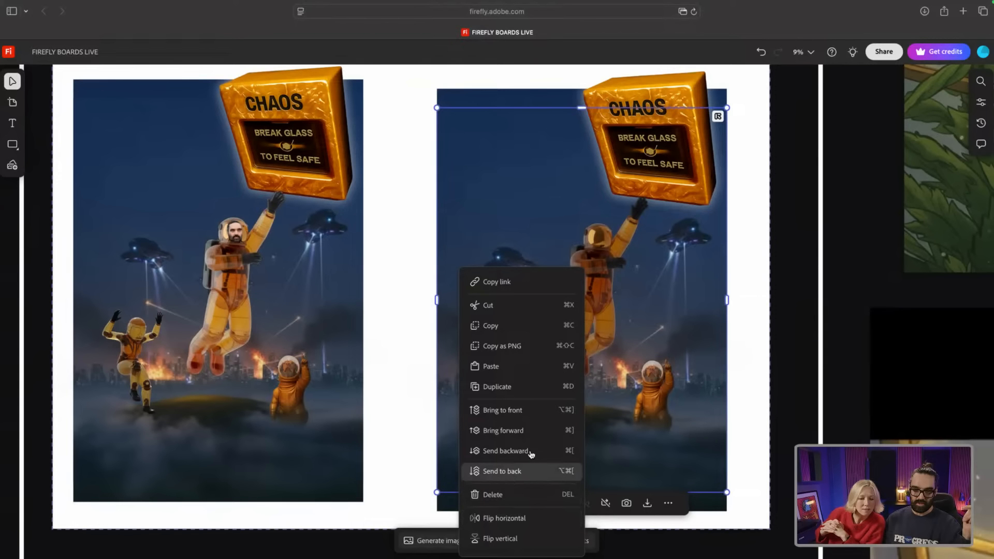
pyautogui.click(525, 414)
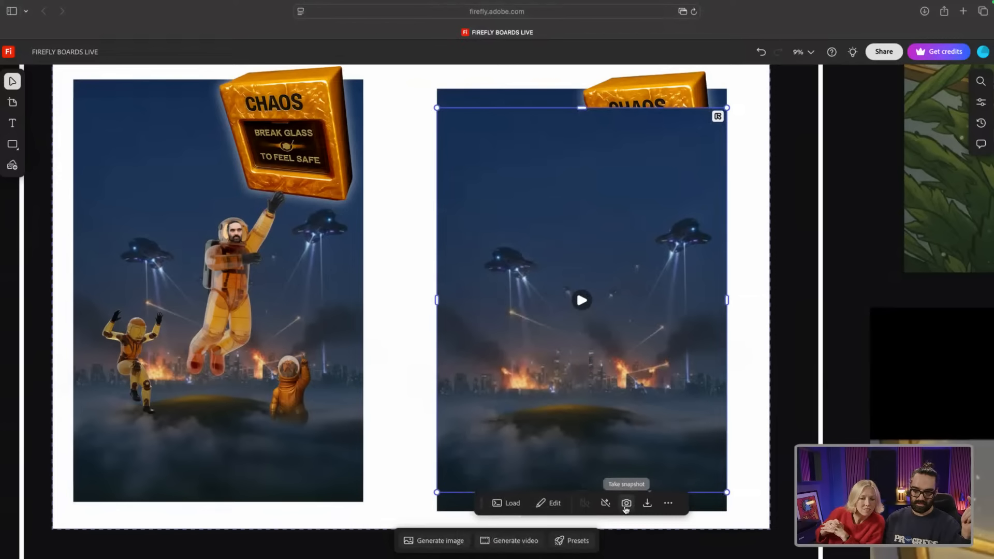
pyautogui.click(605, 503)
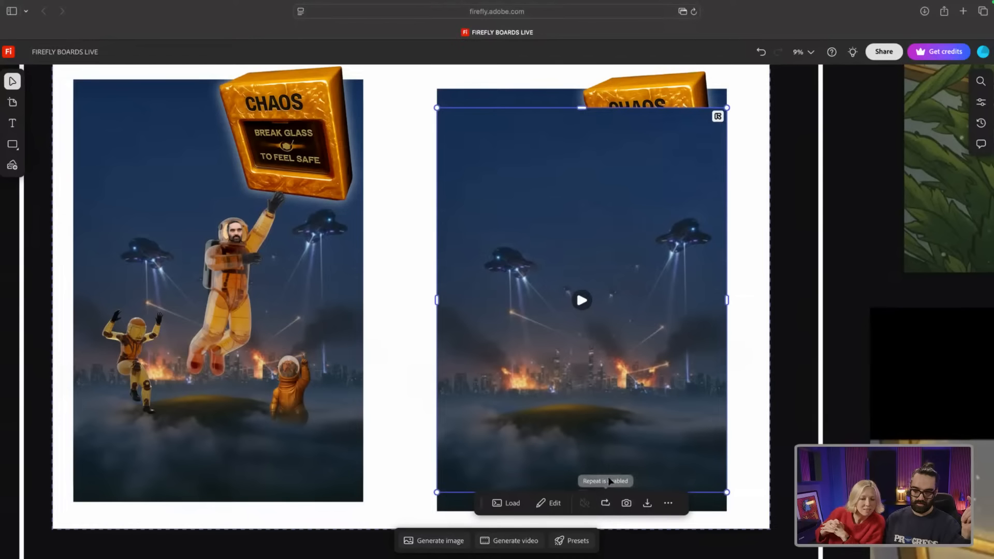
pyautogui.click(581, 300)
pyautogui.rightClick(498, 476)
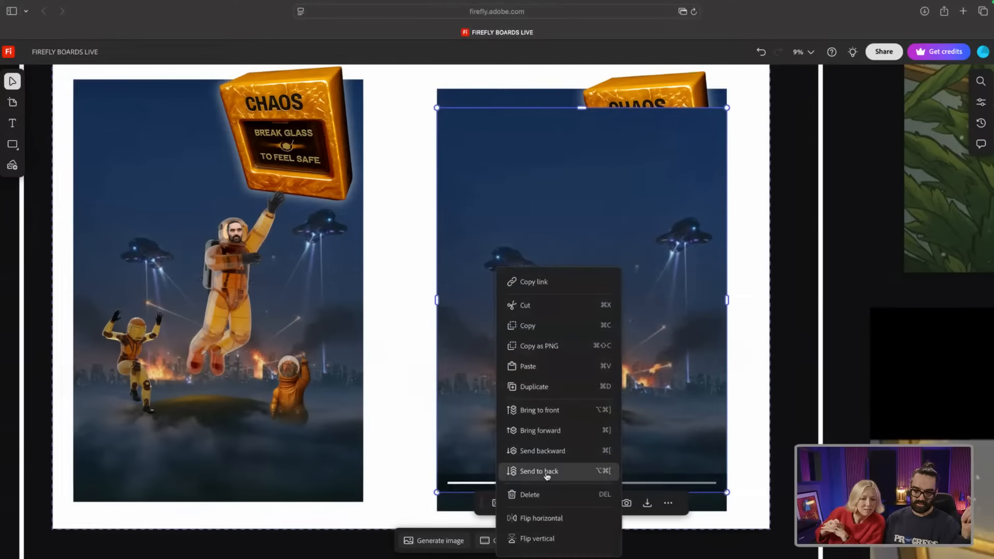
pyautogui.click(551, 451)
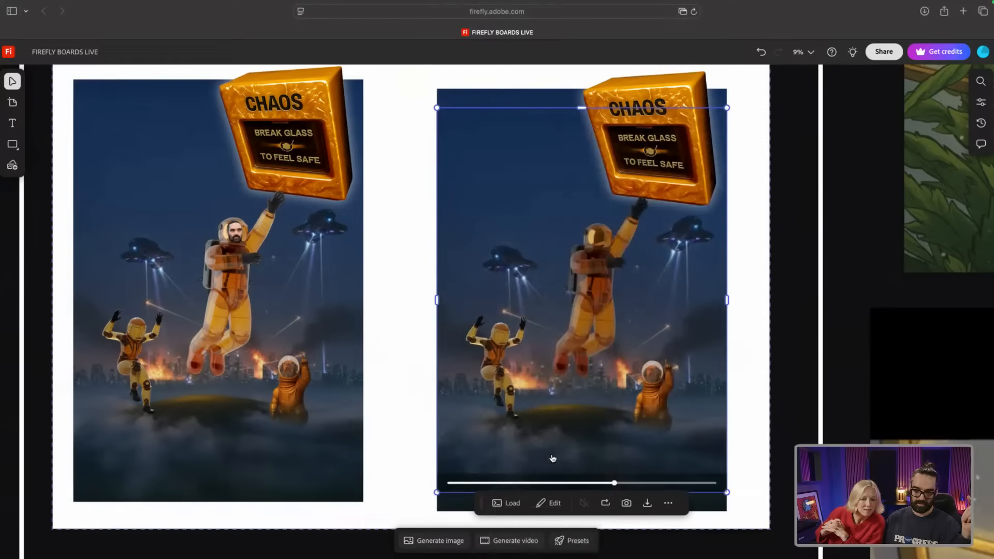
pyautogui.click(763, 459)
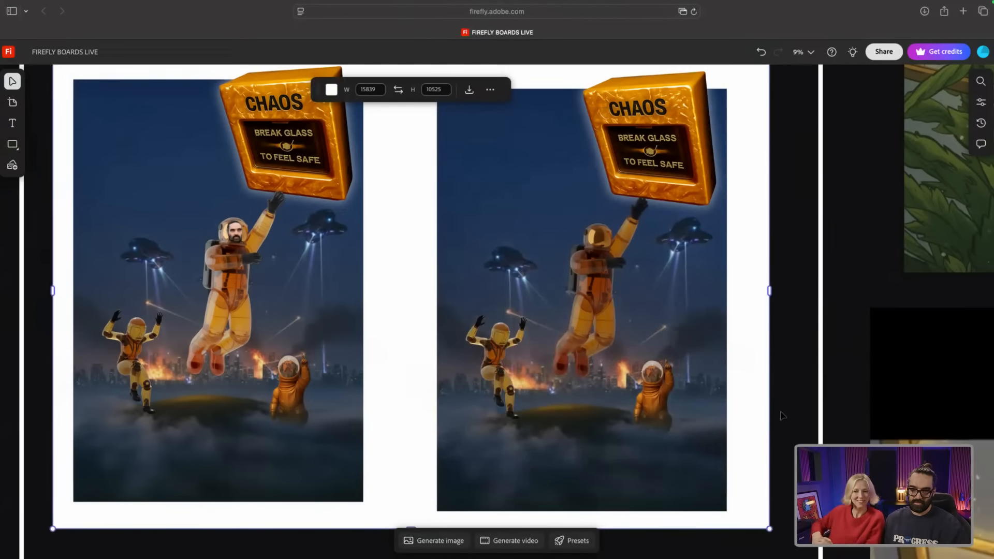
pyautogui.scroll(1, 783, 415)
pyautogui.scroll(-1, 797, 424)
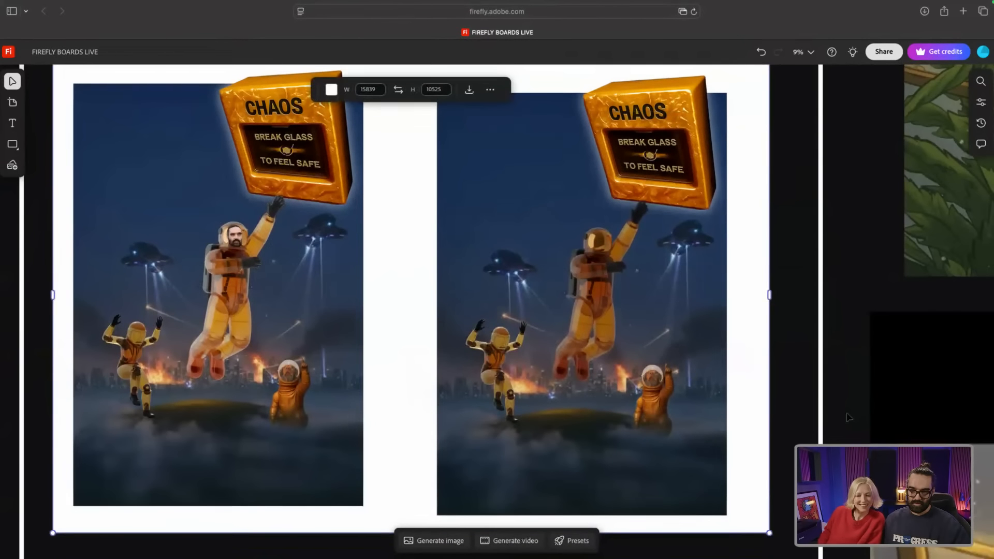
pyautogui.click(810, 433)
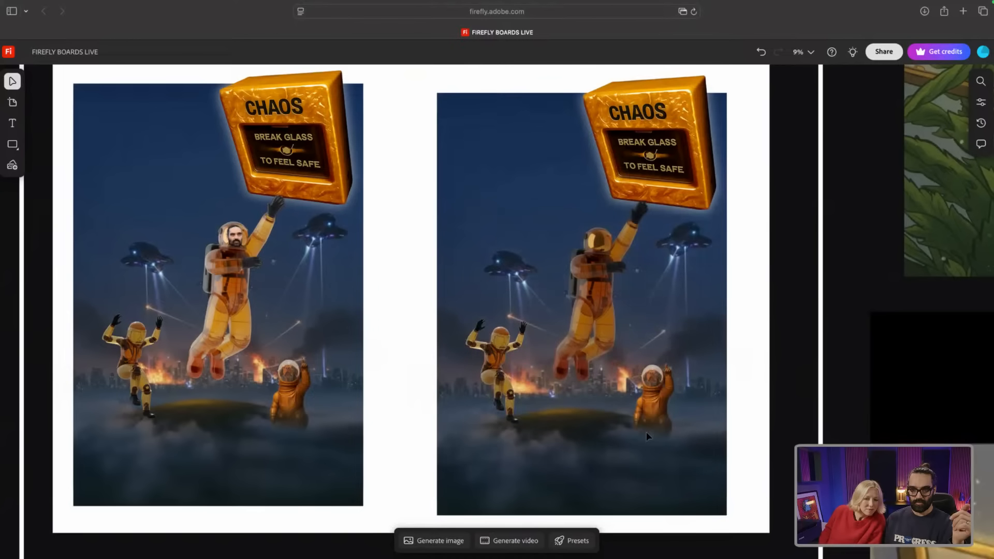
pyautogui.scroll(-1, 646, 432)
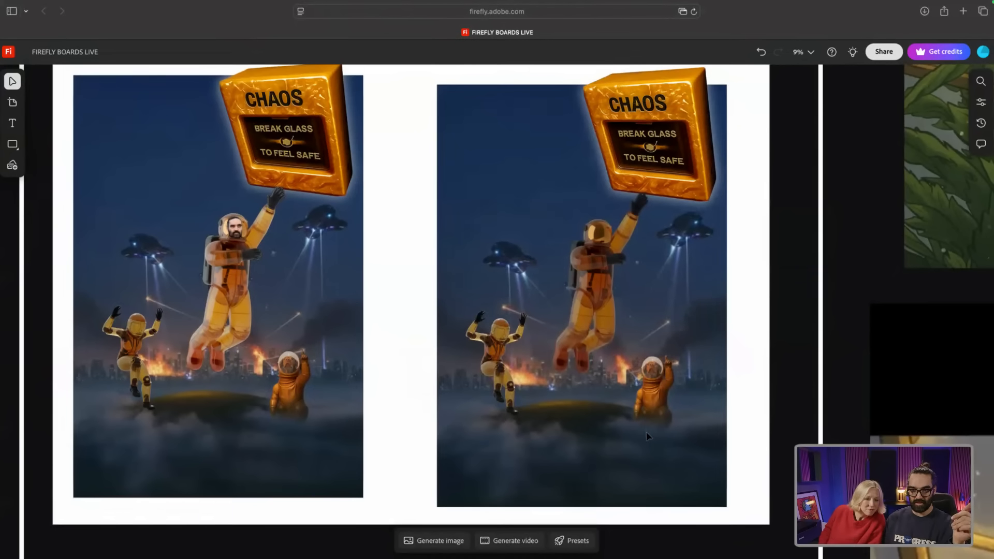
pyautogui.scroll(-3, 646, 432)
pyautogui.scroll(-1, 646, 432)
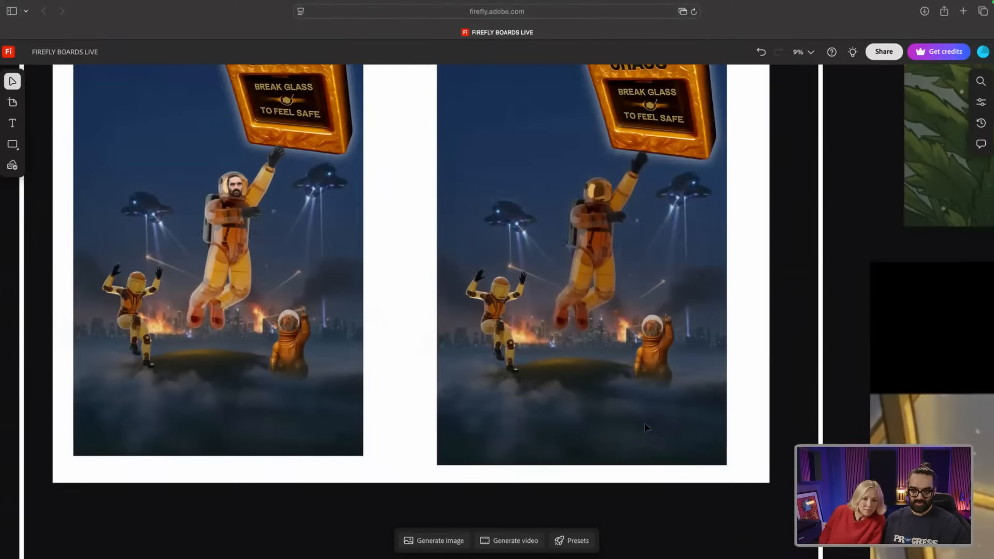
pyautogui.scroll(-2, 648, 405)
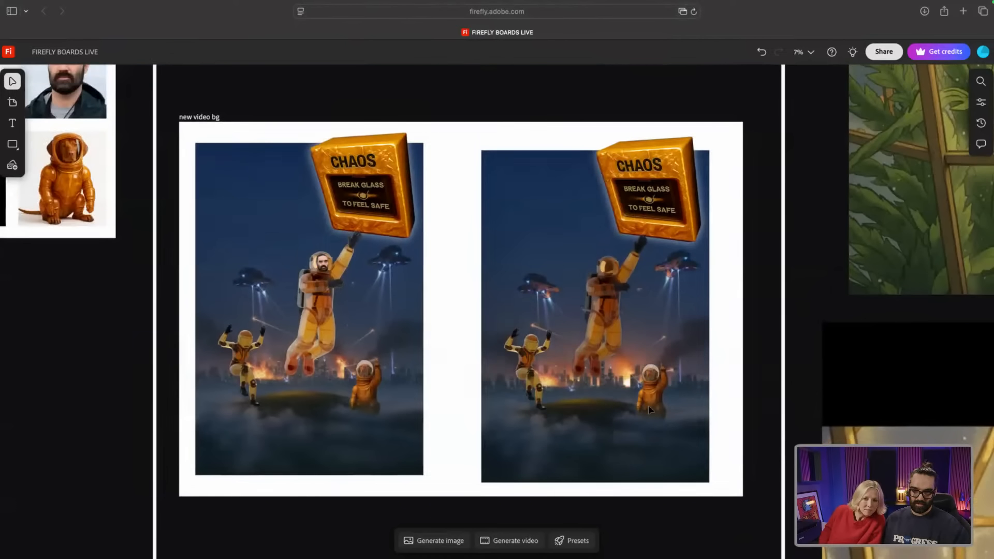
pyautogui.scroll(1, 648, 405)
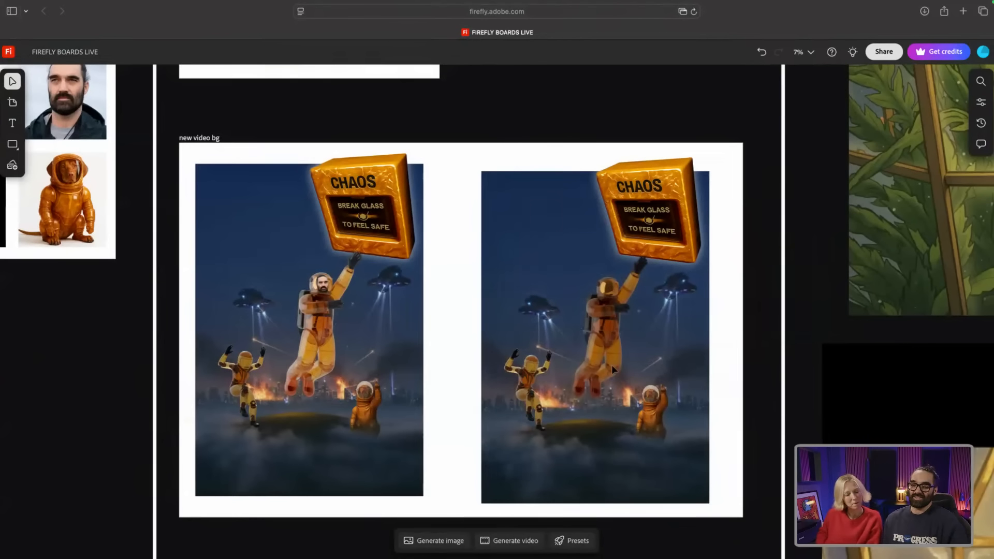
pyautogui.scroll(-3, 611, 364)
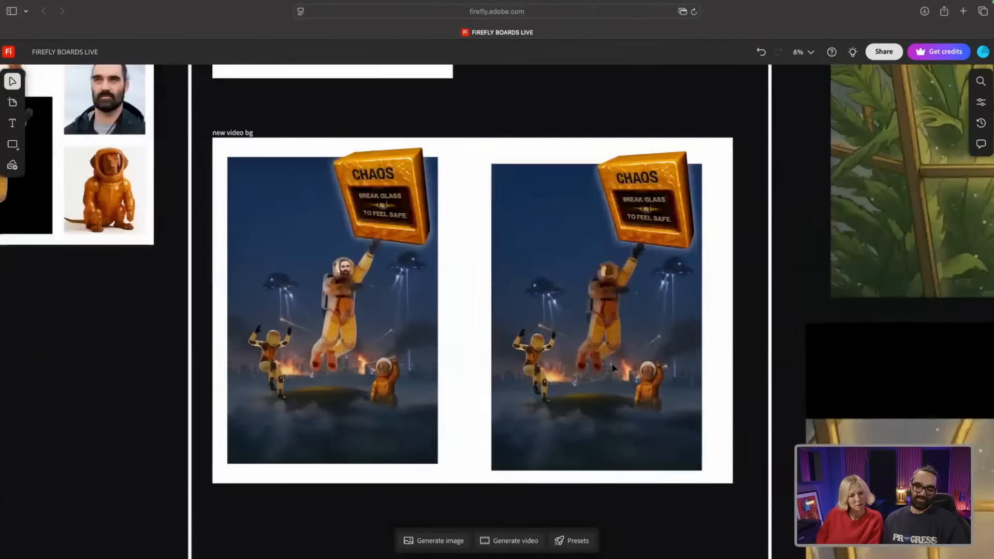
pyautogui.scroll(-3, 611, 362)
pyautogui.scroll(-2, 612, 368)
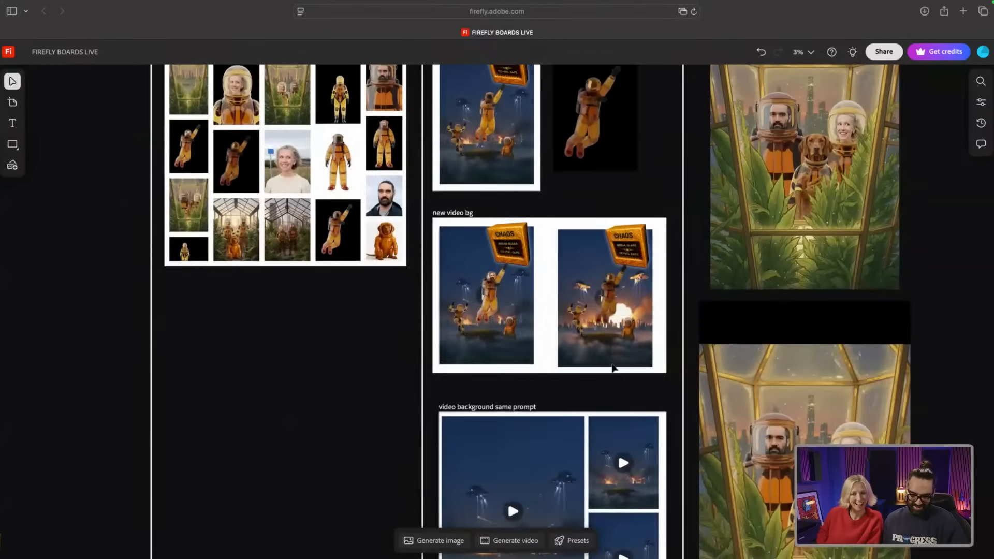
# Step: Play the large and small UFO clips in the 'video background same prompt' group
pyautogui.scroll(-3, 612, 368)
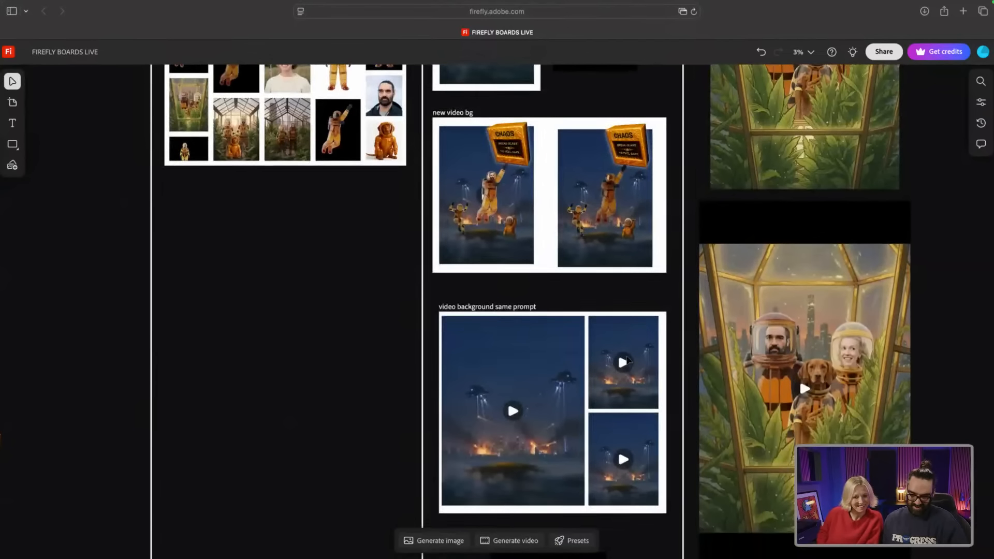
pyautogui.click(627, 360)
pyautogui.click(512, 412)
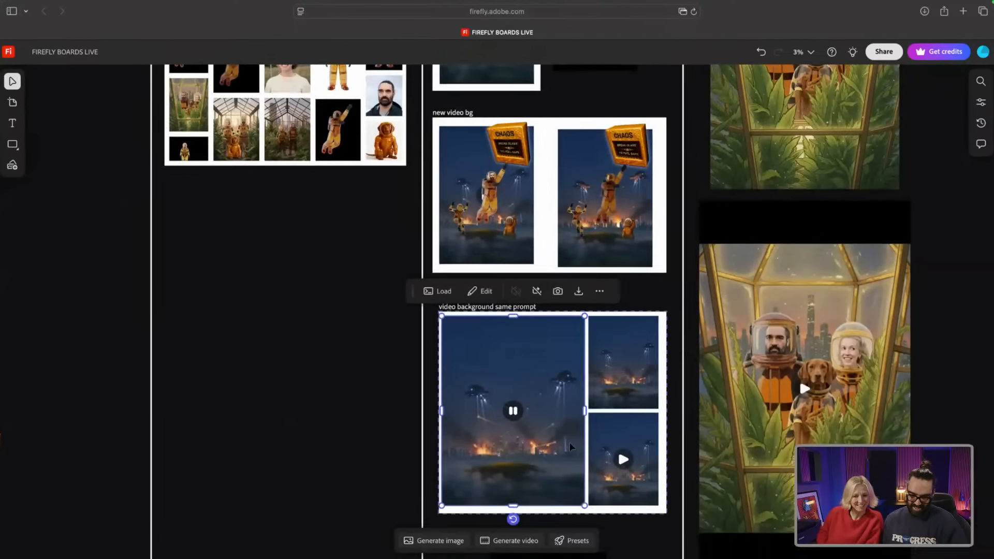
pyautogui.click(633, 476)
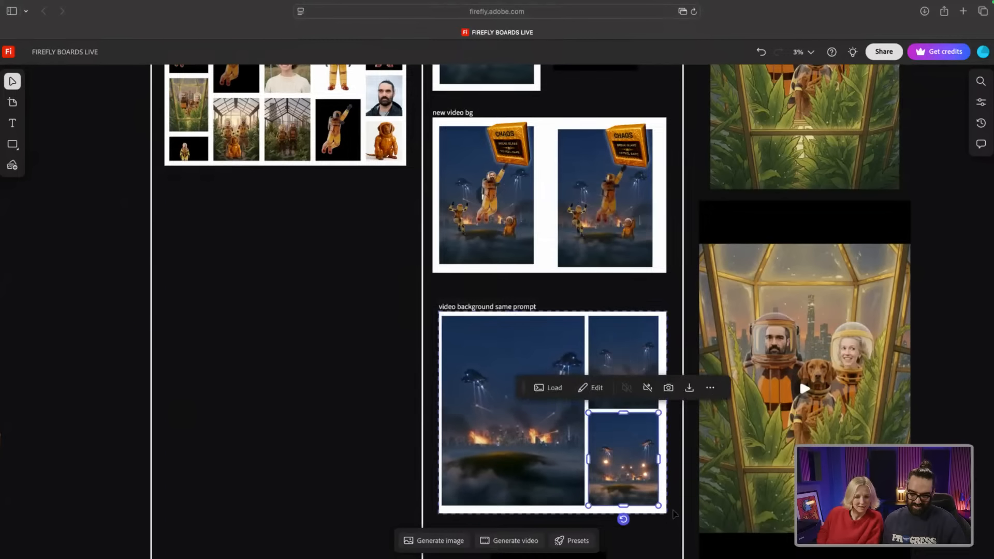
pyautogui.click(601, 464)
pyautogui.scroll(1, 600, 464)
pyautogui.scroll(3, 601, 464)
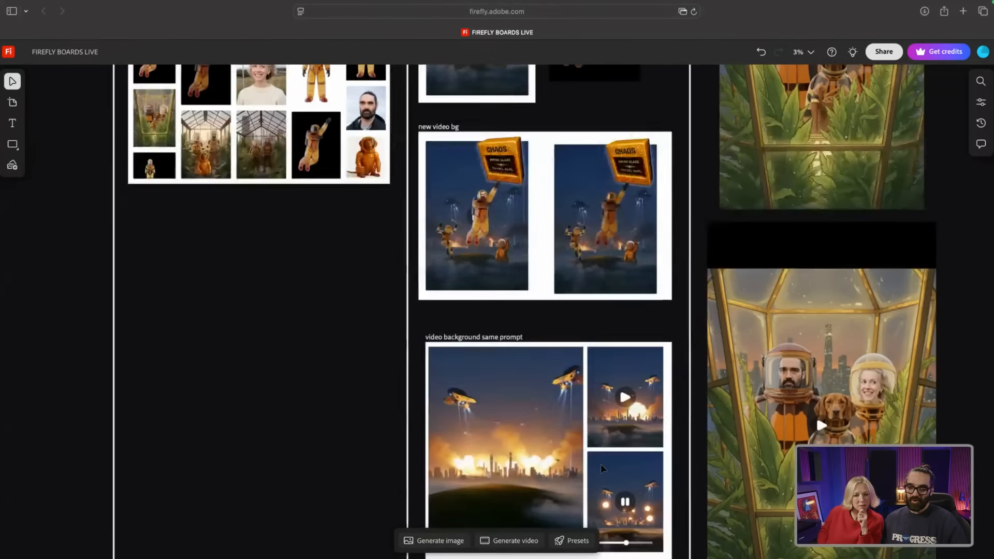
pyautogui.scroll(-1, 596, 459)
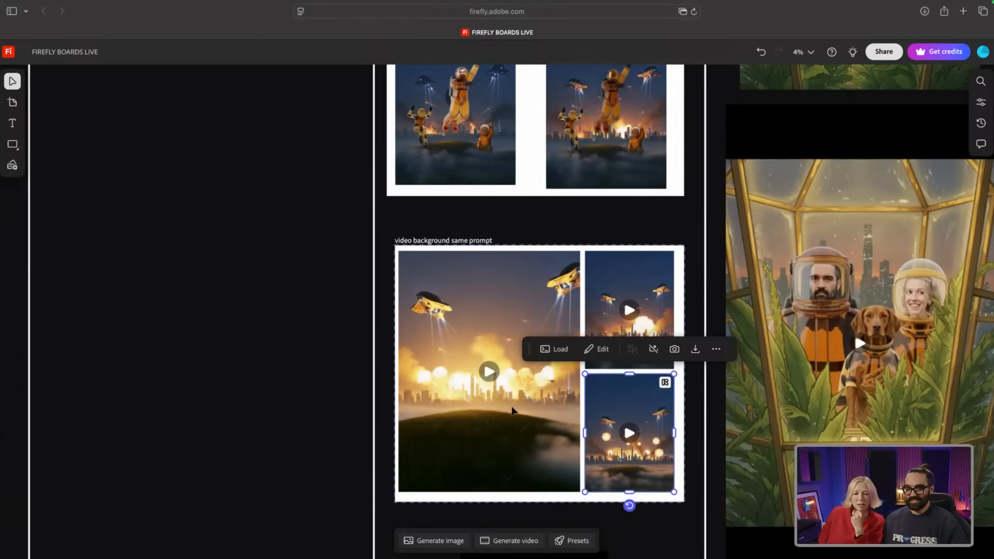
pyautogui.click(512, 411)
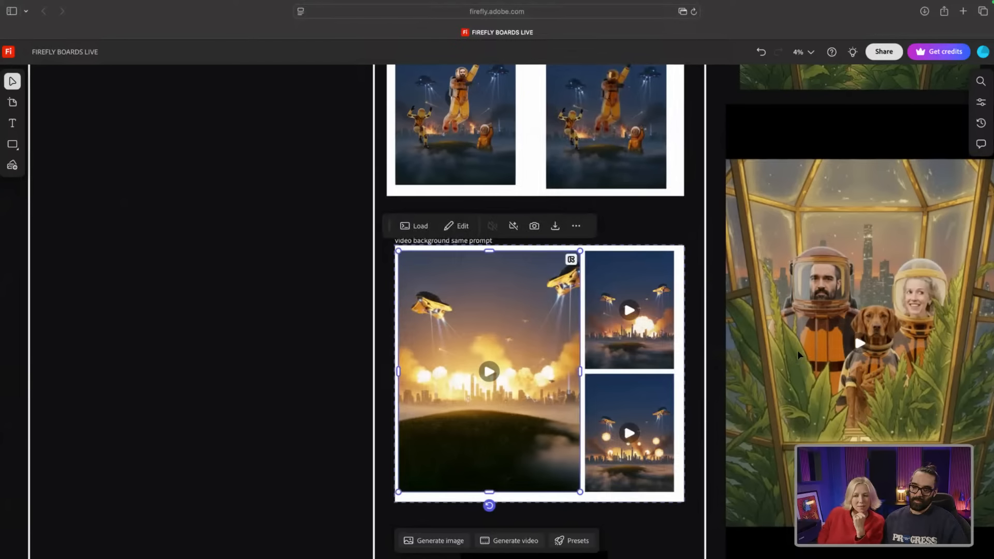
# Step: Select the green-screen astronaut cut-out below the video background group
pyautogui.scroll(-10, 741, 308)
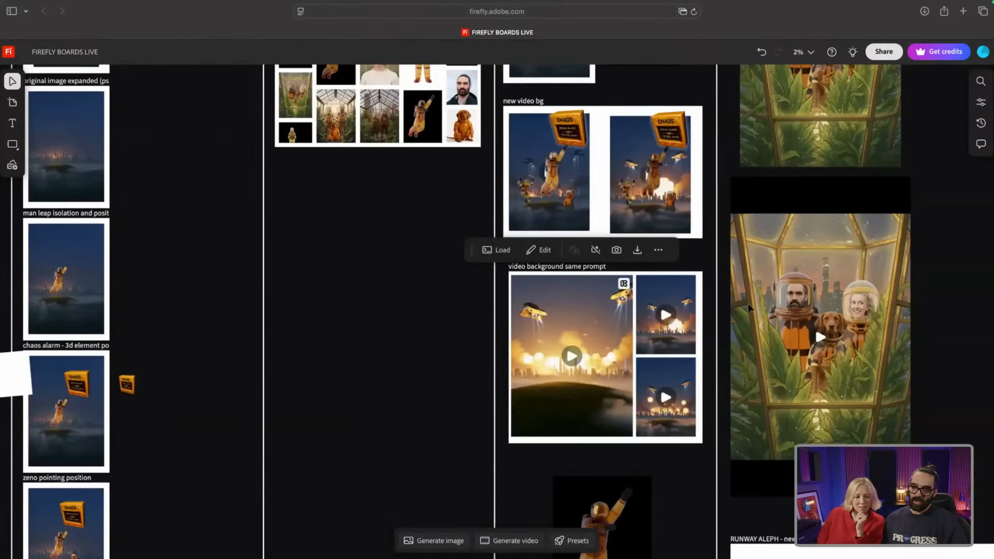
pyautogui.scroll(4, 723, 373)
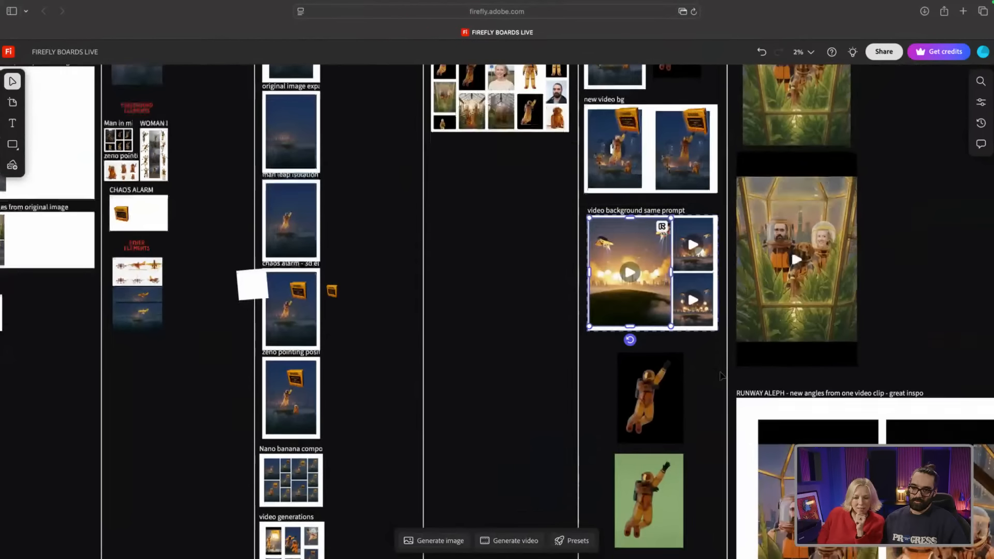
pyautogui.scroll(-3, 722, 375)
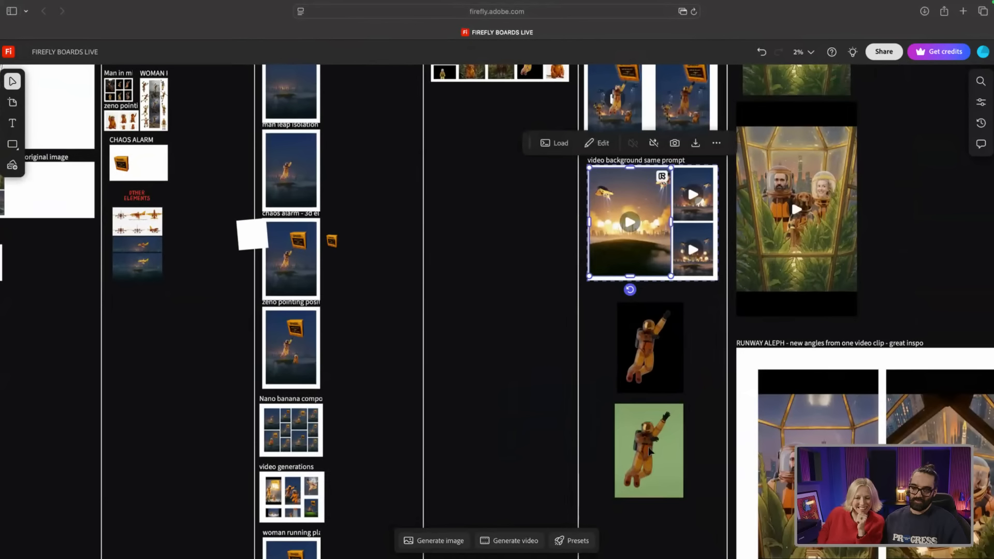
pyautogui.click(661, 448)
# Step: Zoom into the green-screen astronaut, then pan to the board's top and the greenhouse Scene 2 image
pyautogui.scroll(5, 663, 449)
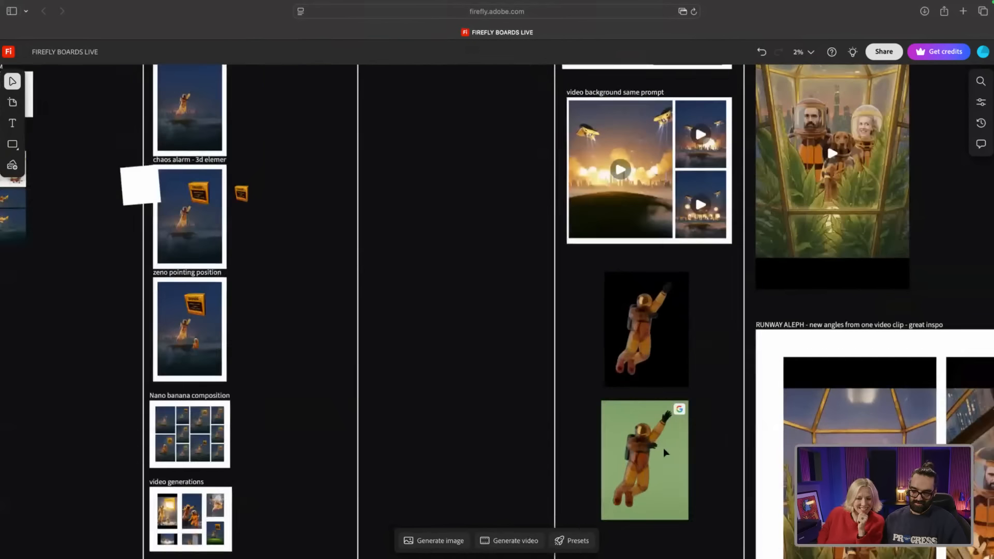
pyautogui.scroll(-4, 657, 443)
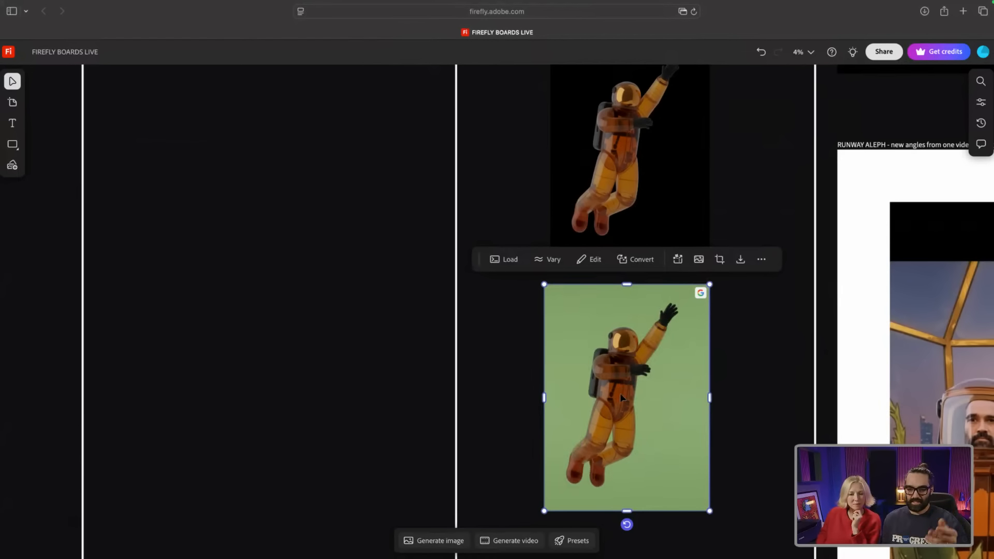
pyautogui.scroll(5, 896, 265)
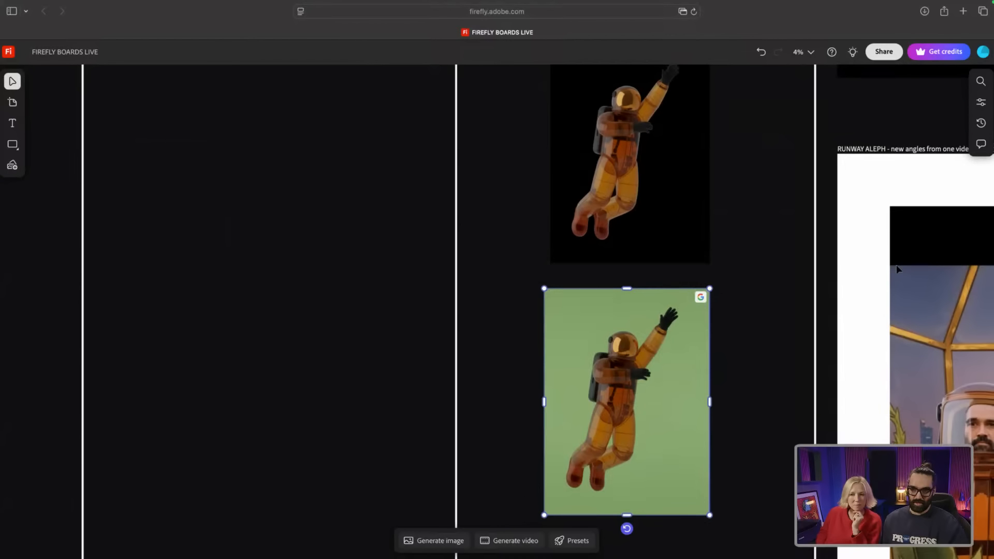
pyautogui.scroll(-3, 896, 264)
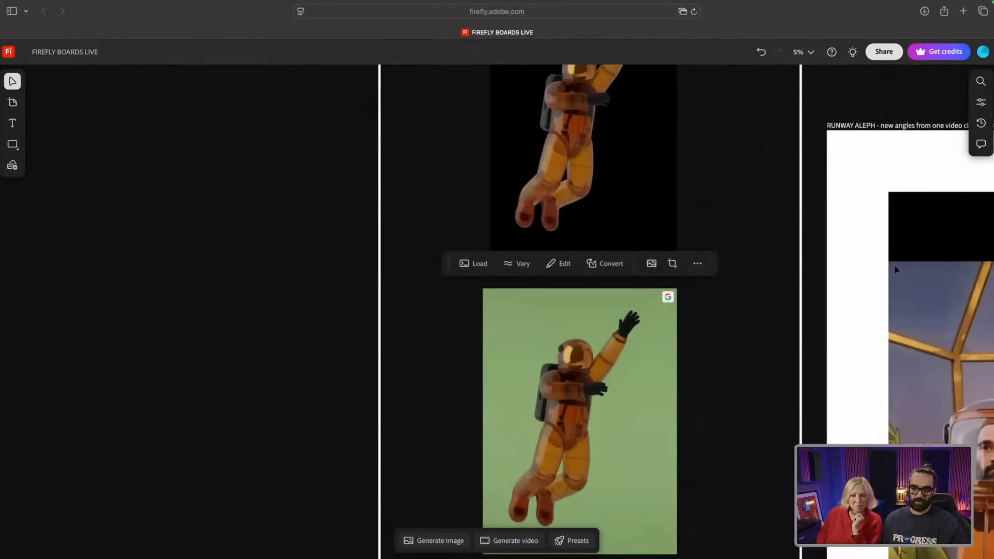
pyautogui.scroll(-3, 894, 265)
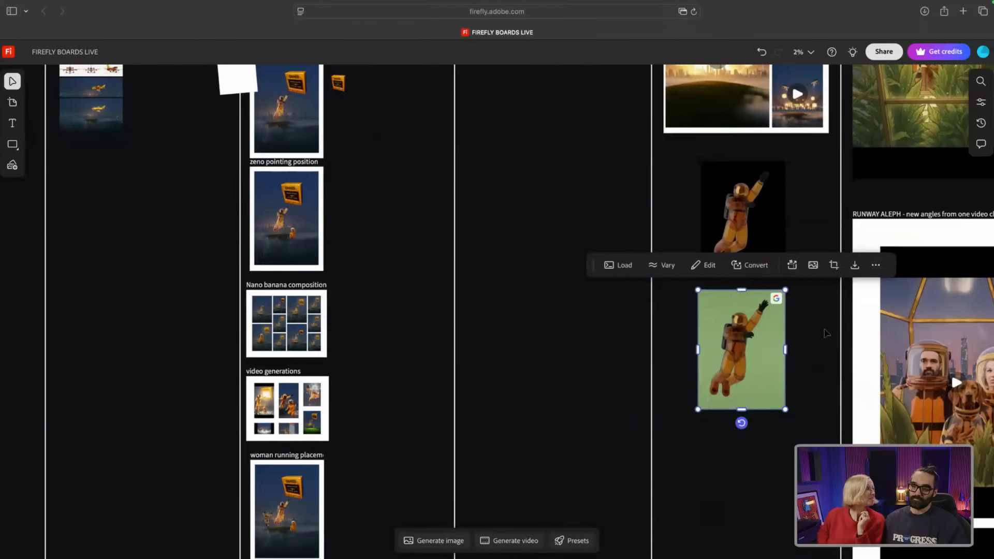
pyautogui.hscroll(5, 828, 330)
pyautogui.hscroll(5, 826, 333)
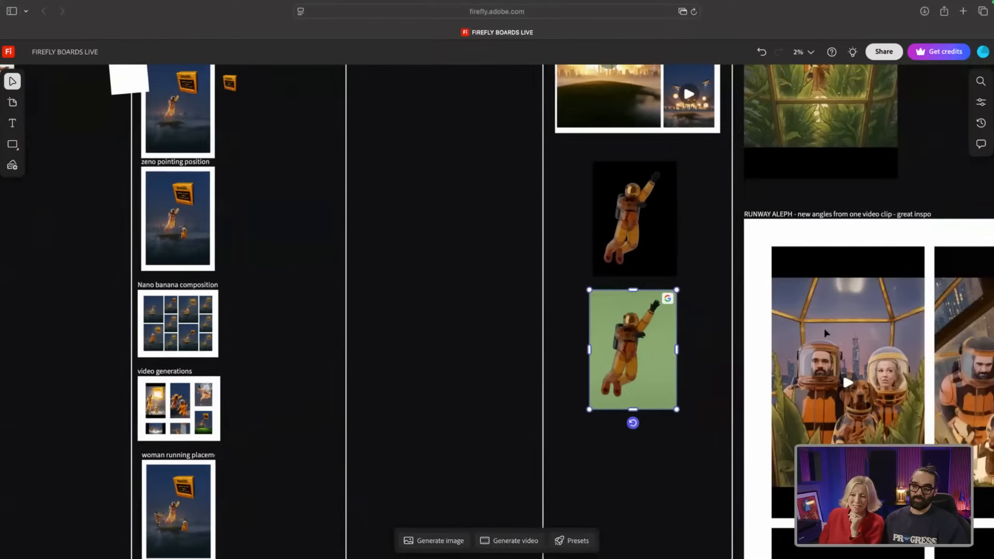
pyautogui.hscroll(5, 826, 332)
pyautogui.hscroll(3, 827, 331)
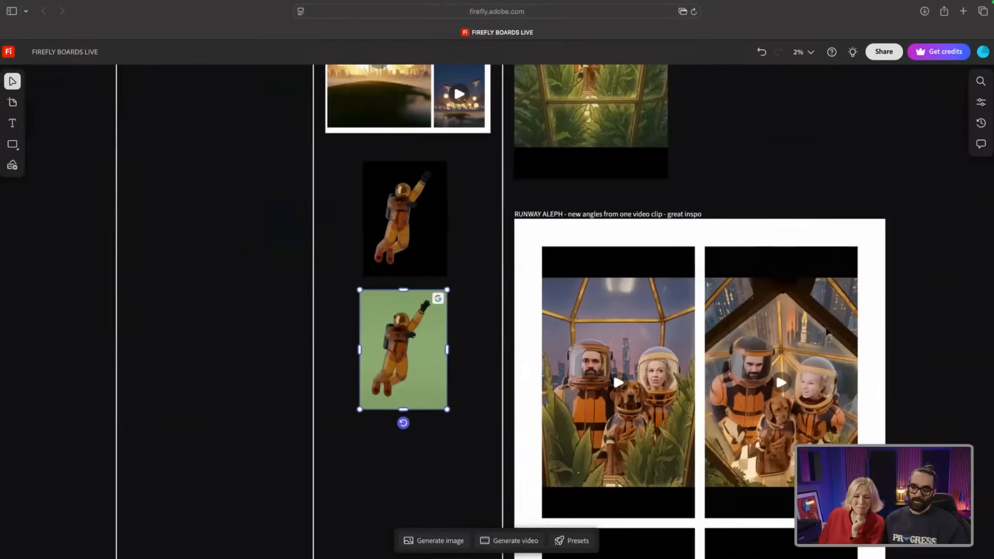
pyautogui.hscroll(4, 725, 331)
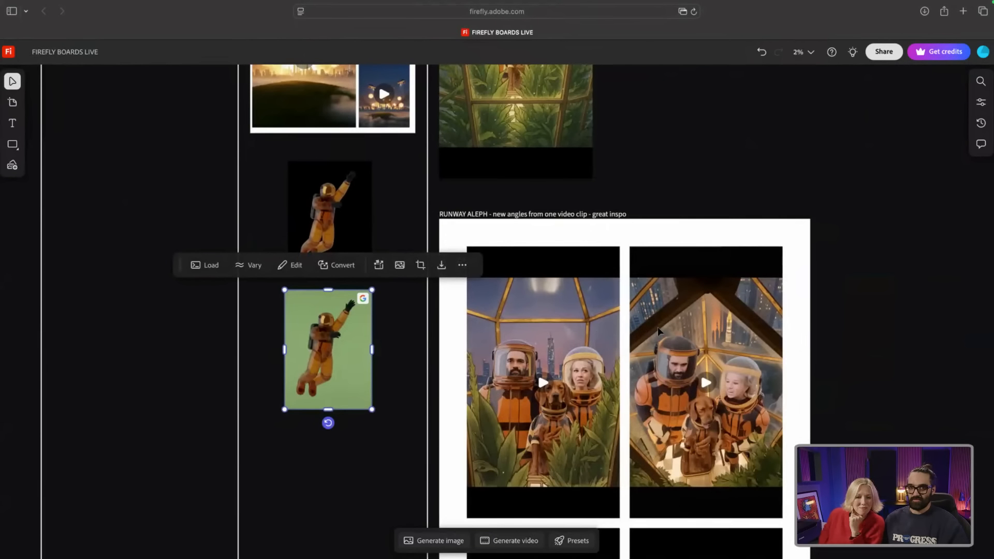
pyautogui.scroll(5, 649, 331)
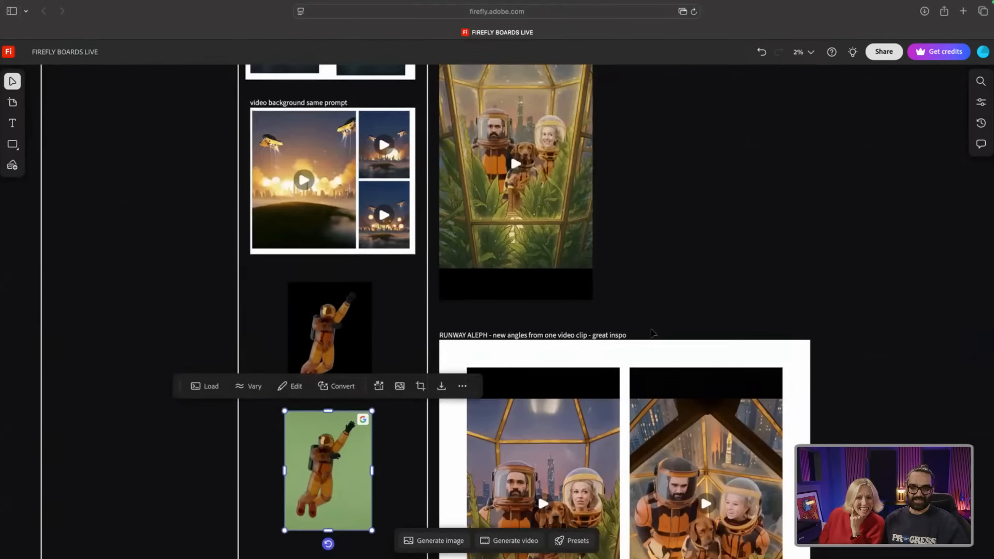
pyautogui.scroll(3, 560, 228)
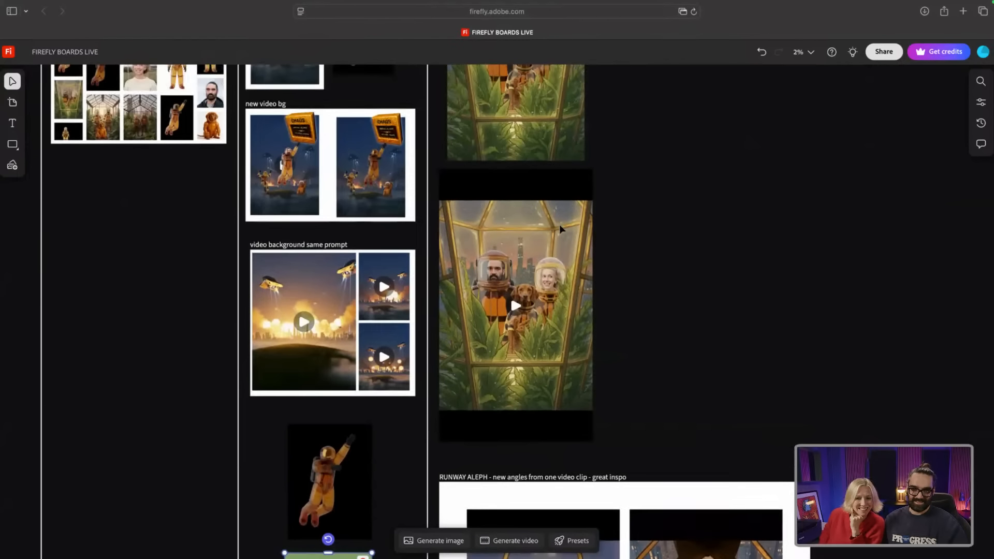
pyautogui.scroll(3, 560, 228)
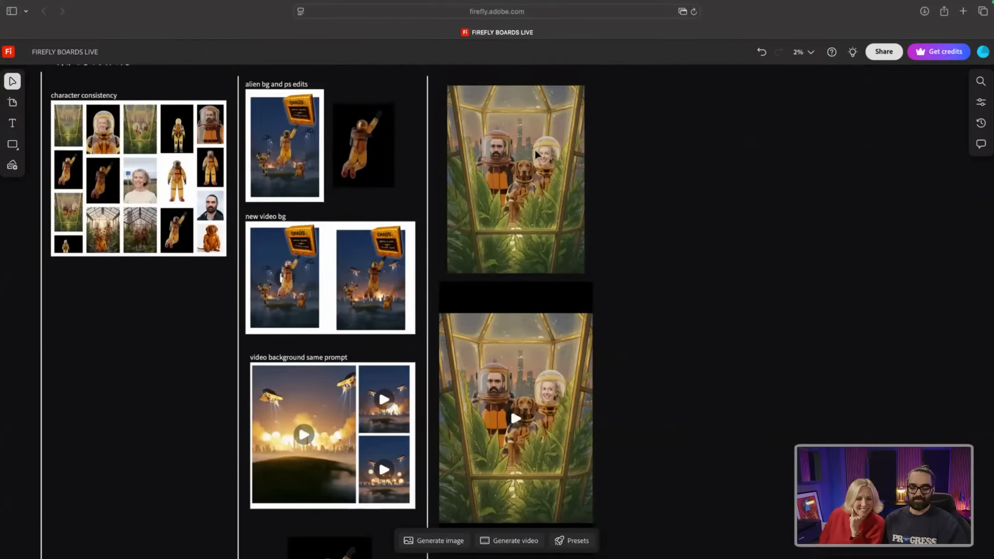
pyautogui.scroll(1, 561, 182)
pyautogui.scroll(5, 563, 185)
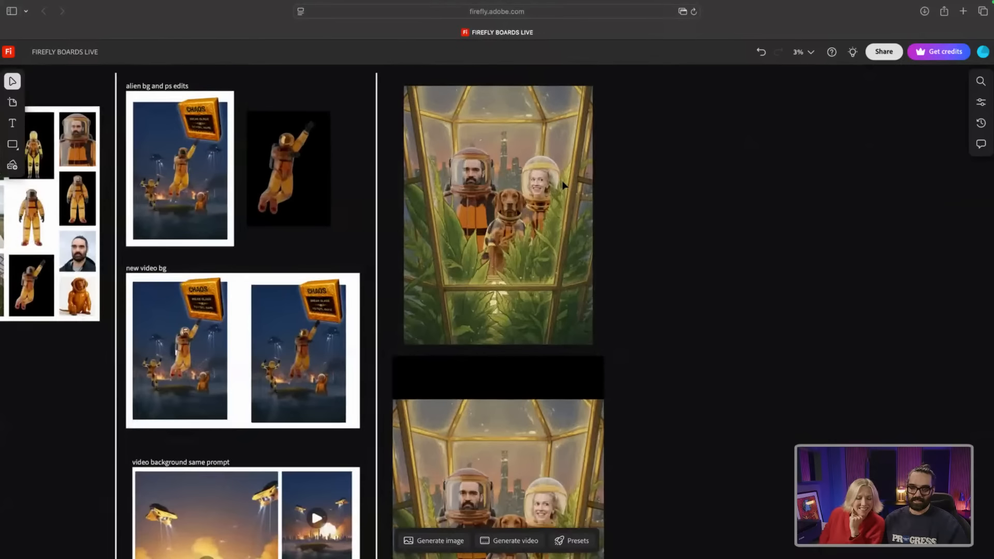
pyautogui.scroll(3, 564, 185)
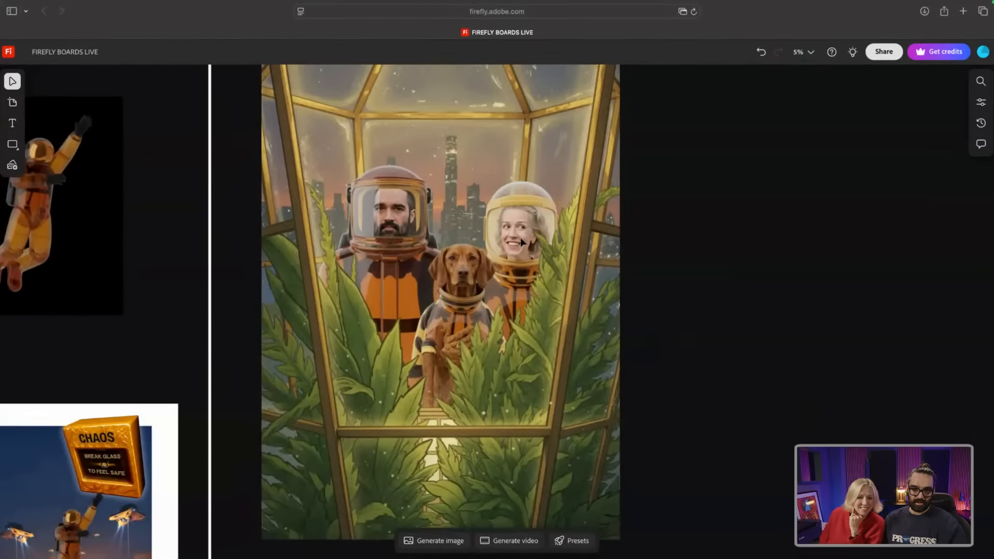
# Step: Scroll below the greenhouse still and play the video of the helmeted couple and space-suited dog
pyautogui.scroll(3, 524, 227)
pyautogui.scroll(2, 524, 227)
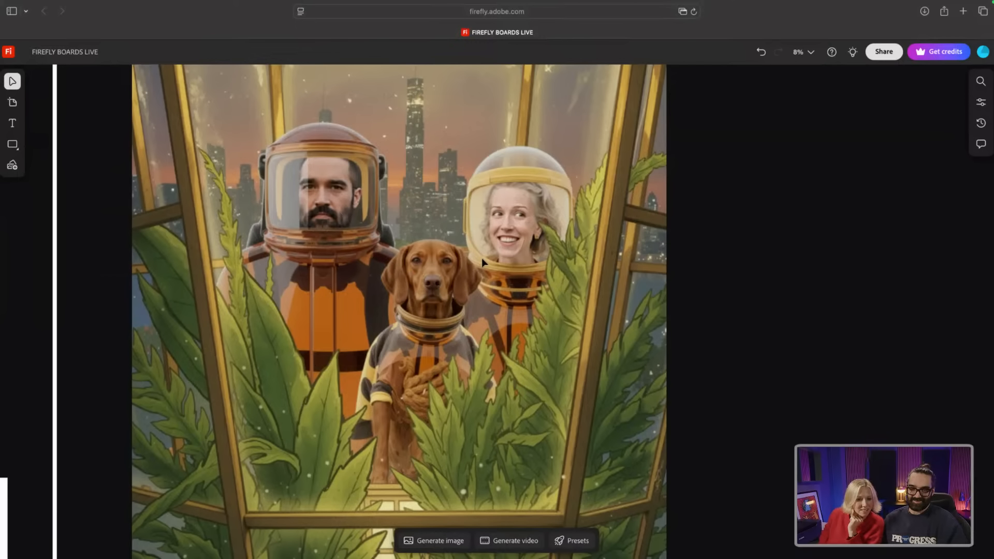
pyautogui.scroll(-5, 482, 262)
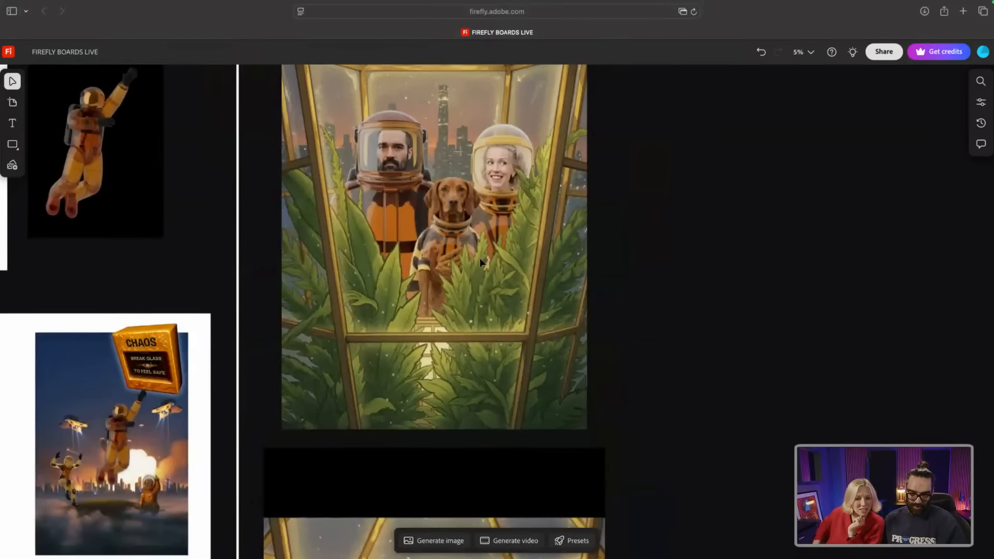
pyautogui.scroll(-5, 480, 258)
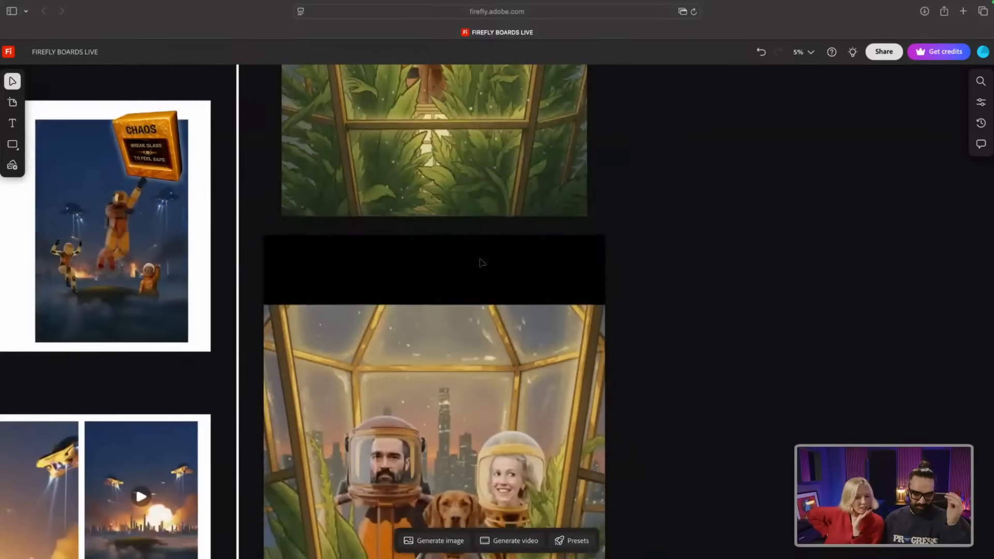
pyautogui.scroll(-5, 479, 262)
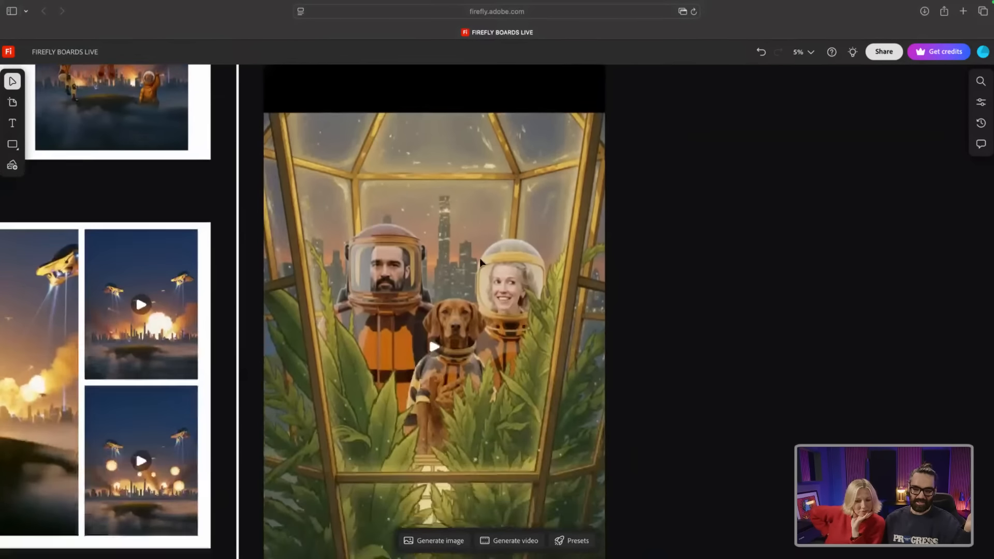
pyautogui.scroll(-3, 480, 258)
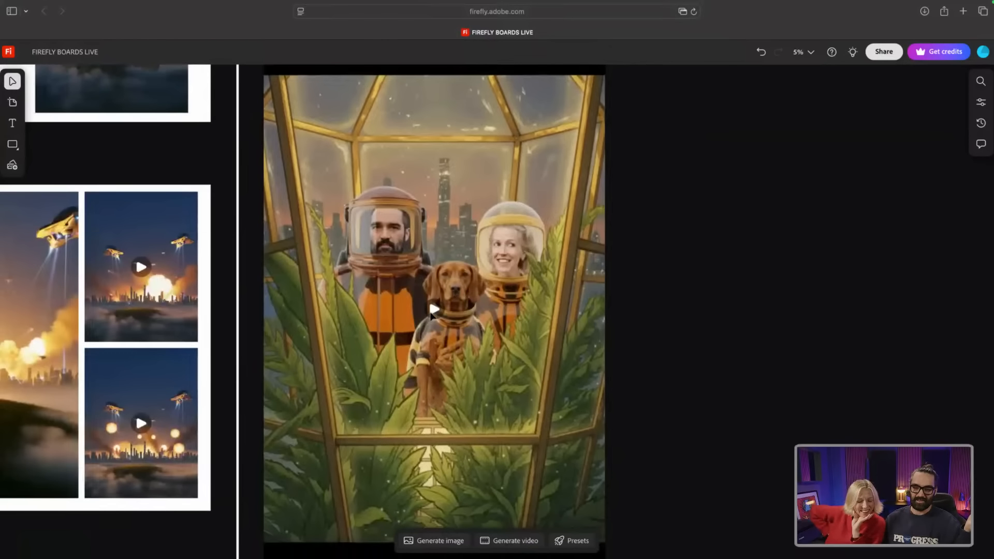
pyautogui.click(434, 310)
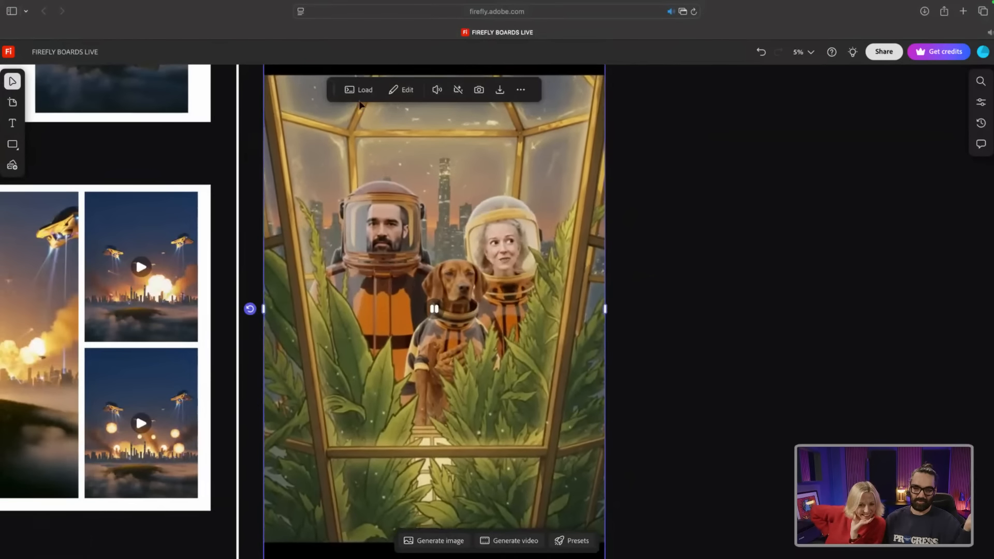
pyautogui.click(357, 91)
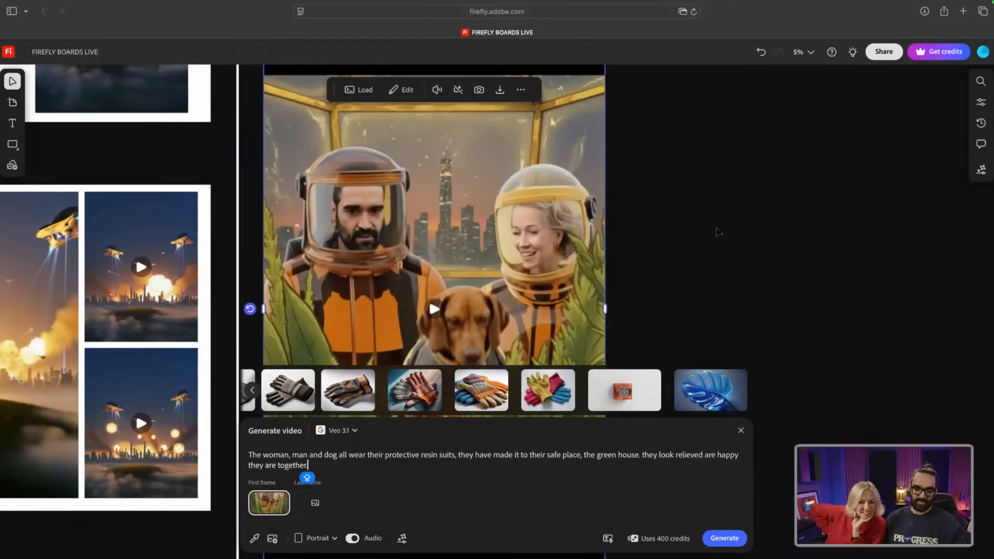
pyautogui.click(717, 232)
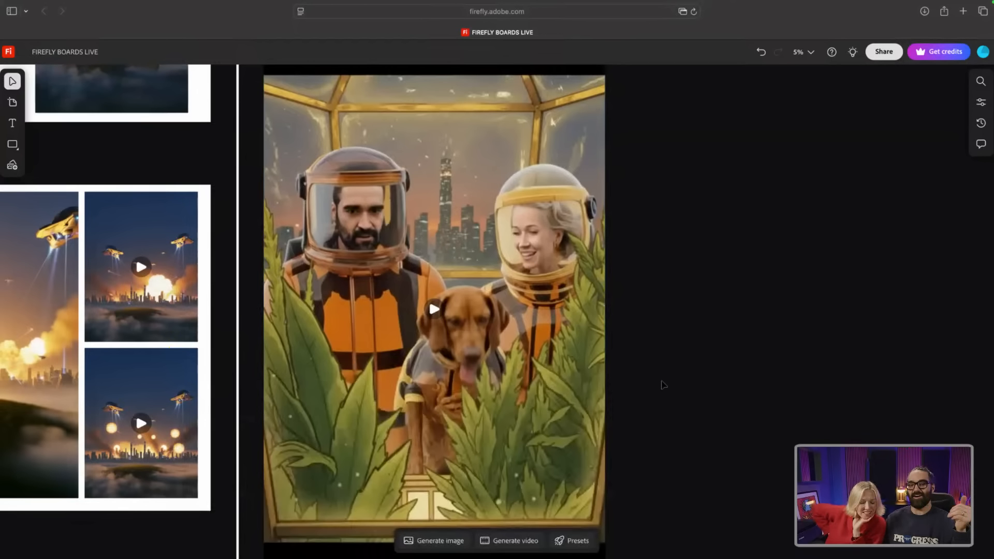
pyautogui.click(434, 309)
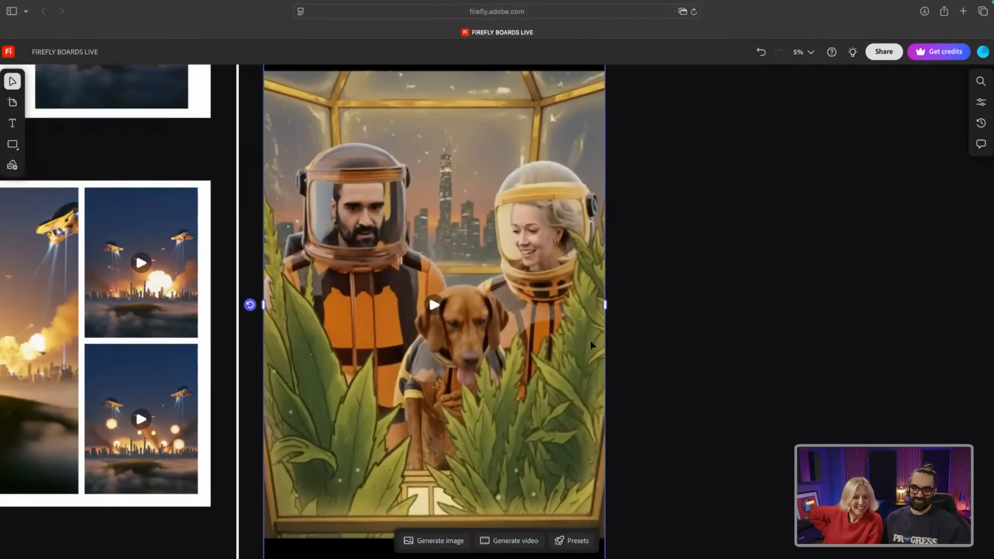
# Step: Scroll down to the RUNWAY ALEPH group and select its first new-angle greenhouse clip
pyautogui.scroll(-2, 591, 341)
pyautogui.scroll(-2, 591, 342)
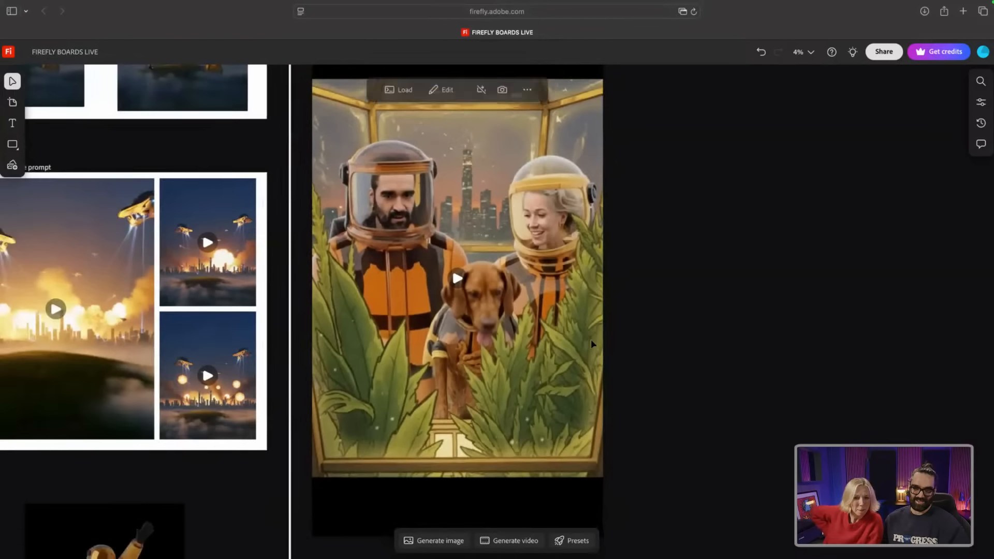
pyautogui.scroll(-2, 591, 342)
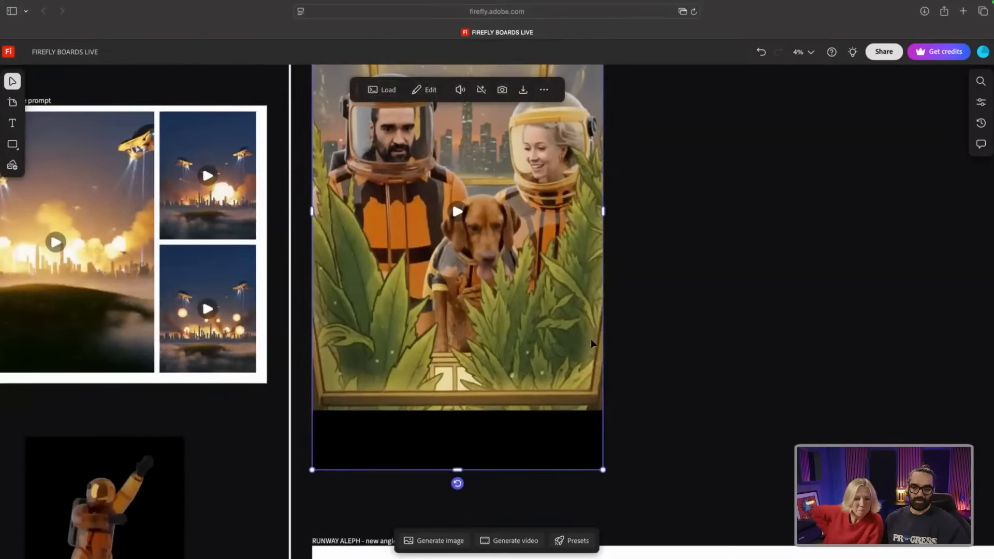
pyautogui.scroll(-4, 591, 339)
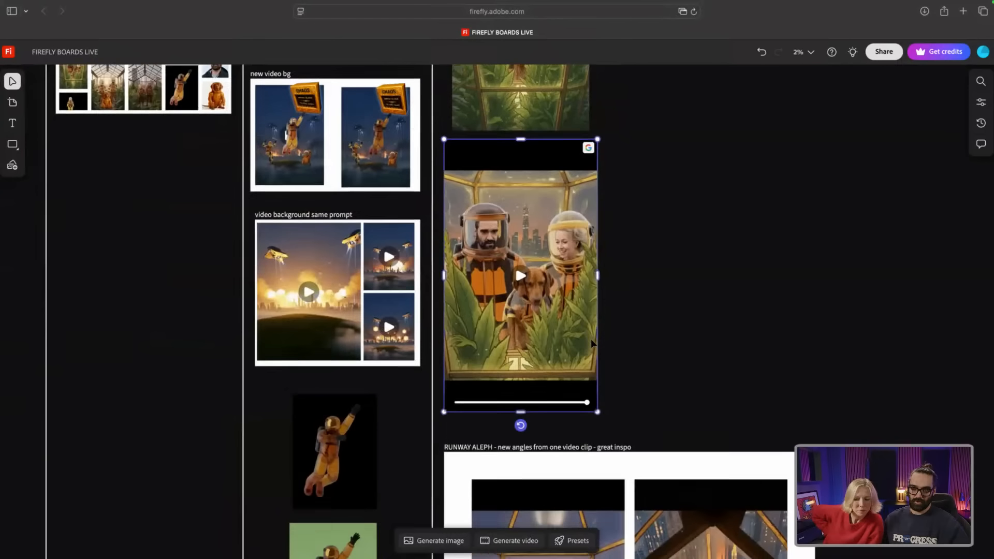
pyautogui.scroll(-4, 592, 338)
pyautogui.scroll(-3, 593, 341)
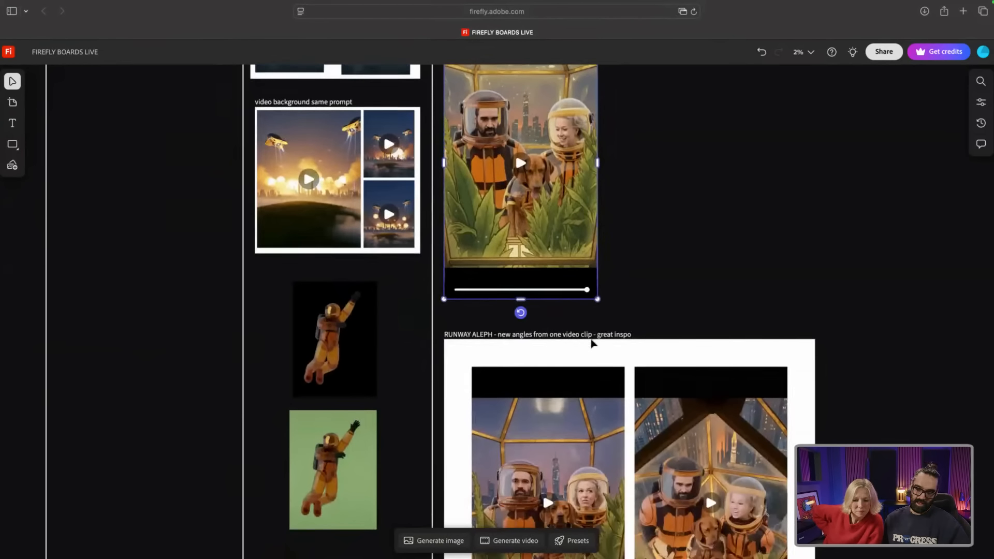
pyautogui.scroll(-3, 592, 340)
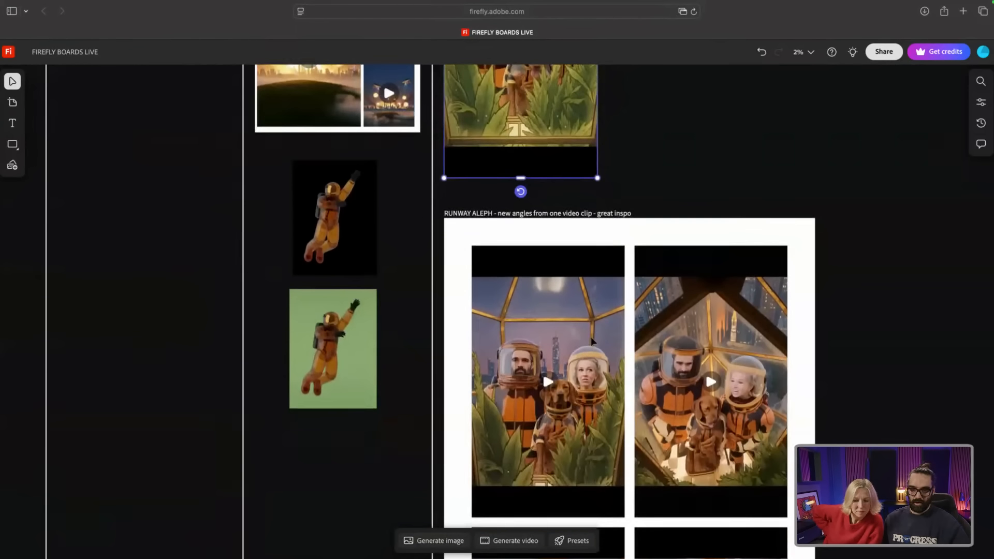
pyautogui.scroll(-1, 617, 352)
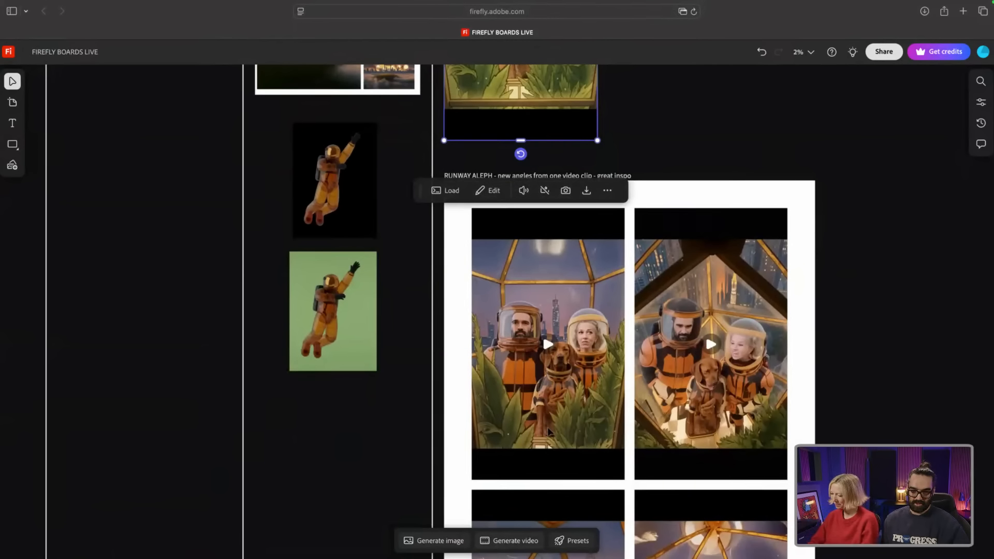
pyautogui.click(550, 432)
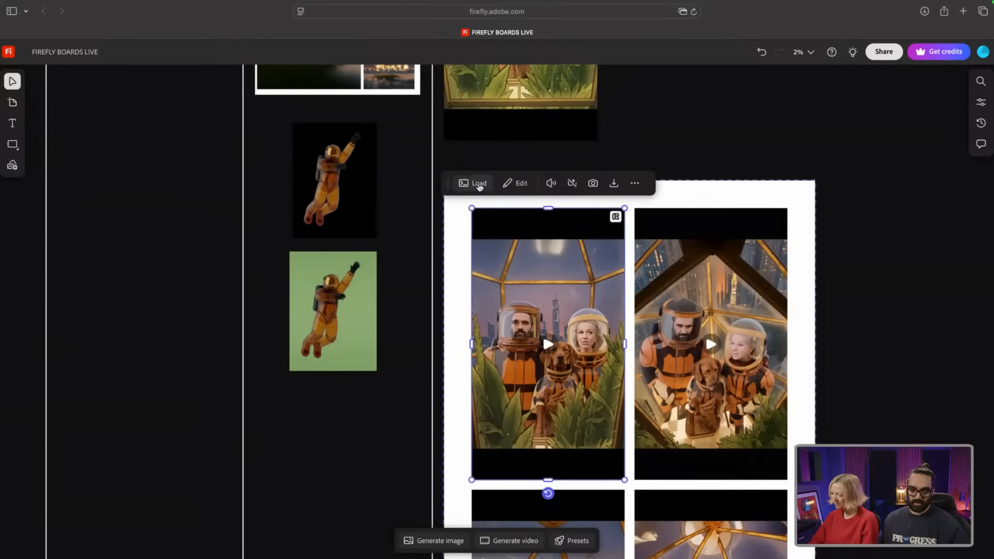
pyautogui.click(480, 185)
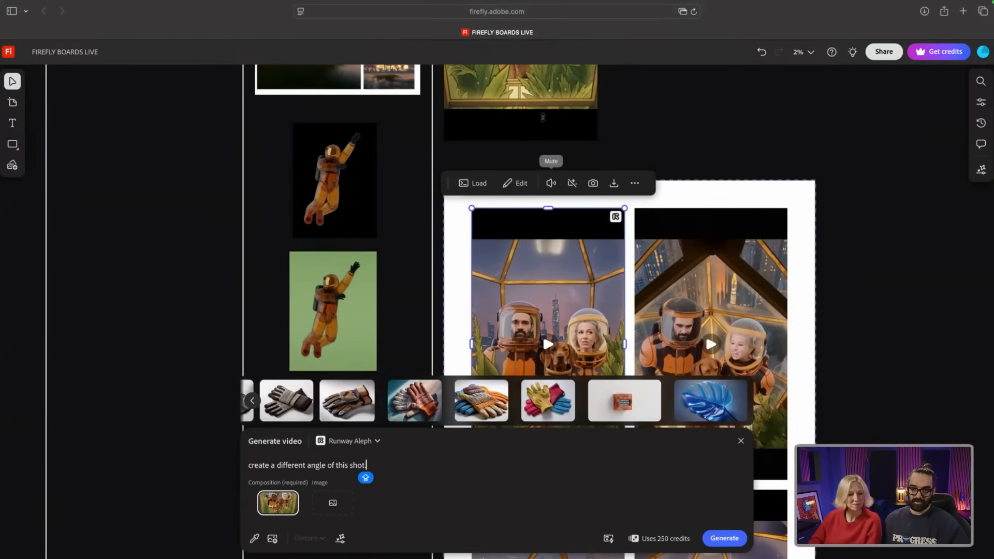
pyautogui.scroll(2, 534, 138)
pyautogui.scroll(4, 533, 134)
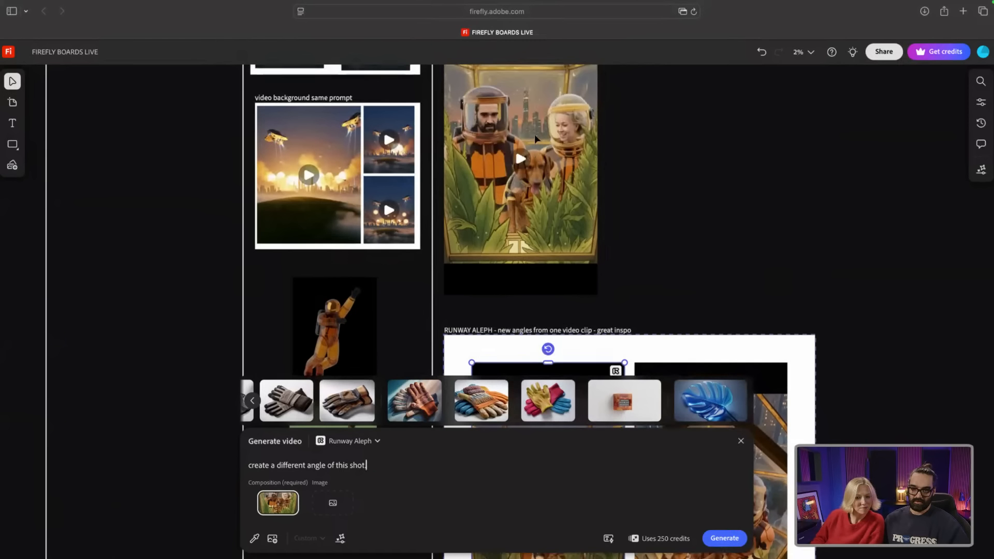
pyautogui.scroll(-10, 517, 301)
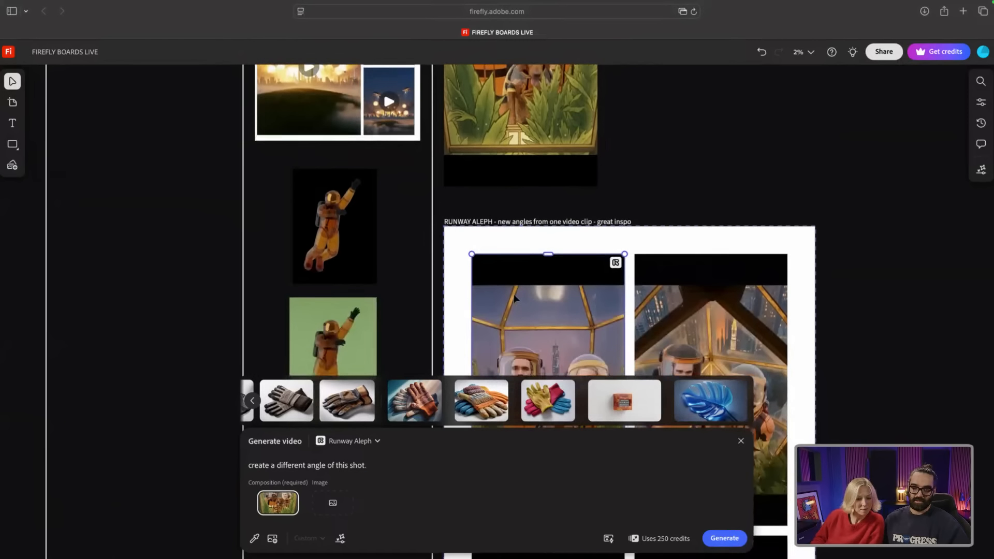
pyautogui.scroll(-2, 514, 293)
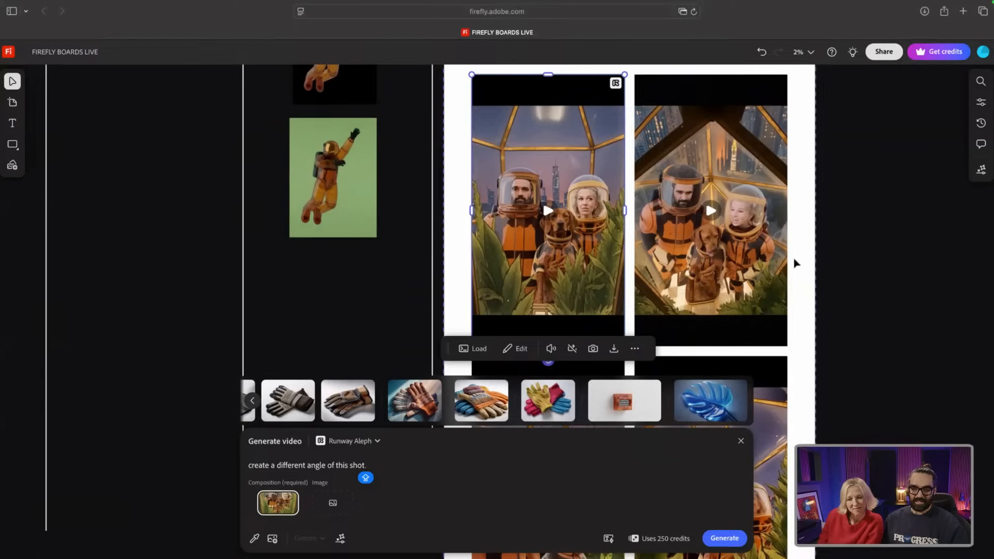
pyautogui.click(712, 424)
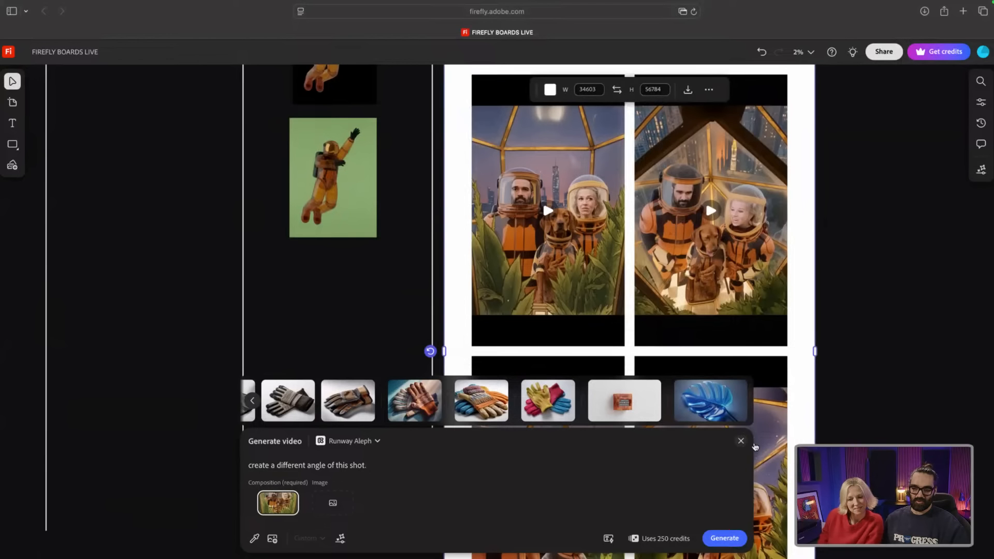
pyautogui.click(741, 442)
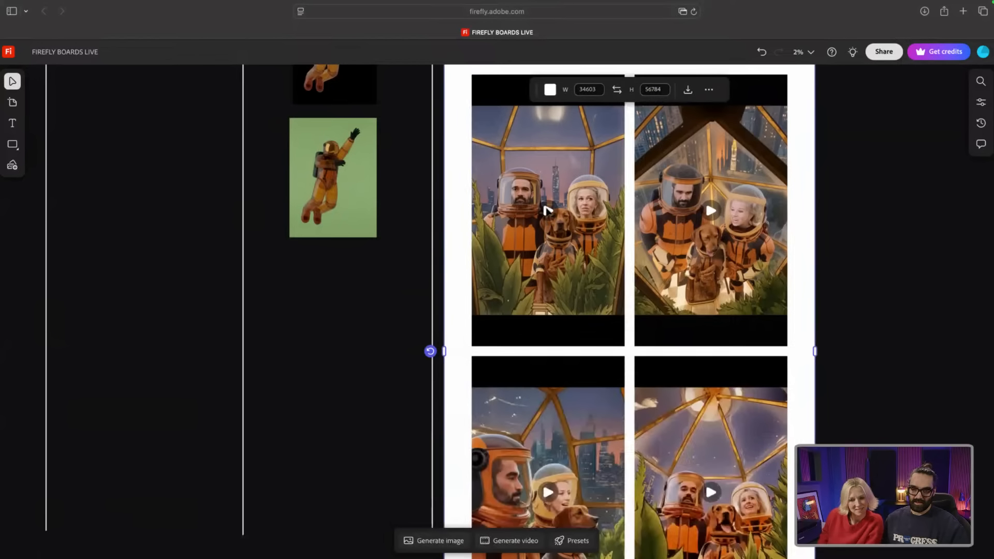
# Step: Play the left greenhouse clip, then select the overhead-angle right clip beside it
pyautogui.click(599, 227)
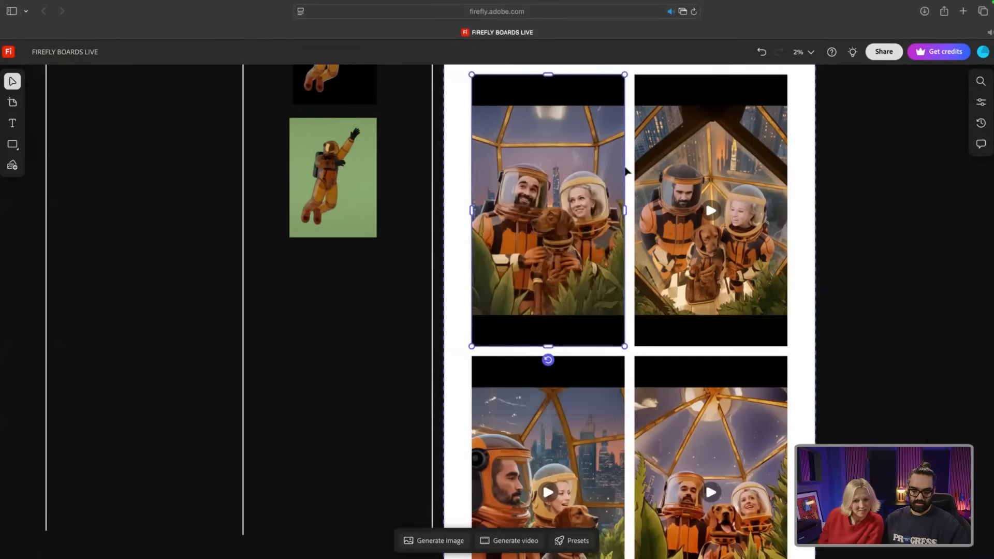
pyautogui.scroll(5, 643, 183)
pyautogui.scroll(2, 461, 257)
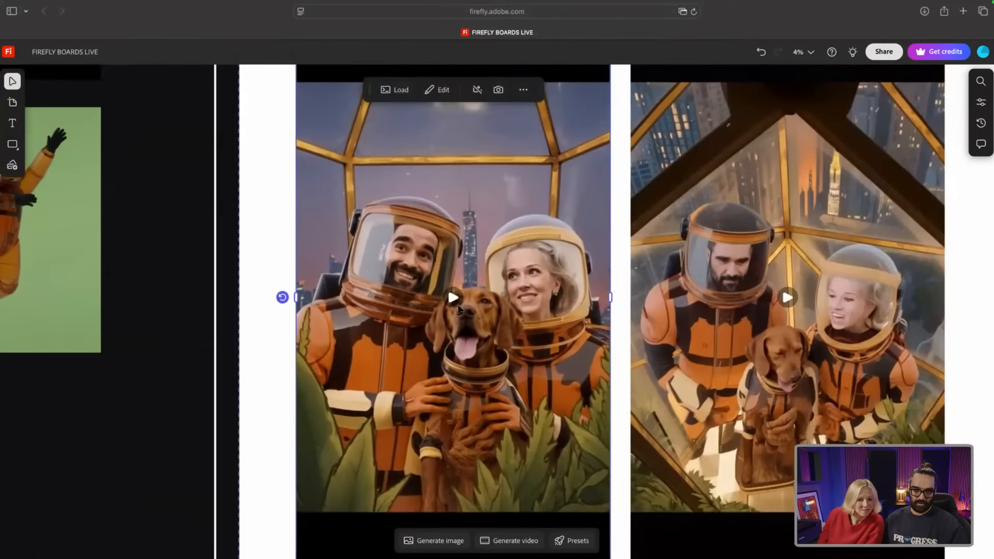
pyautogui.click(457, 304)
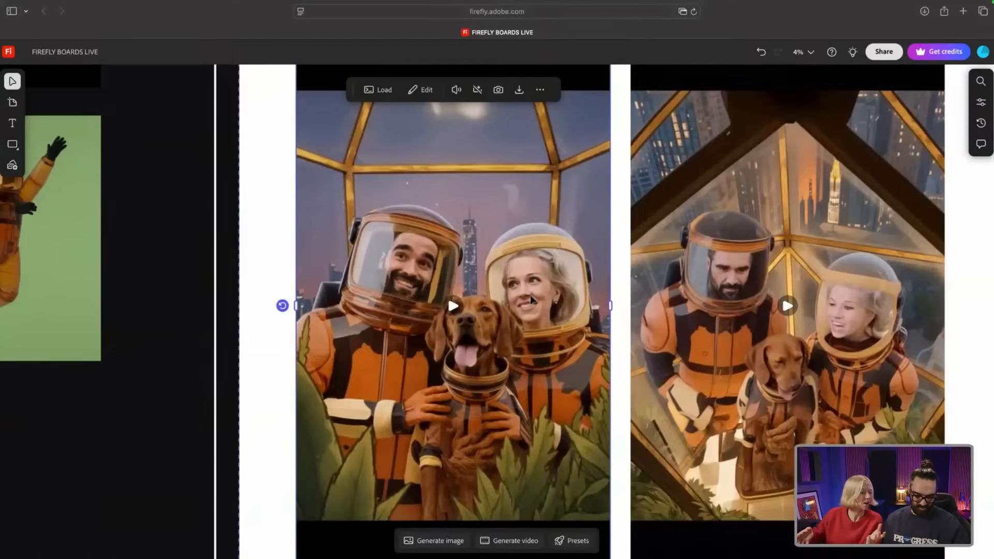
pyautogui.hscroll(5, 531, 299)
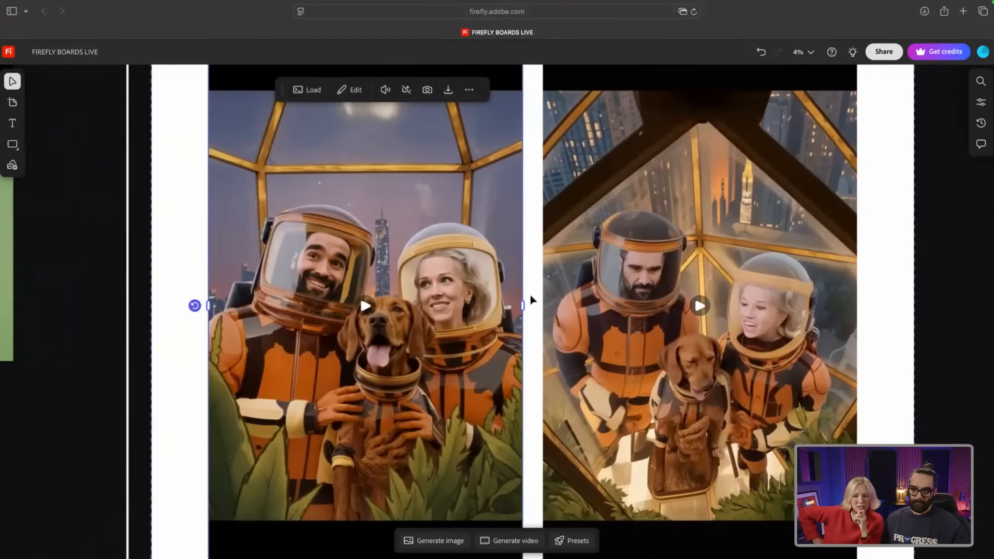
pyautogui.hscroll(3, 531, 299)
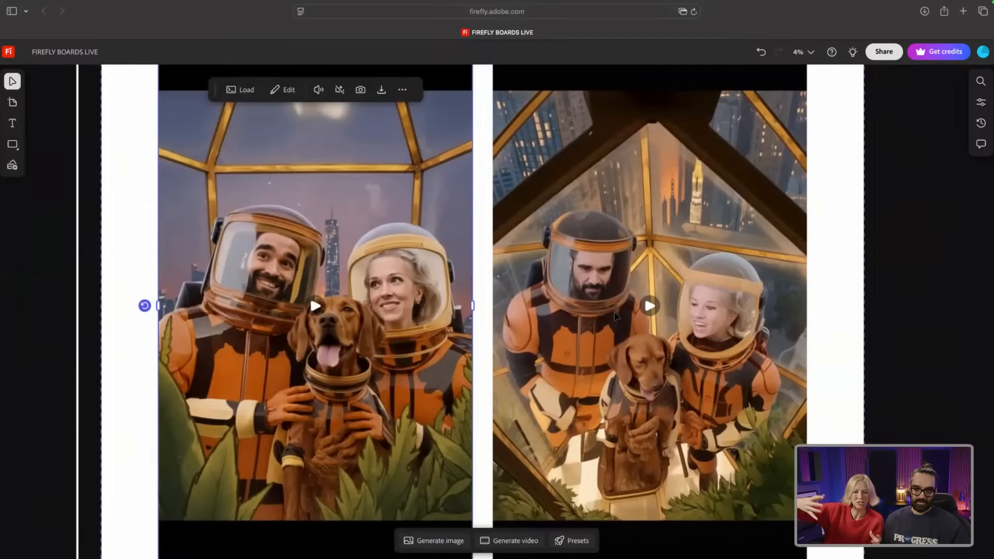
pyautogui.click(616, 316)
# Step: Load the right clip with the prompt 'create a high angle of this shot.', play it, then close the panel
pyautogui.click(587, 95)
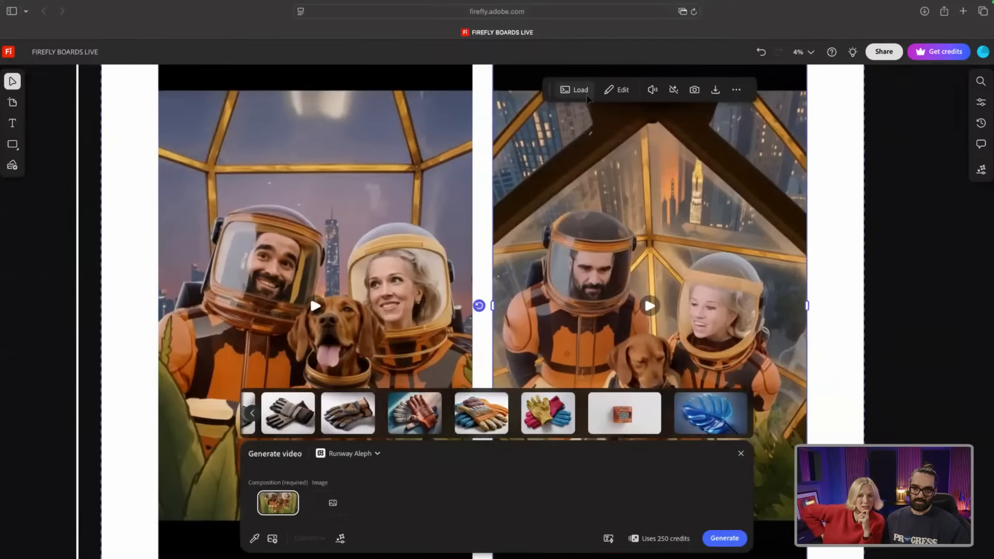
pyautogui.write('create a high angle of this shot.')
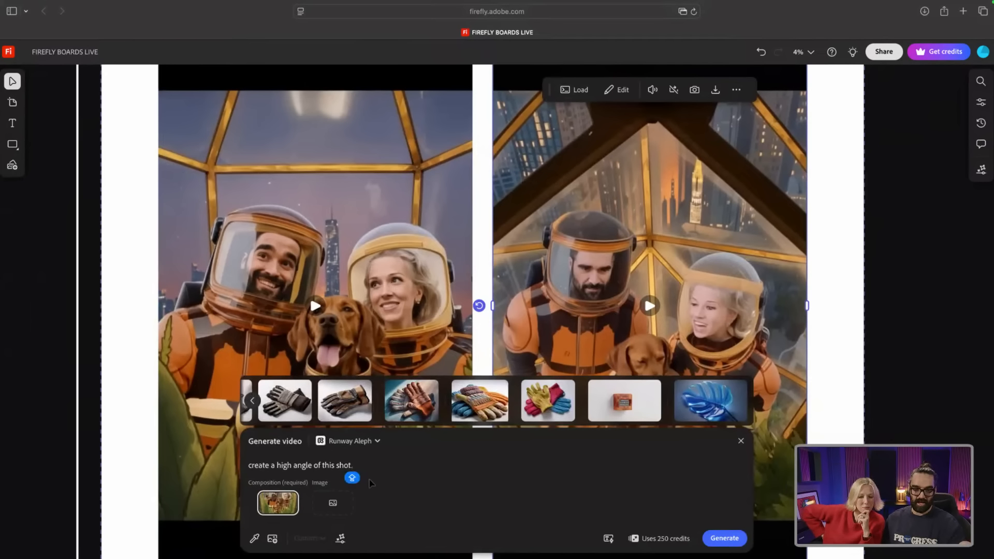
pyautogui.click(651, 307)
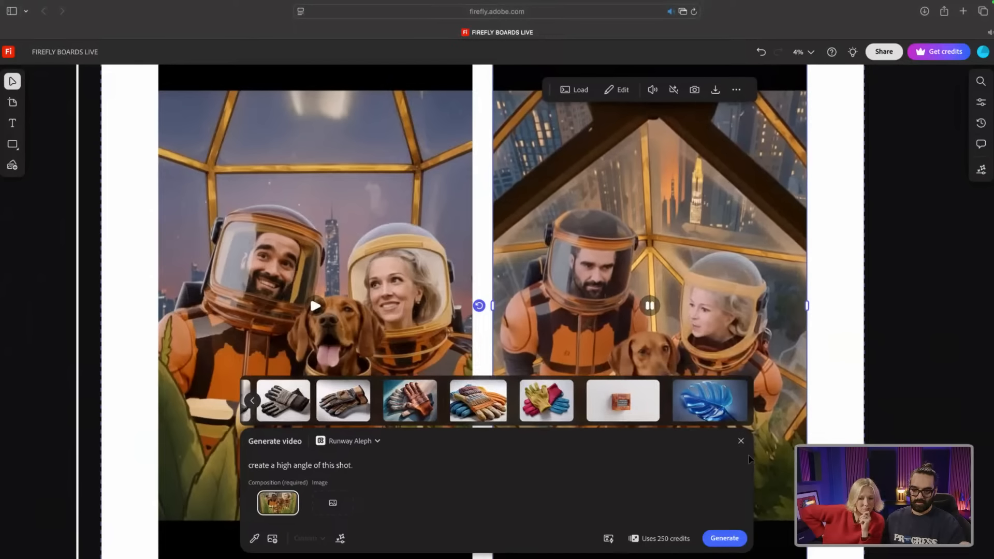
pyautogui.click(742, 443)
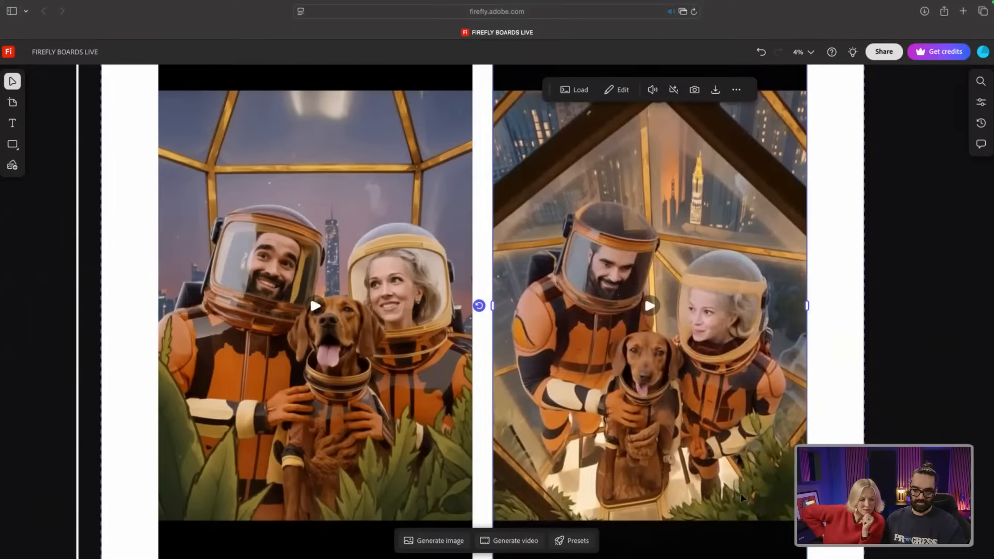
# Step: Play the right, then left, lower Runway Aleph greenhouse clips: side profile and low-angle dome view
pyautogui.scroll(-5, 656, 430)
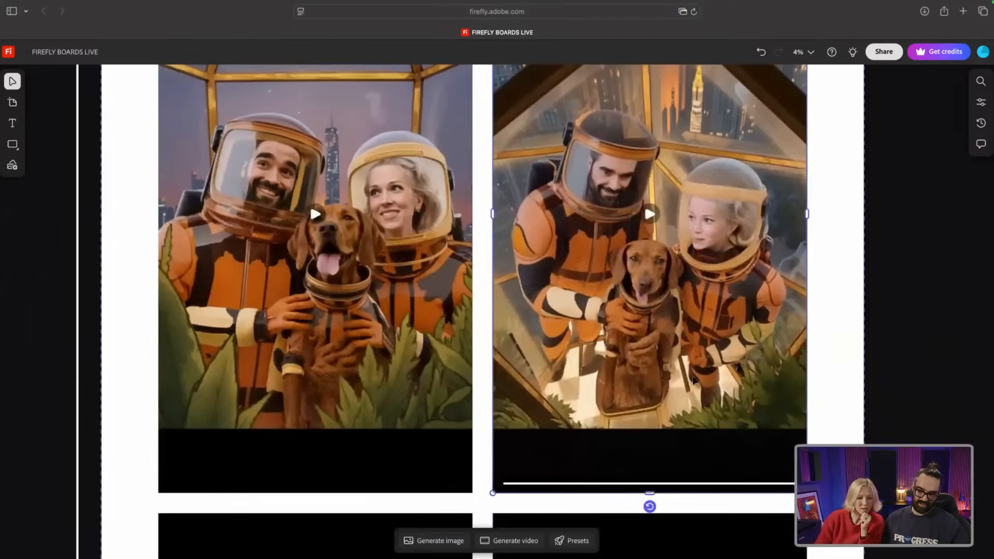
pyautogui.scroll(-5, 694, 379)
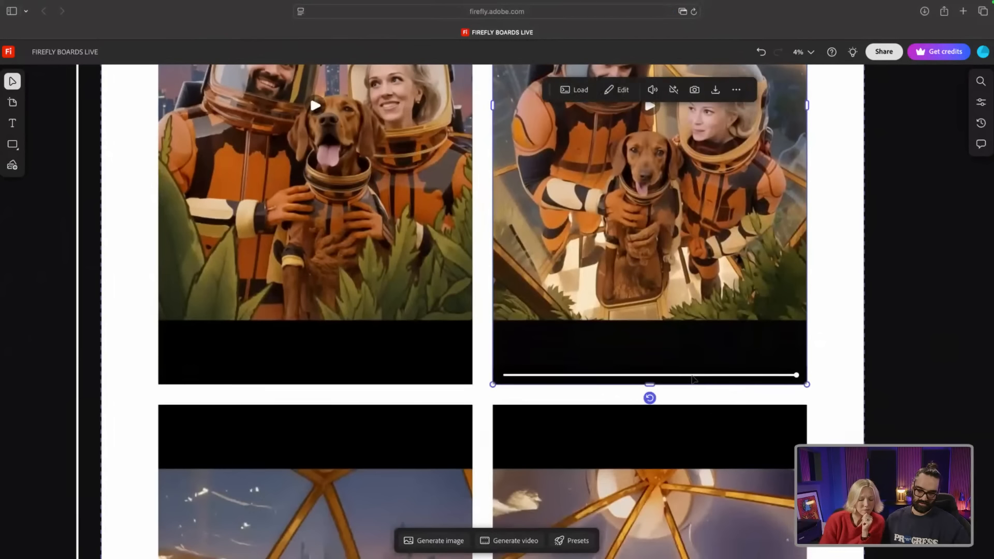
pyautogui.scroll(-7, 694, 379)
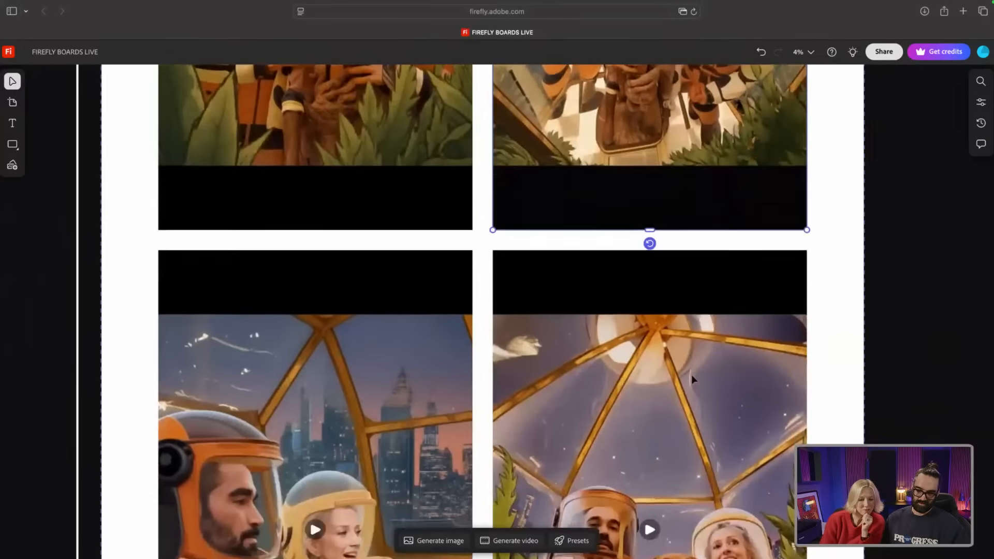
pyautogui.scroll(-7, 693, 380)
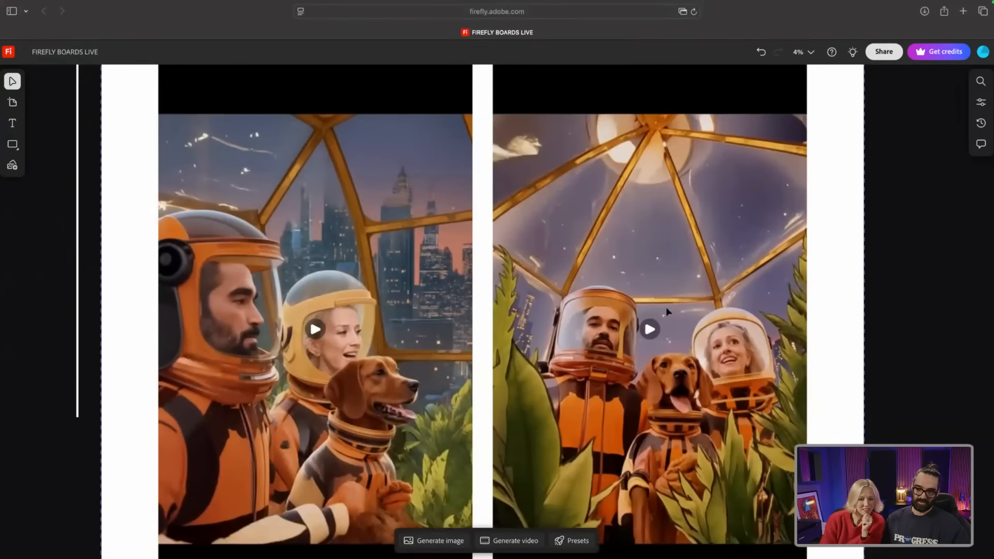
pyautogui.scroll(2, 666, 310)
pyautogui.click(650, 350)
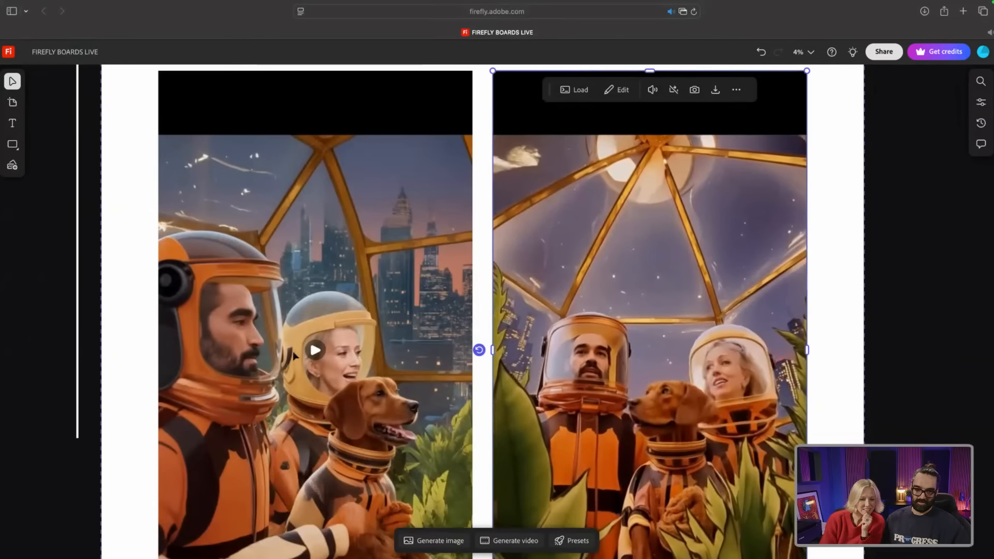
pyautogui.scroll(-2, 316, 349)
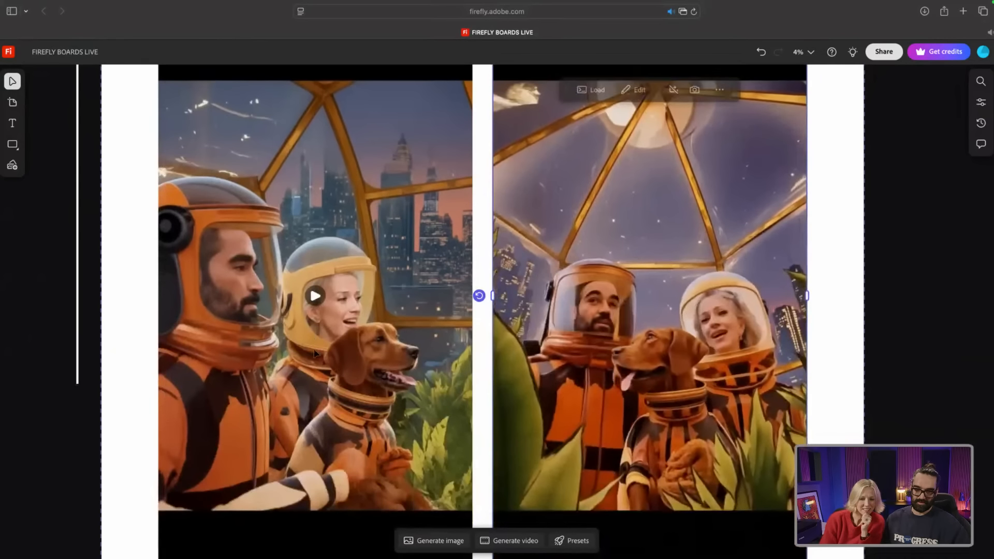
pyautogui.click(326, 318)
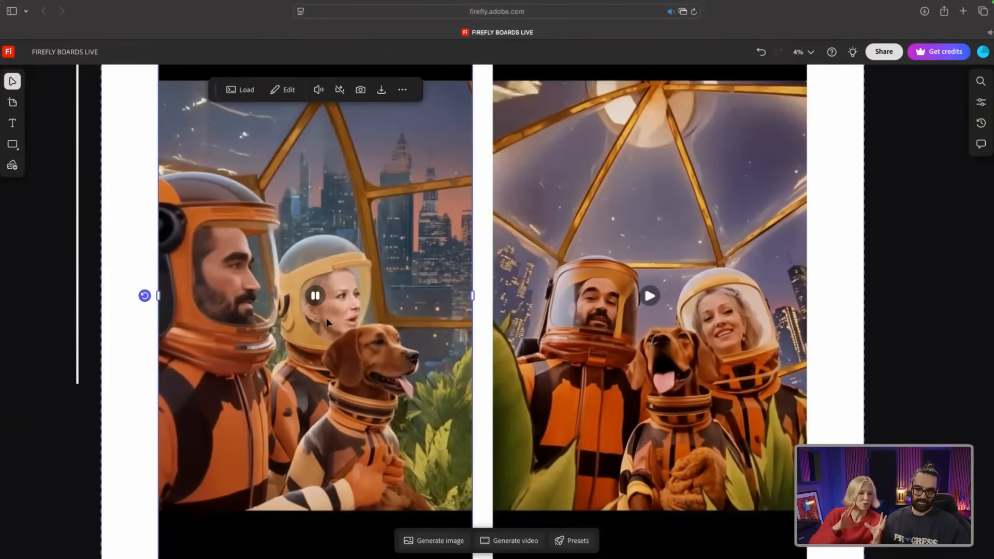